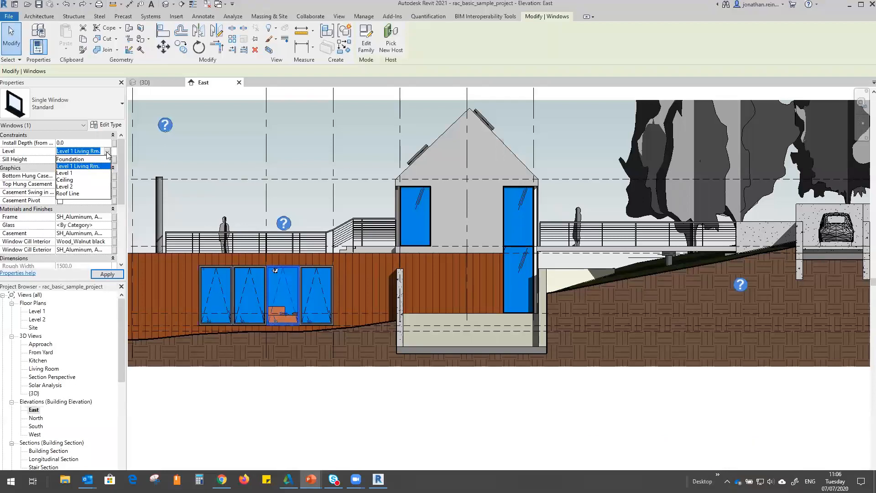
- Check the level choices offered for the selected window and clear the selection
click(107, 155)
click(357, 409)
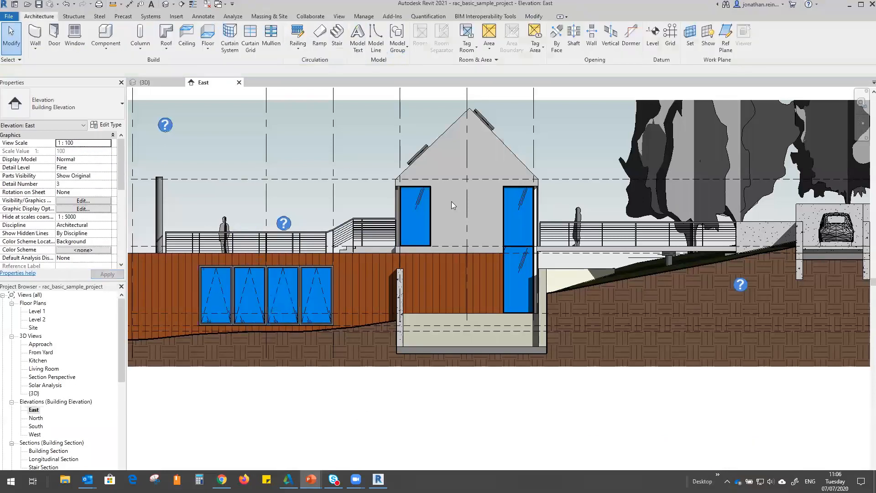
- Set the base offset of the upper-floor gable wall to 0 in the East elevation
click(451, 182)
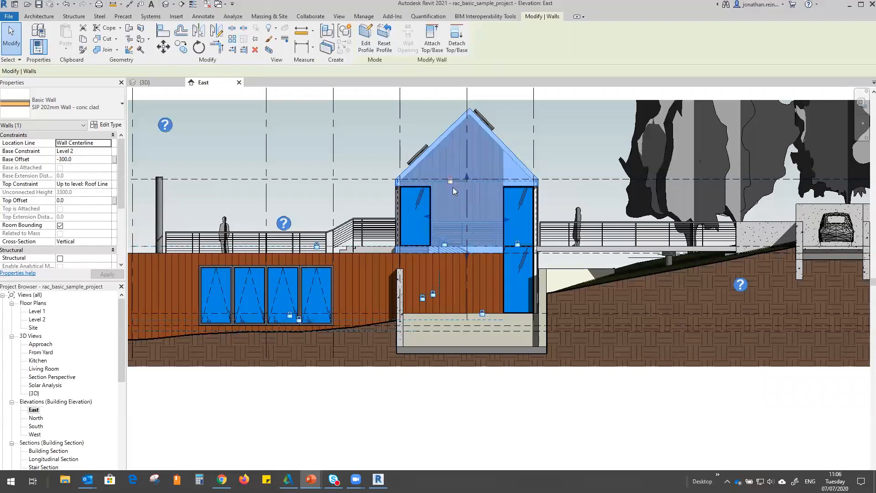
scroll(428, 265, down, 3)
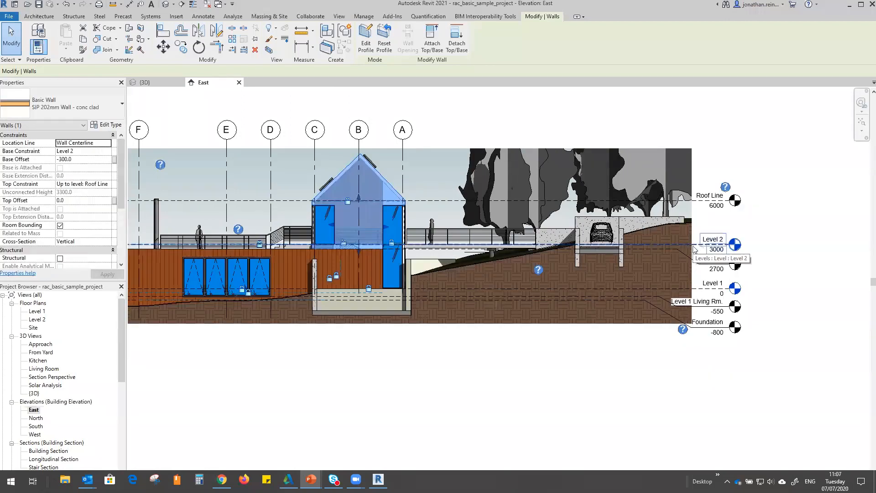
middle_drag(426, 399, 489, 390)
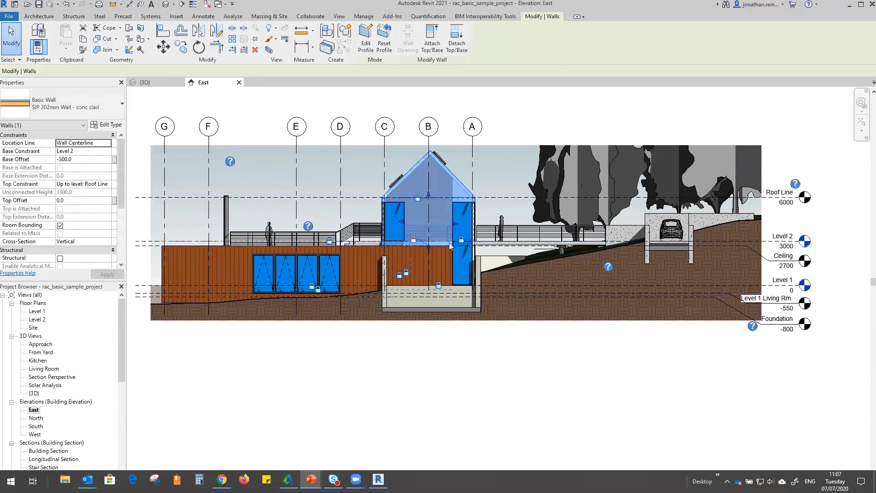
scroll(450, 245, up, 5)
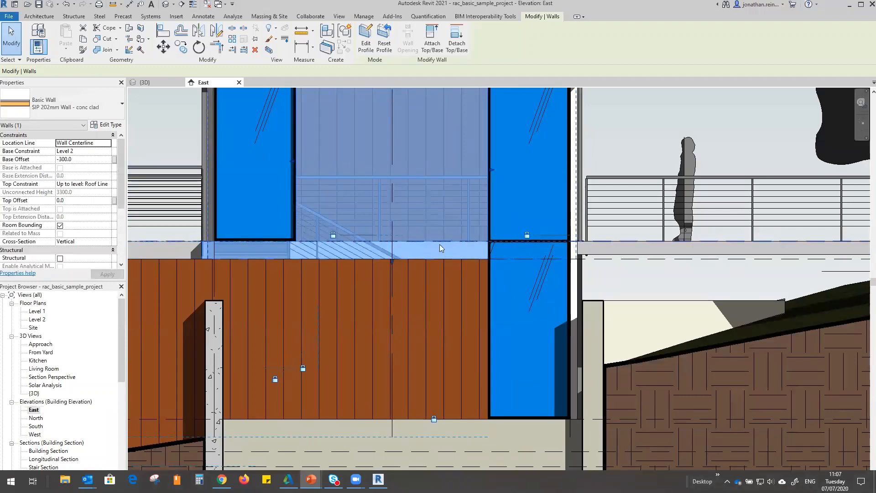
click(85, 159)
text(0)
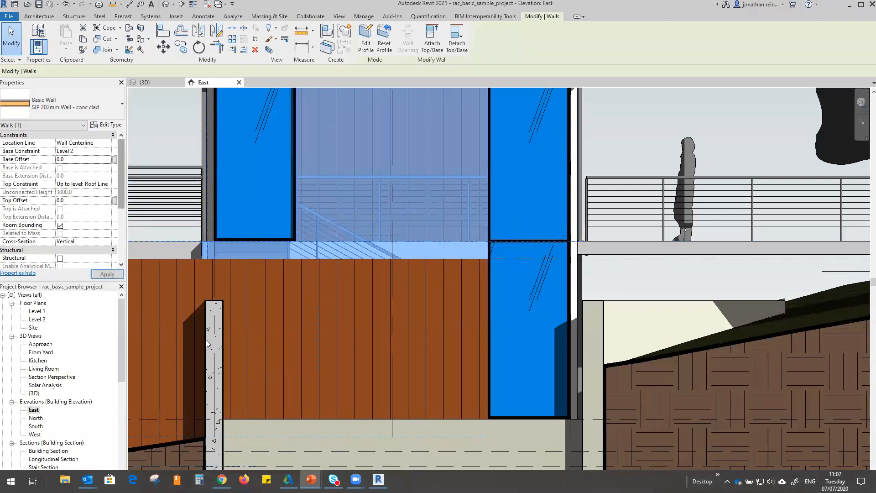
click(108, 276)
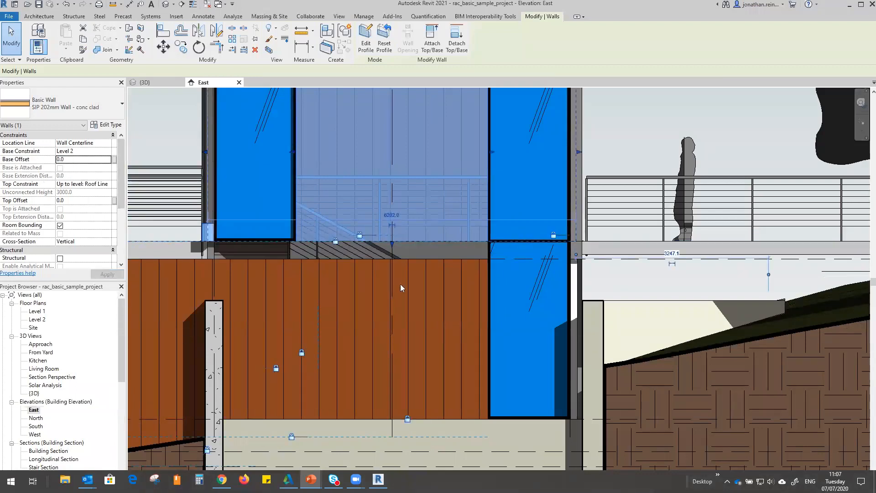
key(Escape)
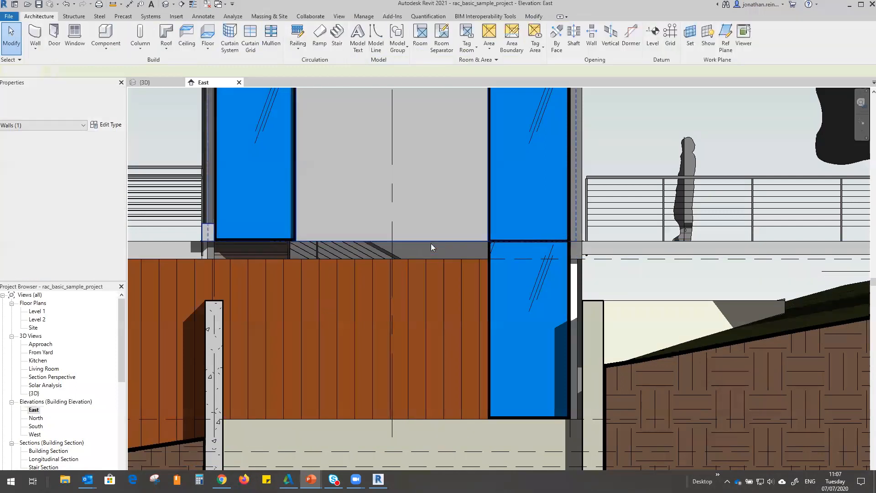
- Set the upper-floor gable wall's base offset to -100 and accept the curtain system warnings
click(431, 242)
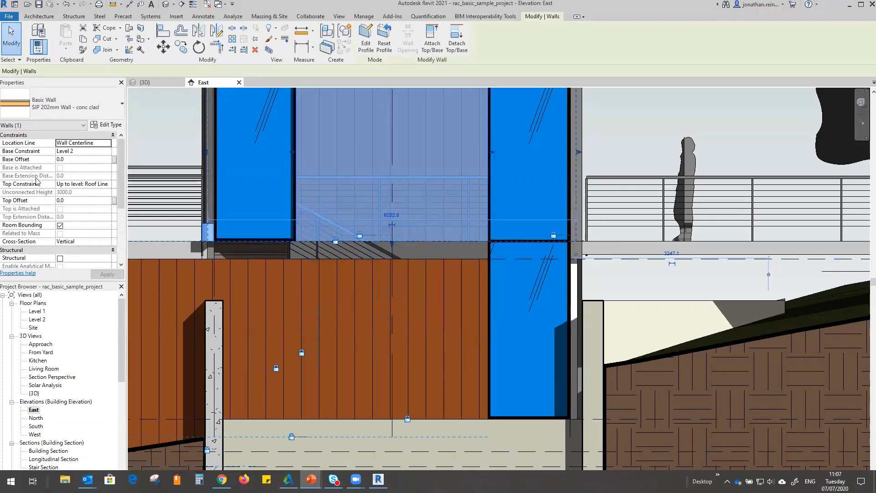
click(84, 161)
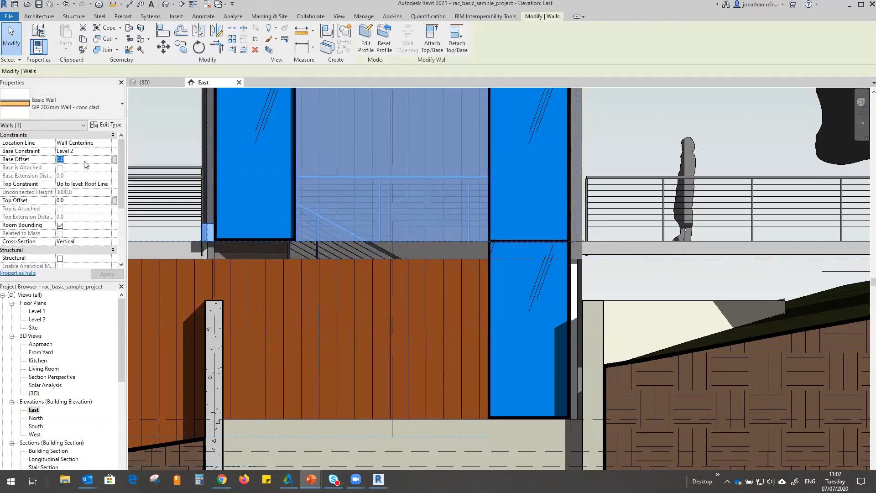
text(-100)
click(114, 274)
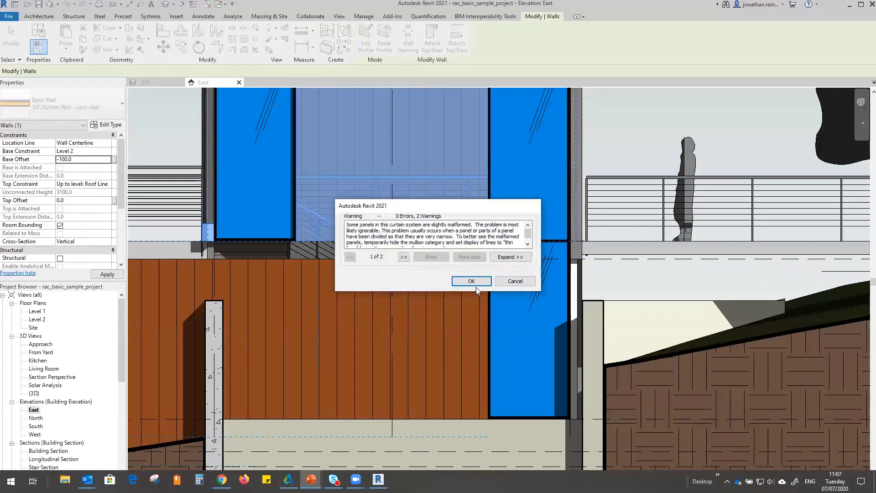
click(475, 284)
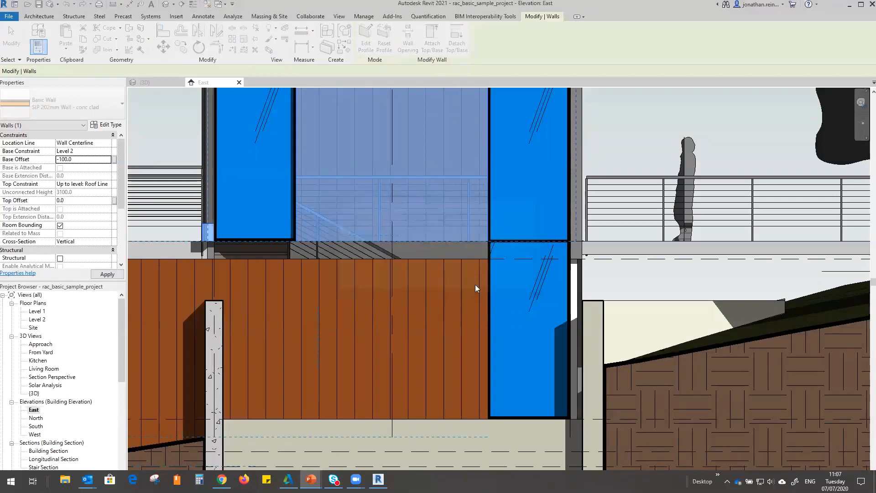
key(Escape)
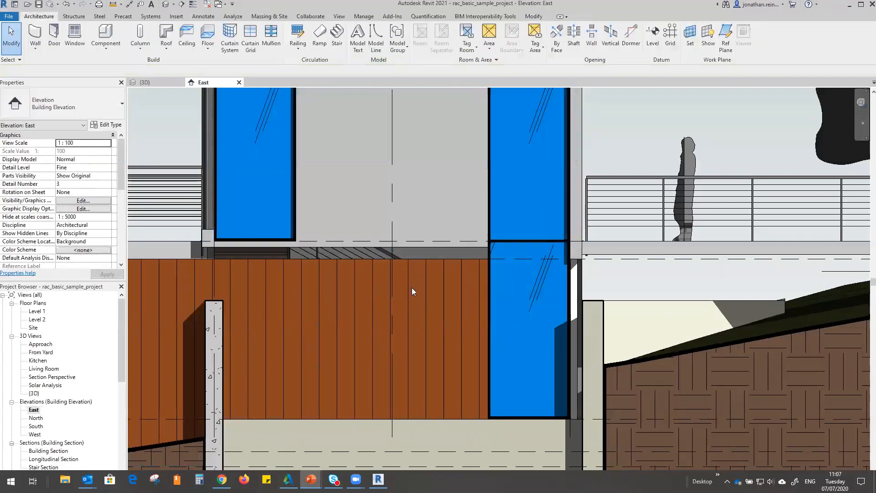
- Examine the base and top constraints of the upper-floor side wall and the ground-floor curtain wall in the 3D view
scroll(412, 288, down, 4)
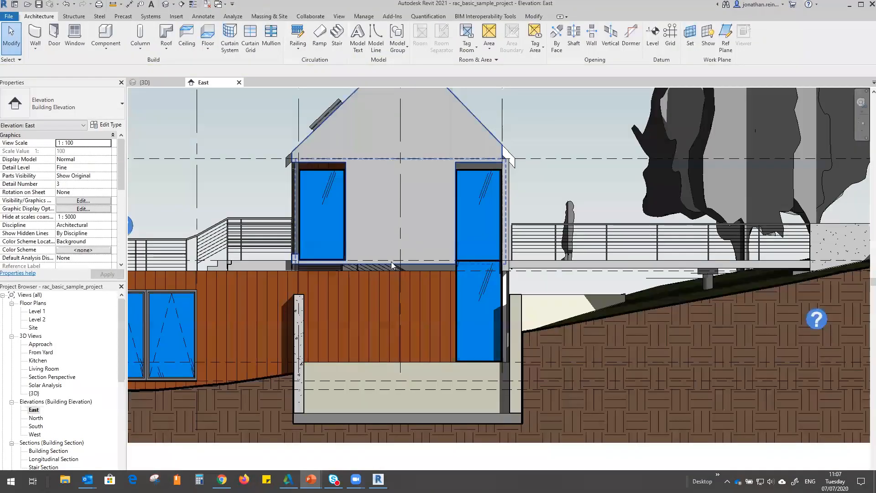
click(158, 84)
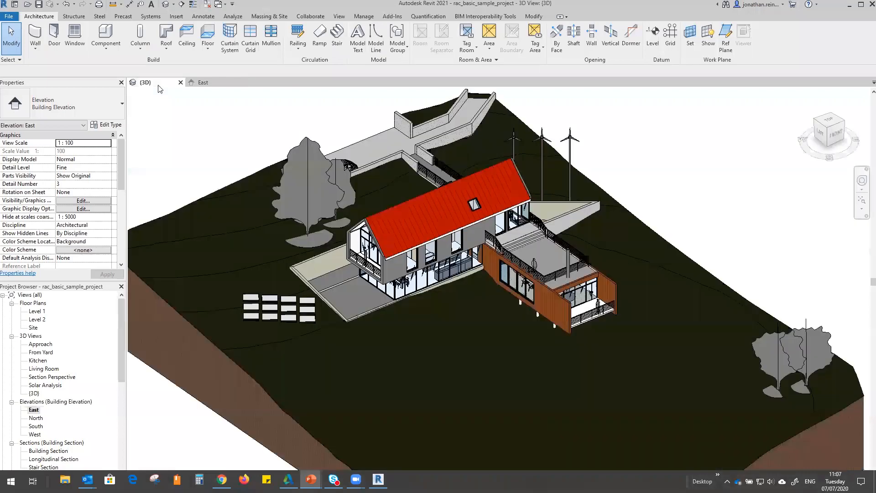
shift+middle_drag(380, 270, 382, 264)
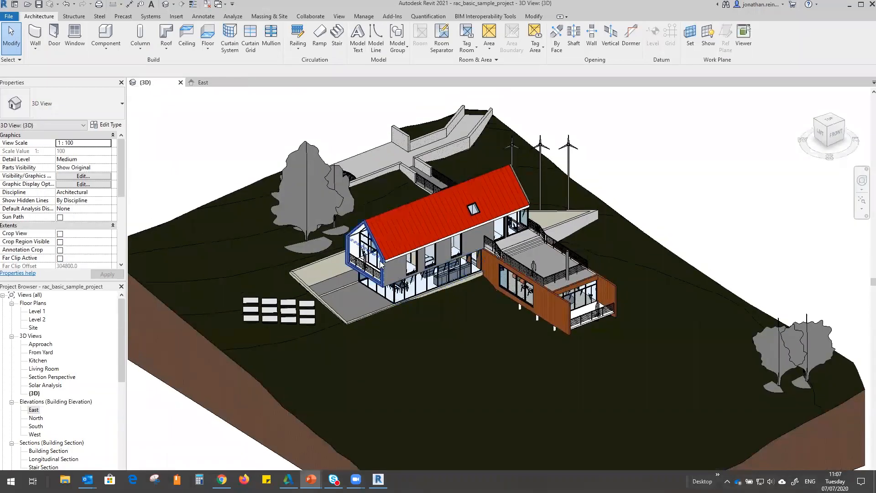
scroll(382, 264, up, 5)
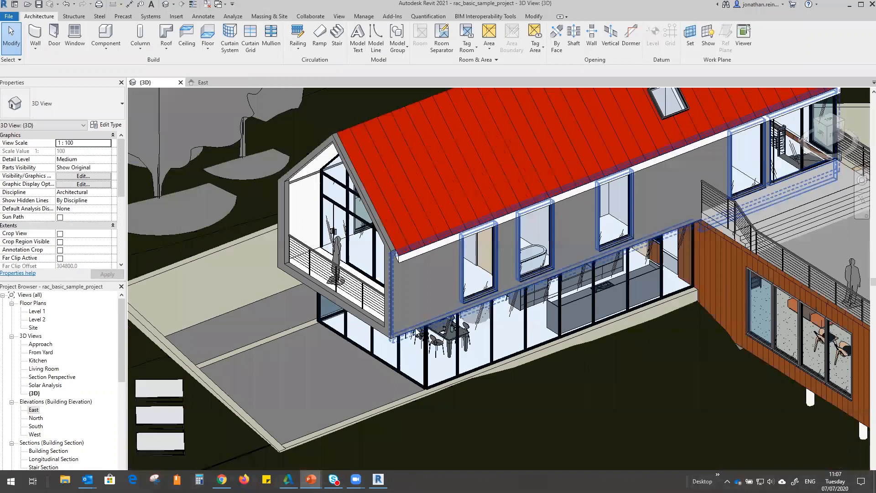
click(474, 315)
scroll(474, 314, up, 3)
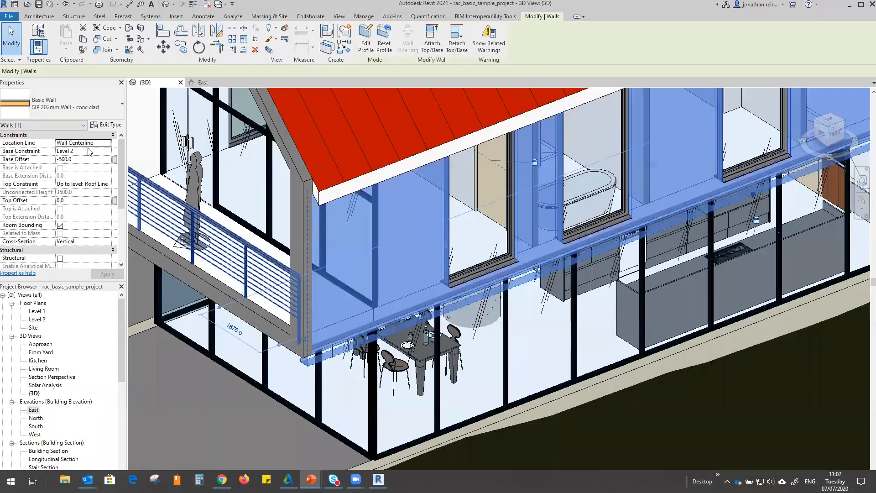
scroll(402, 422, down, 4)
scroll(402, 422, up, 2)
click(401, 422)
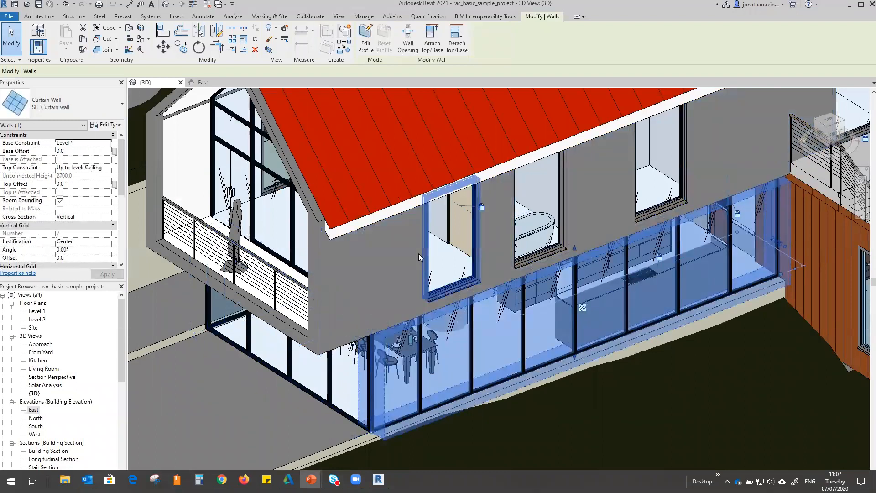
scroll(417, 253, down, 1)
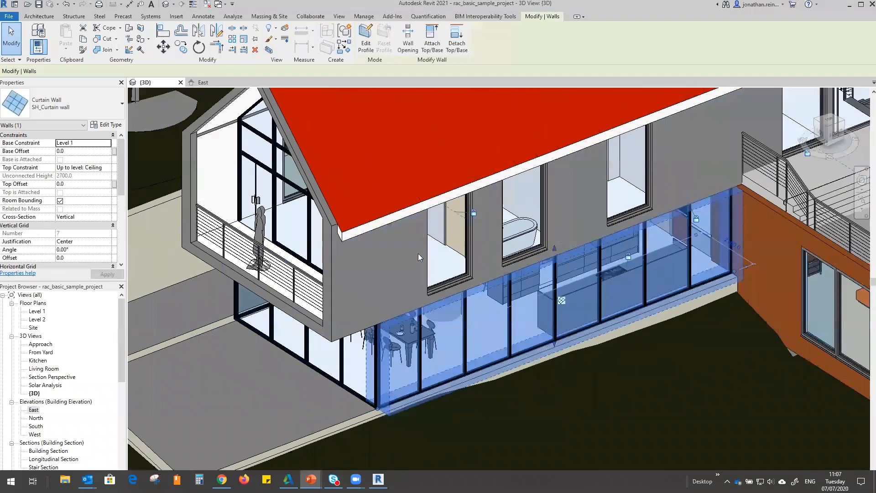
scroll(418, 253, down, 2)
- Examine the level and host offset of the human figure on the roof terrace
click(761, 259)
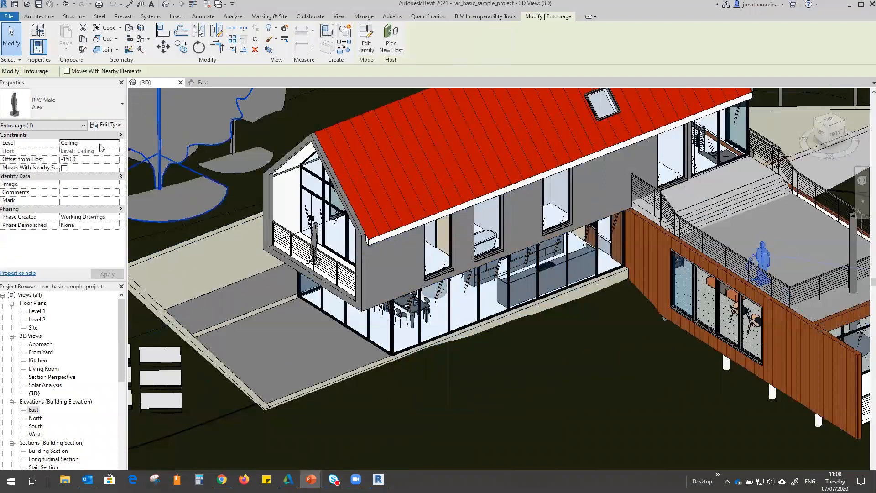
middle_drag(648, 365, 551, 367)
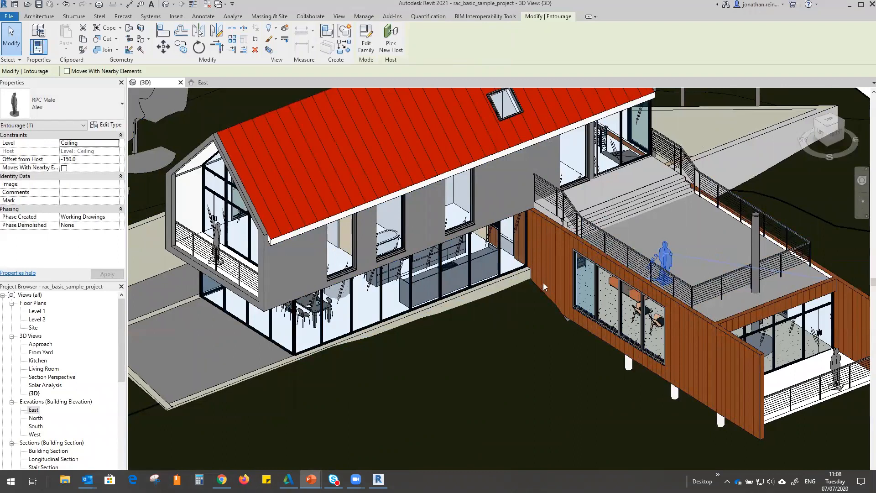
shift+middle_drag(573, 280, 568, 219)
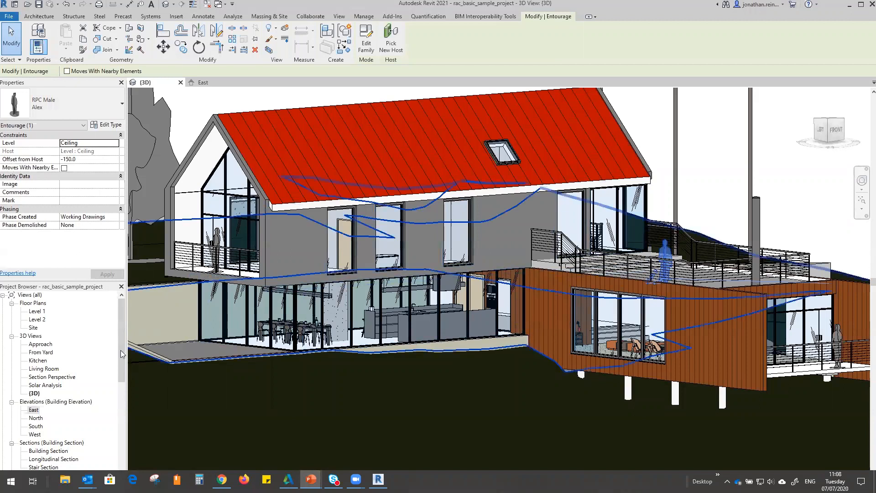
key(Escape)
- Start a wall in the Level 1 floor plan using the Exterior - Block on Mtl. Stud type
double_click(41, 311)
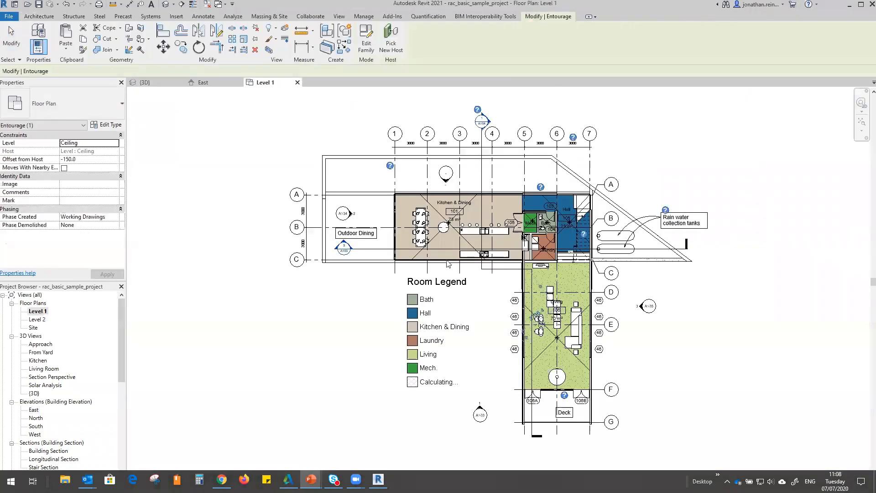
middle_drag(791, 382, 721, 368)
click(27, 19)
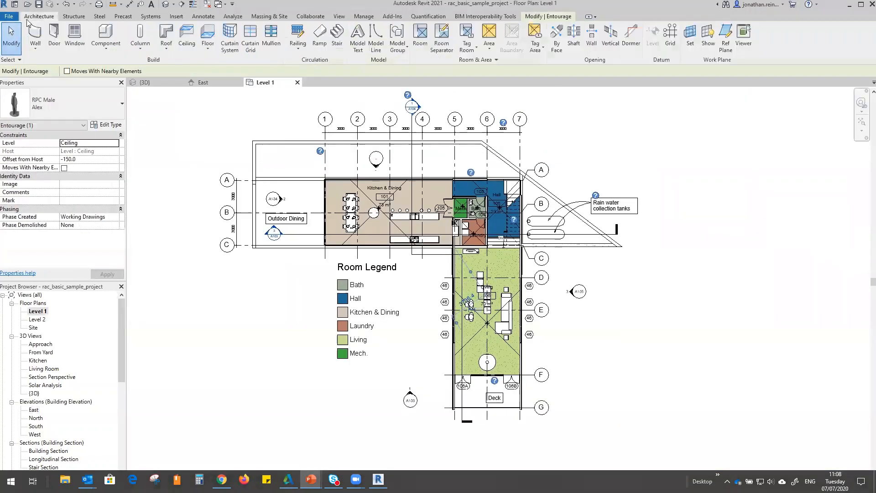
click(34, 34)
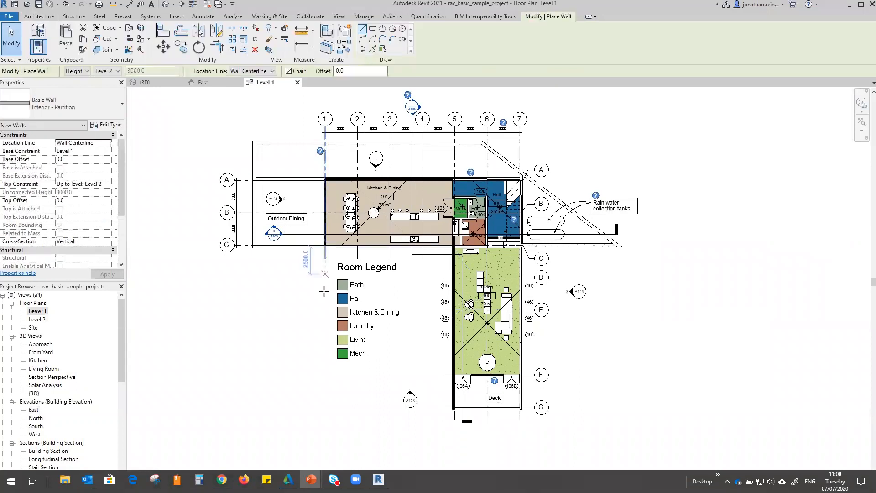
scroll(401, 361, up, 3)
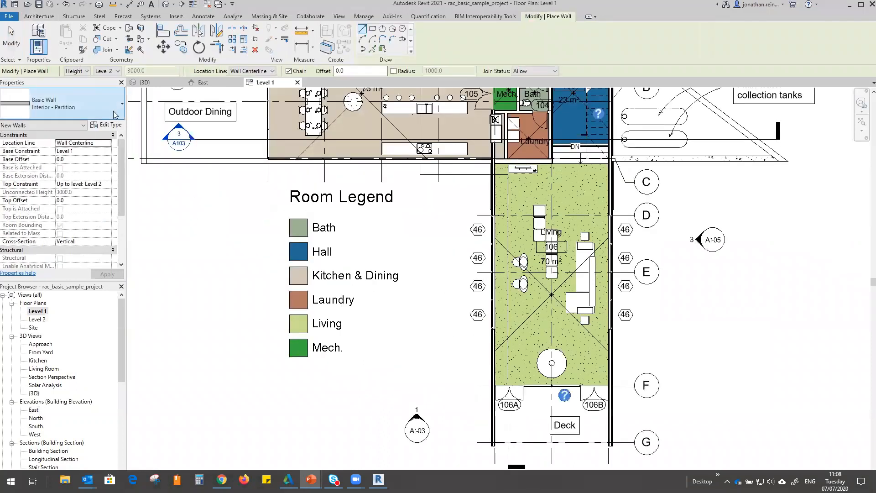
click(81, 100)
click(67, 187)
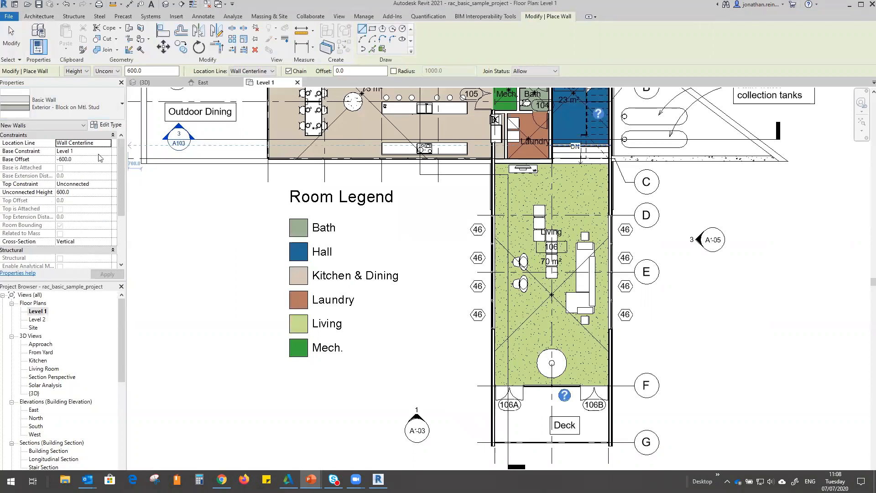
- Draw a closed rectangle of four walls about 2800 mm wide outside the Living room, beside the room legend
click(444, 234)
click(445, 367)
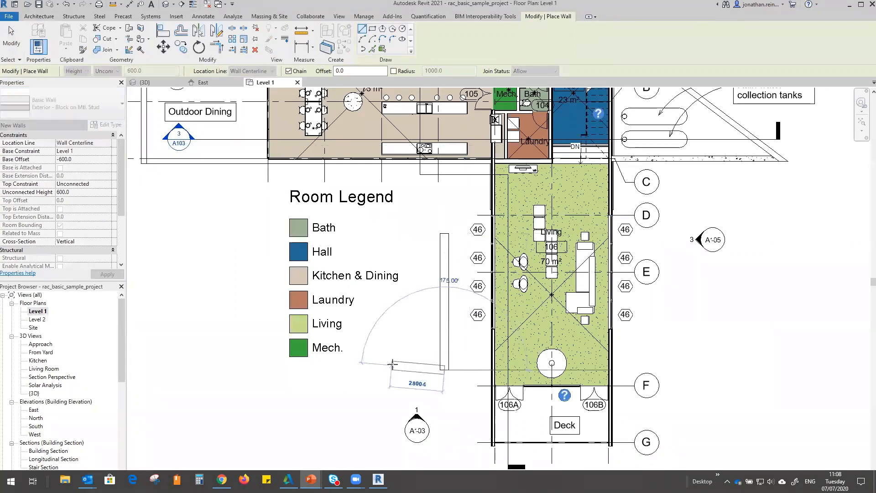
click(391, 365)
click(390, 237)
click(439, 235)
key(Escape)
key(Escape)
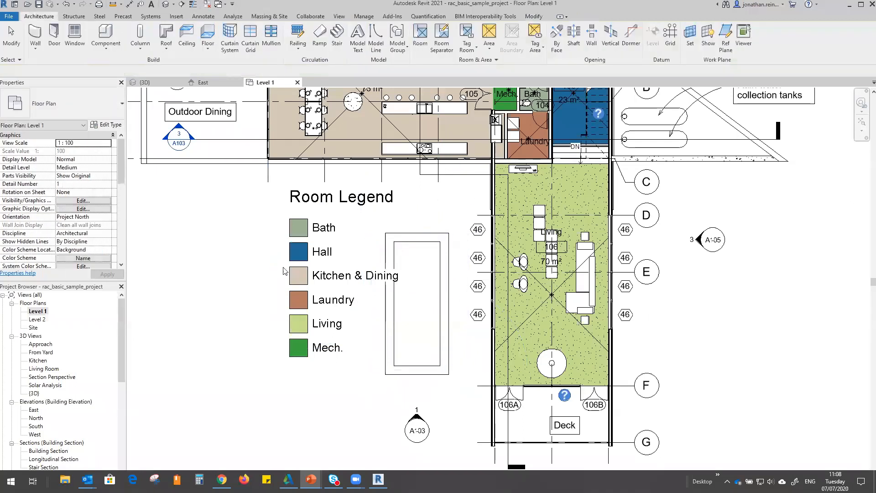
- In the 3D view, constrain the short front wall of the block enclosure up to Level 2 and set its base offset to 0
click(150, 84)
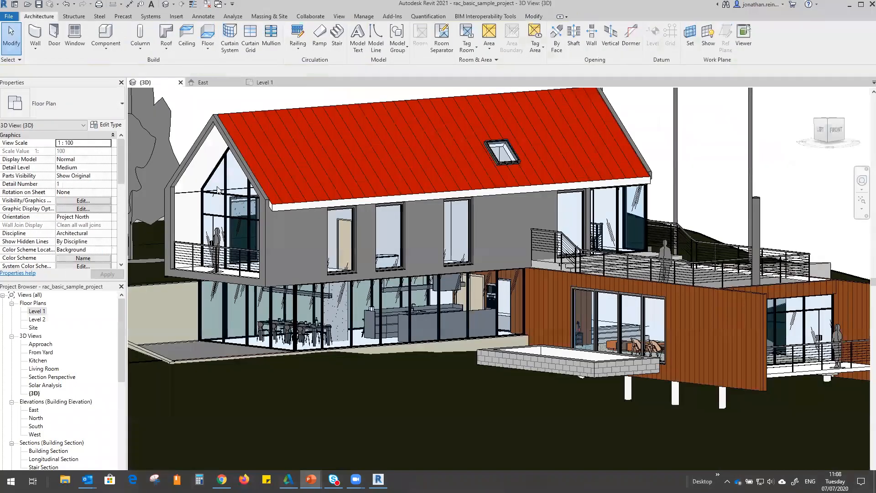
scroll(360, 316, down, 5)
shift+middle_drag(442, 320, 454, 366)
scroll(454, 366, up, 1)
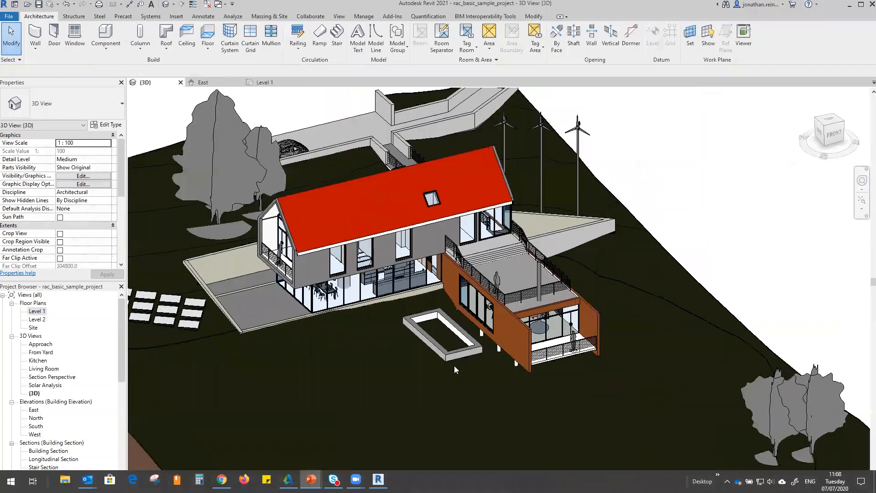
scroll(454, 366, up, 3)
click(460, 350)
shift+middle_drag(460, 350, 397, 335)
click(108, 184)
click(108, 184)
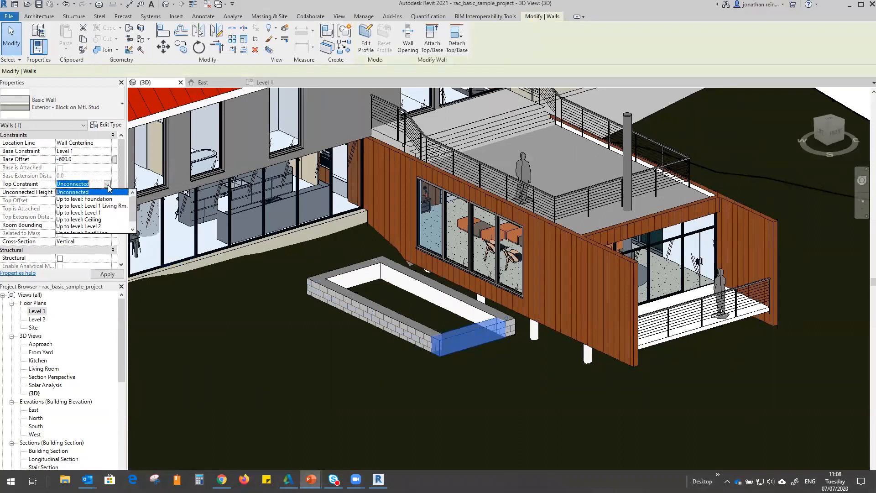
click(91, 226)
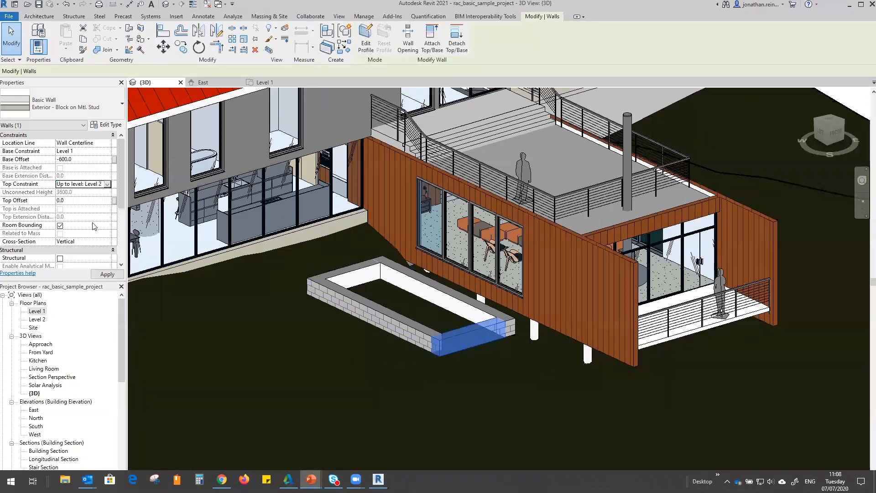
click(81, 159)
text(0)
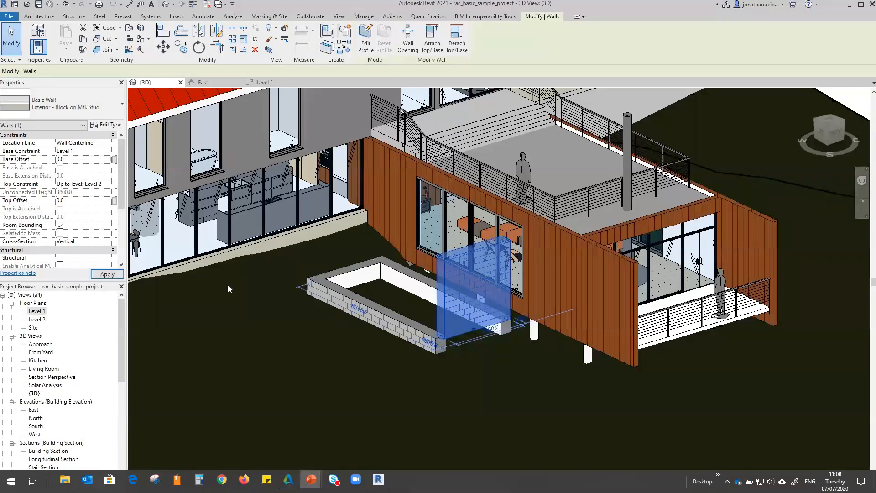
- Constrain the other three walls of the block enclosure up to Level 2 and set their base offset to 0
key(Escape)
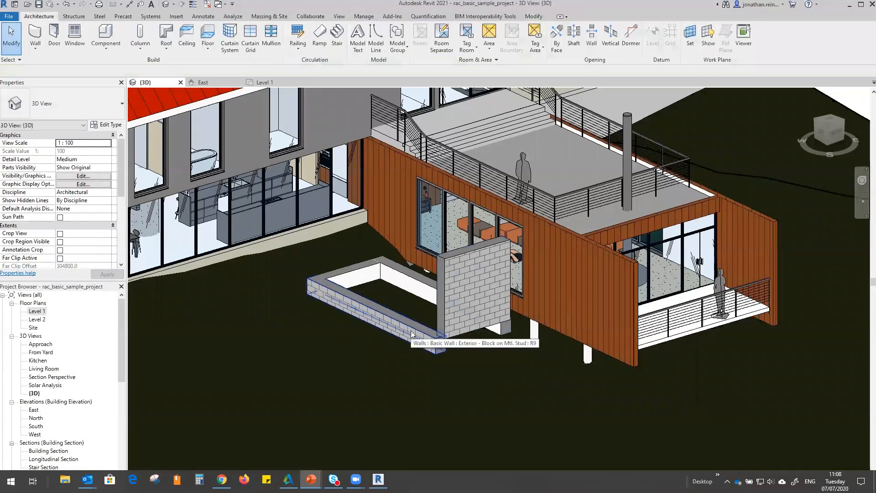
key(Tab)
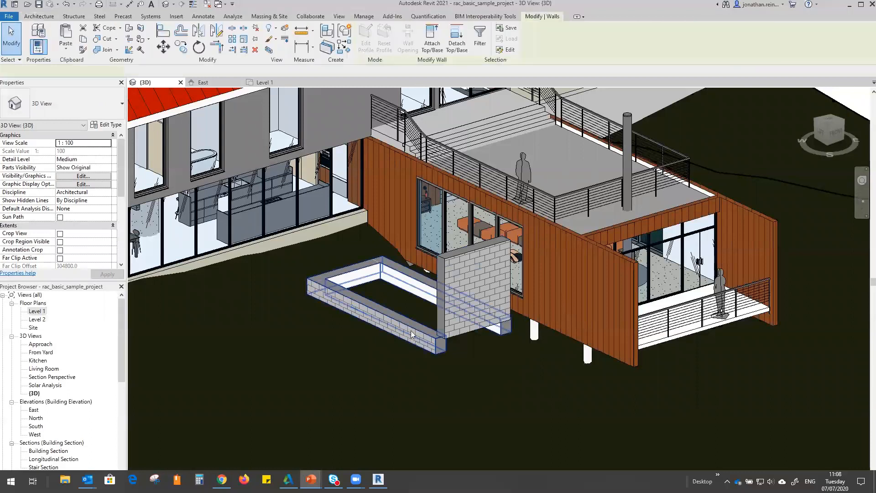
click(411, 331)
click(91, 160)
text(0)
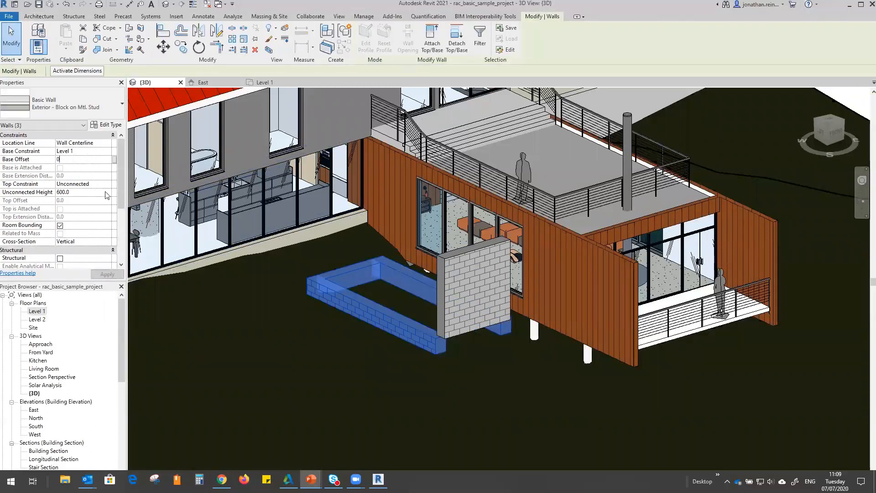
click(108, 184)
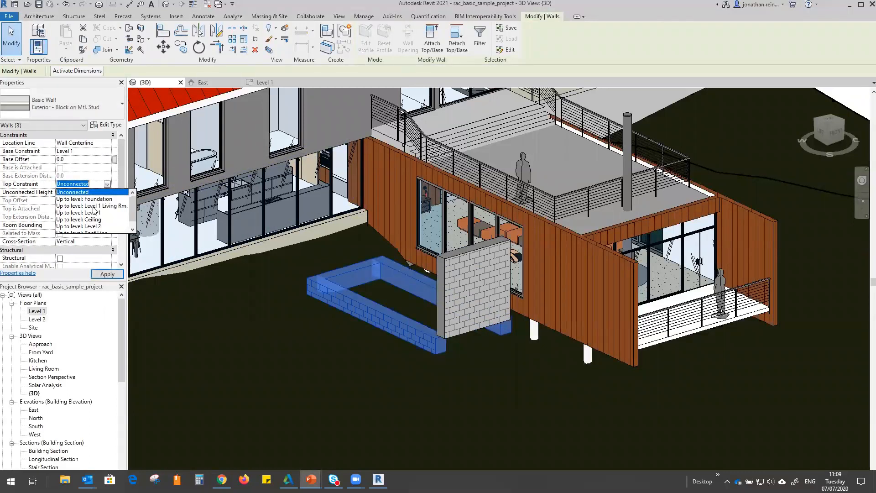
click(91, 226)
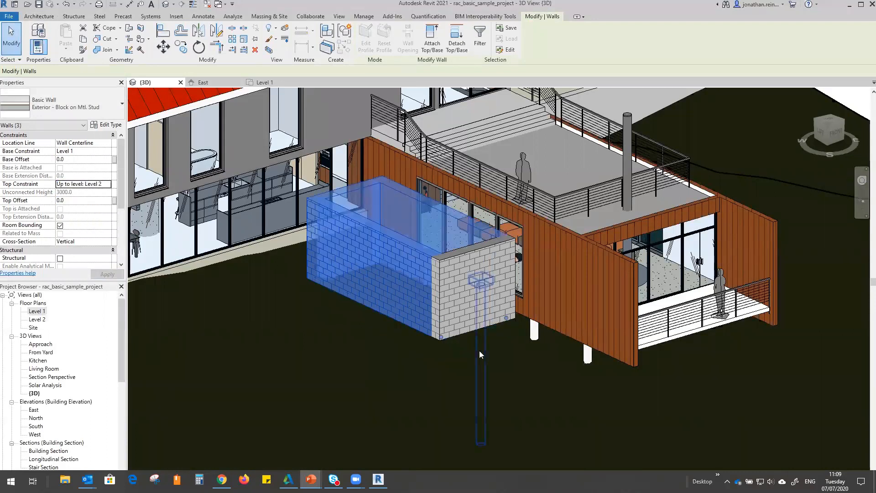
click(469, 339)
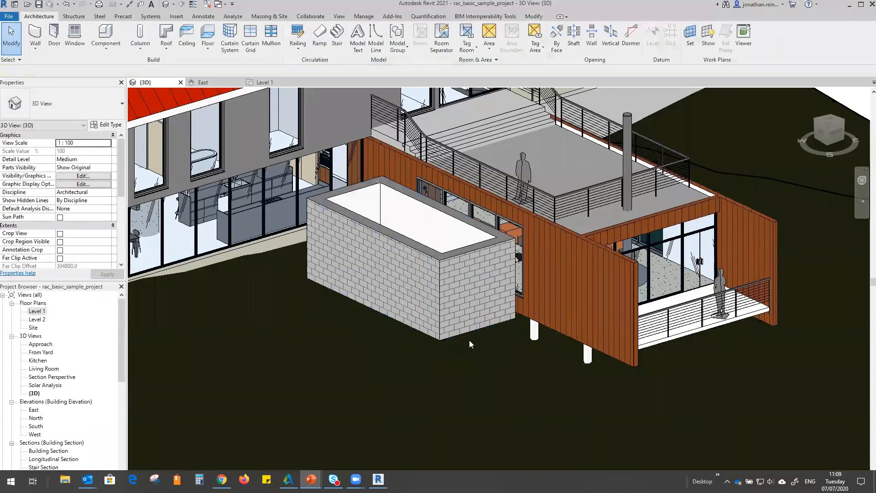
- Examine the properties of the individual single windows along the upper floor facade below the red roof
scroll(469, 340, down, 3)
mouse_move(467, 341)
shift+middle_down()
mouse_move(545, 342)
mouse_move(525, 357)
shift+middle_up()
middle_drag(525, 357, 637, 341)
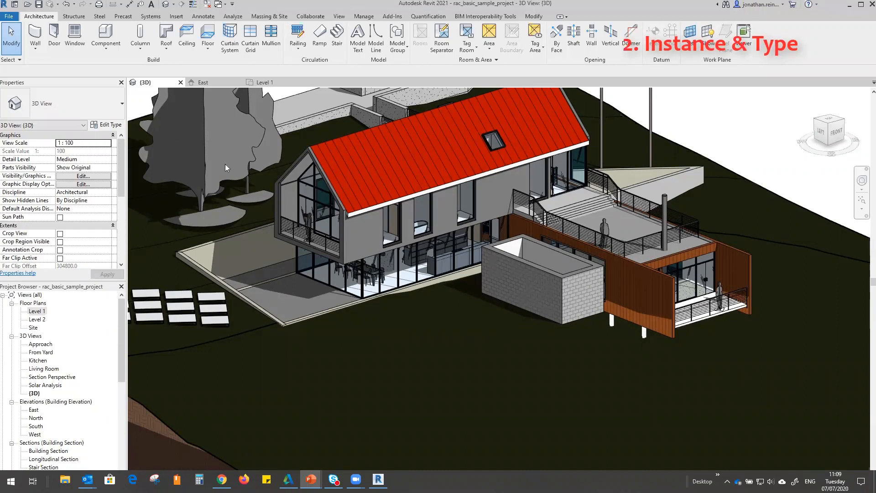
click(392, 240)
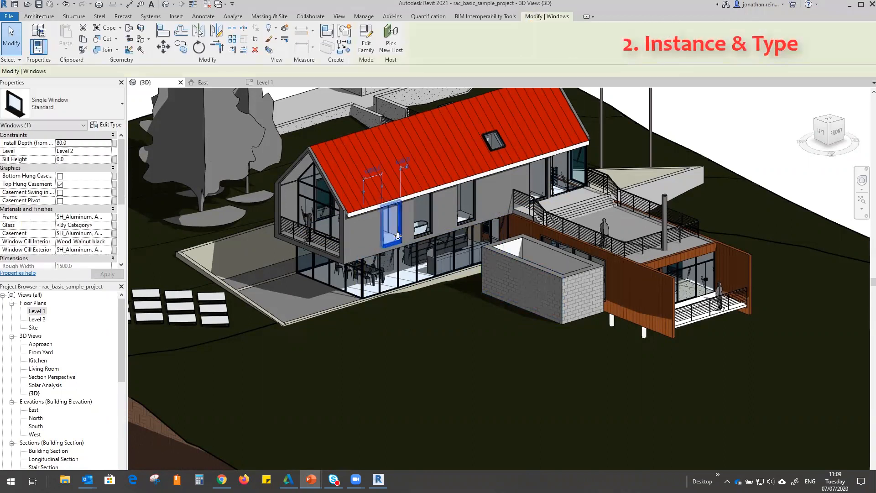
drag(398, 235, 422, 236)
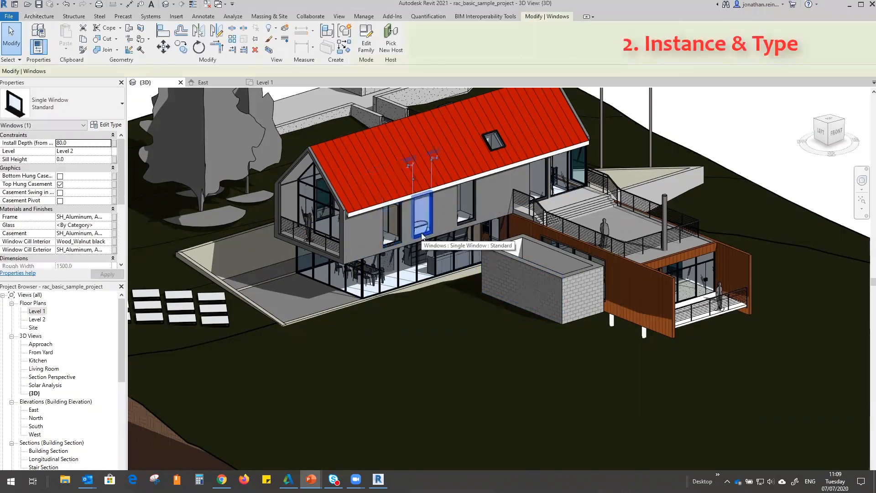
click(462, 227)
click(399, 240)
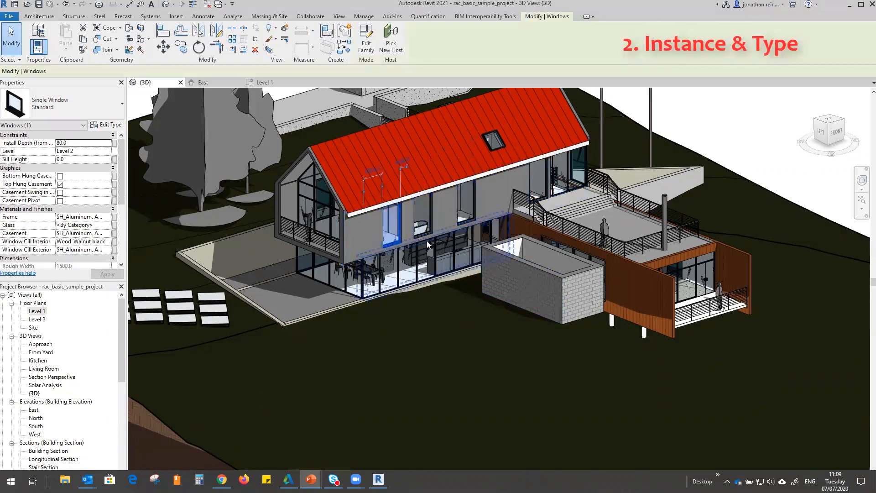
click(427, 236)
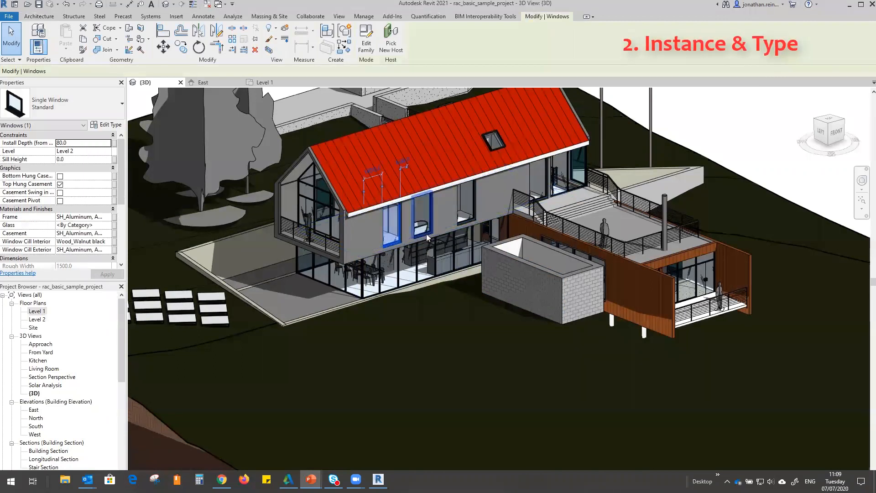
- Duplicate the Standard type of the upper-floor window nearest the gable balcony as Standard 2 and apply it to that window
click(392, 246)
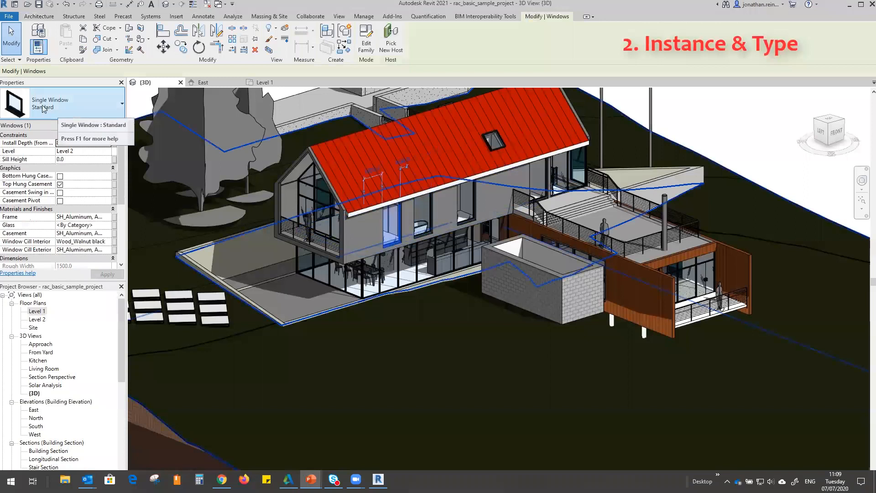
click(109, 125)
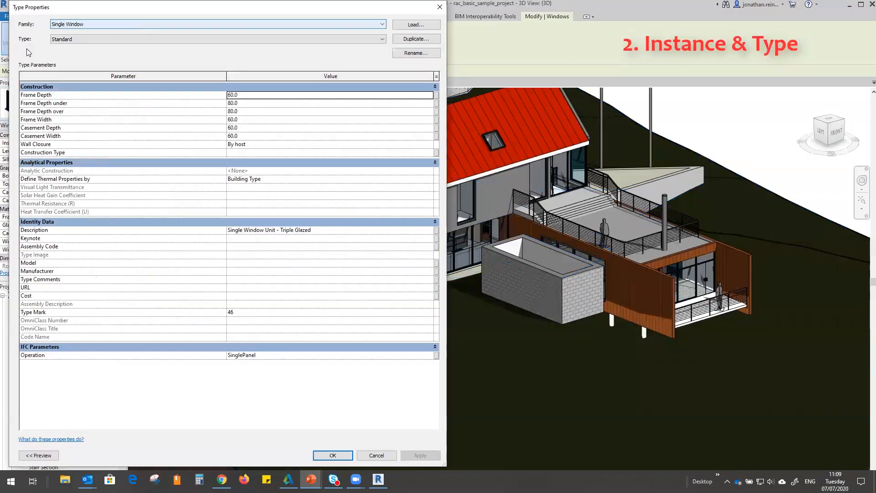
click(95, 39)
click(95, 40)
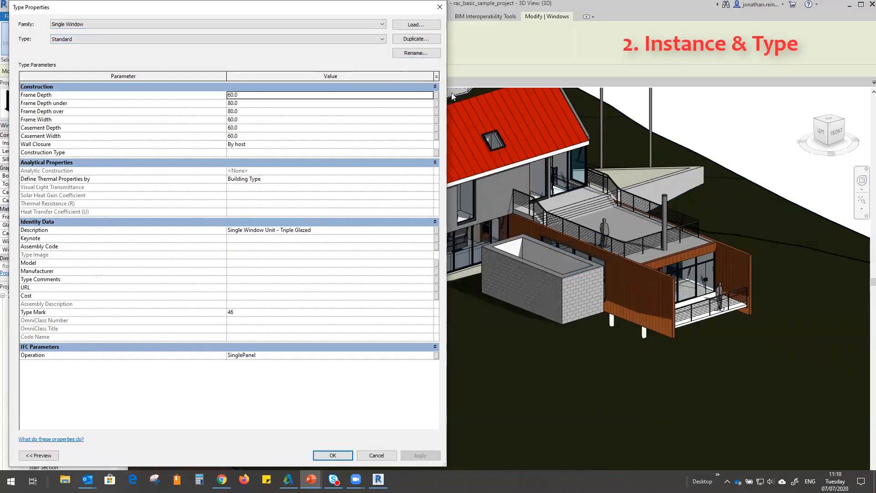
drag(446, 92, 291, 89)
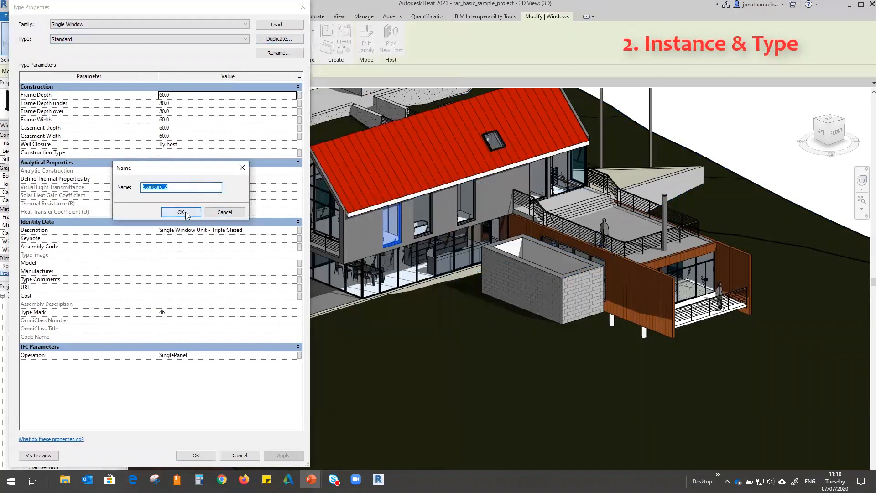
click(181, 212)
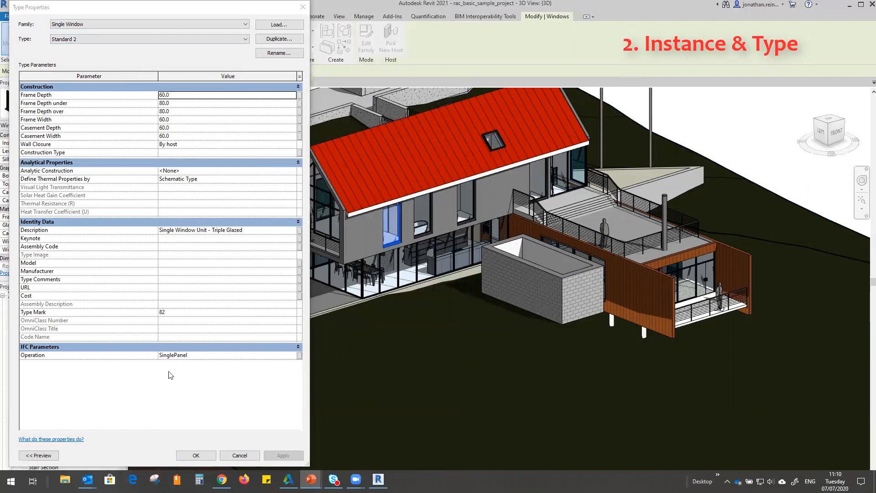
click(199, 460)
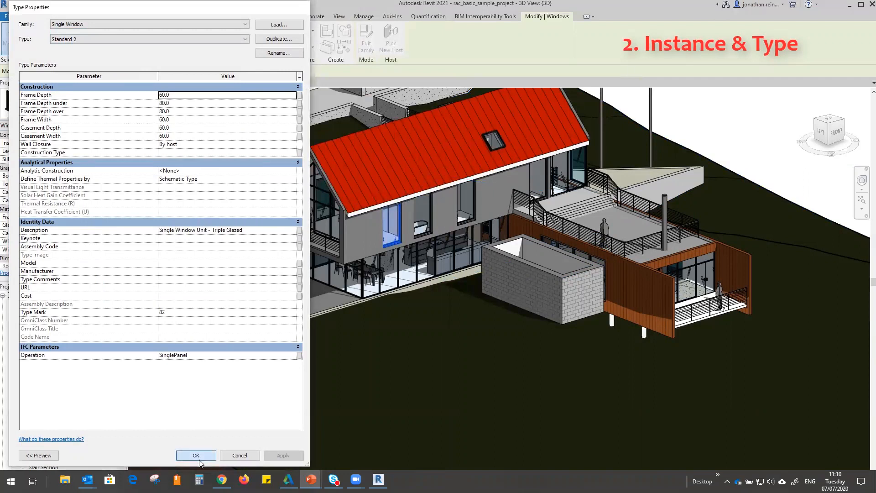
click(195, 455)
- Set the width of the Standard 2 window to 500
scroll(84, 217, down, 3)
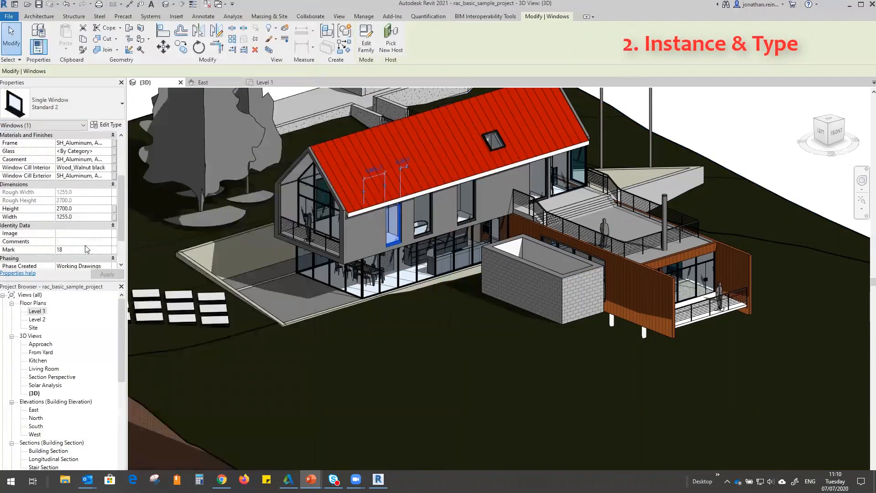
click(85, 217)
text(500)
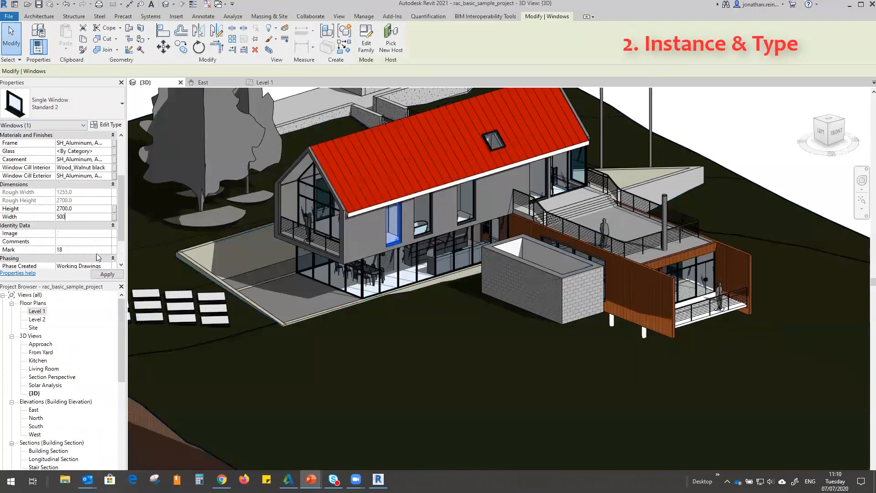
click(108, 274)
key(Escape)
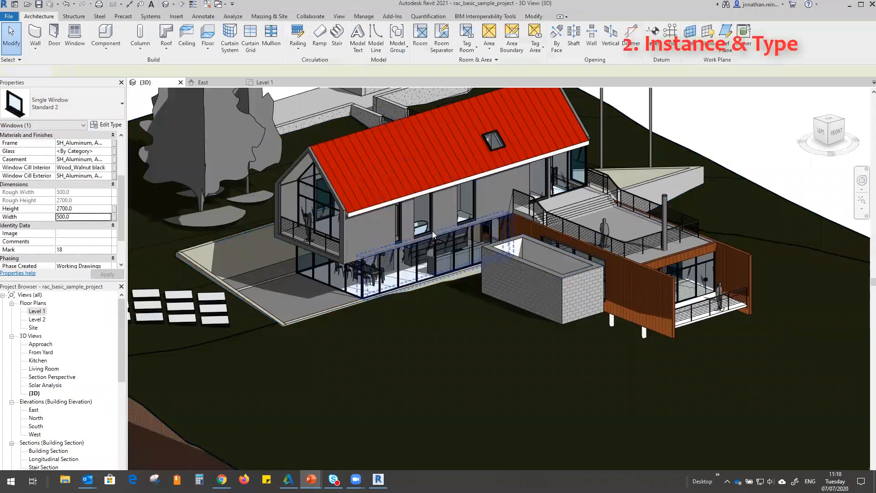
- Place a similar Standard 2 window on the upper wall, between the narrow window and the gable corner
middle_drag(432, 230, 370, 254)
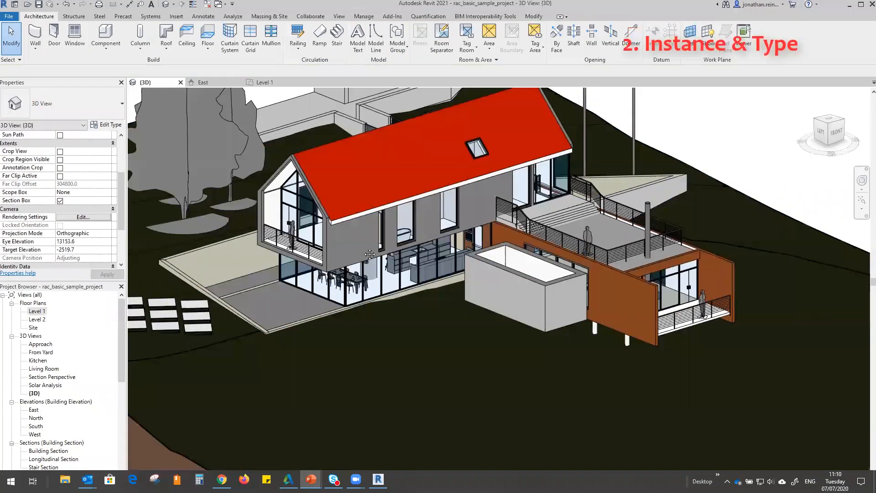
scroll(369, 254, up, 5)
click(355, 325)
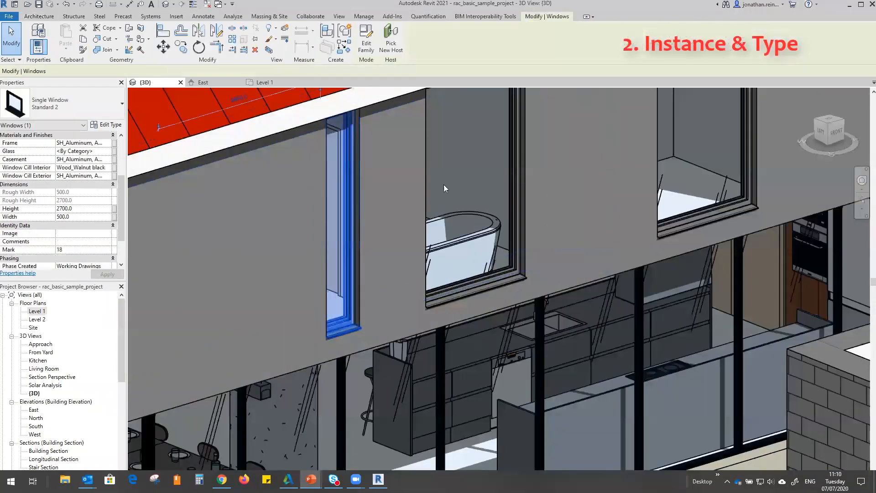
scroll(443, 185, down, 2)
scroll(375, 191, up, 2)
right_click(375, 191)
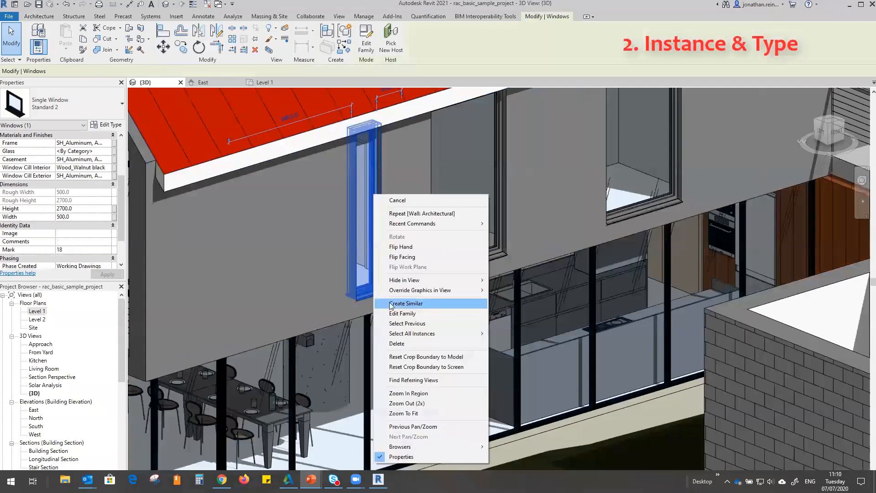
click(402, 303)
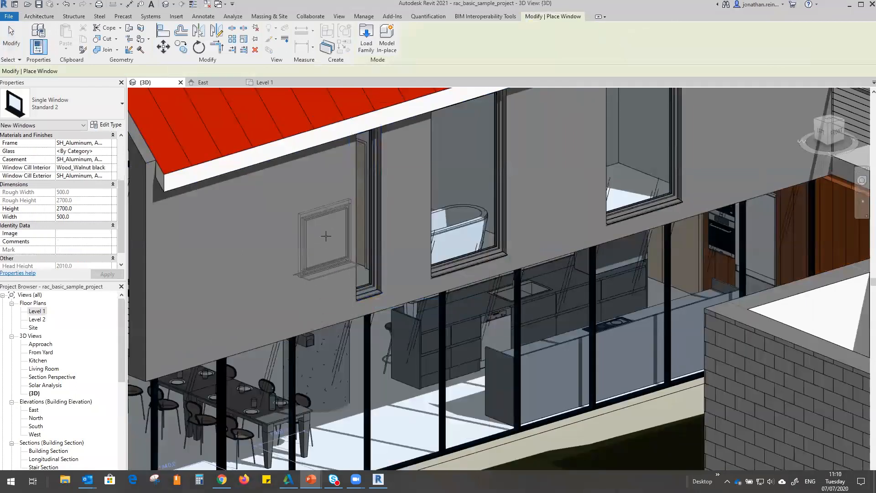
click(325, 238)
key(Escape)
click(321, 266)
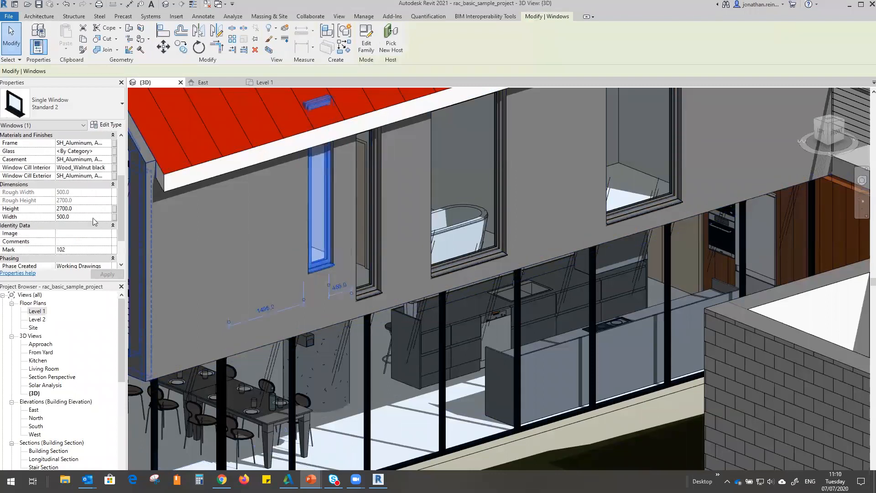
- Set the sill height of the newly placed narrow window to 0
click(92, 218)
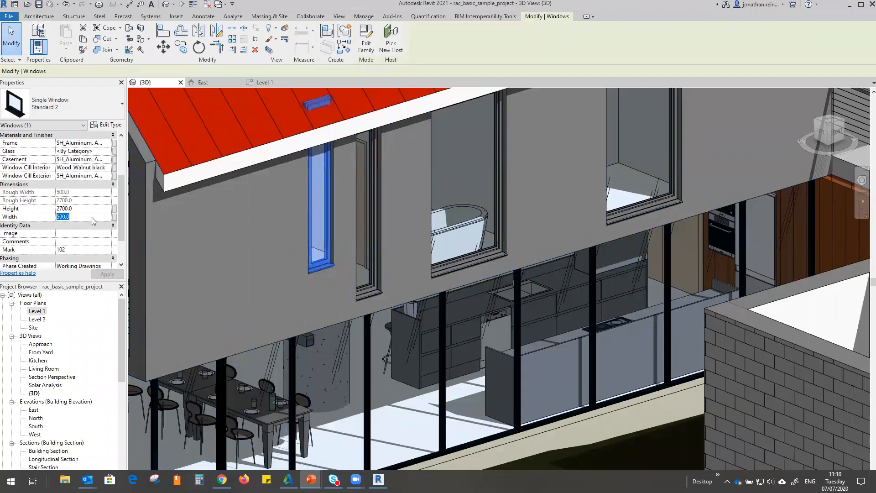
scroll(91, 191, up, 3)
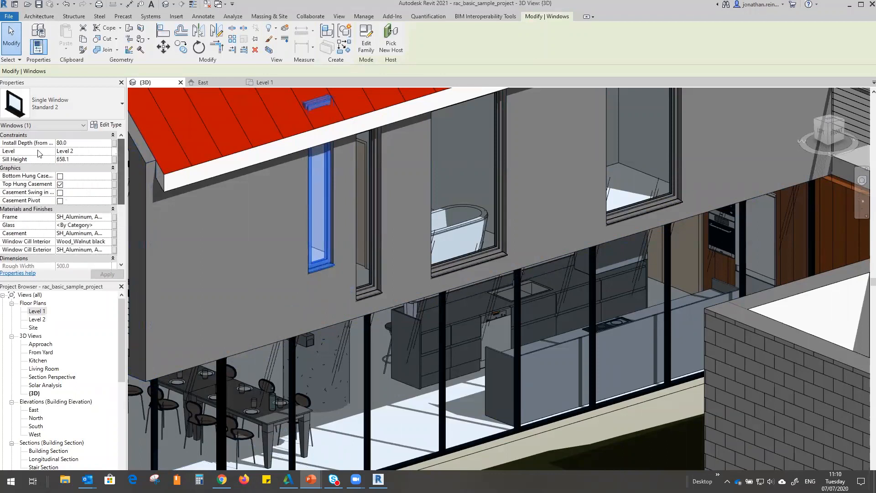
click(87, 160)
text(0)
click(101, 274)
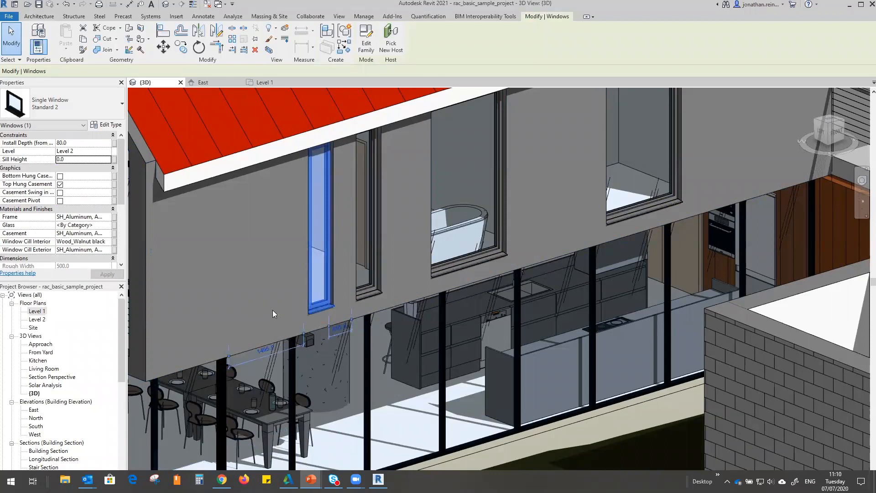
scroll(272, 310, down, 1)
scroll(272, 310, down, 2)
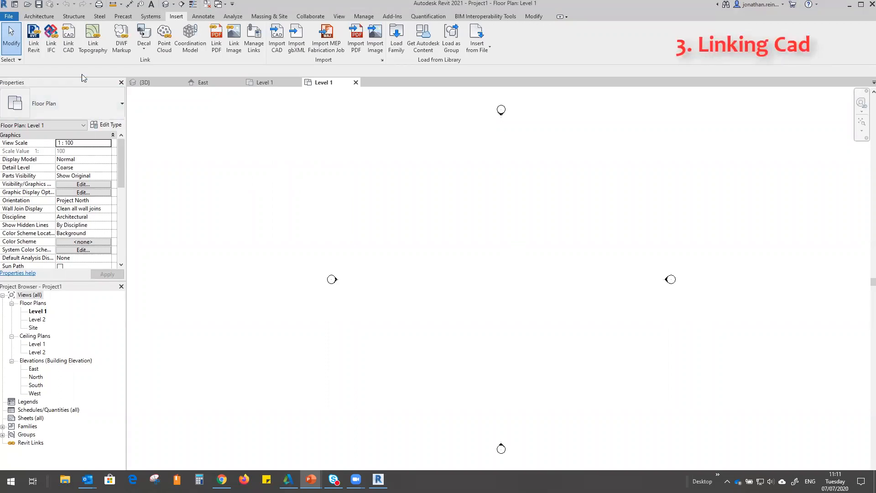
- Link Project2 - Floor Plan - Level 1.dwg into the Level 1 plan, with black and white colors and millimeter import units
click(68, 35)
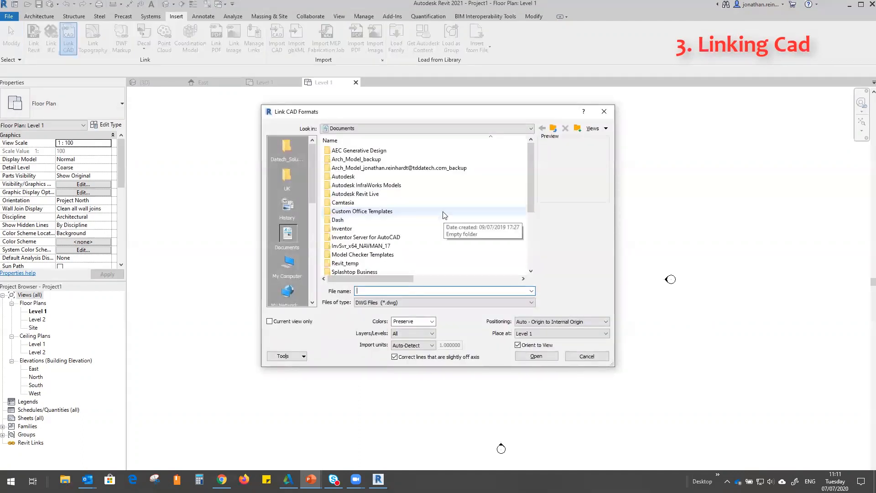
scroll(456, 224, down, 4)
click(391, 264)
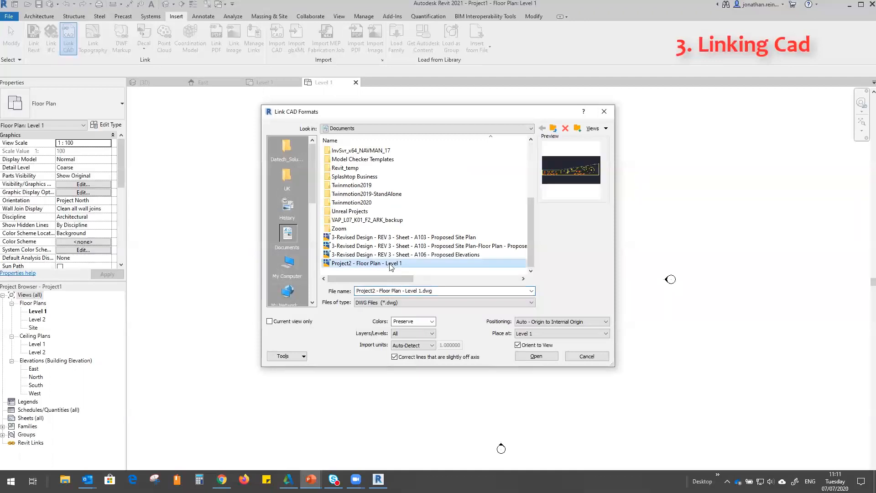
click(432, 321)
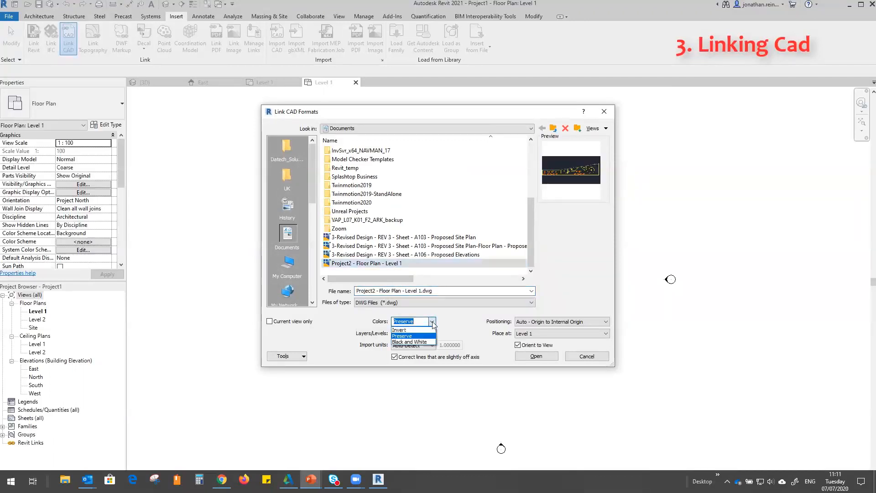
click(414, 342)
click(424, 346)
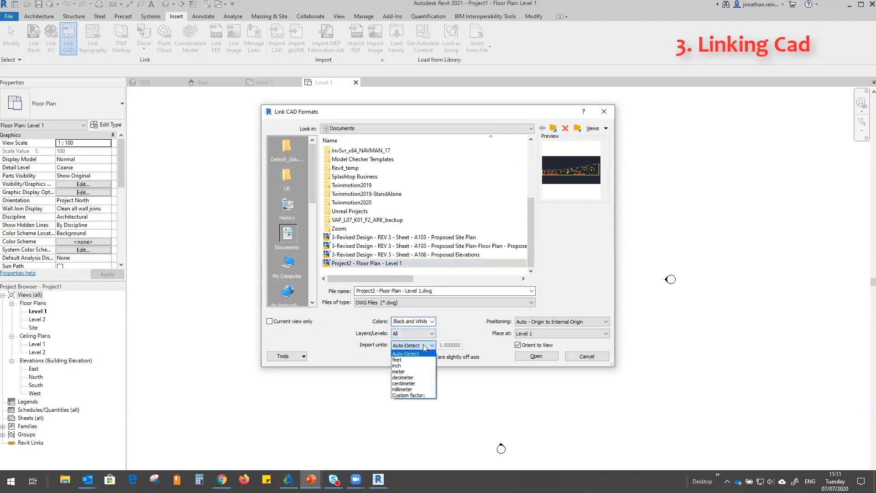
click(416, 389)
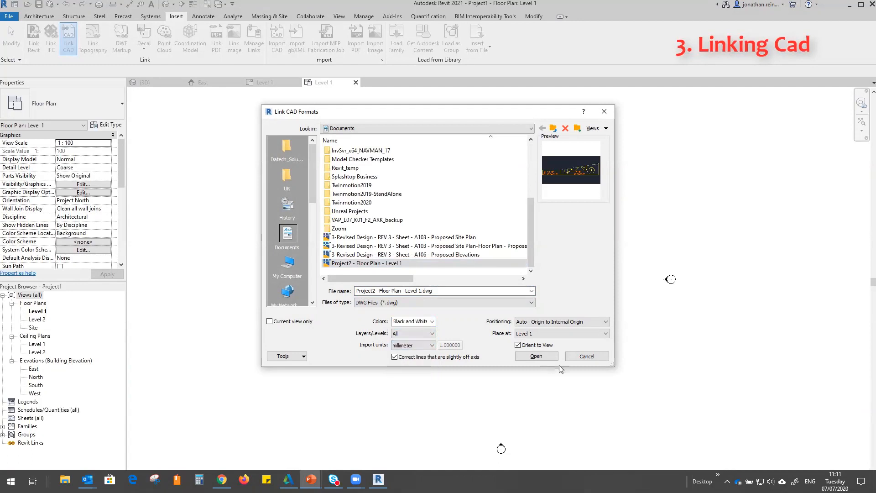
click(537, 358)
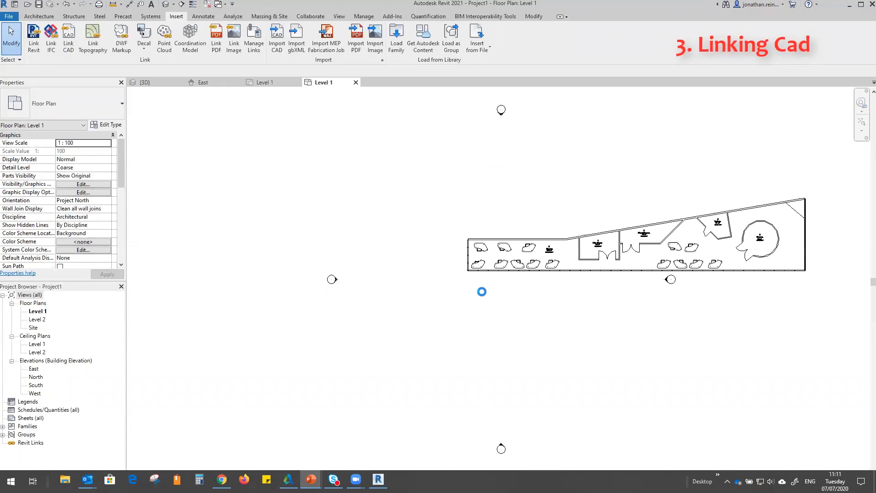
- Examine the linked floor plan DWG and its reload, unload and remove options in the link manager's CAD formats
scroll(656, 242, up, 5)
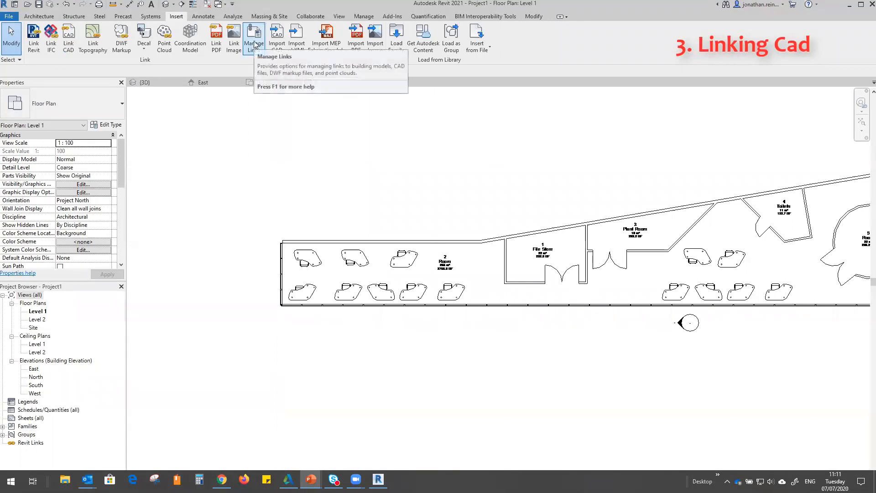
click(255, 44)
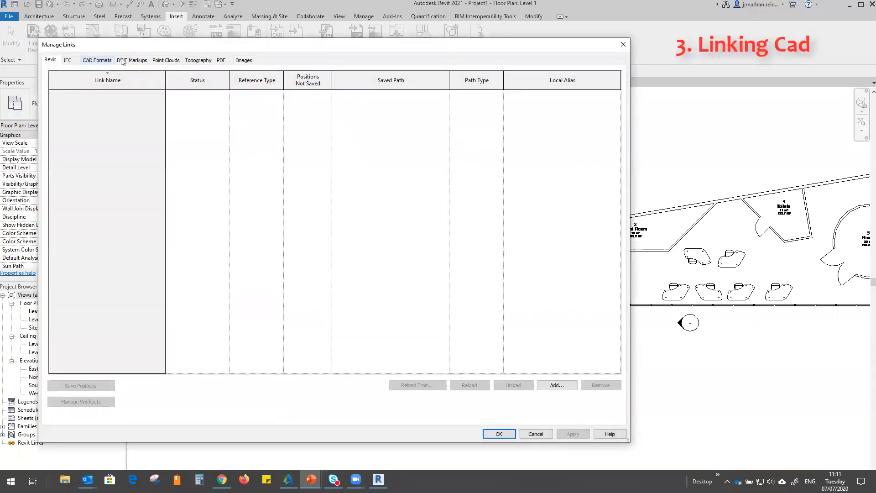
click(104, 62)
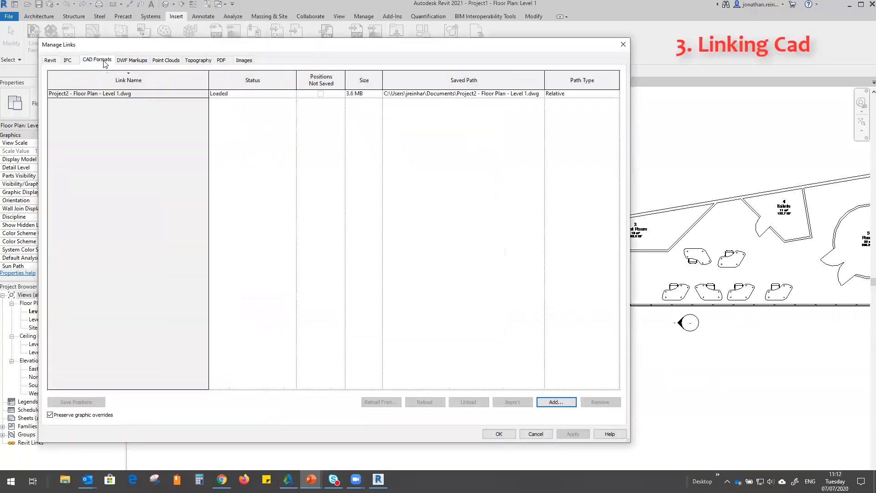
click(113, 94)
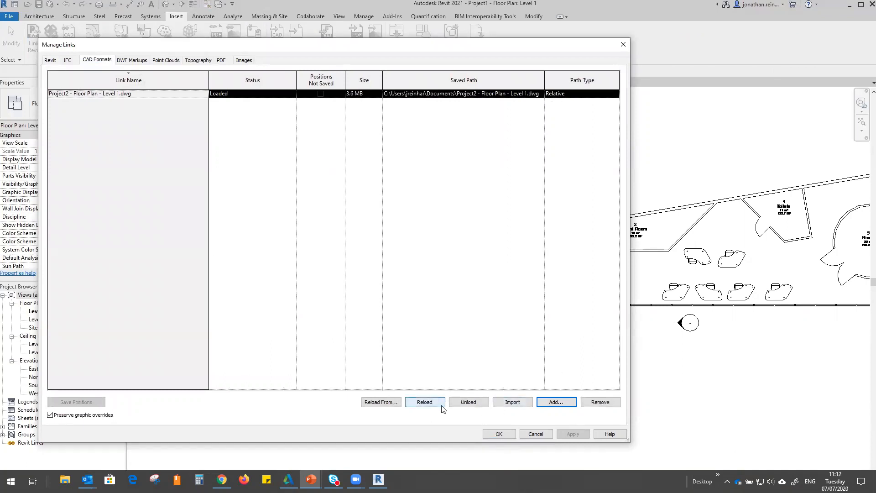
click(529, 437)
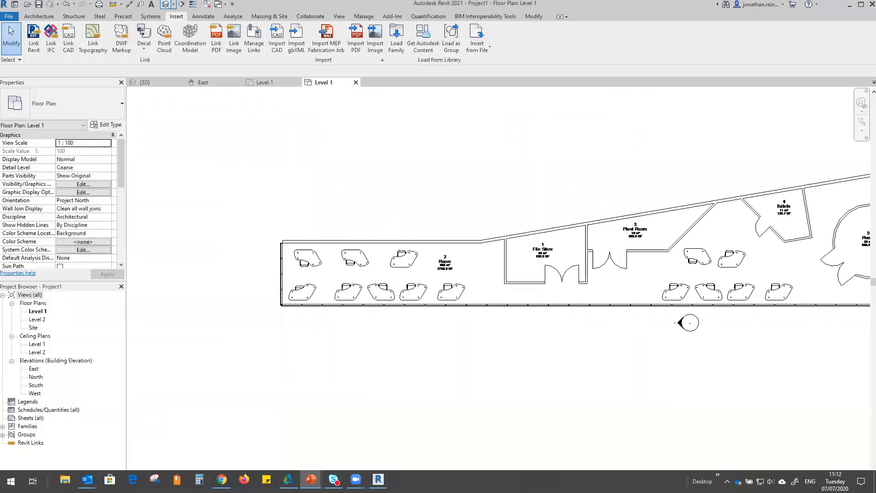
- Open the default 3D view and inspect the linked floor plan from an angle
click(166, 4)
scroll(448, 165, up, 8)
shift+middle_drag(556, 286, 556, 271)
middle_drag(468, 355, 493, 277)
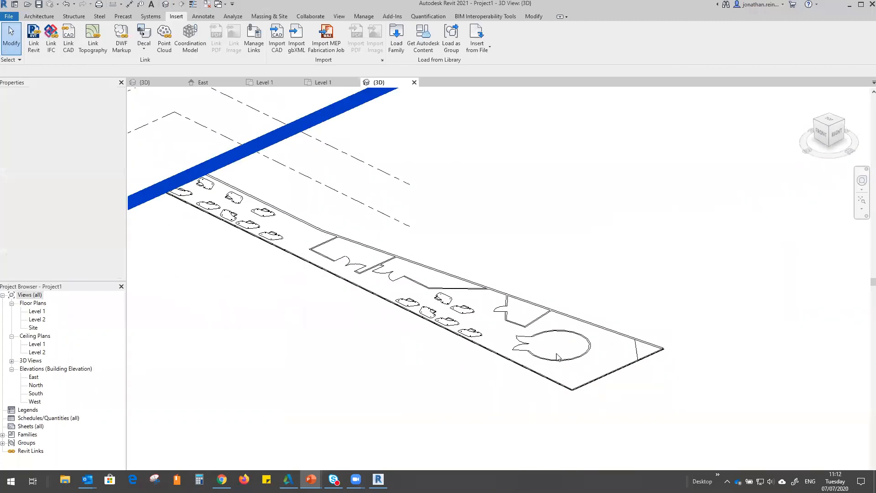
scroll(557, 354, up, 3)
- Return to the Level 1 floor plan and select the linked DWG to examine its extent and properties
double_click(37, 311)
scroll(322, 269, up, 5)
scroll(312, 262, down, 7)
scroll(310, 261, down, 4)
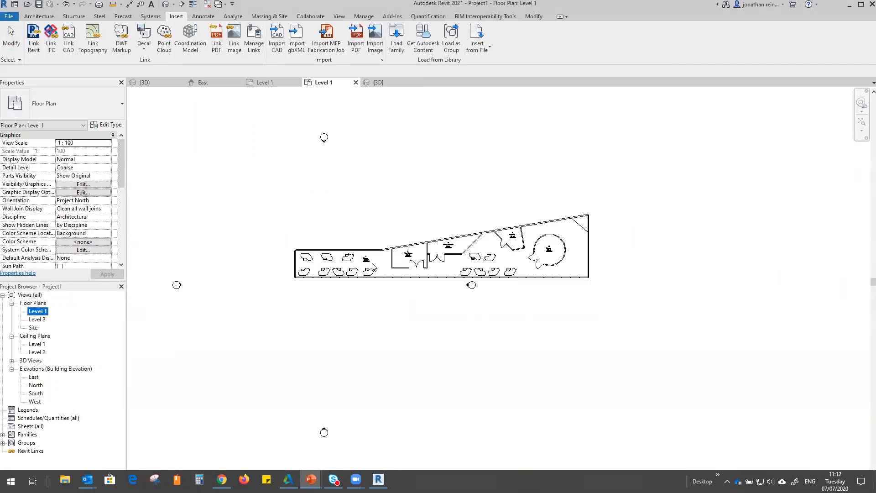
scroll(372, 264, up, 3)
click(372, 264)
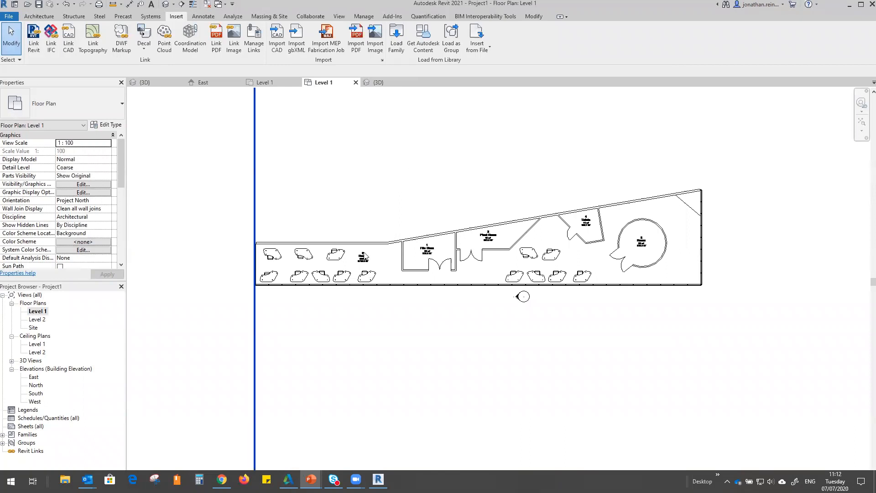
click(364, 257)
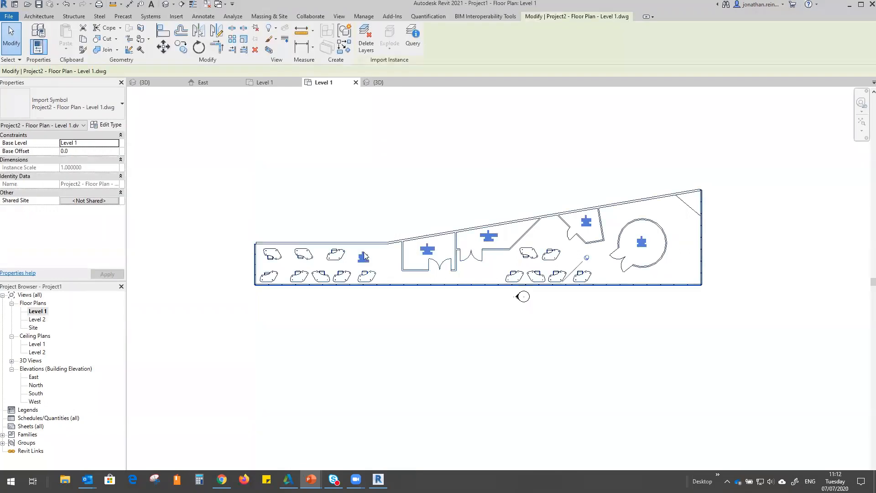
click(393, 208)
scroll(235, 270, up, 4)
scroll(288, 264, down, 5)
scroll(438, 271, up, 5)
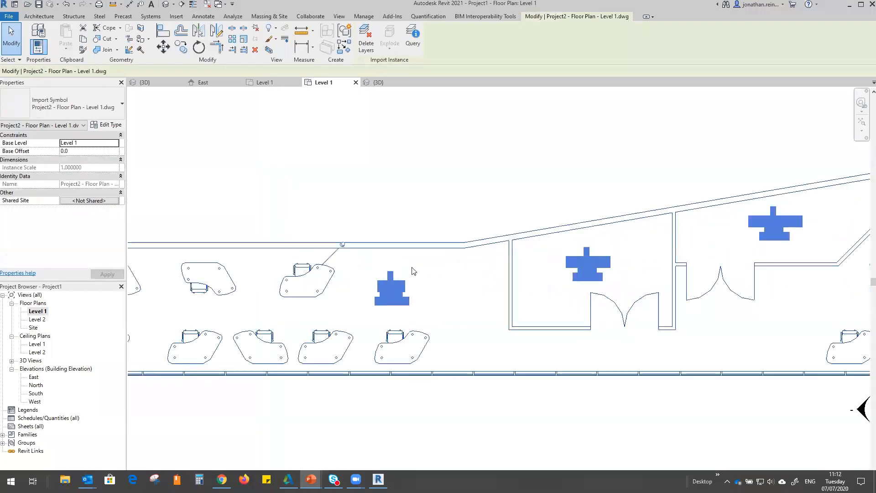
middle_drag(286, 221, 405, 244)
middle_drag(338, 185, 390, 172)
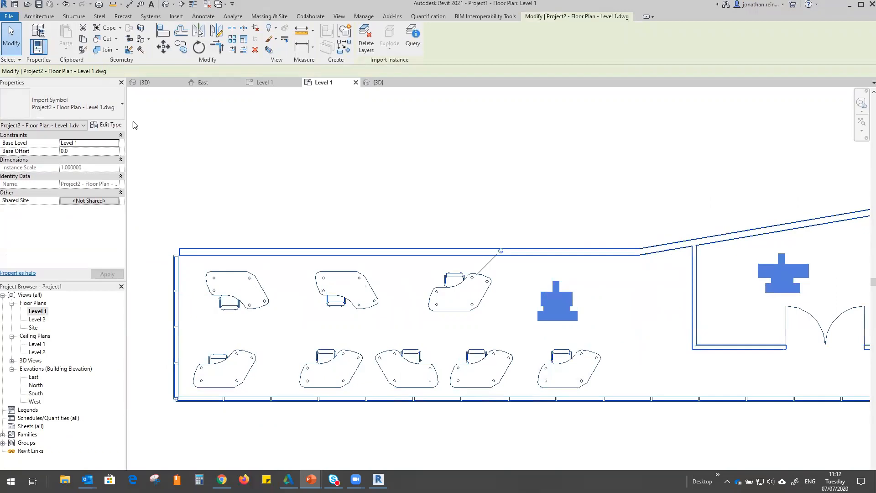
click(176, 16)
key(Escape)
- Start a Generic - 200mm wall with Pick Lines and set its location line to Finish Face: Exterior
click(39, 16)
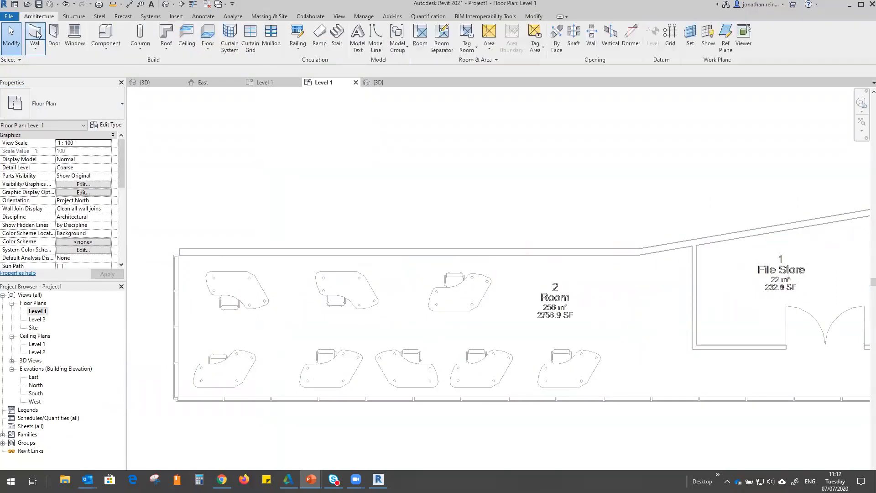
click(36, 33)
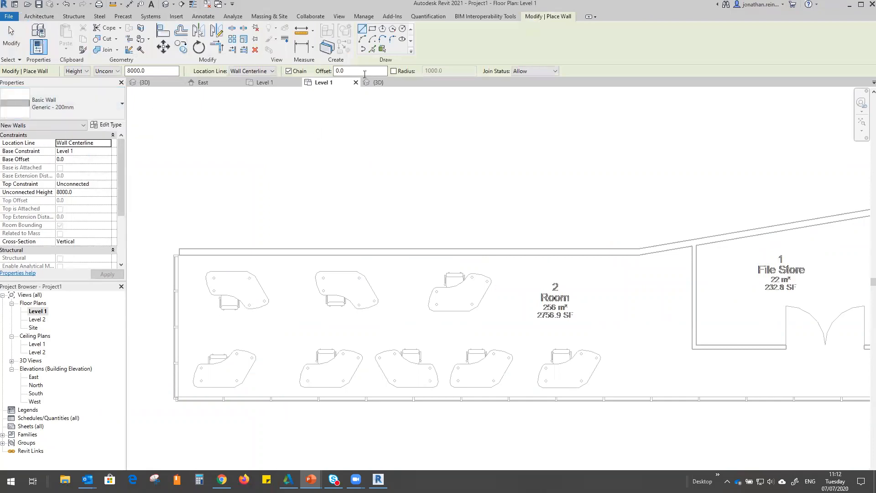
click(372, 50)
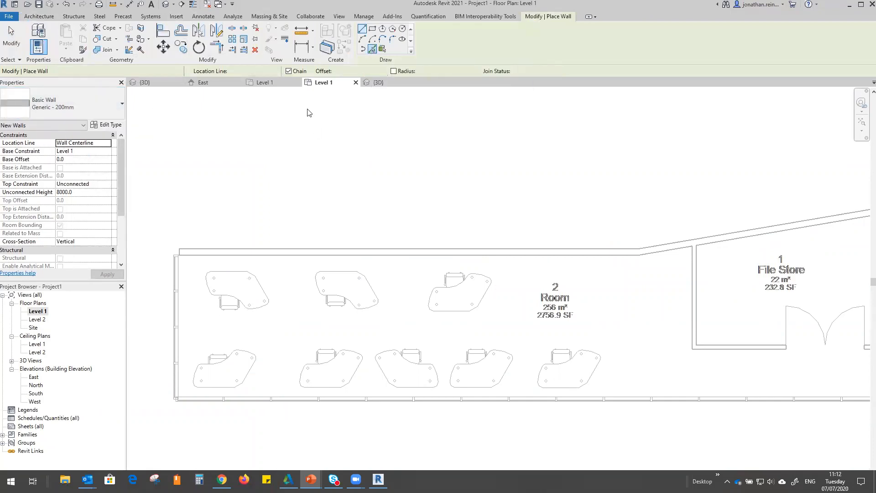
scroll(185, 269, up, 5)
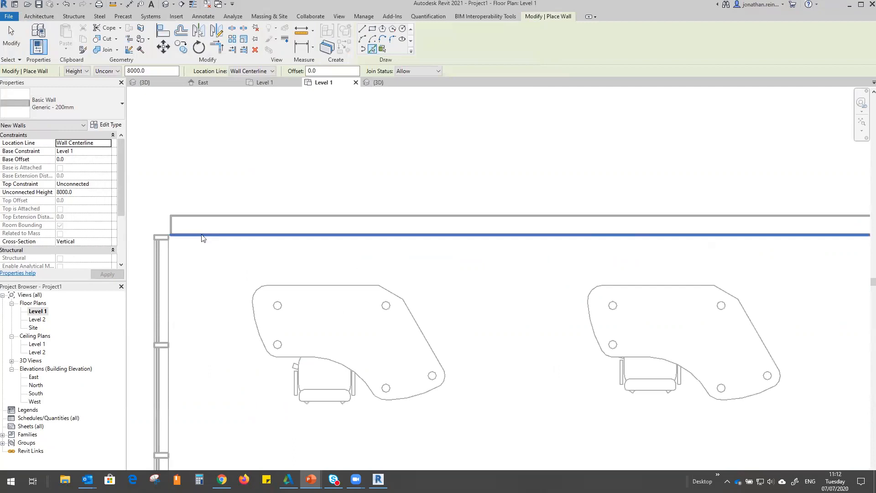
click(109, 144)
click(108, 143)
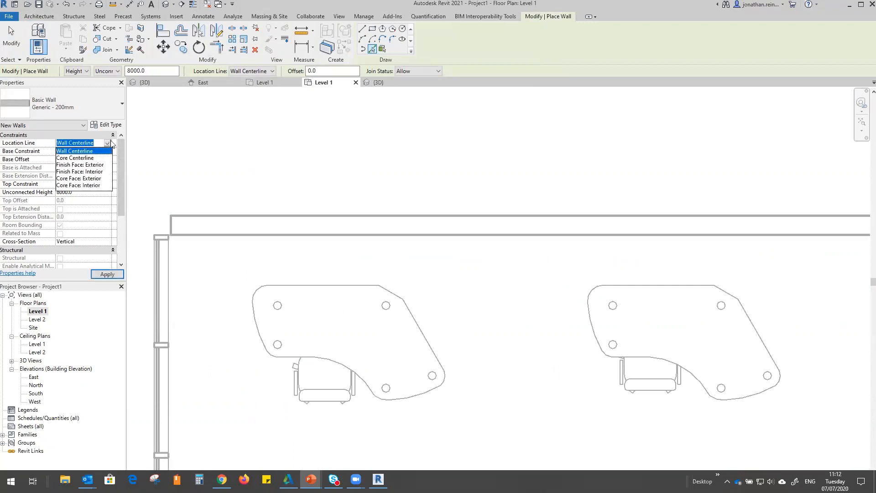
click(98, 165)
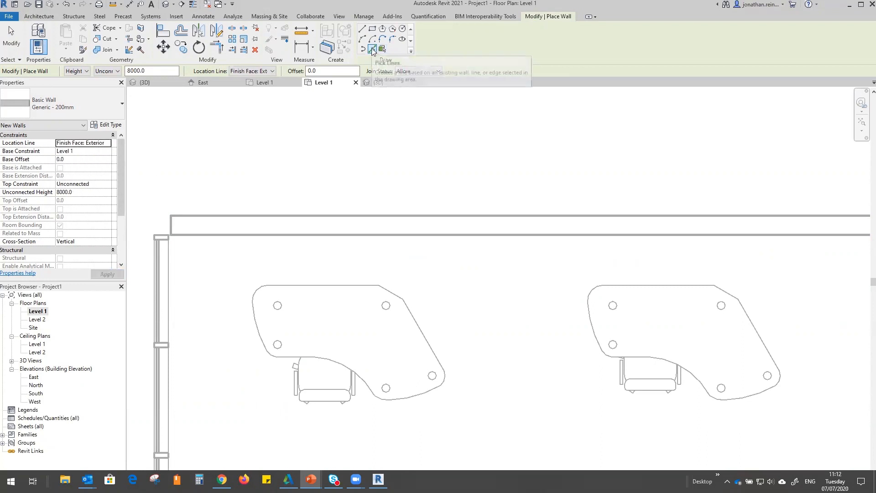
- Create exterior walls from the outer line of the linked plan's upper edge, along its straight and sloping parts
click(208, 216)
scroll(319, 231, down, 3)
middle_drag(499, 254, 85, 266)
click(483, 229)
scroll(661, 234, down, 1)
middle_drag(661, 234, 188, 271)
middle_drag(775, 242, 351, 272)
- In the 3D view, create a short wall from a picked segment on the plan's front edge near the circular room
click(377, 82)
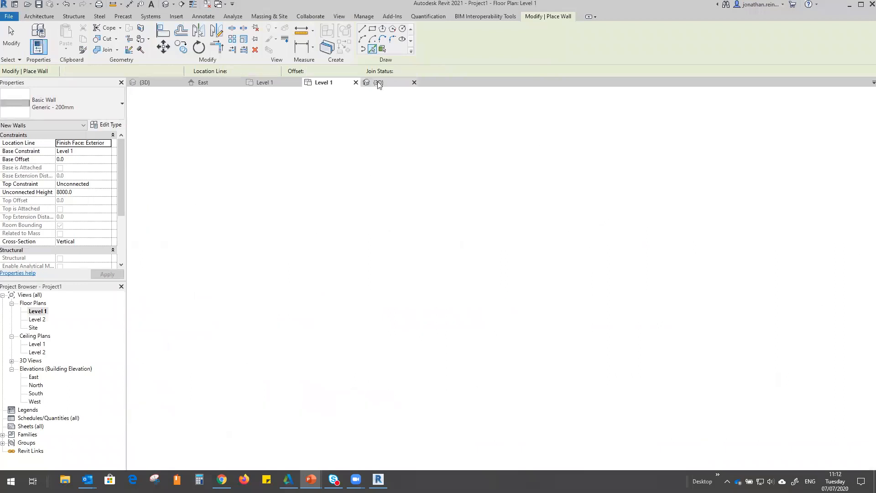
scroll(315, 388, down, 2)
shift+middle_drag(315, 370, 384, 340)
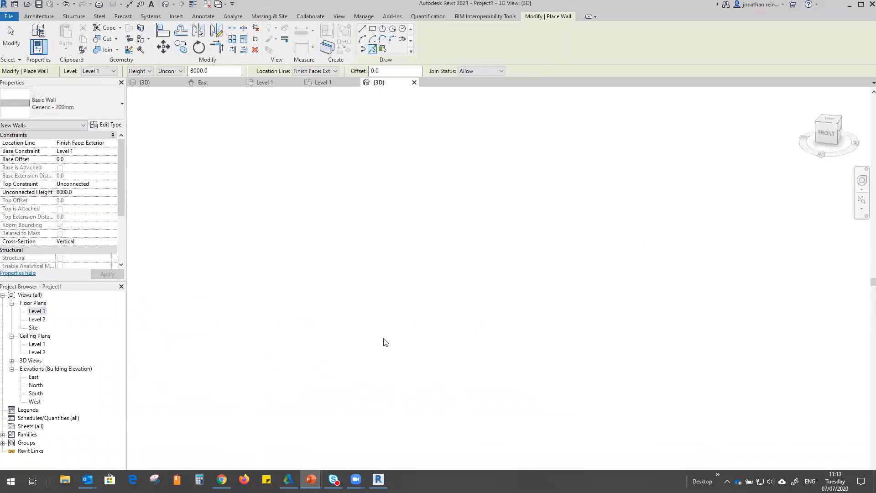
scroll(526, 243, down, 3)
shift+middle_drag(526, 245, 329, 254)
scroll(369, 203, up, 4)
shift+middle_drag(426, 223, 583, 224)
click(596, 199)
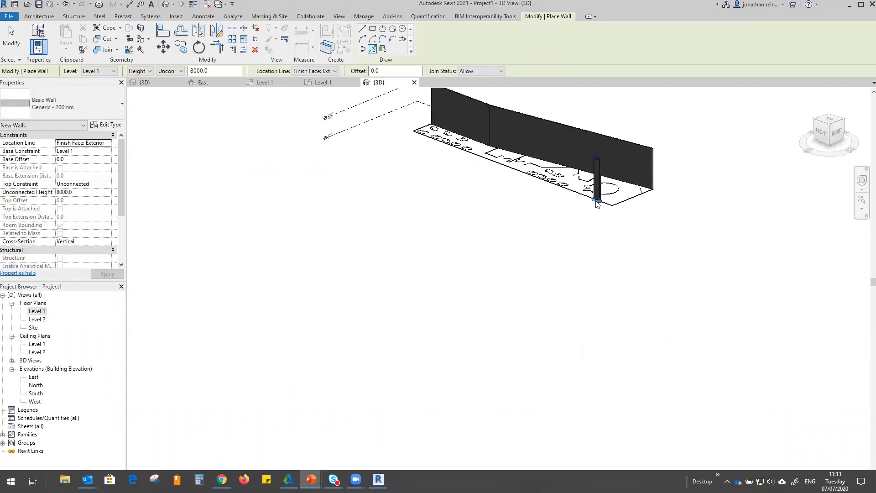
scroll(523, 298, up, 3)
scroll(513, 251, up, 3)
middle_drag(515, 249, 543, 339)
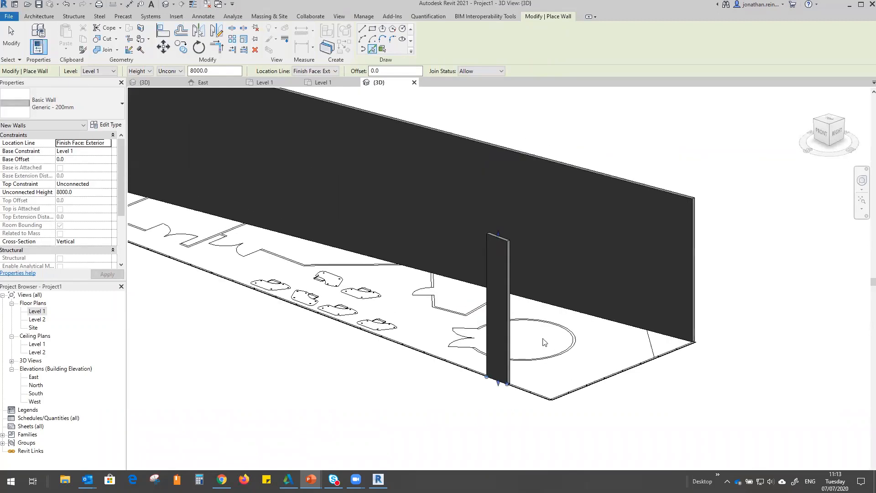
scroll(405, 358, down, 2)
scroll(404, 361, down, 3)
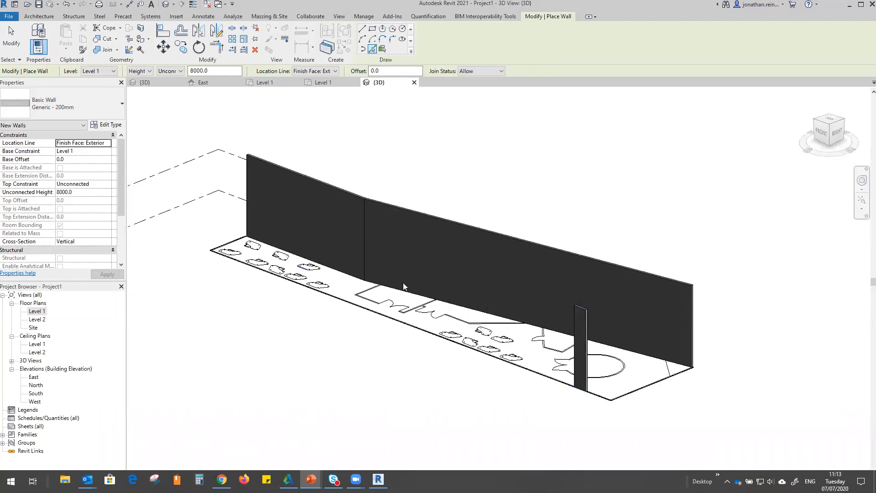
- Create interior walls in 3D from the linked File Store and Plant Room lines, including the partition between the rooms
scroll(370, 294, up, 5)
key(Escape)
key(Escape)
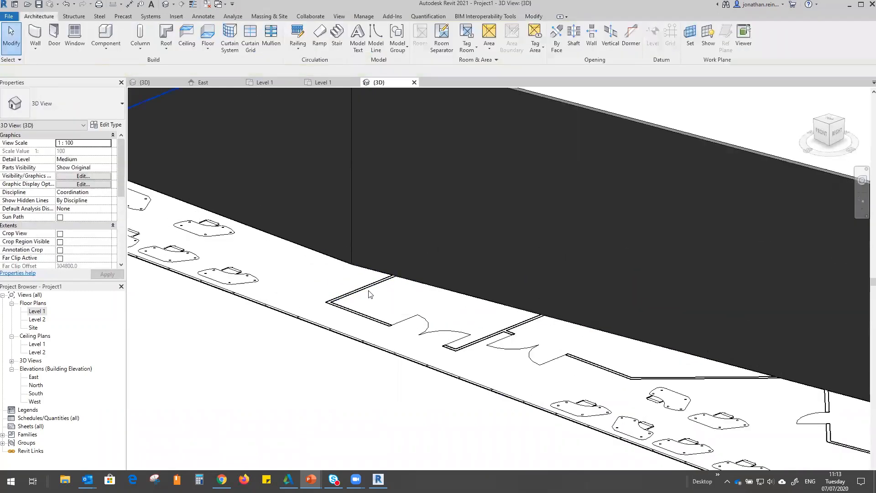
key(w)
key(a)
click(327, 301)
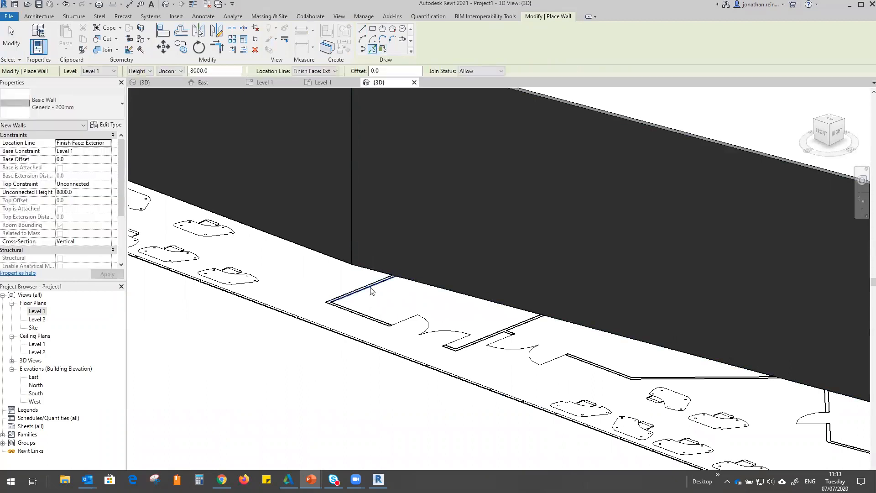
click(391, 325)
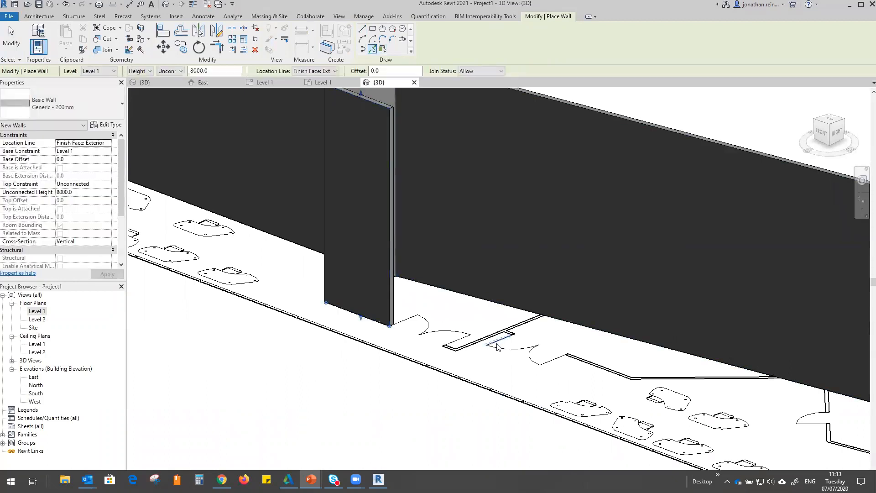
click(485, 340)
click(591, 365)
click(652, 378)
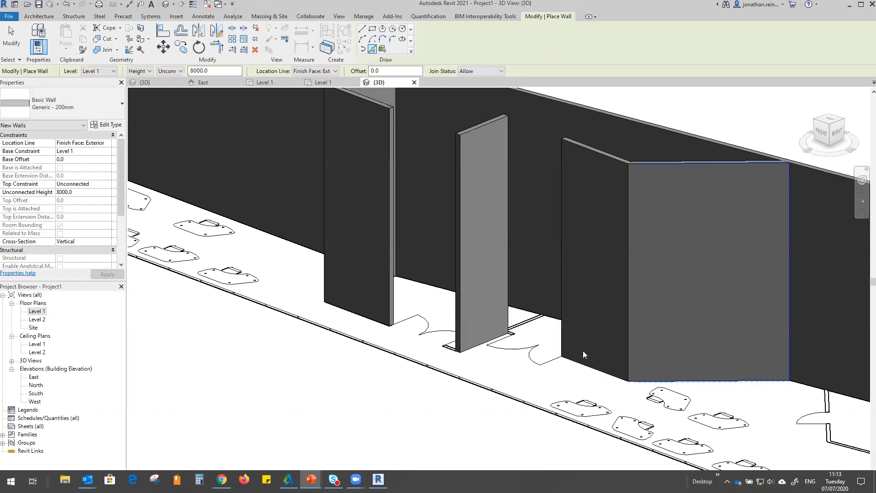
scroll(458, 310, down, 5)
shift+middle_drag(552, 206, 567, 217)
middle_drag(251, 212, 427, 337)
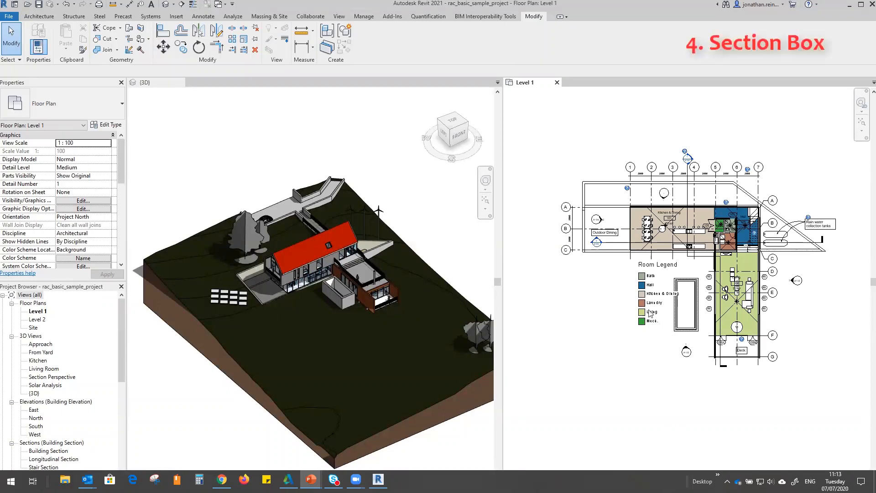
- In rac_basic_sample_project, select the lower end wall of the small rectangular enclosure on Level 1 to locate it in 3D
click(684, 331)
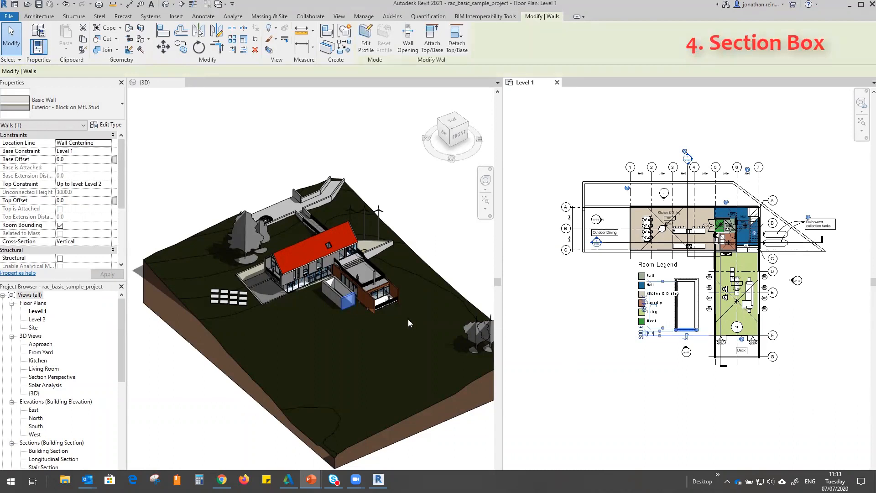
click(625, 401)
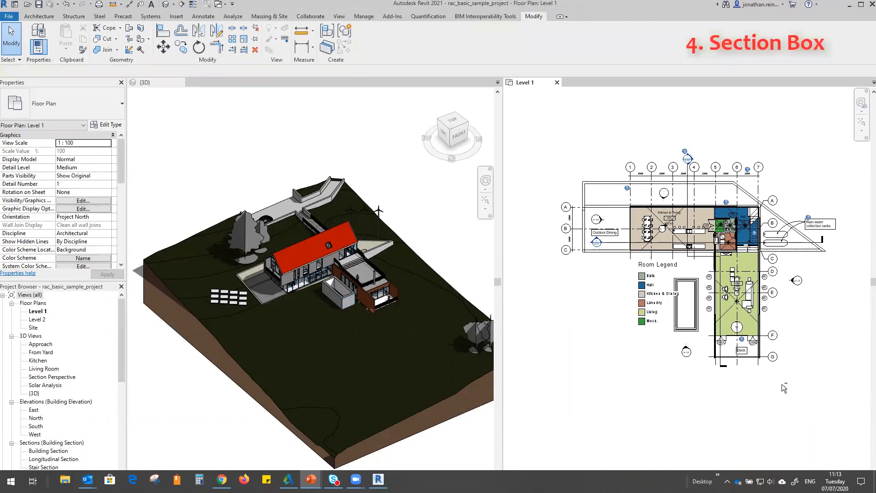
scroll(772, 385, up, 5)
scroll(767, 299, up, 2)
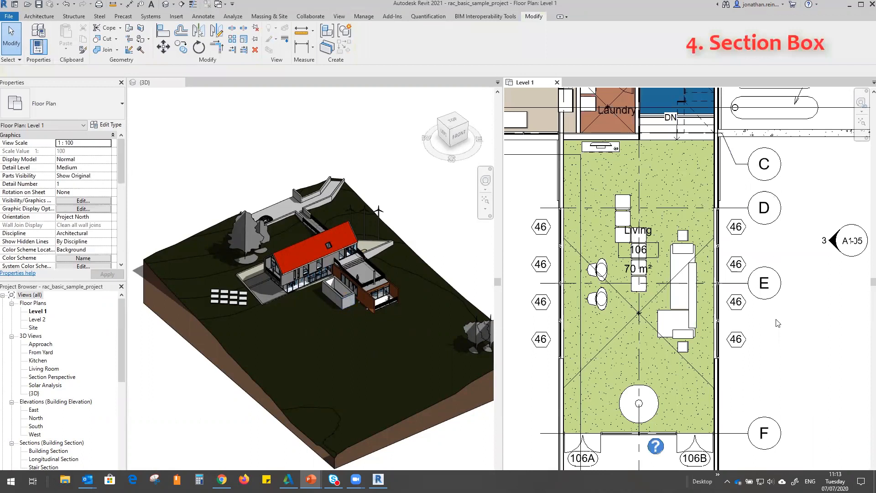
- Turn the 3D view's section box off and back on
click(419, 228)
shift+middle_drag(421, 233, 394, 239)
scroll(388, 244, up, 5)
scroll(72, 242, down, 3)
click(61, 218)
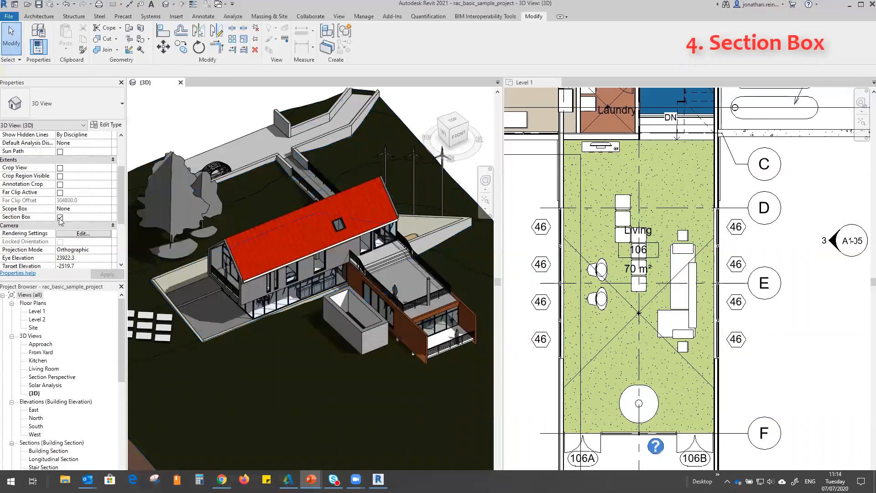
click(60, 217)
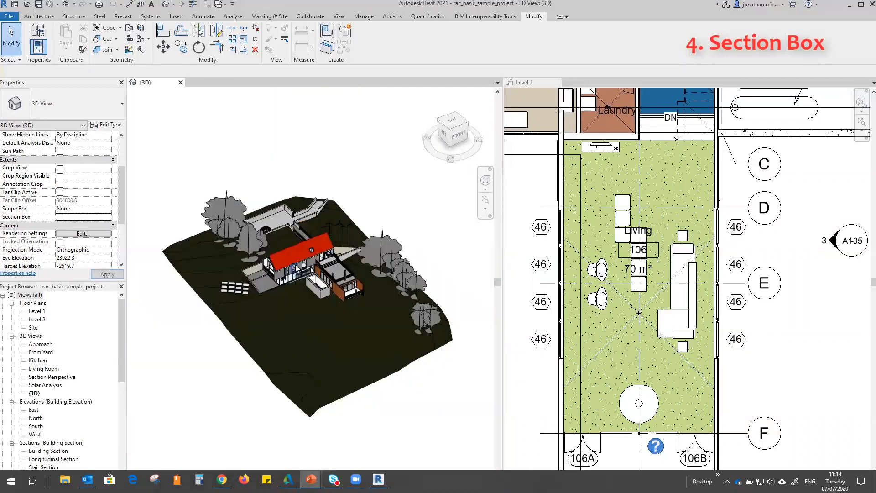
click(60, 217)
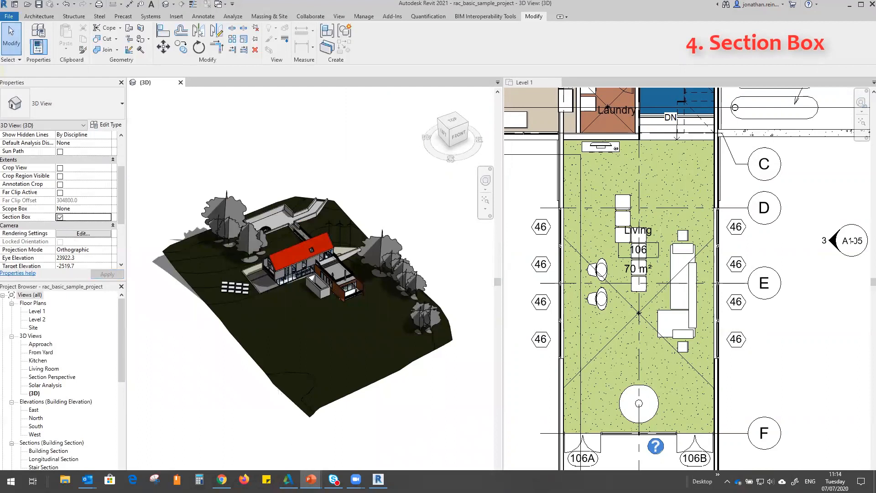
- Reveal the hidden elements in the 3D view and unhide the section box
click(264, 474)
click(307, 402)
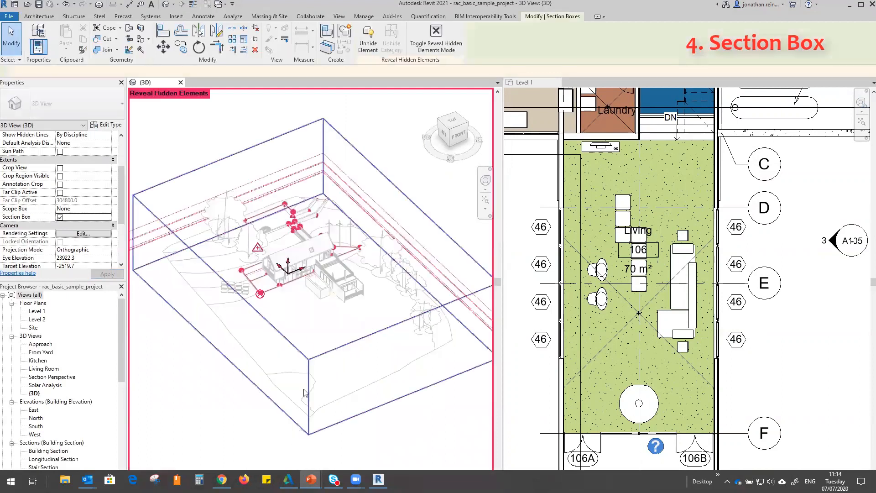
click(369, 45)
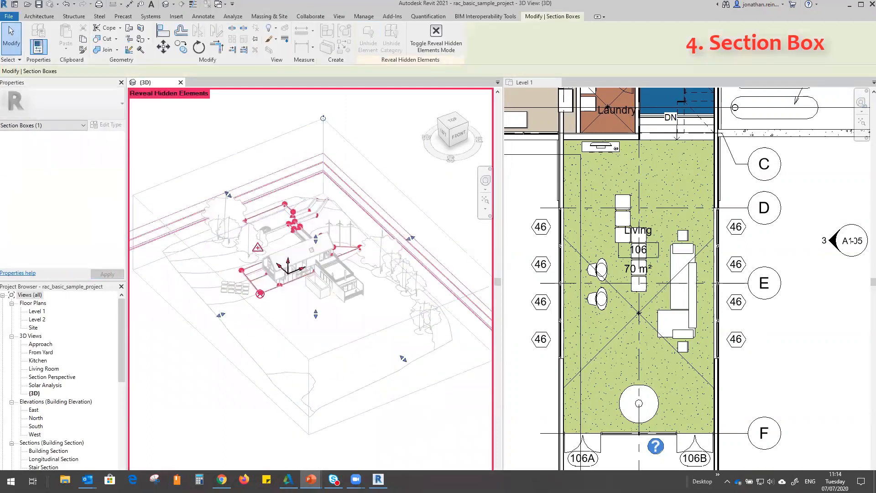
- Leave Reveal Hidden Elements mode and pull the section box's side face inward to cut through the end of the house
click(264, 475)
shift+middle_drag(260, 429, 328, 206)
scroll(313, 268, up, 2)
scroll(313, 268, down, 4)
scroll(311, 251, up, 4)
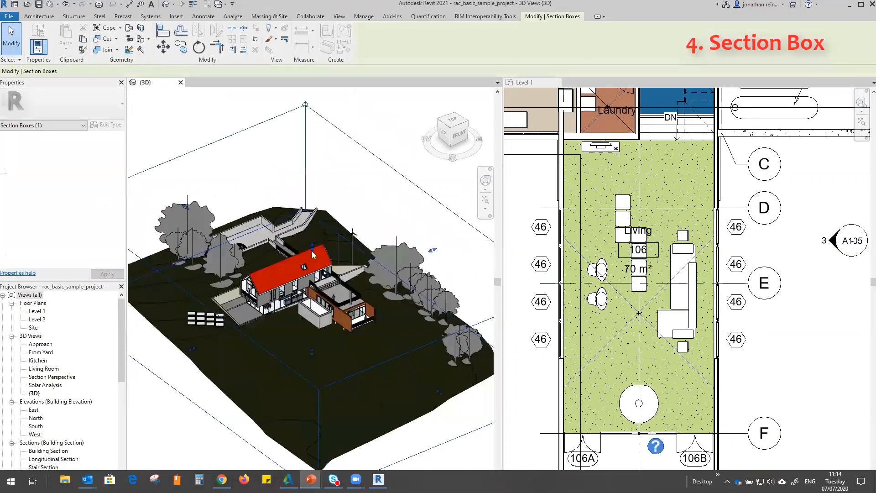
drag(185, 206, 242, 183)
shift+middle_drag(289, 392, 282, 313)
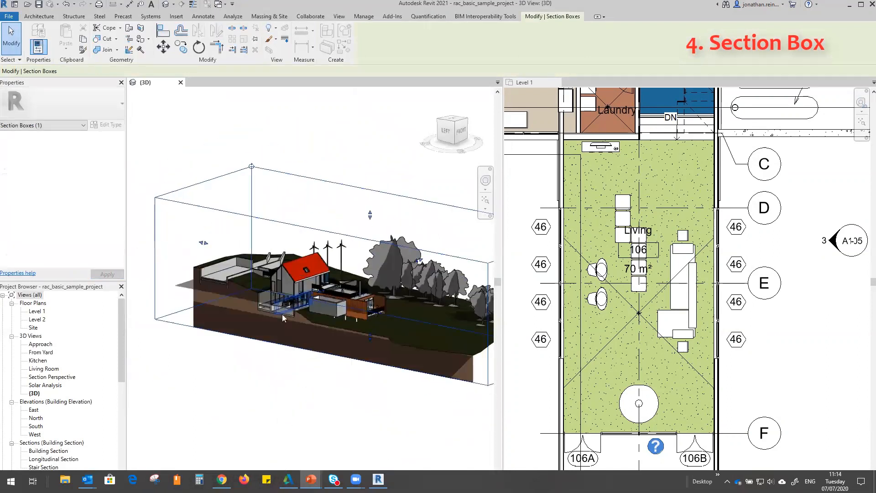
- Inspect the cut end of the house by selecting the upper exterior wall and the partition below the roof ridge
scroll(281, 314, up, 3)
key(Escape)
scroll(384, 270, up, 4)
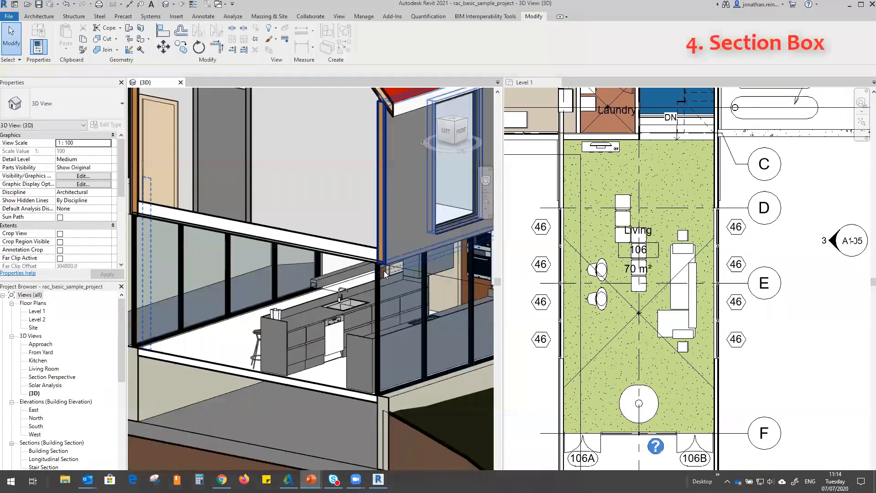
scroll(384, 271, up, 3)
click(388, 231)
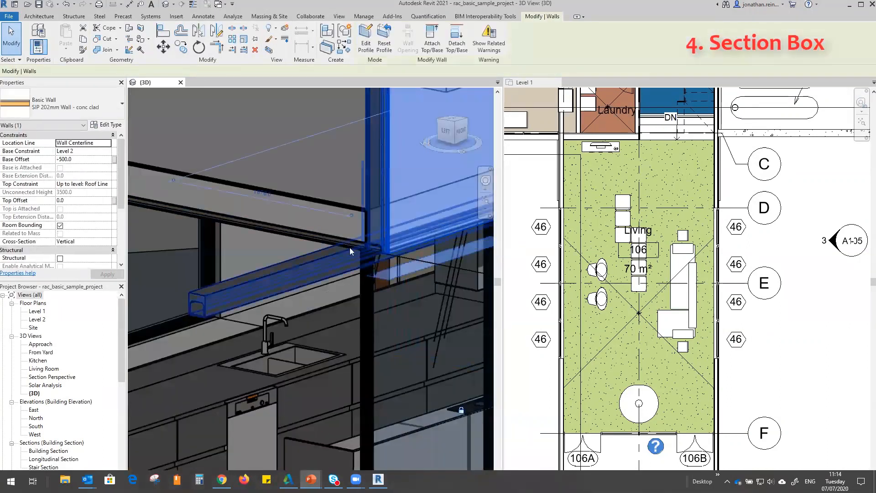
scroll(350, 247, down, 2)
scroll(282, 162, down, 2)
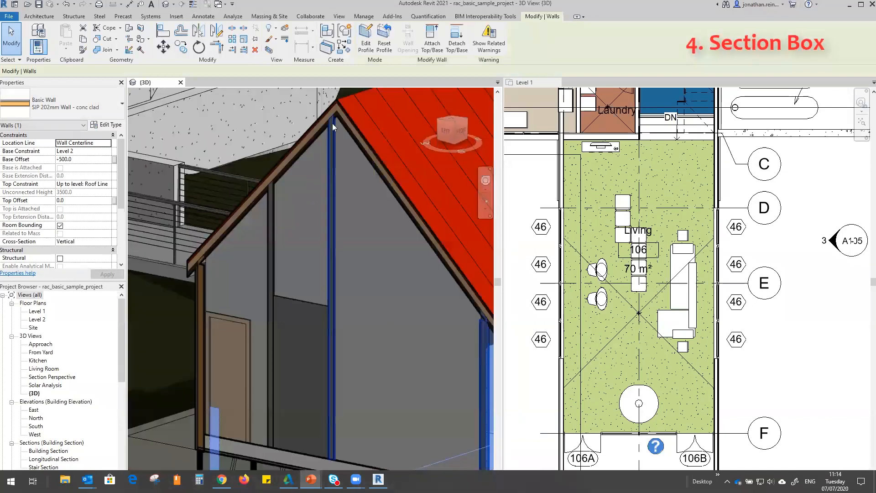
scroll(332, 123, up, 3)
click(335, 142)
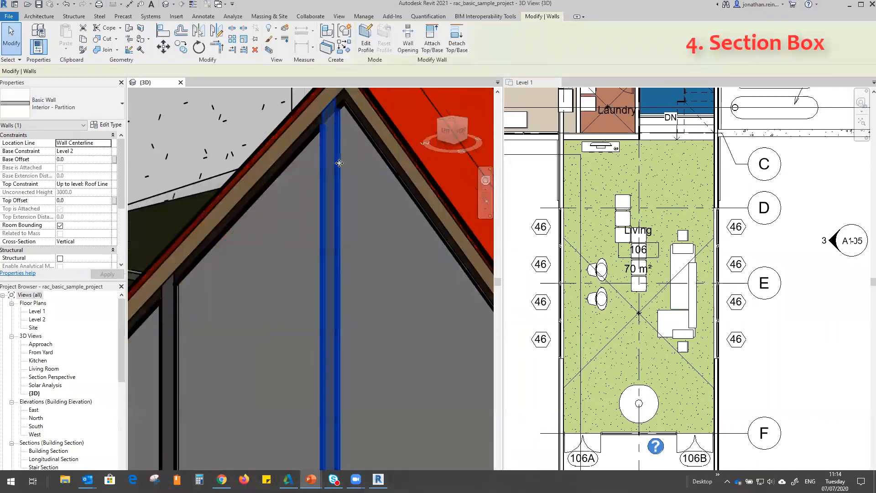
- Lower the top face of the section box to cut away the roof and expose the upper floor
scroll(316, 173, down, 3)
scroll(316, 173, down, 3)
shift+middle_drag(316, 173, 347, 228)
click(432, 95)
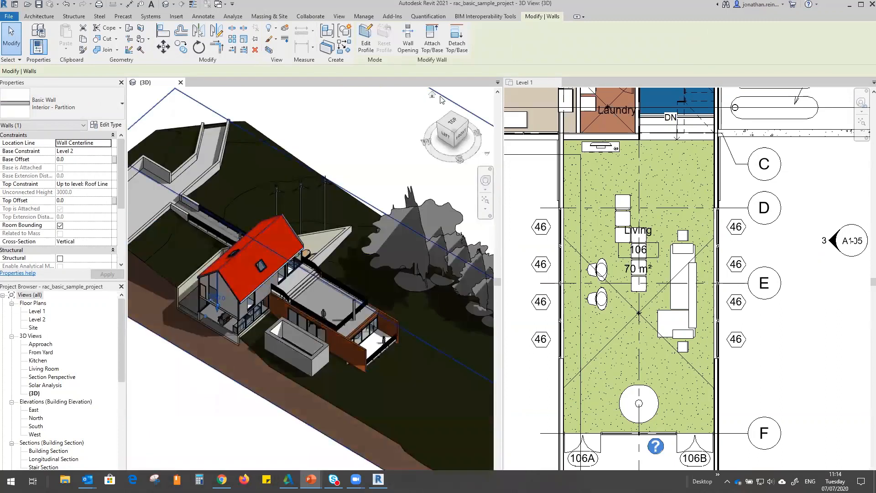
click(441, 97)
shift+middle_drag(330, 259, 331, 243)
drag(373, 168, 371, 259)
shift+middle_drag(261, 208, 261, 252)
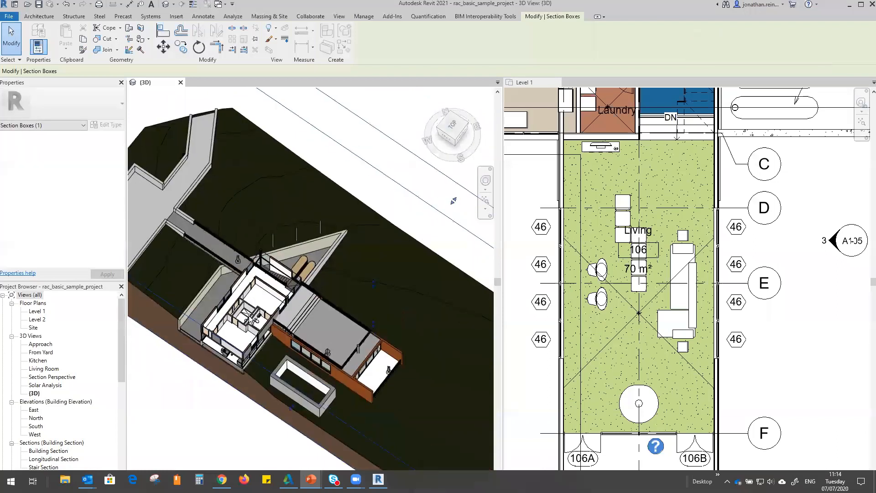
- Select an interior partition on Level 2 and examine the exposed upper-floor layout from several directions
scroll(253, 320, up, 4)
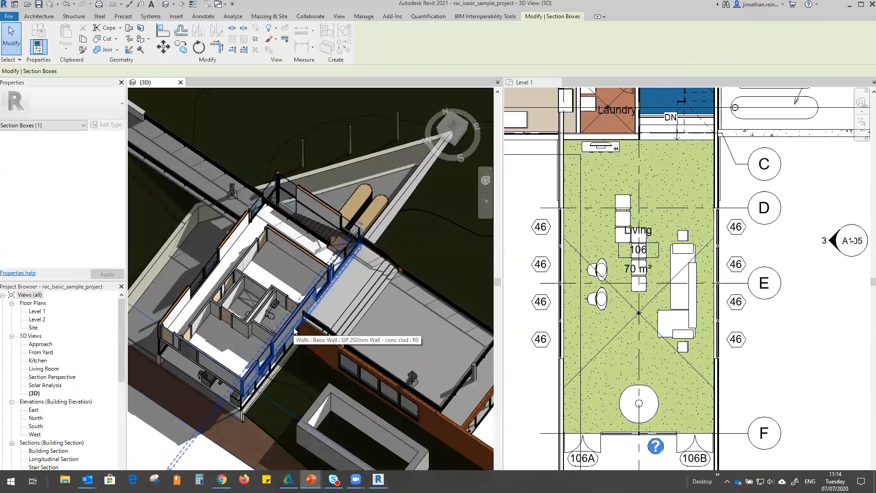
click(269, 305)
shift+middle_drag(283, 357, 403, 333)
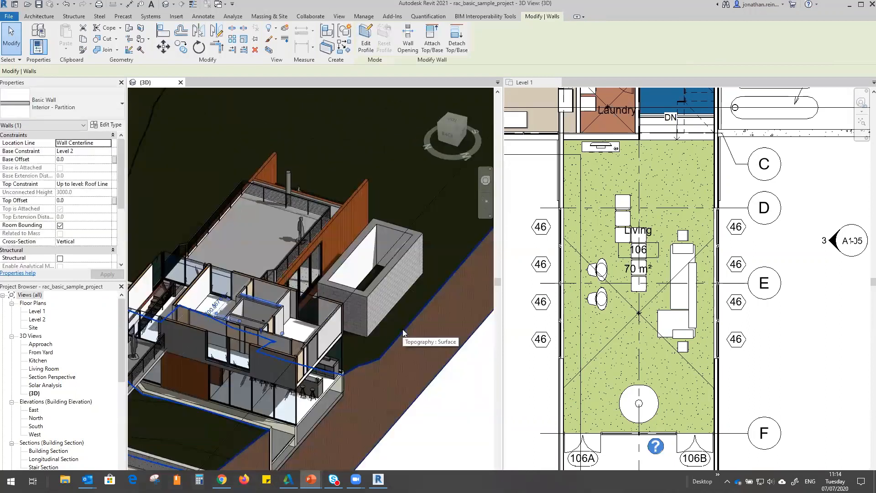
shift+middle_drag(403, 333, 237, 360)
key(Escape)
shift+middle_drag(346, 132, 364, 222)
scroll(346, 257, down, 5)
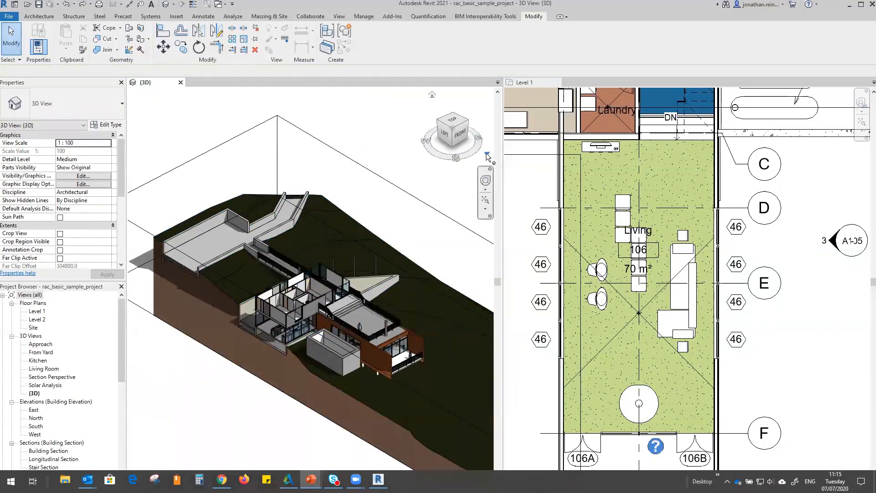
- Orient the 3D view to Floor Plan: Level 2 and turn it to an angled view of the sectioned floor
click(486, 155)
mouse_move(544, 264)
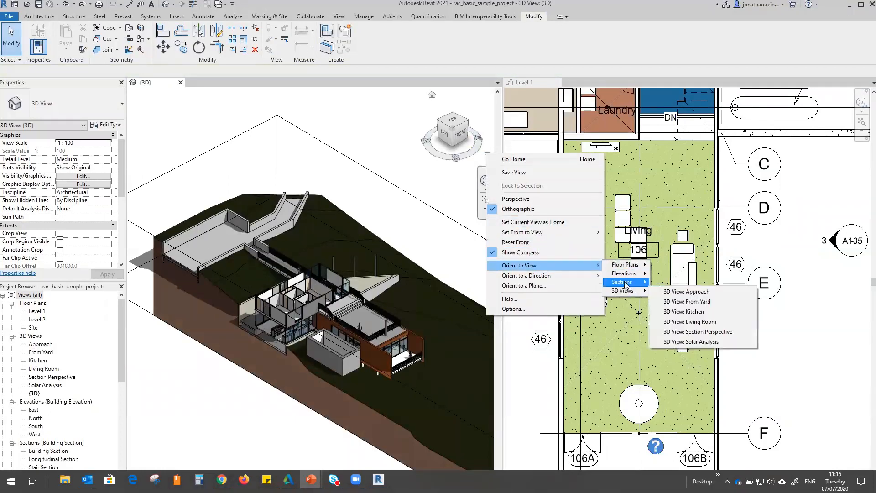
mouse_move(638, 264)
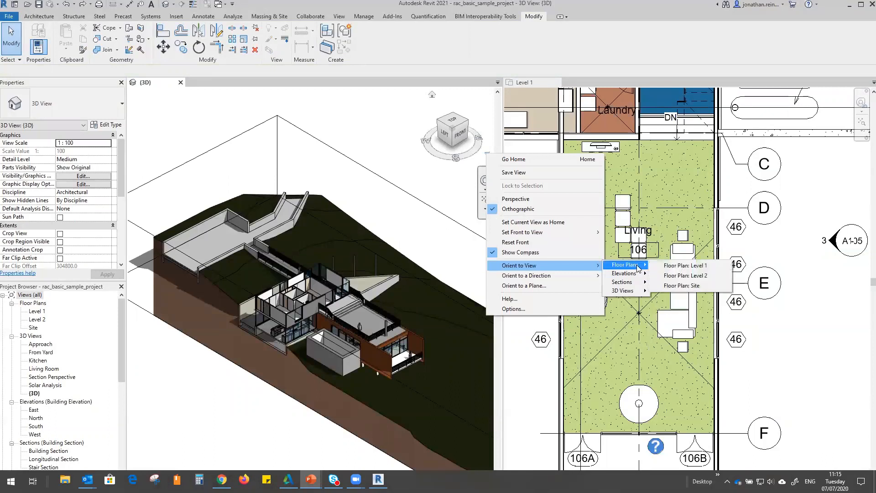
click(699, 277)
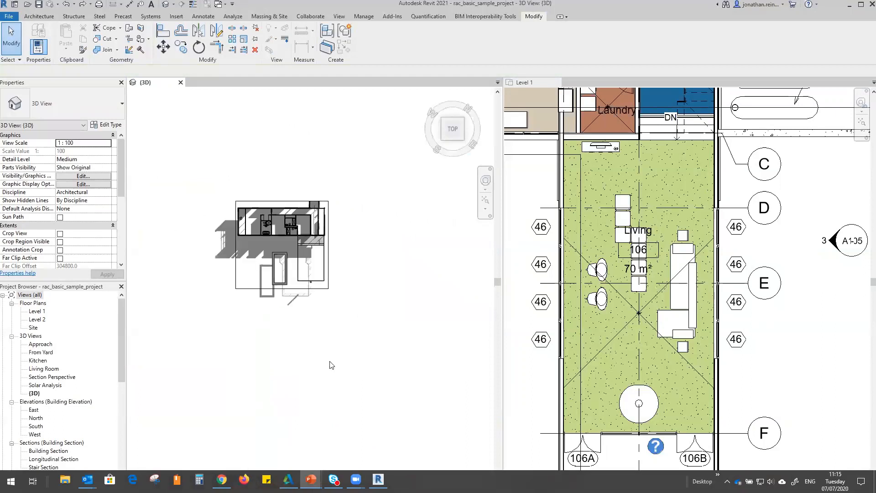
shift+middle_drag(286, 358, 384, 262)
scroll(315, 236, up, 3)
middle_drag(256, 299, 287, 338)
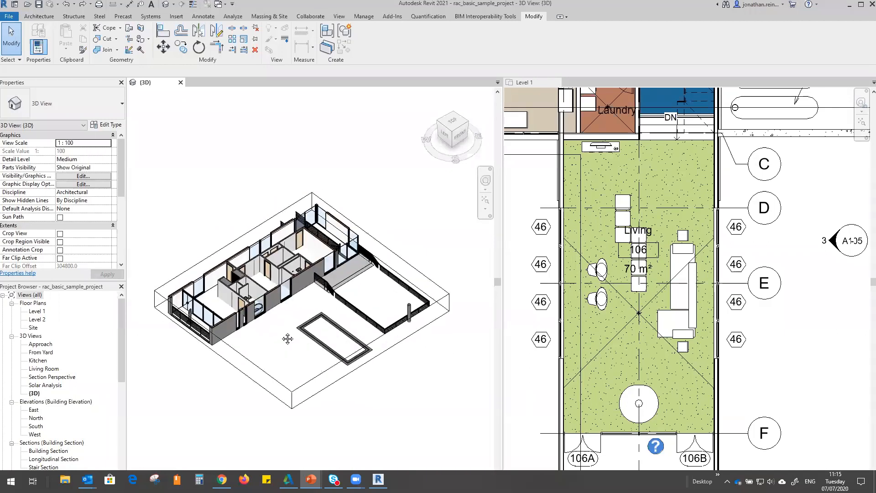
scroll(282, 336, up, 2)
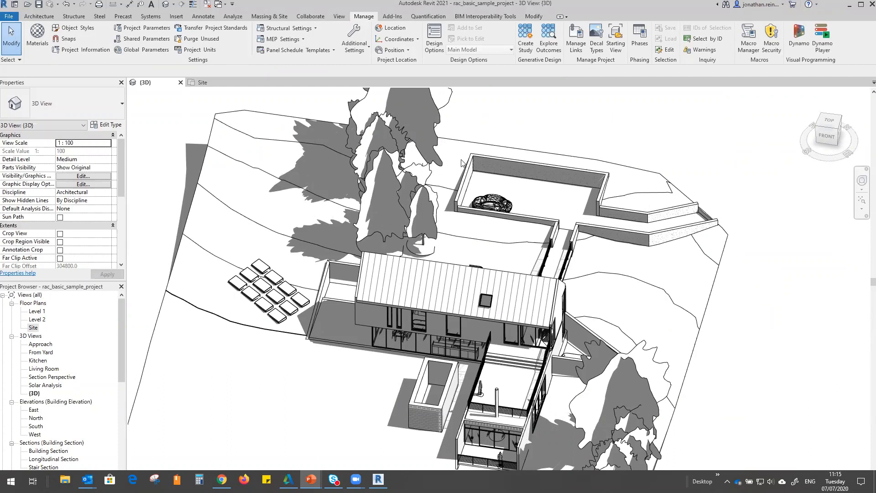
click(413, 40)
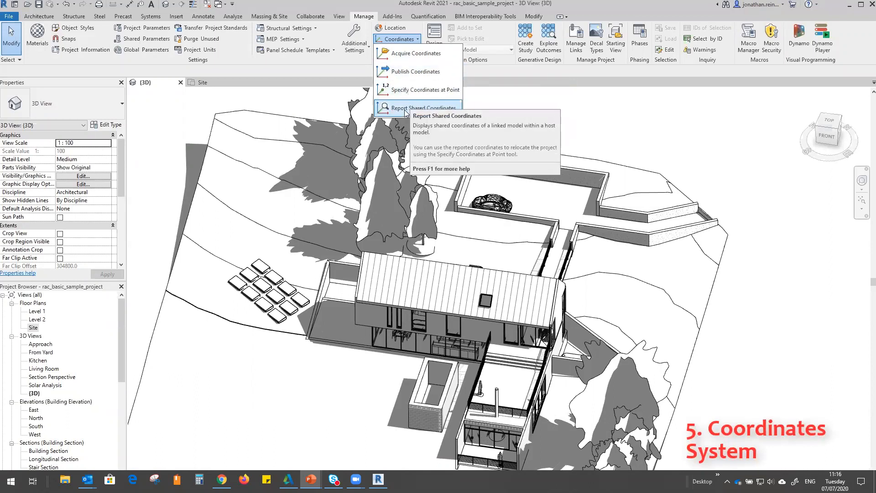
click(604, 109)
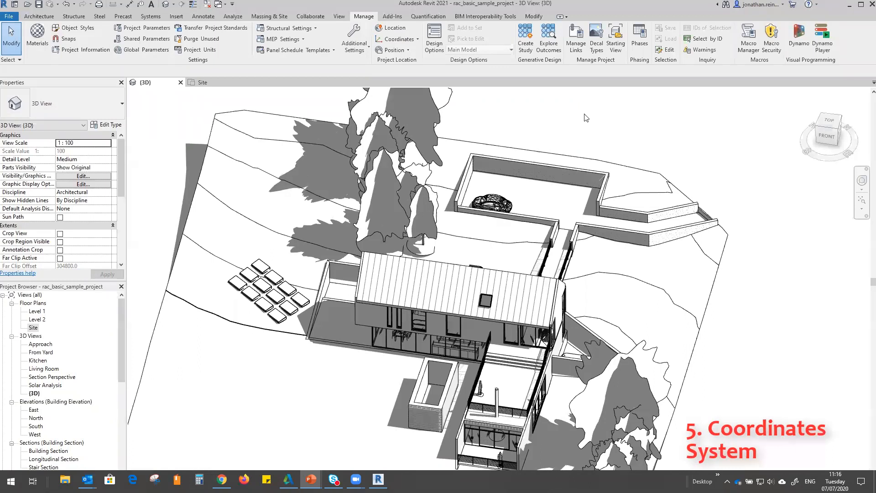
- Turn on the Site category in the 3D view's visibility overrides, with Project Base Point and Survey Point included
key(v)
key(v)
scroll(19, 286, down, 6)
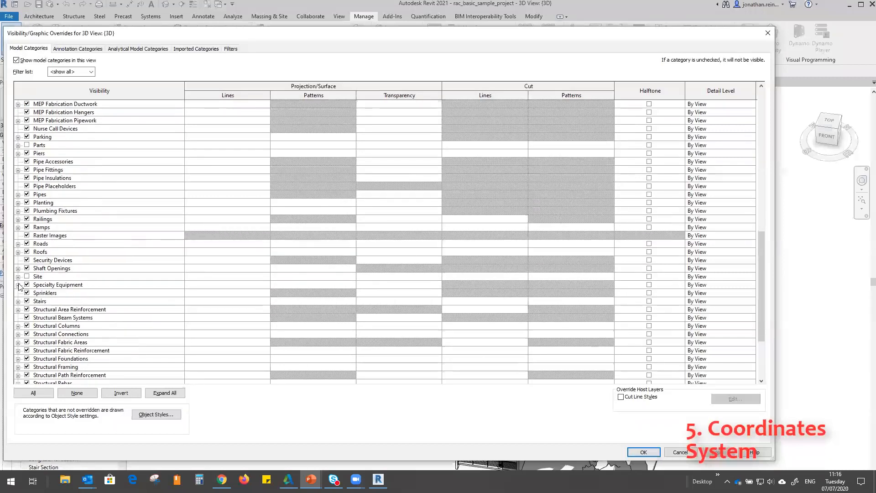
click(17, 277)
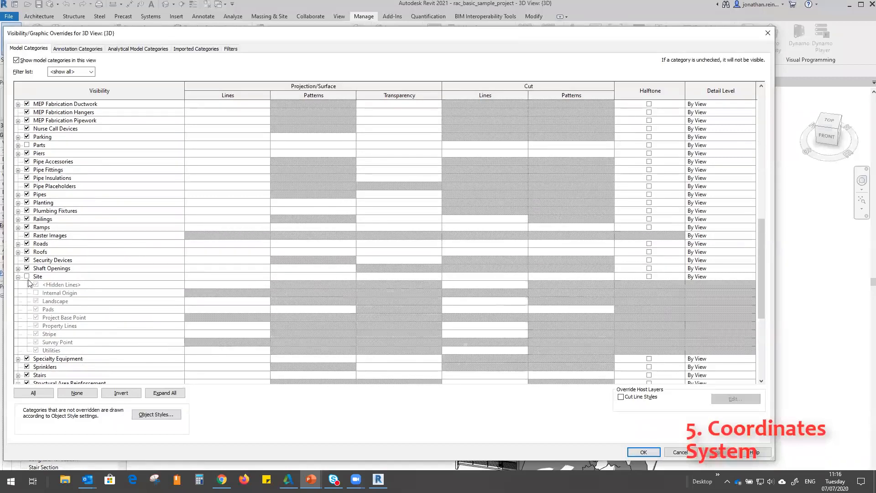
click(27, 277)
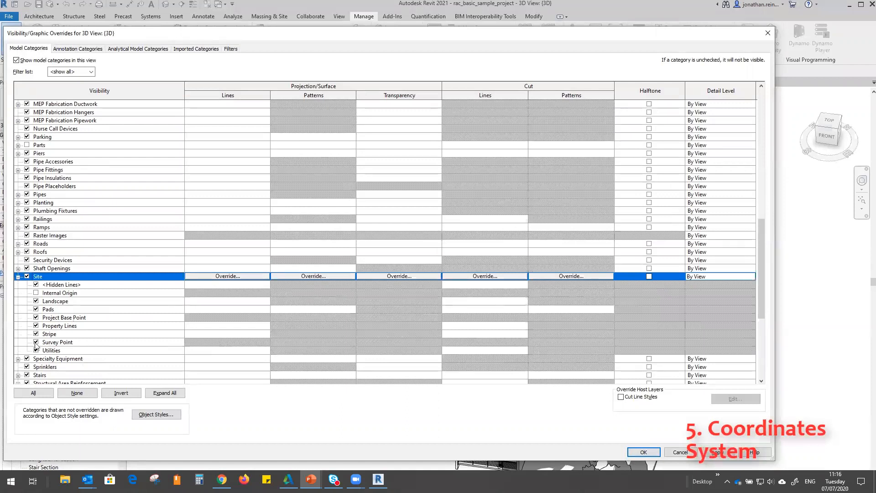
click(718, 453)
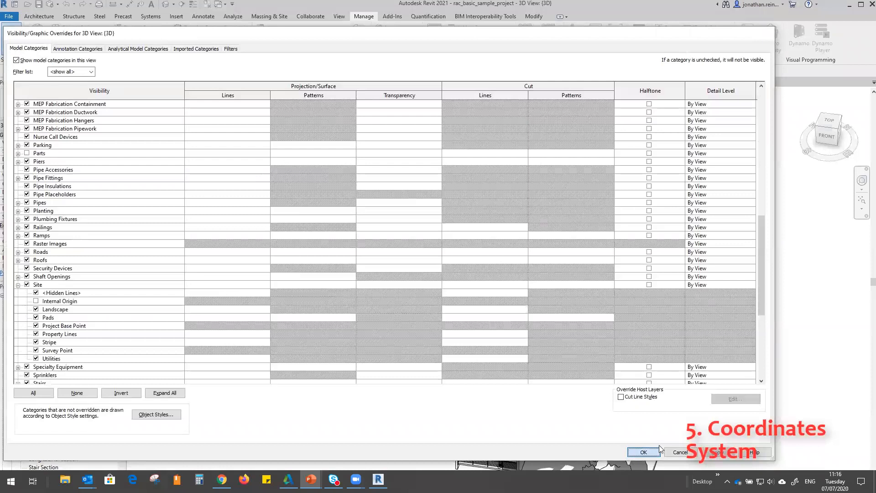
click(658, 448)
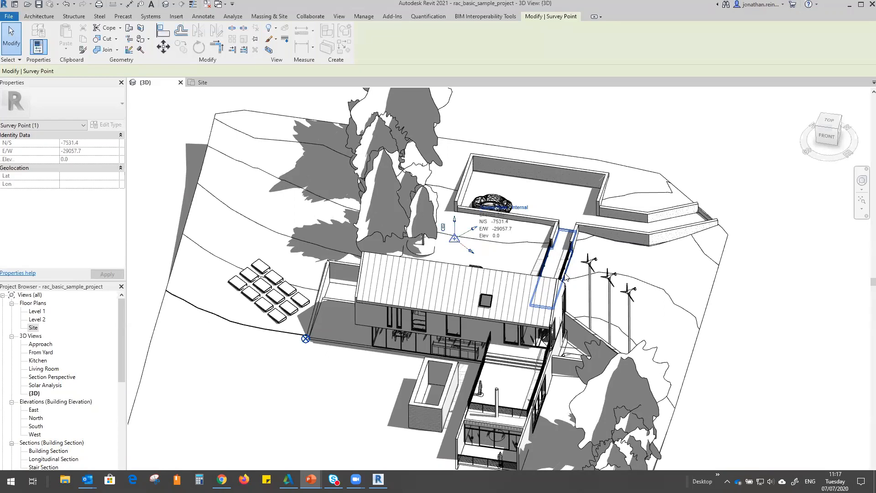
- Inspect the project base point's coordinates and angle to true north
click(306, 338)
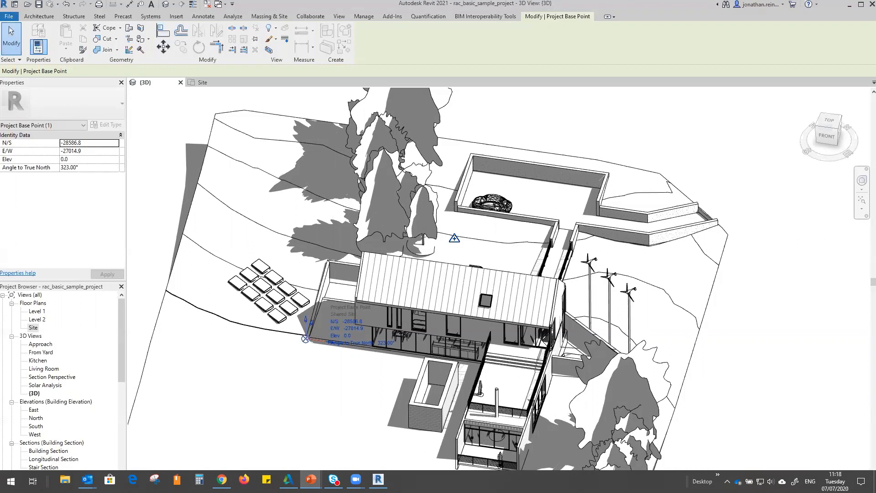
key(Escape)
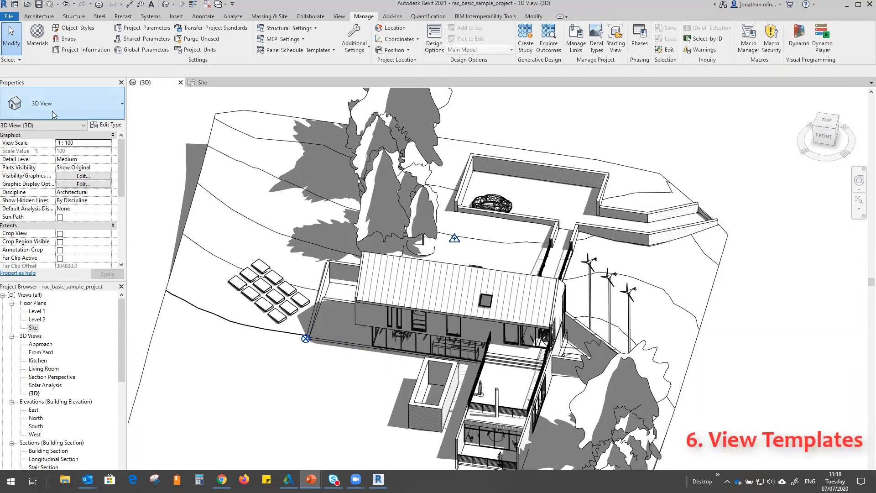
- Choose the 3D View template for the current view from the 3D Views, Walkthroughs templates, enlarging the dialog to show all parameters
drag(123, 186, 120, 244)
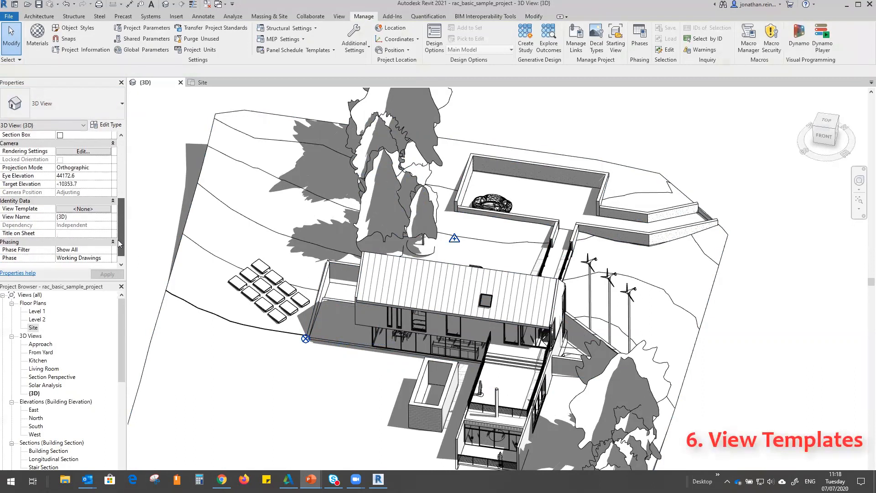
click(84, 208)
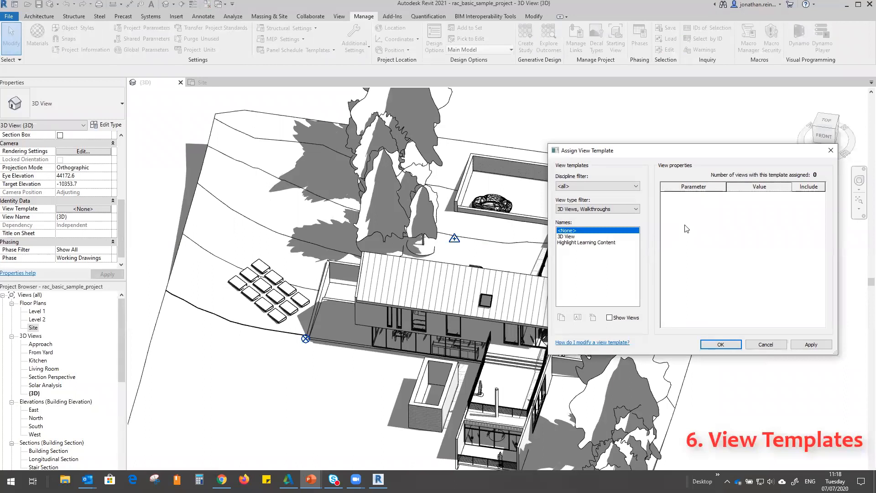
click(620, 209)
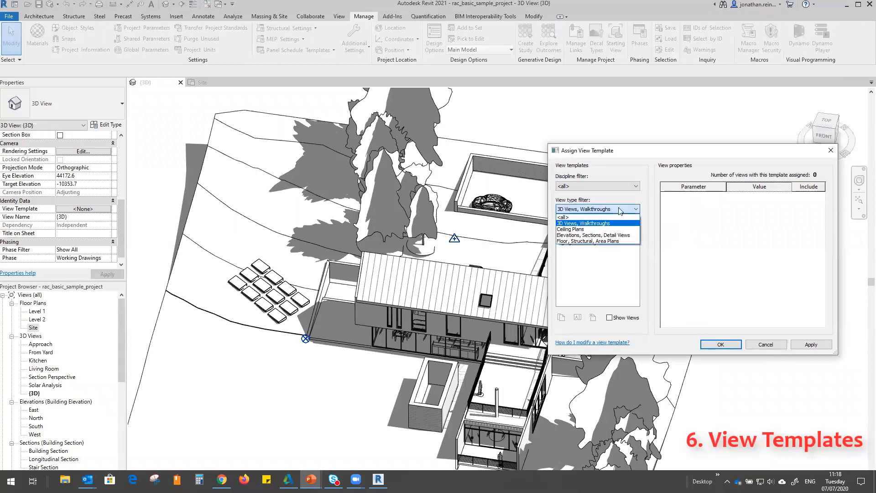
click(593, 223)
click(567, 237)
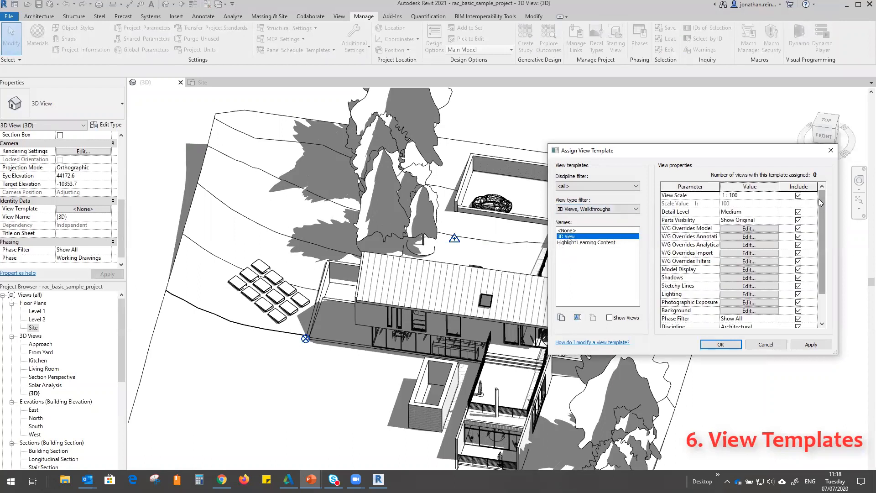
drag(753, 151, 657, 150)
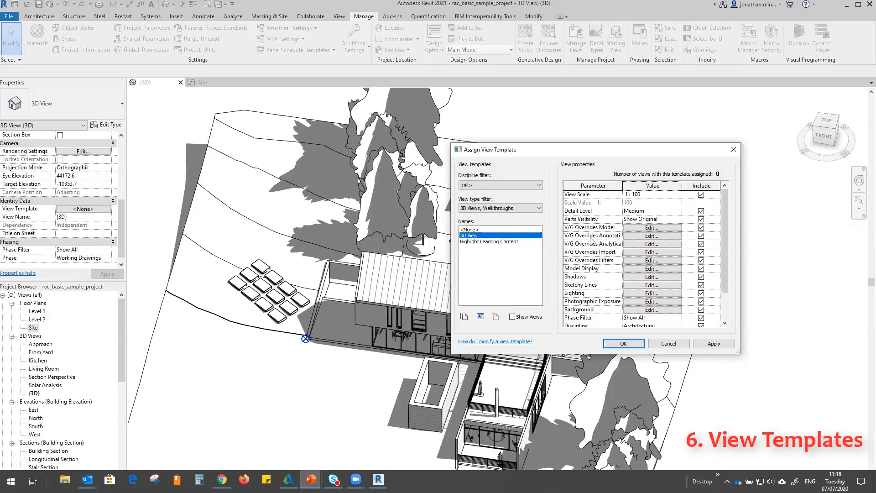
drag(556, 154, 183, 133)
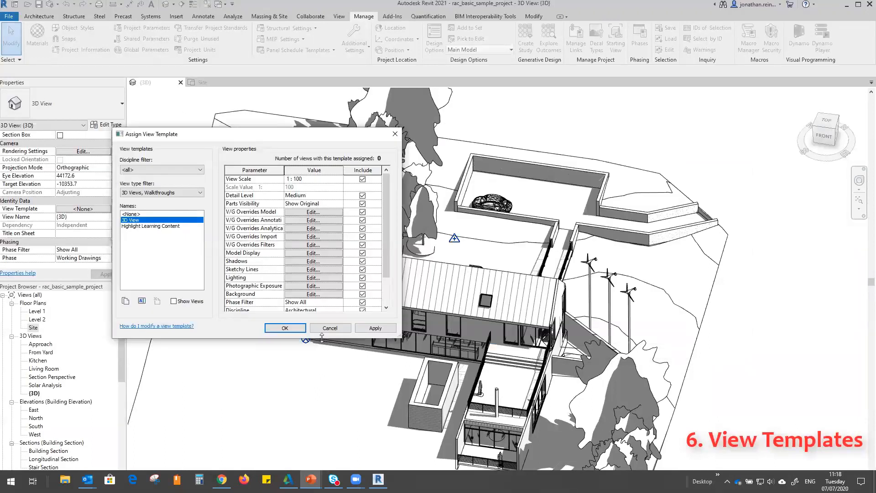
drag(322, 338, 321, 463)
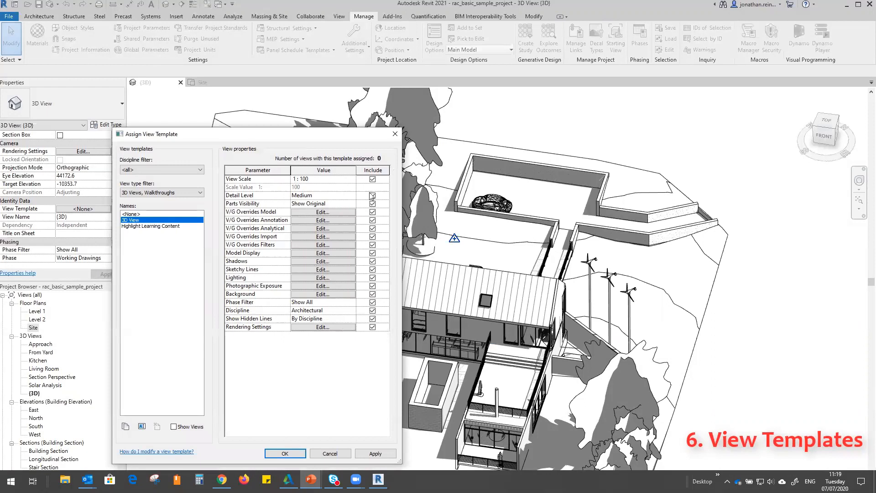
- Exclude View Scale from the 3D View template and apply the template to the current view
click(372, 180)
click(375, 454)
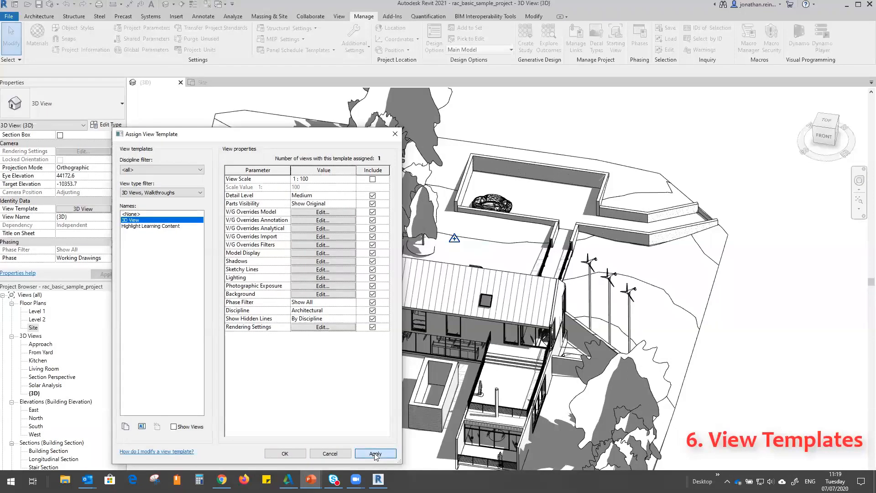
click(285, 453)
- View the whole site with the template applied and select the long side wall of the lower wing
scroll(432, 370, down, 3)
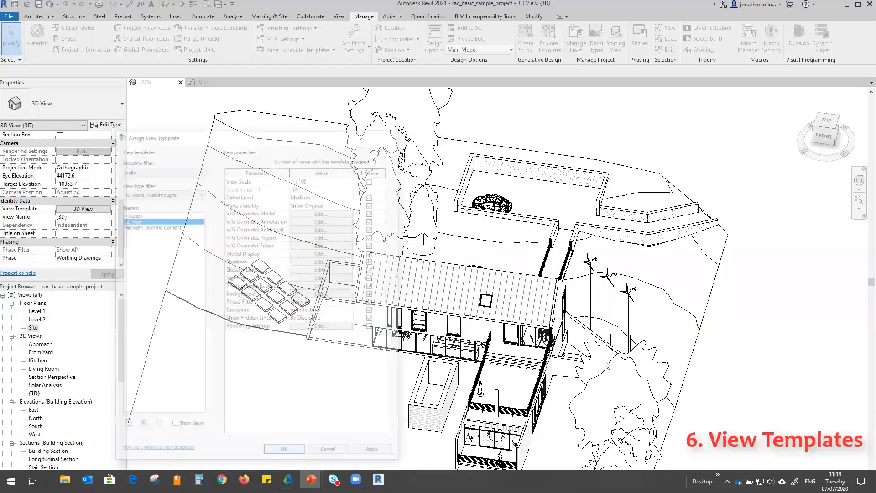
shift+middle_drag(432, 369, 491, 354)
click(537, 305)
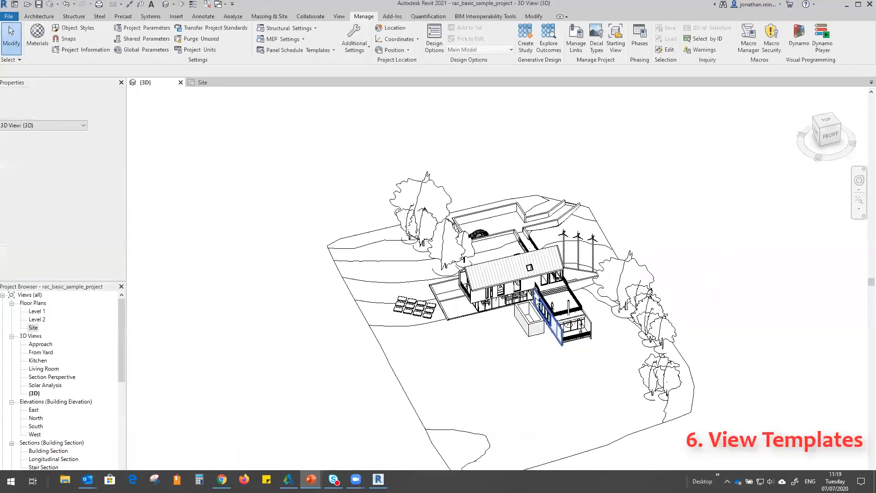
- Clear the selection and check whether the view's detail level and visual style can be changed with the template assigned
scroll(535, 297, up, 3)
key(Escape)
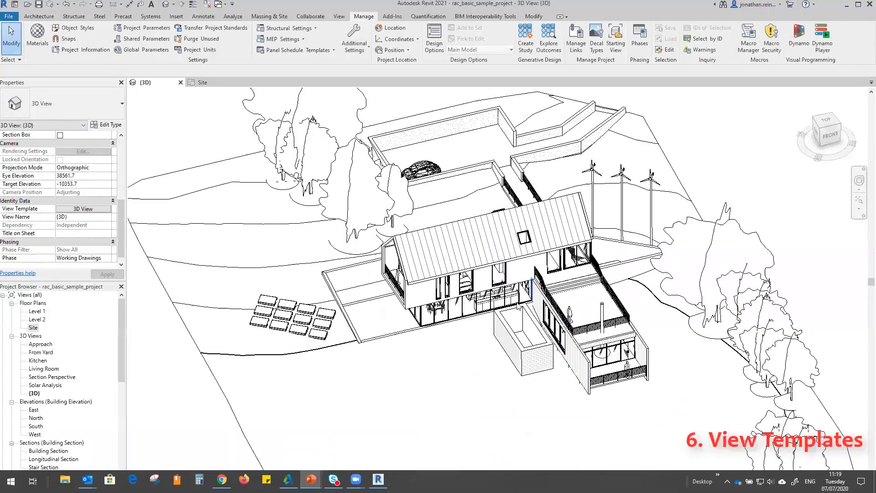
click(167, 478)
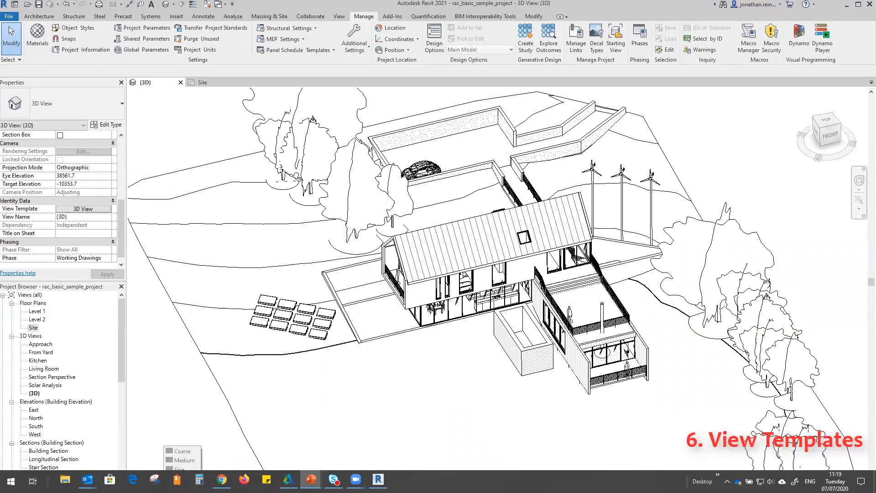
click(175, 455)
click(176, 478)
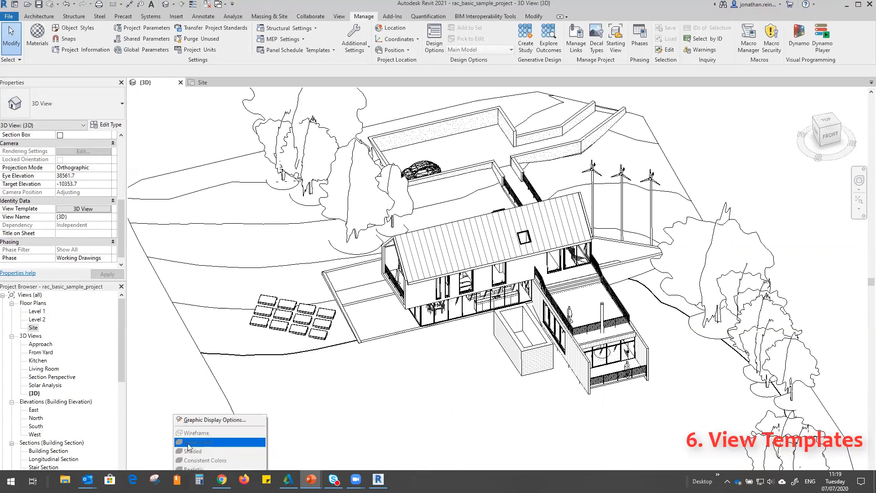
click(190, 441)
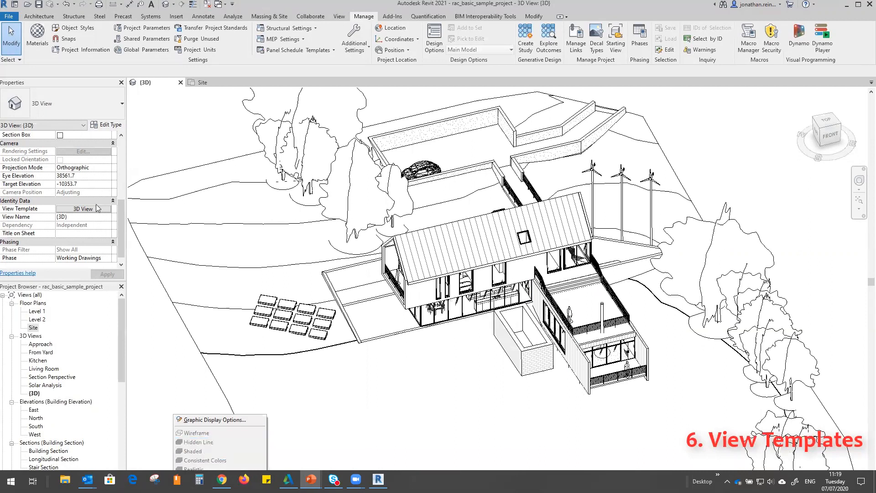
- Remove the view template from the current 3D view by assigning <None>
click(91, 210)
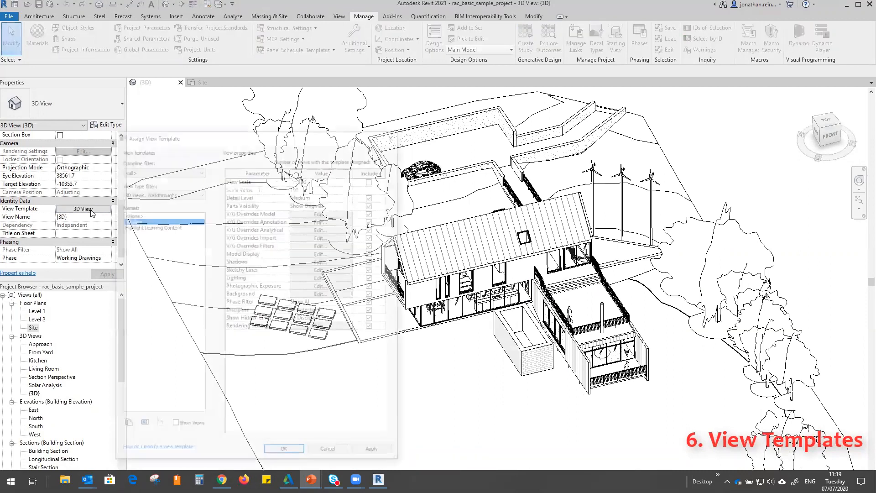
click(131, 214)
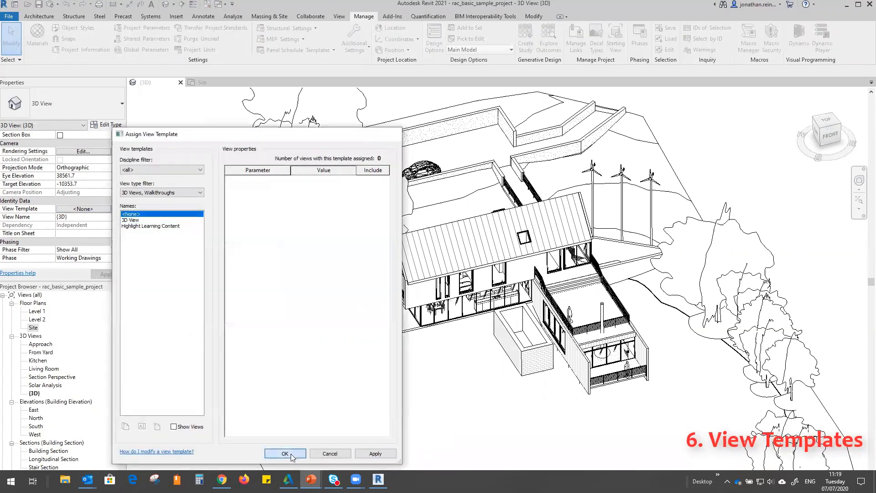
click(292, 458)
- Turn on shadows in the 3D view and switch its visual style to Consistent Colors and finally Realistic
click(169, 476)
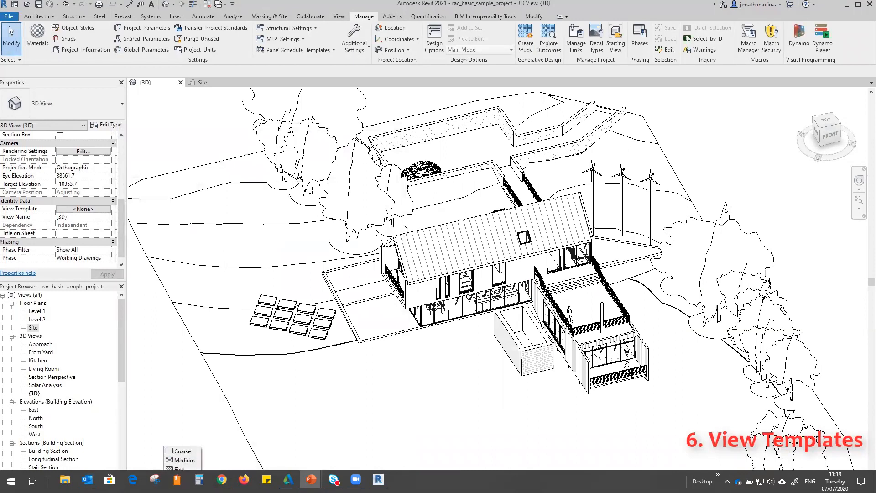
click(195, 476)
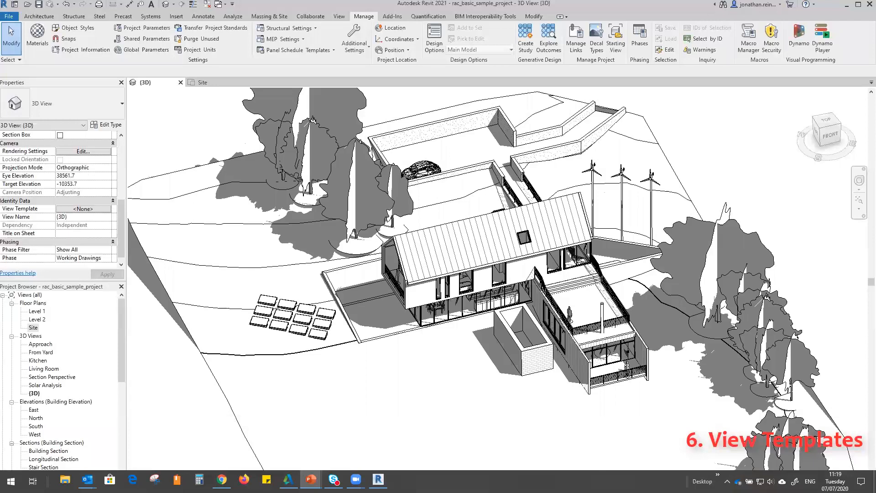
click(178, 477)
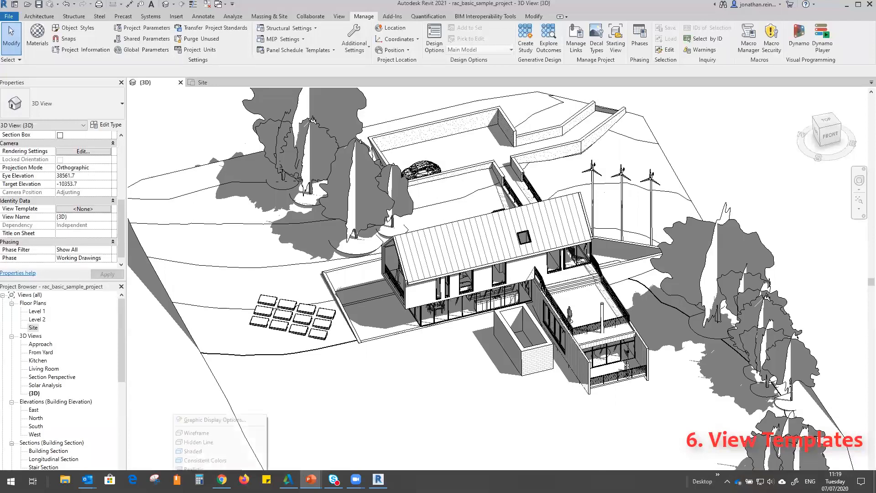
click(195, 462)
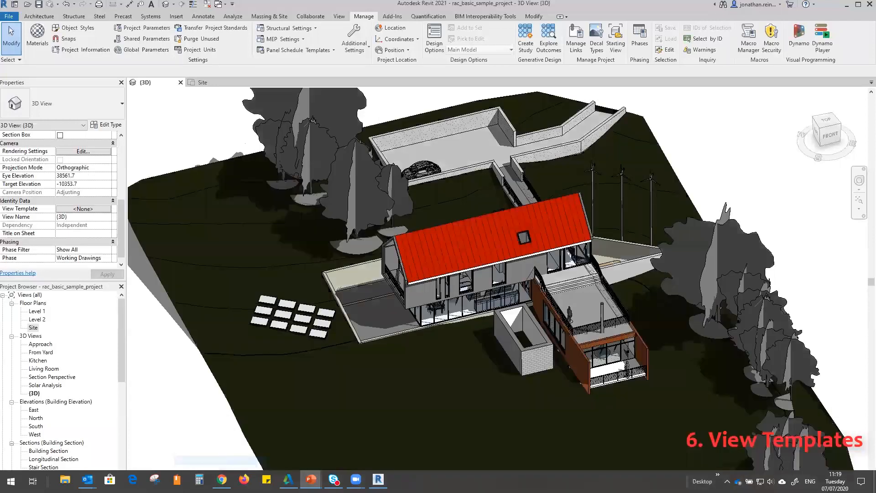
click(178, 477)
click(195, 471)
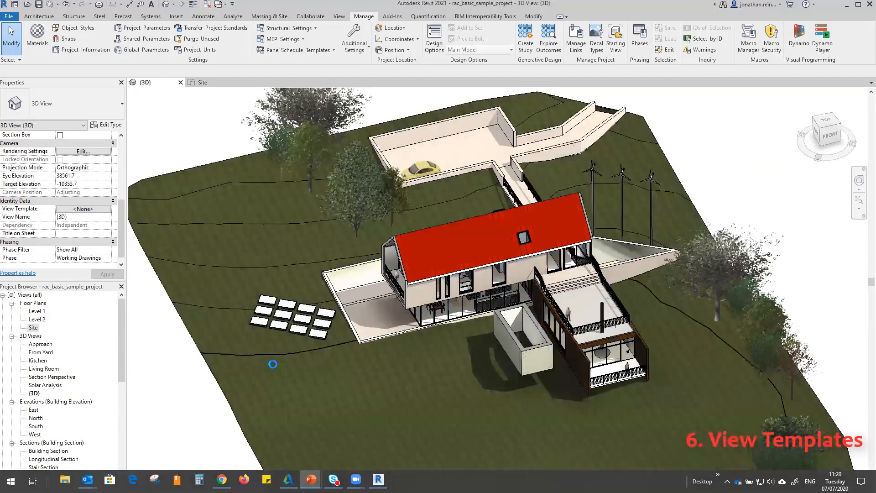
- Examine the house and site from another angle in the Realistic style and check the graphic display options
shift+middle_drag(287, 397, 196, 412)
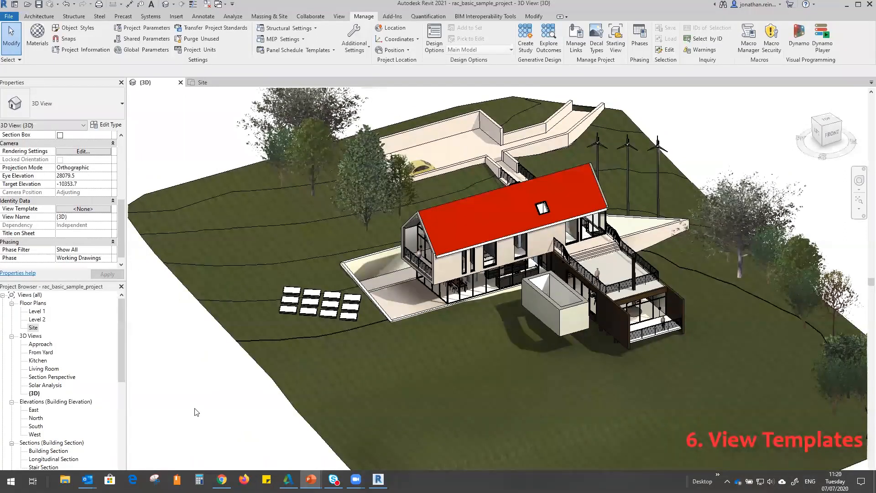
shift+middle_drag(196, 411, 434, 387)
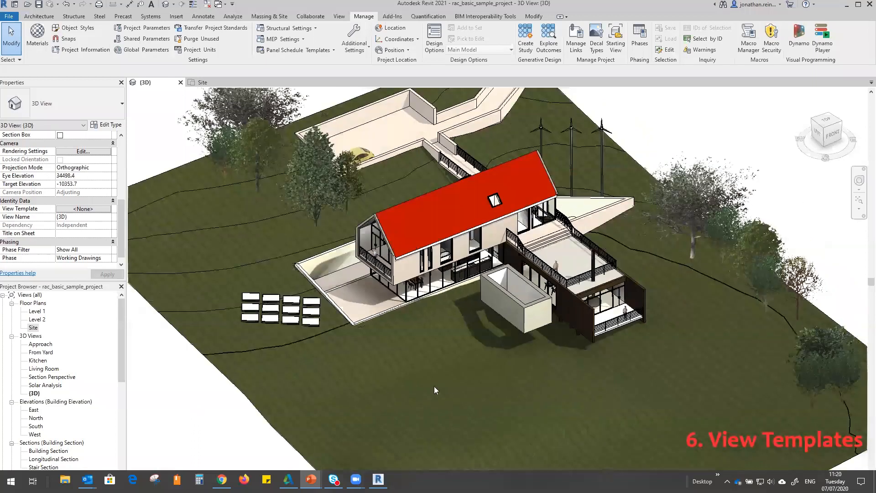
middle_drag(434, 386, 339, 327)
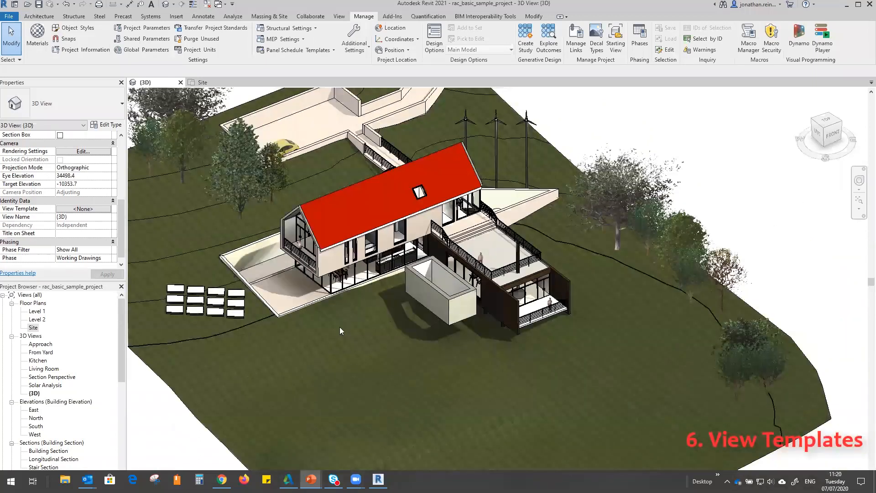
key(g)
key(d)
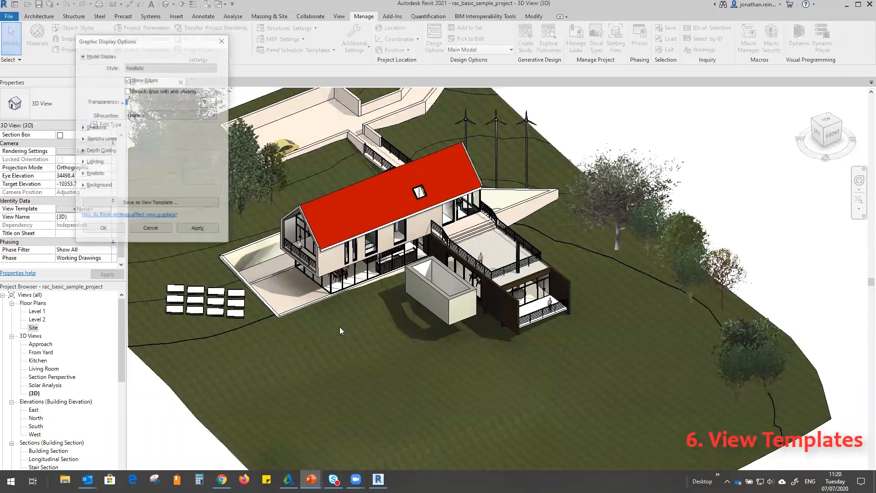
click(91, 228)
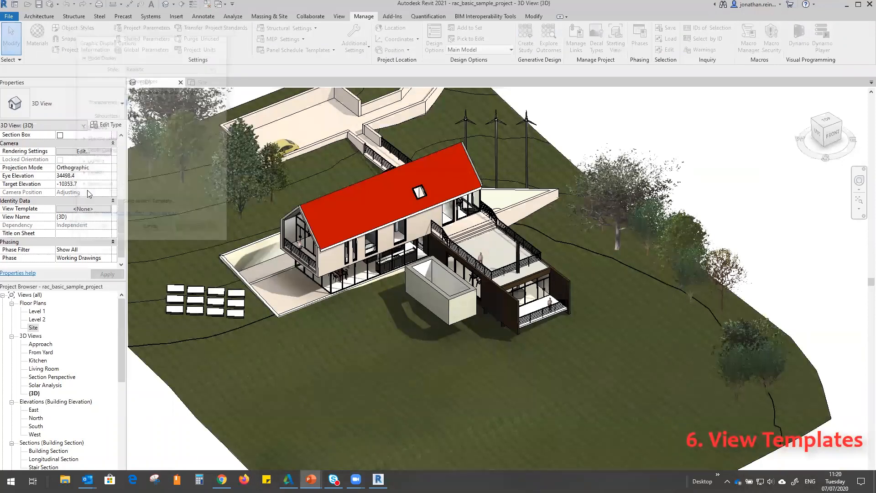
- Enable smooth lines with anti-aliasing in the 3D view's graphic display options and apply the change
scroll(95, 194, up, 5)
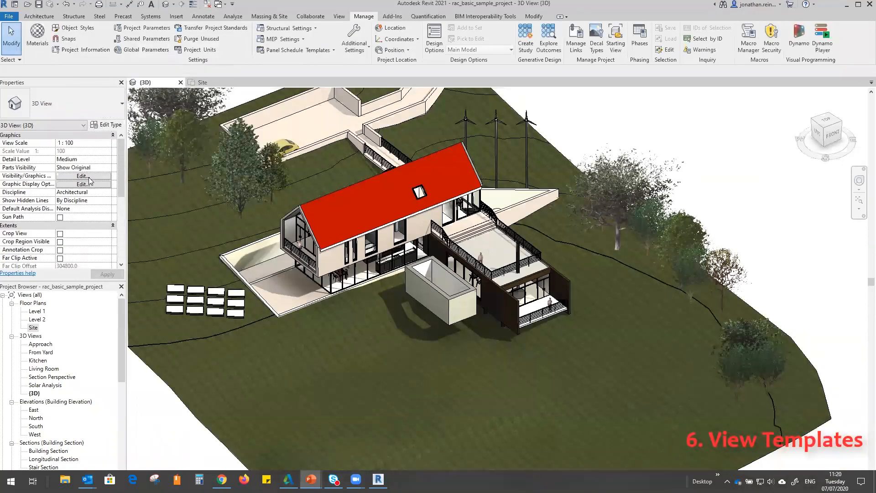
click(82, 184)
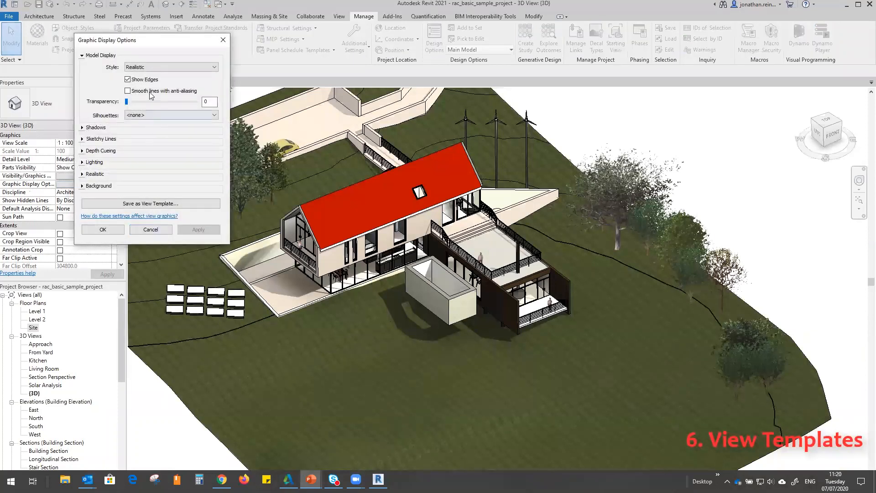
click(147, 92)
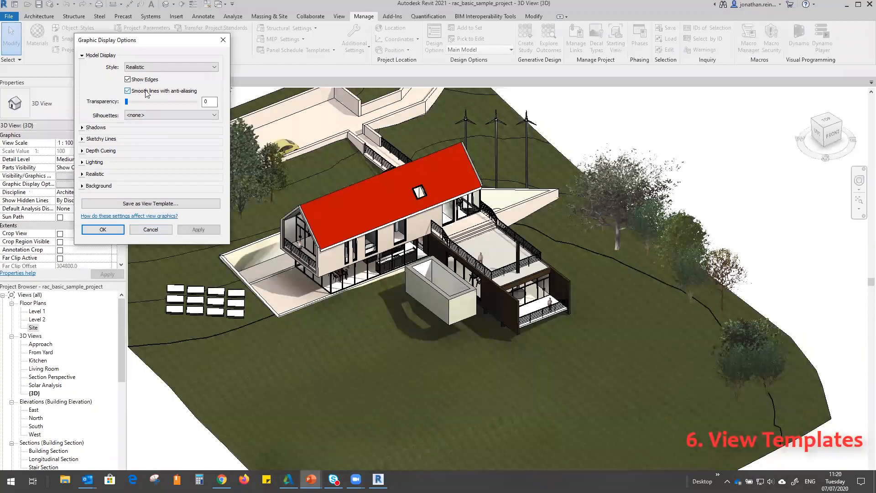
click(199, 231)
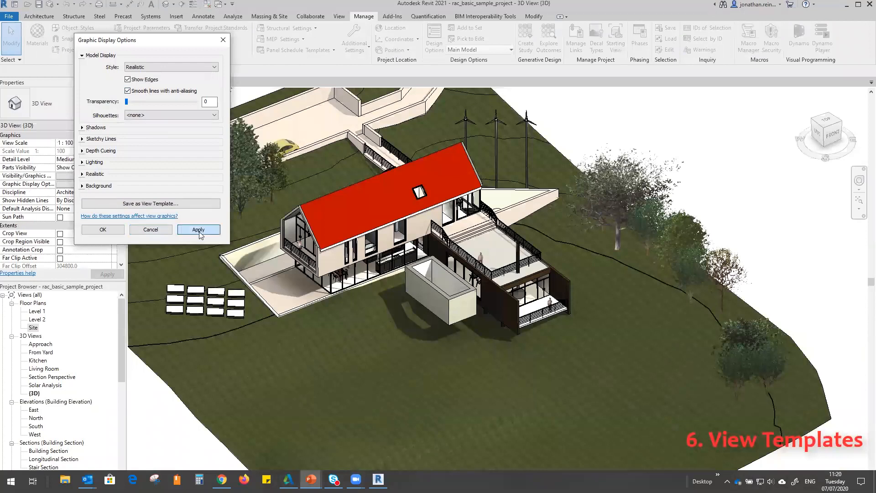
click(199, 233)
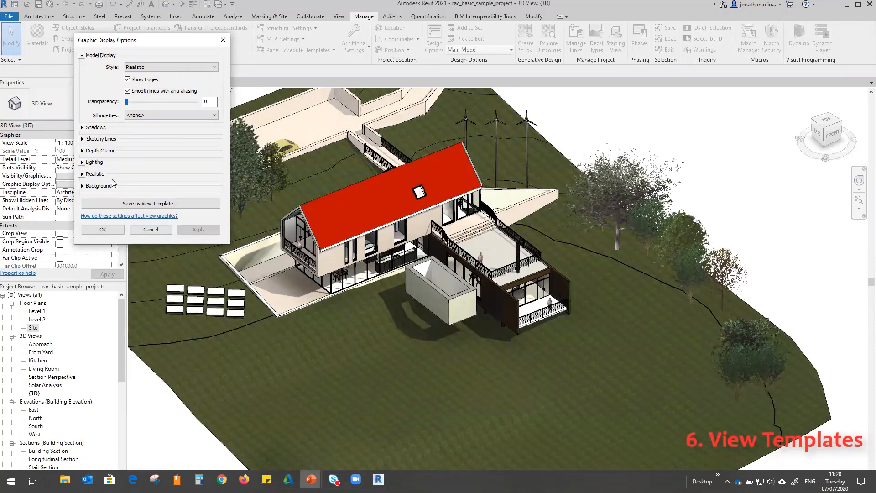
- Turn off cast shadows in the graphic display options and apply the change to the Realistic view
click(84, 127)
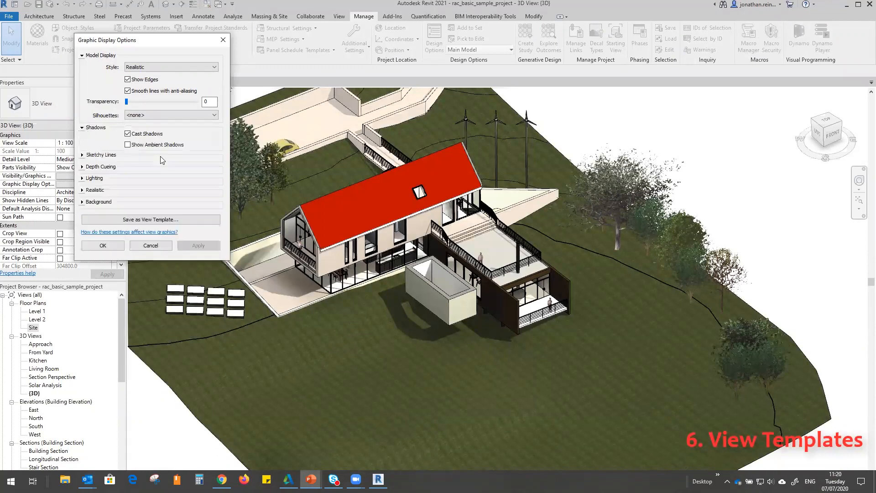
click(142, 134)
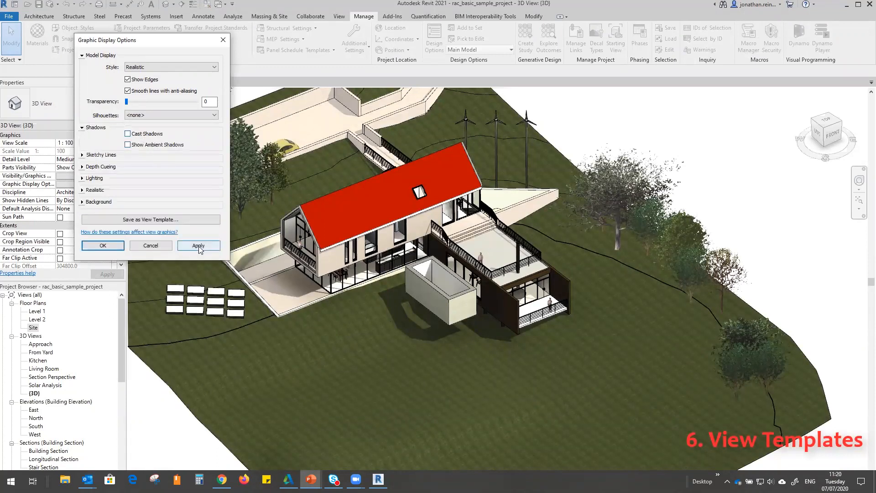
click(199, 246)
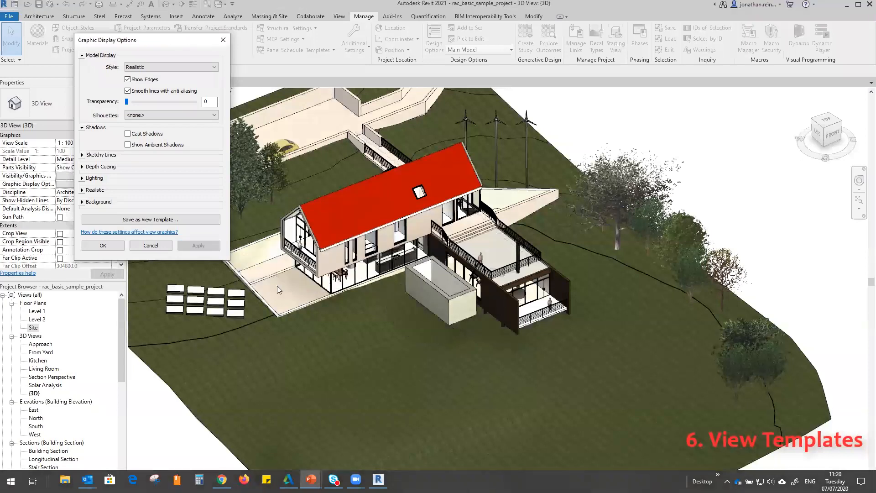
- Set the model display style to Shaded, enable both cast shadows and ambient shadows, and apply the settings
click(174, 68)
click(177, 87)
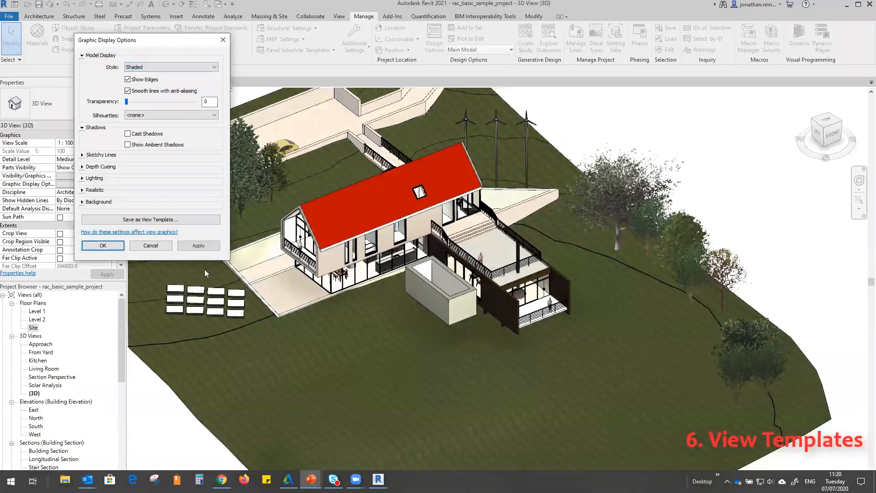
click(203, 248)
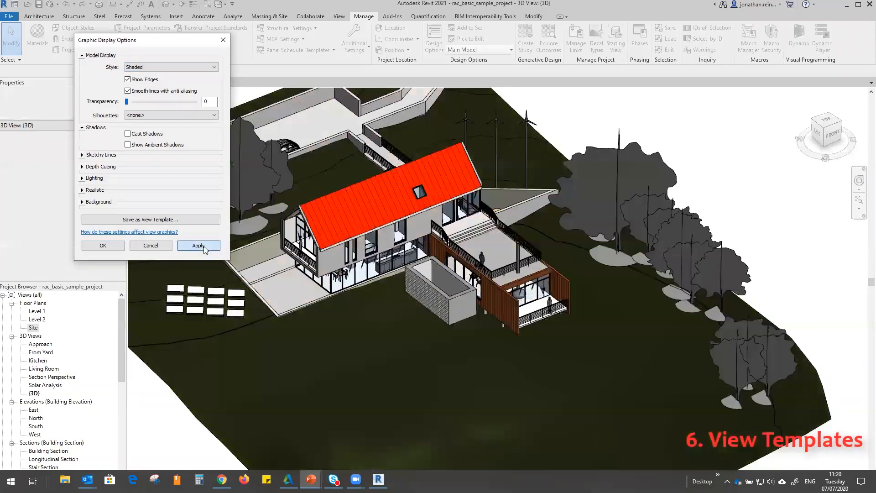
click(147, 134)
click(138, 144)
click(202, 247)
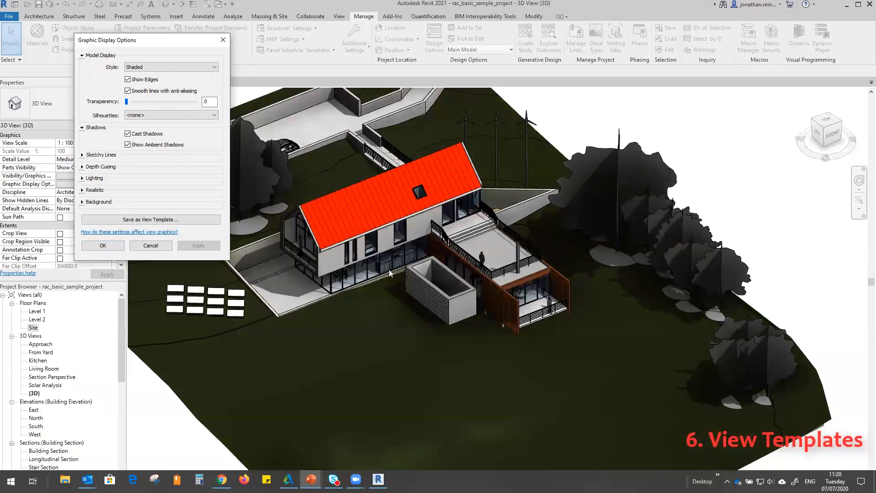
- Apply the view with only ambient shadows for comparison, and turn cast shadows back on
click(138, 134)
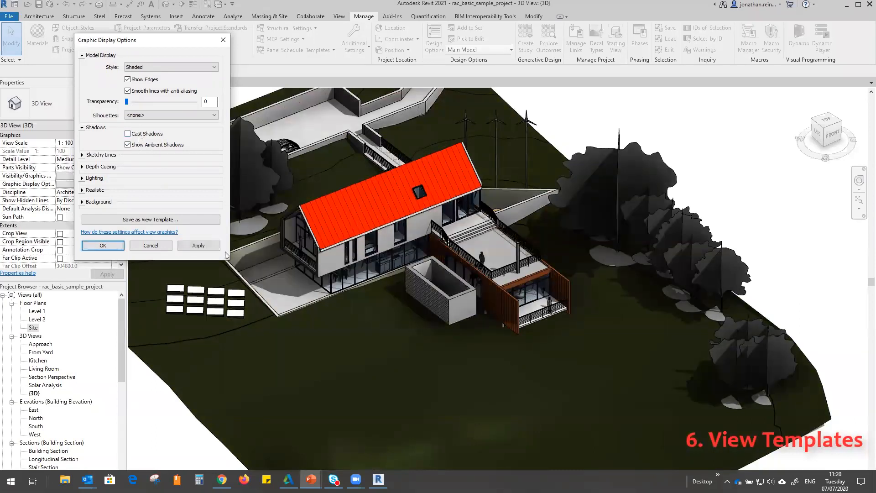
click(202, 246)
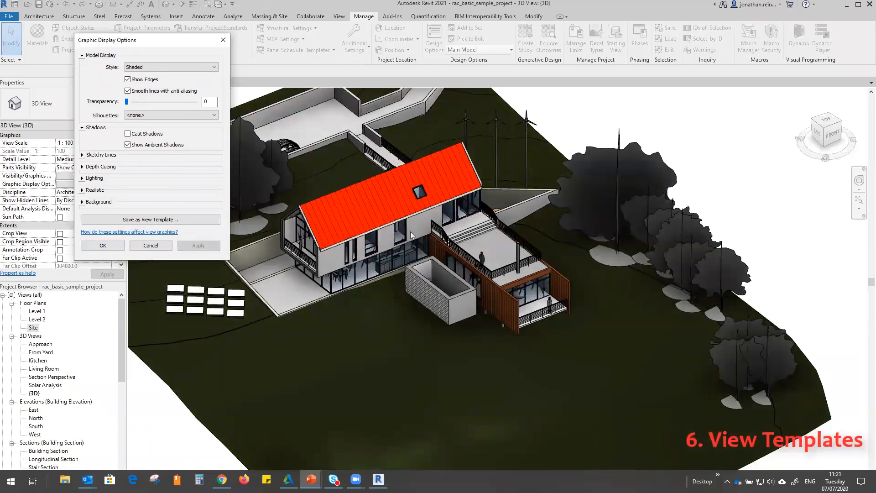
click(128, 134)
click(202, 247)
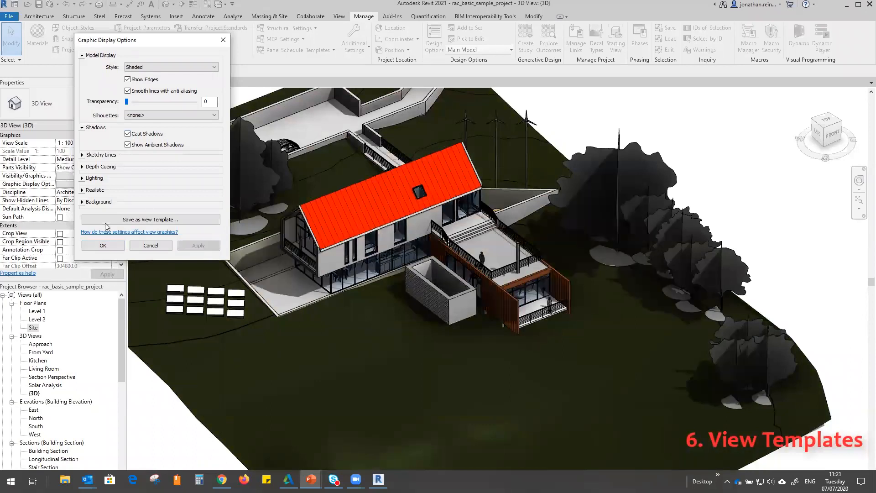
- Enable sketchy lines with a jitter of 4 and apply them to the shaded 3D view
click(82, 156)
click(127, 165)
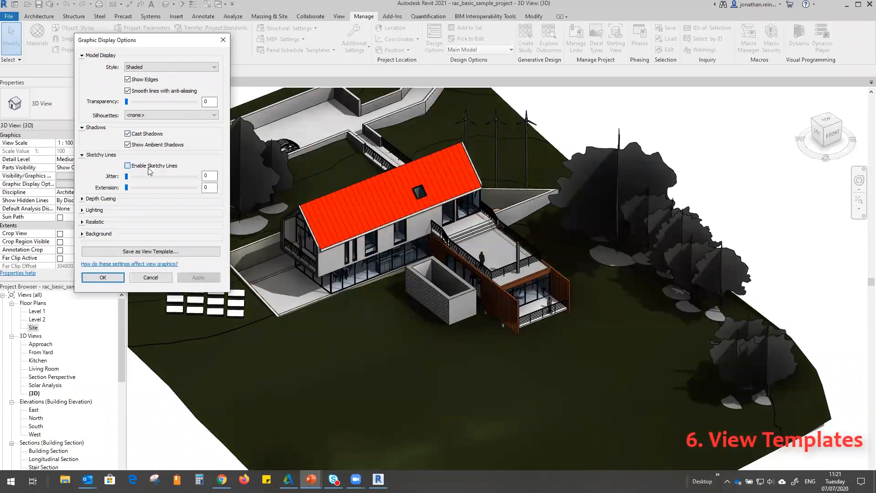
click(201, 278)
drag(126, 176, 155, 176)
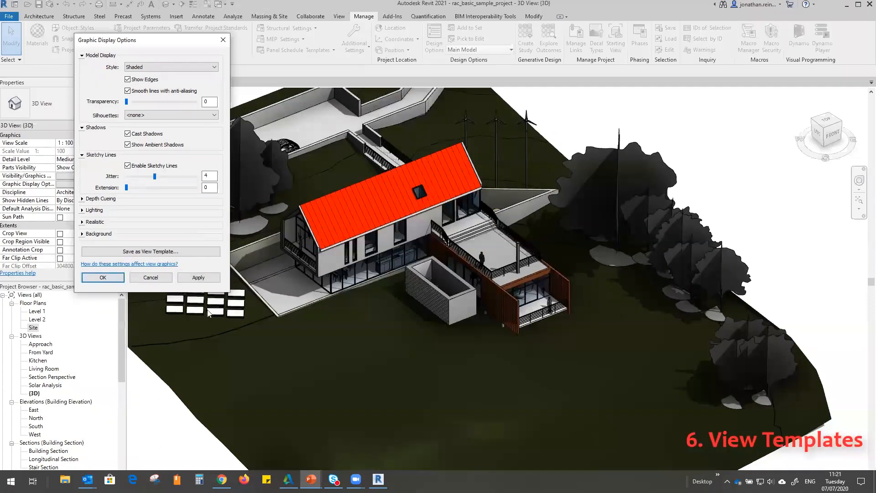
click(199, 279)
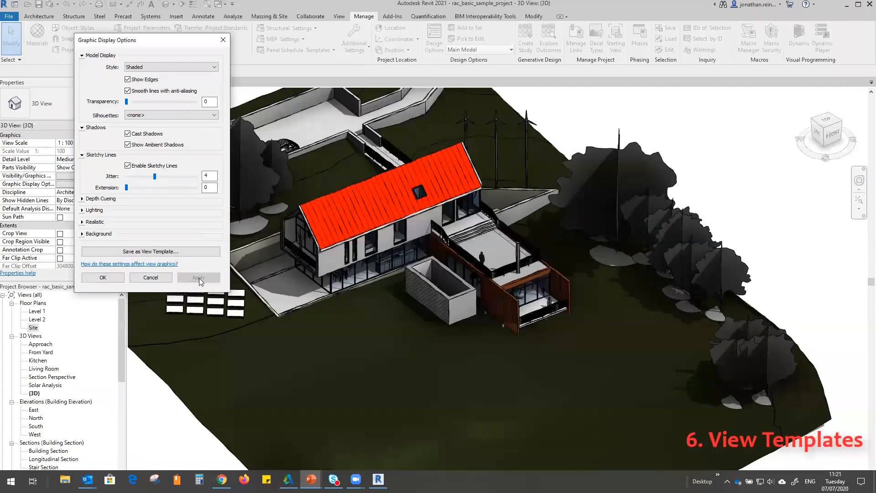
- Disable sketchy lines, apply the change and accept the graphic display options
click(128, 165)
click(190, 280)
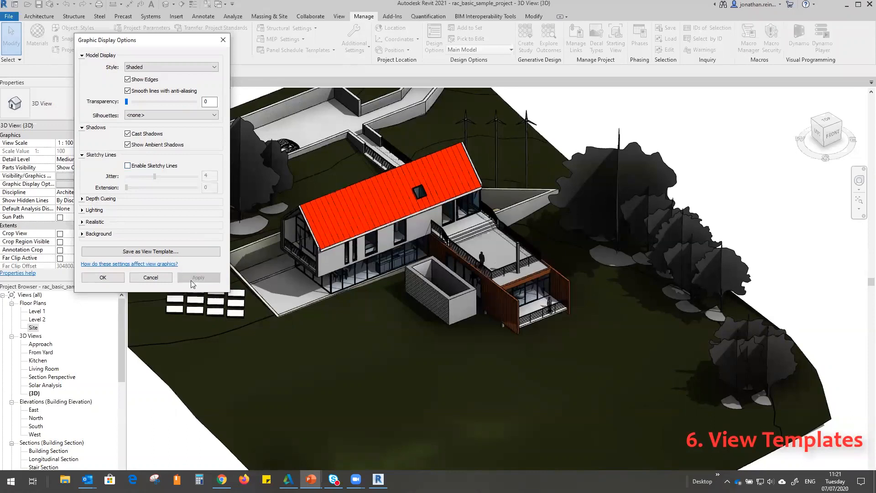
click(105, 278)
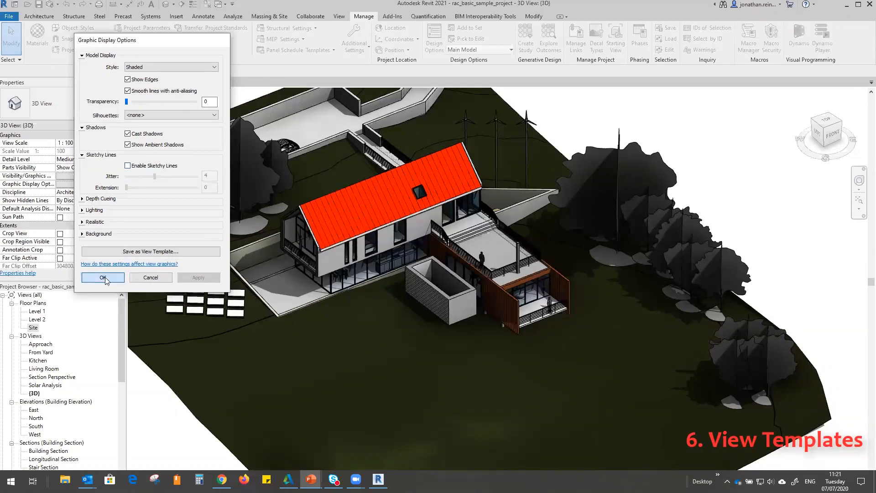
- Check which view templates are available to assign to the 3D view
scroll(93, 239, down, 5)
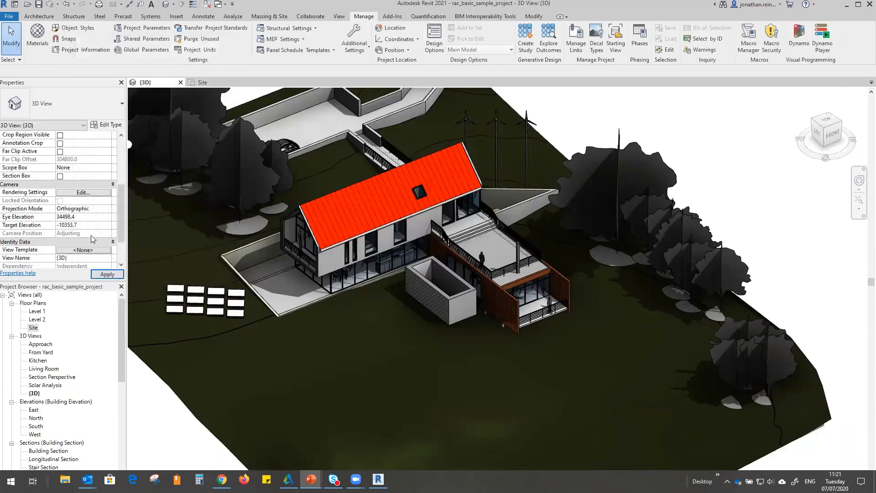
scroll(93, 239, down, 3)
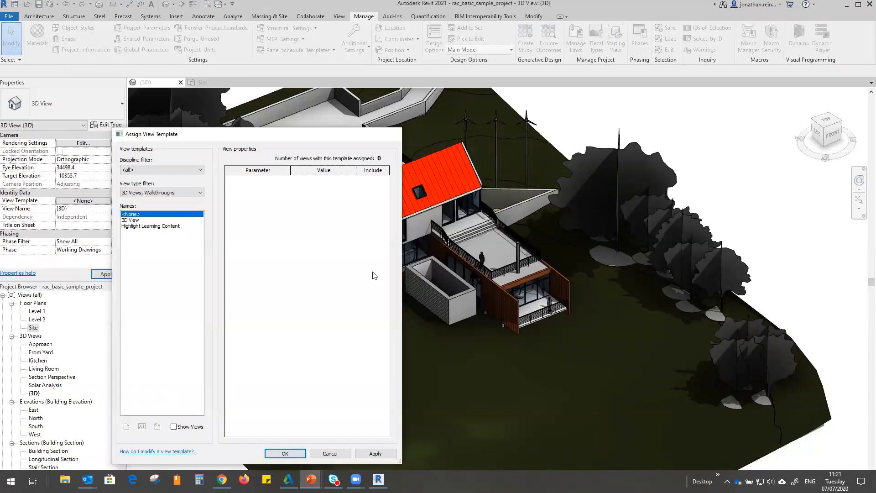
key(Escape)
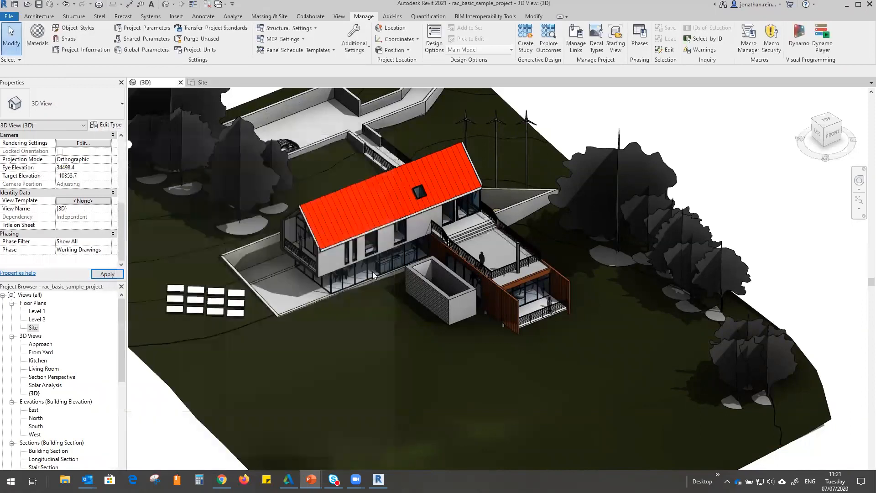
- Save the 3D view's graphic display settings as a view template named New 3D View
key(g)
key(d)
drag(127, 41, 112, 89)
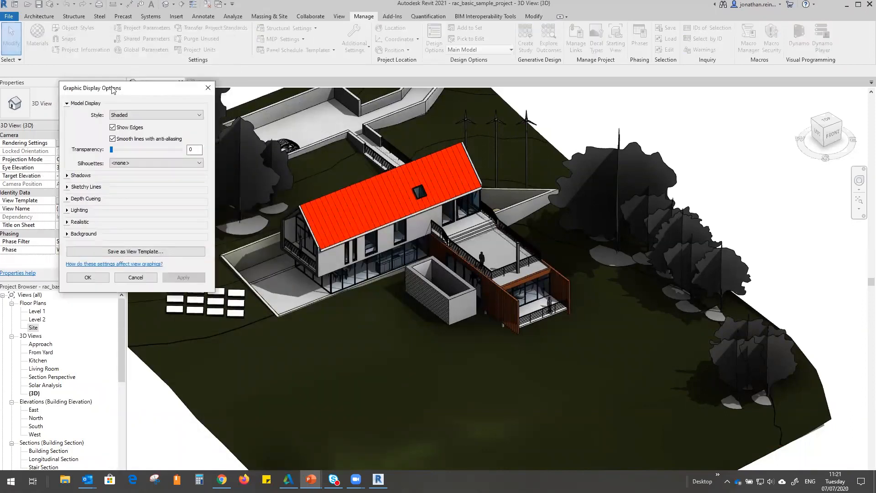
click(135, 251)
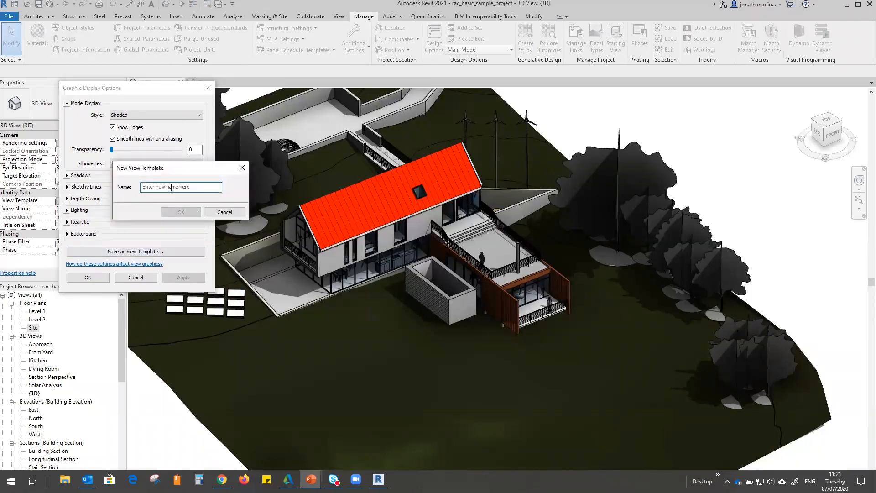
text(Nwe 3D )
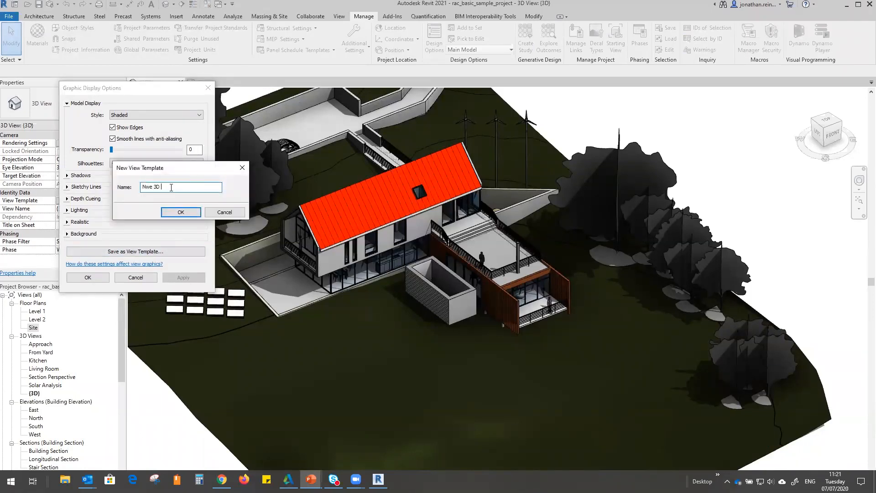
text(View)
click(185, 214)
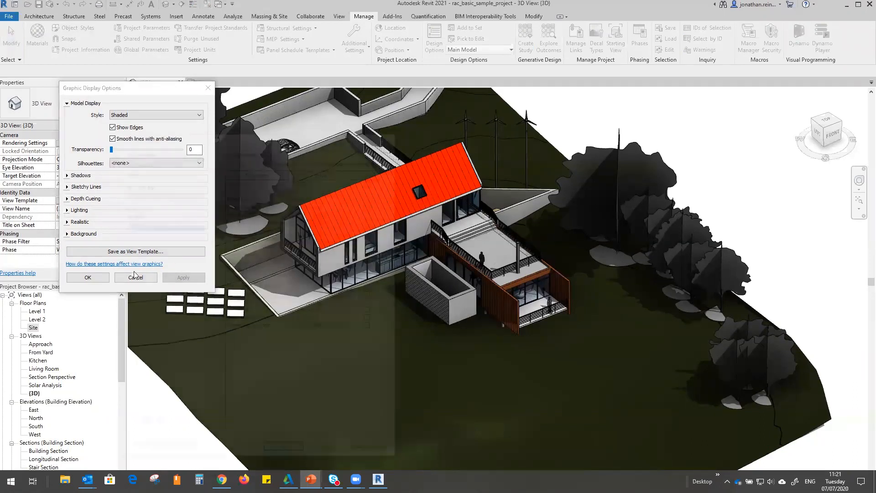
click(289, 455)
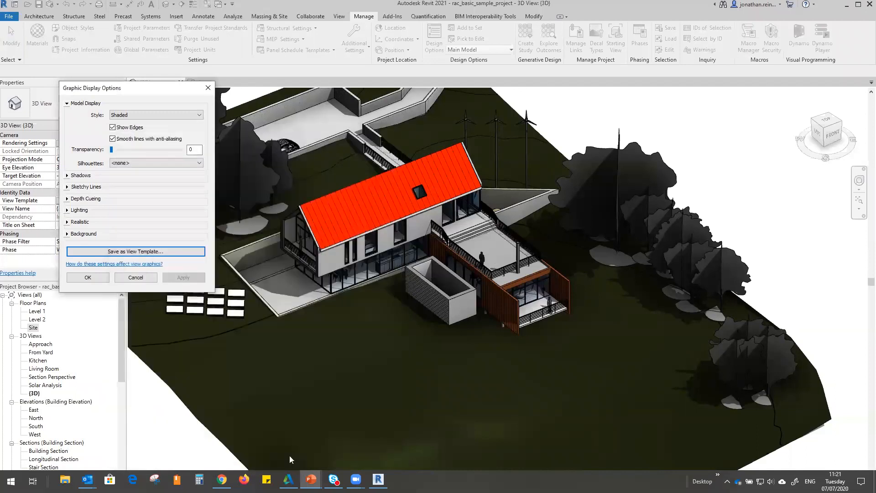
click(88, 278)
- Open the Level 1 floor plan and place a camera below the room legend, aimed up toward the house
click(34, 327)
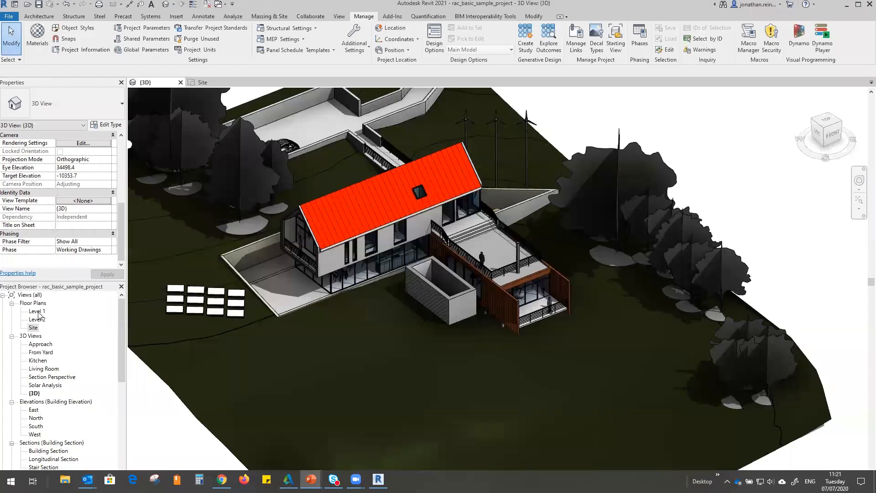
double_click(37, 312)
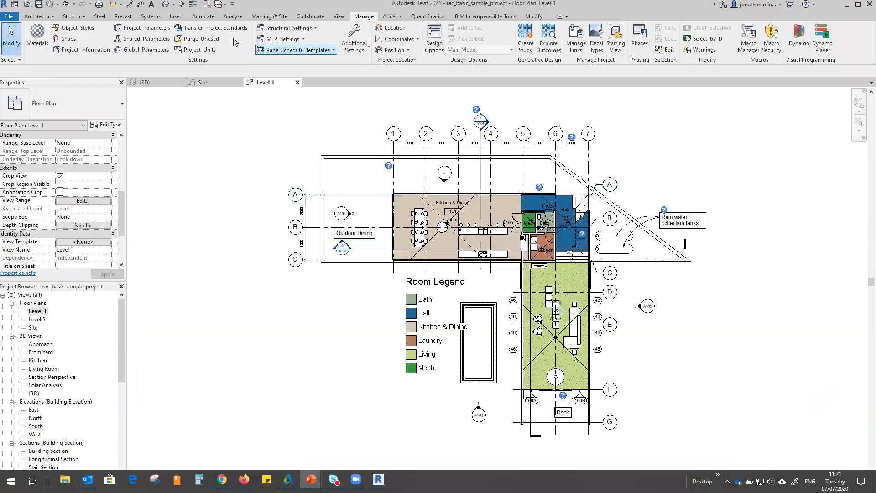
click(339, 16)
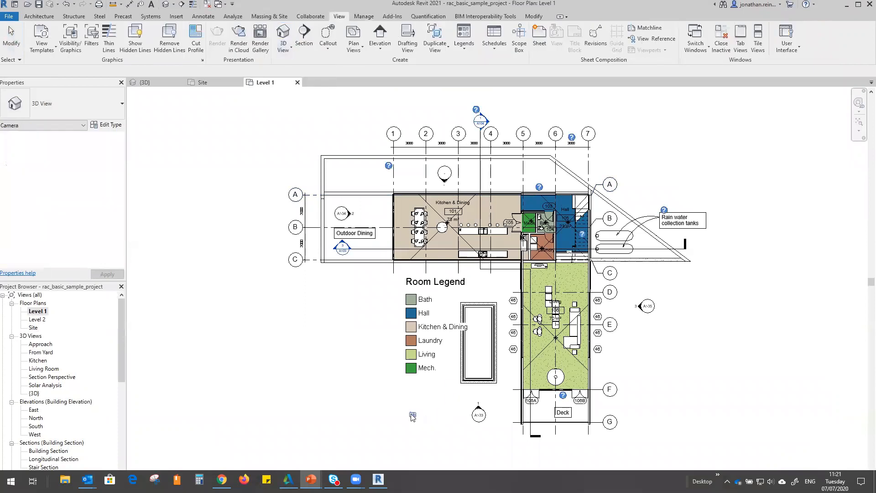
click(393, 408)
click(515, 177)
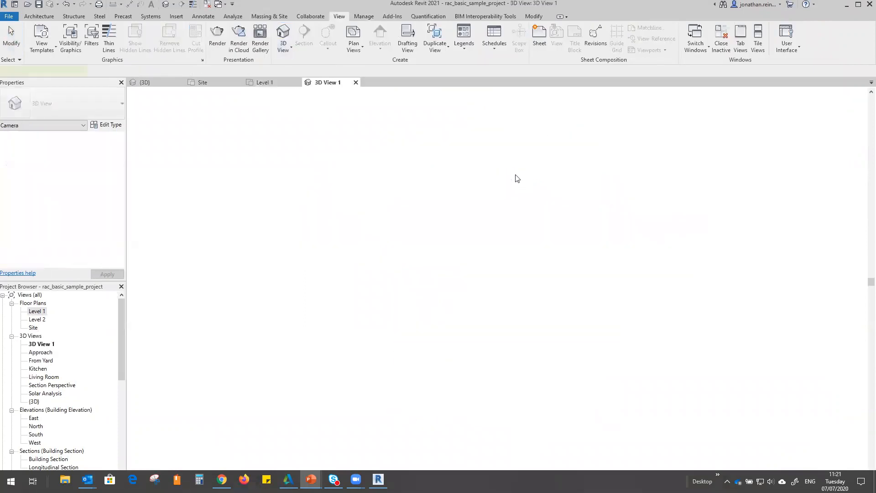
- Extend the camera view's crop region on its left side and upward to show more of the house
scroll(428, 308, down, 5)
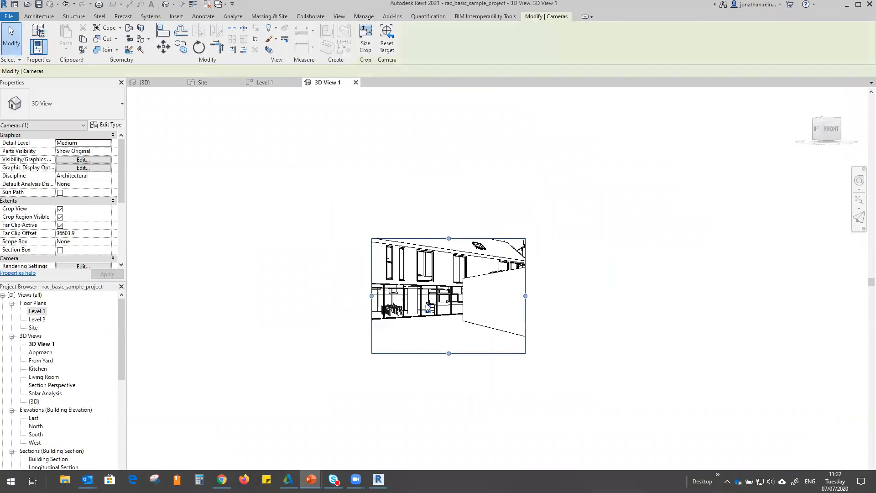
drag(371, 295, 304, 296)
drag(415, 238, 414, 212)
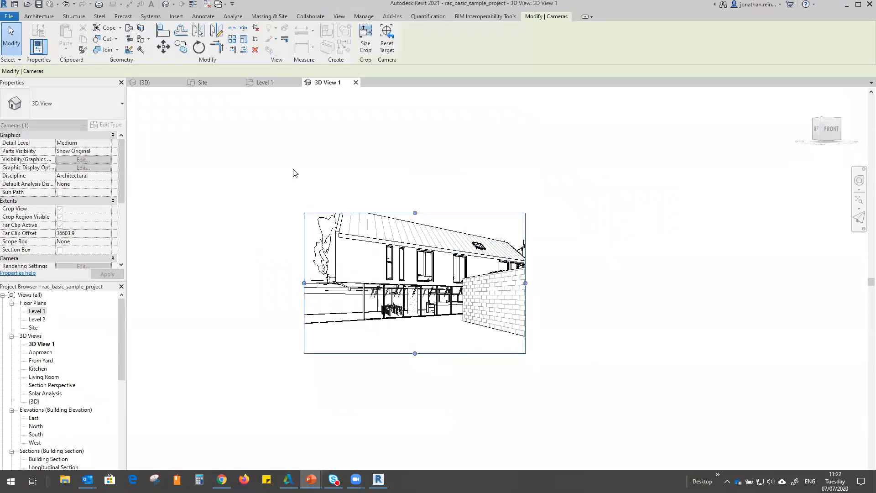
- Assign the New 3D View template to the camera view
scroll(75, 201, down, 5)
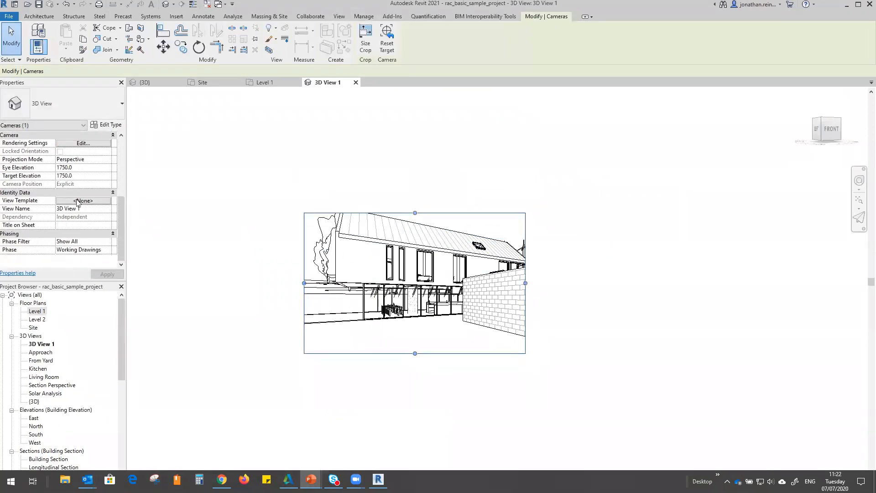
click(77, 201)
click(141, 232)
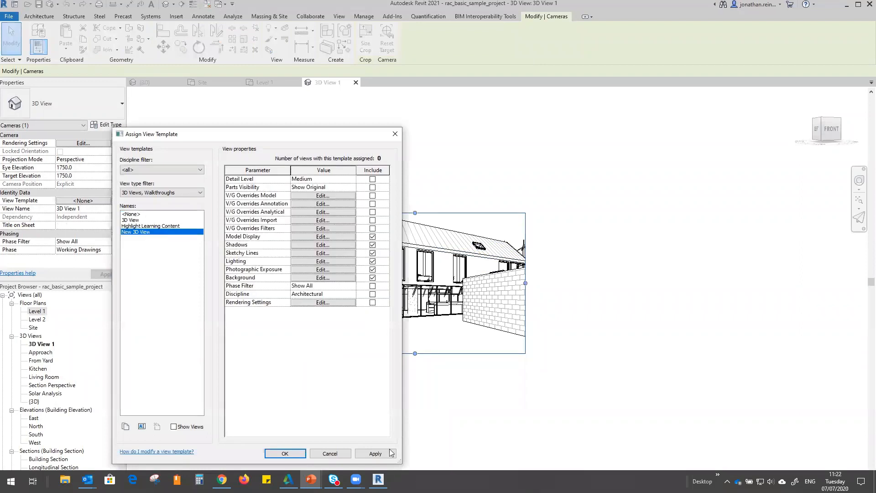
click(377, 453)
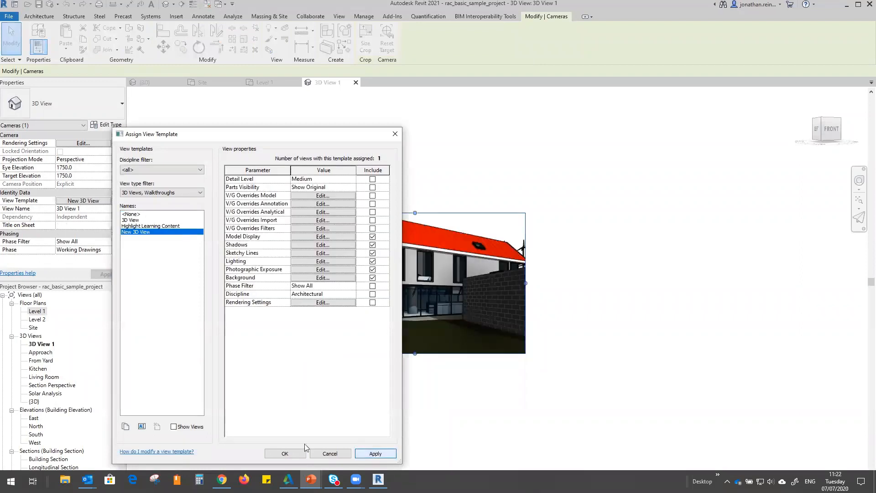
click(297, 455)
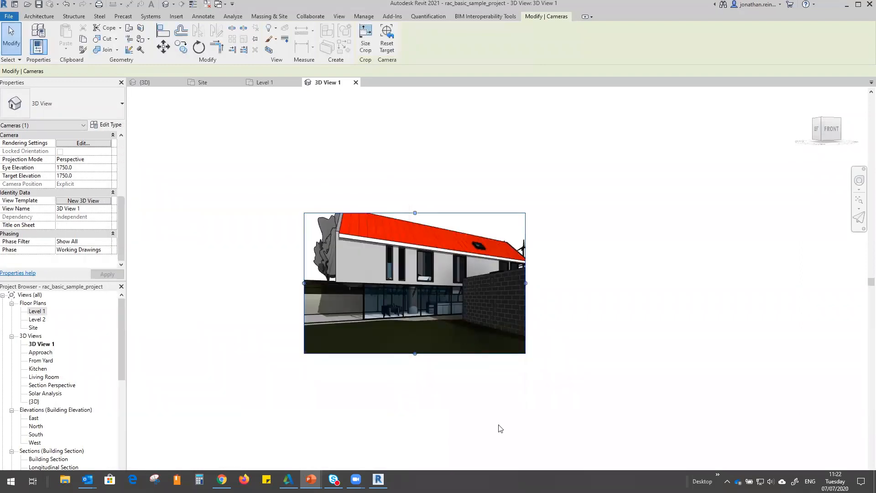
- Enlarge the camera view's crop region above the roof and past the wind turbines on the right
scroll(410, 242, up, 3)
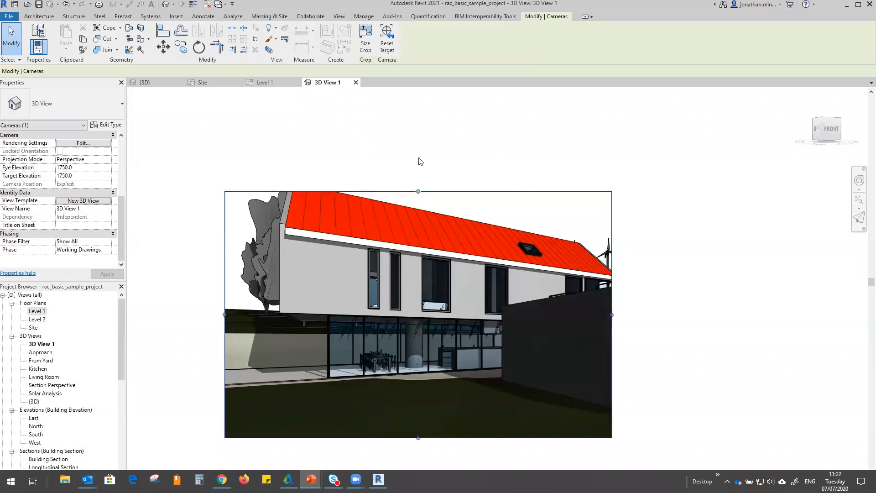
drag(417, 191, 418, 149)
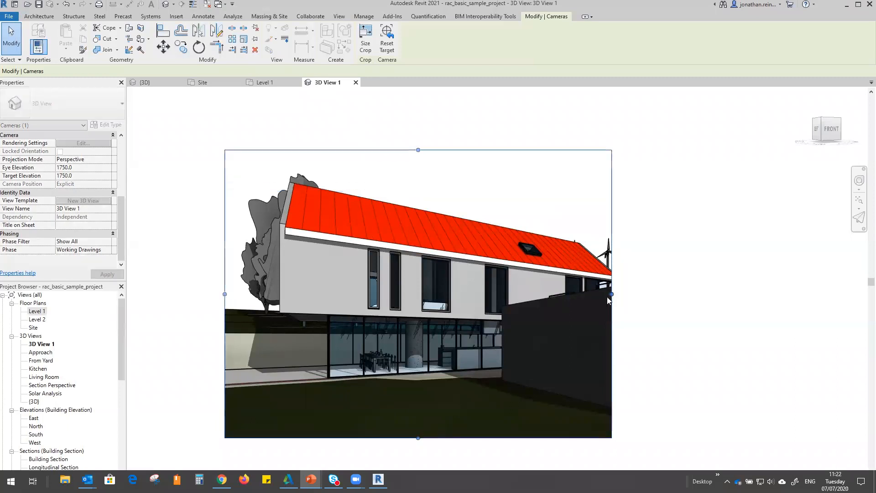
drag(612, 294, 716, 295)
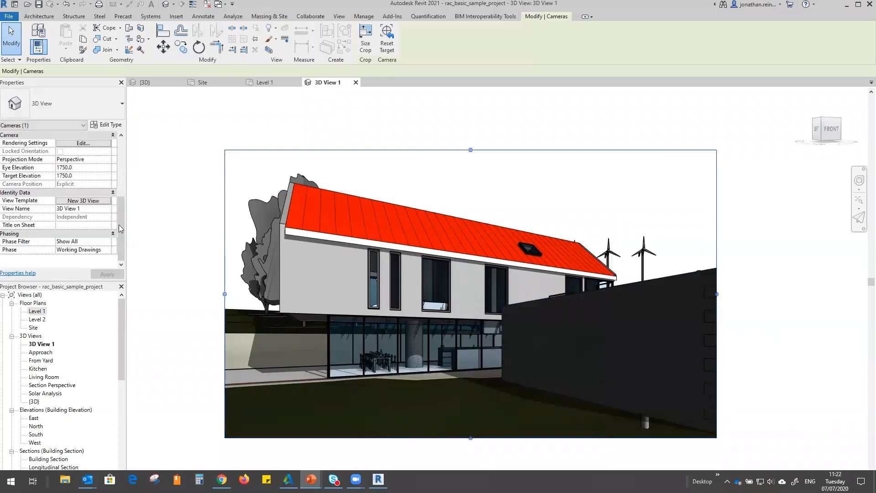
- Set the background of the New 3D View template to Sky and apply it
click(100, 202)
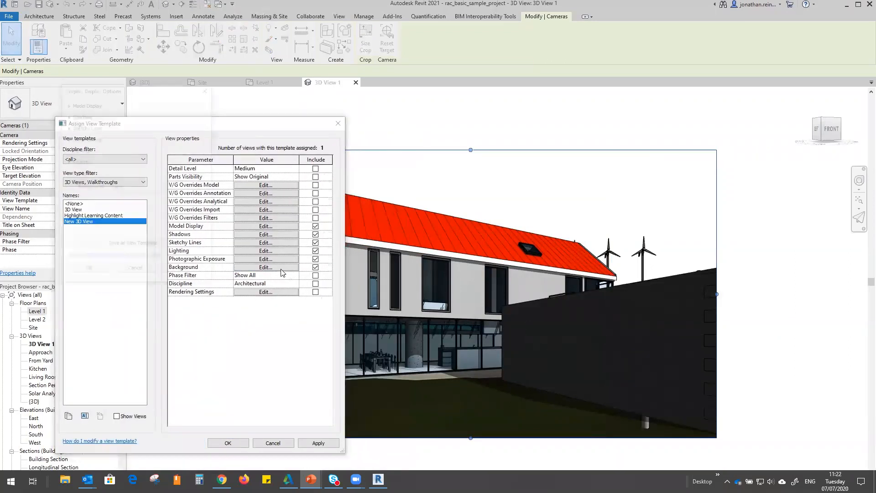
click(200, 186)
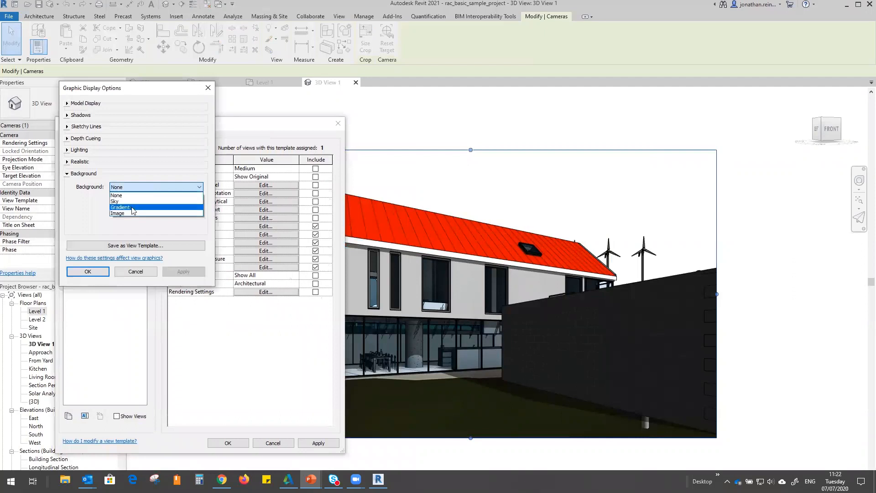
click(132, 202)
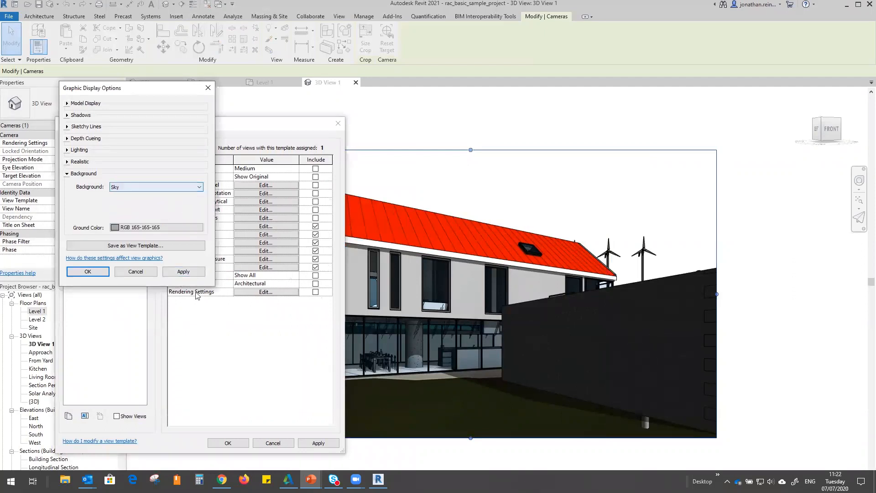
click(189, 272)
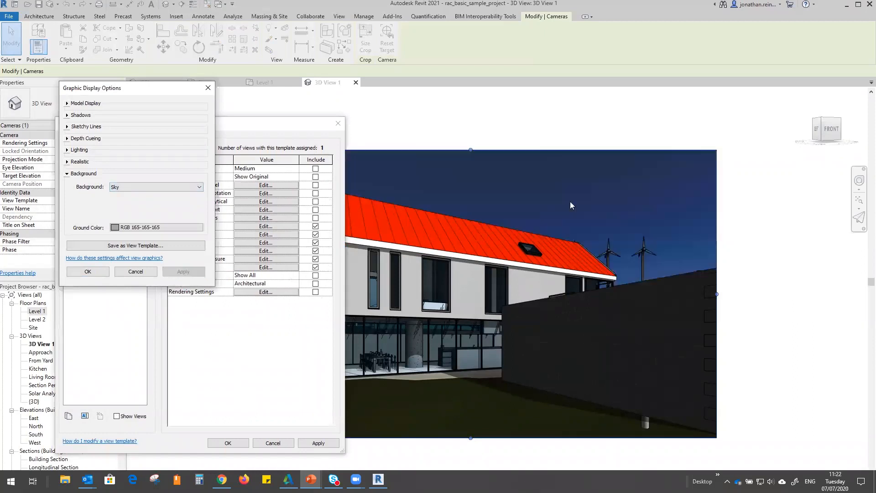
- Change the view template's background to Gradient with white horizon and ground colors, and apply the template to the camera view
click(159, 189)
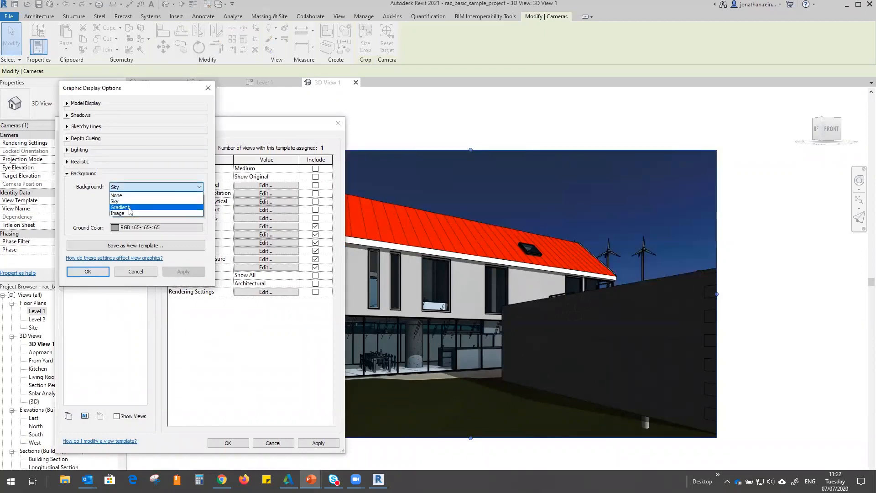
click(151, 203)
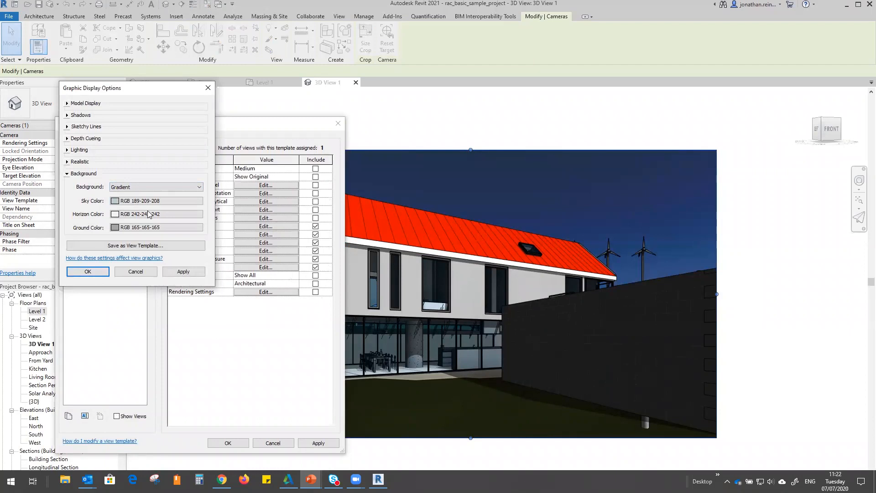
click(146, 214)
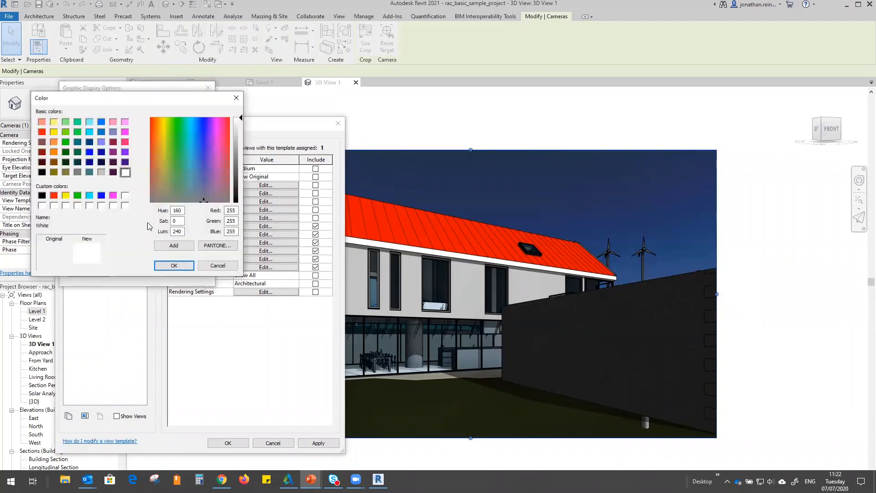
click(166, 265)
click(147, 226)
click(126, 197)
click(173, 265)
click(183, 271)
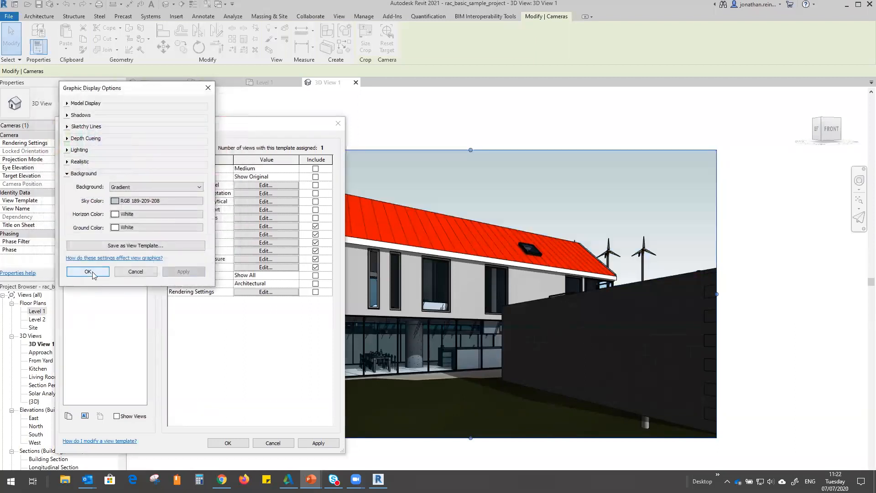
click(88, 272)
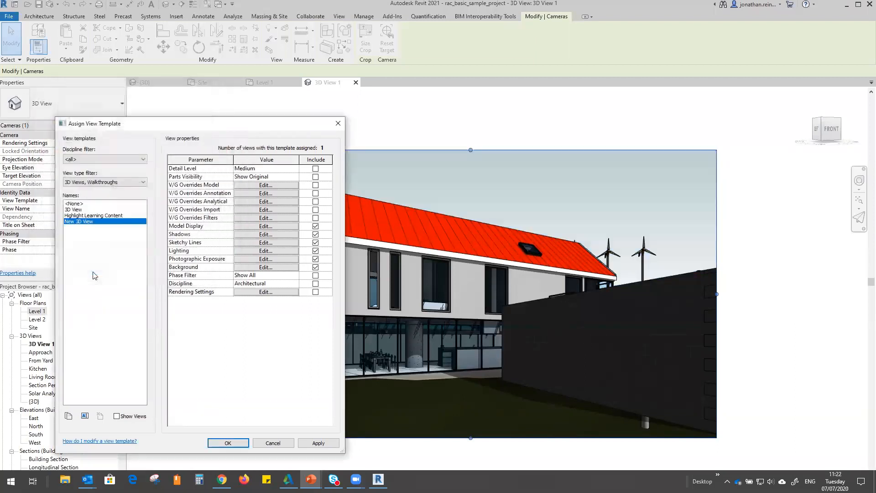
click(318, 444)
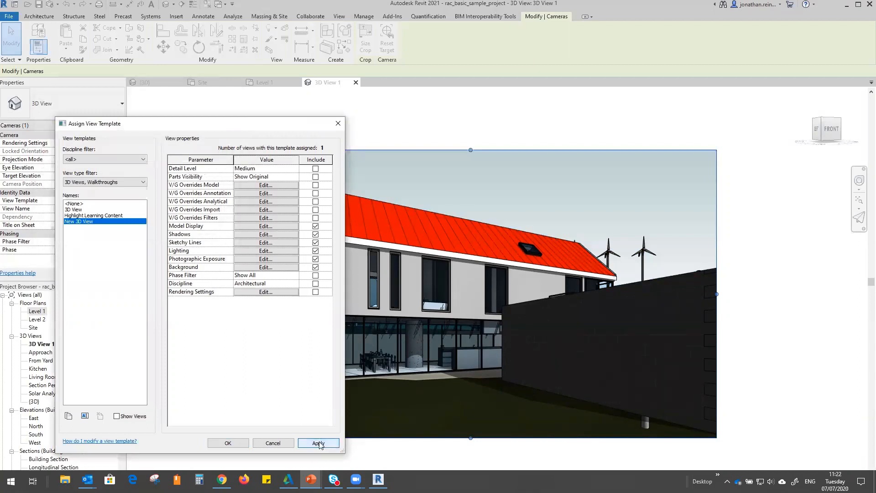
click(228, 444)
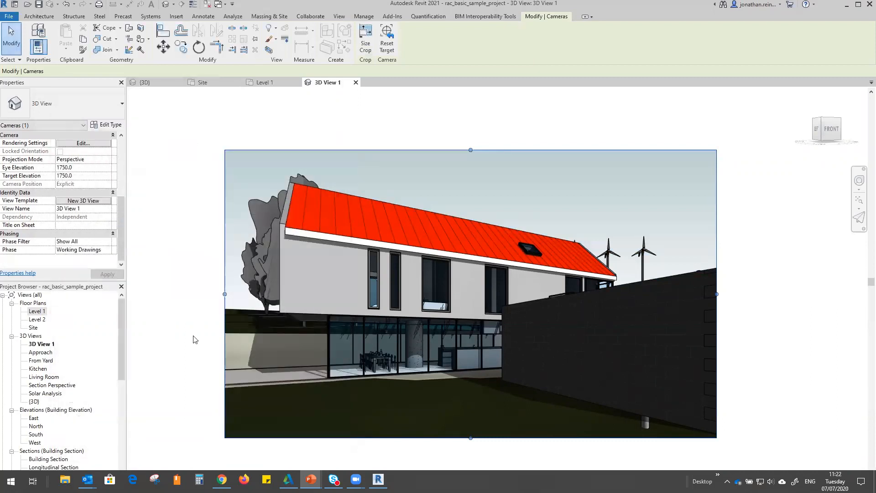
- Reopen the Level 1 floor plan and cancel saving the project
double_click(41, 311)
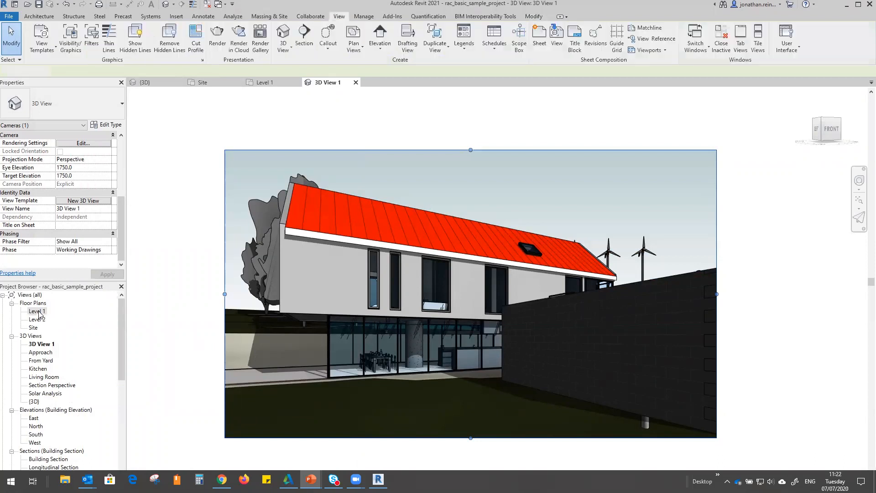
key(ctrl+s)
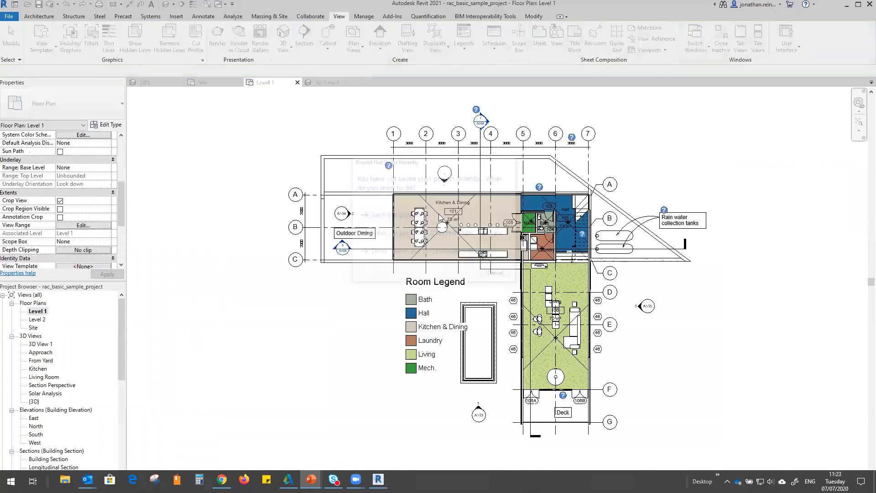
key(Escape)
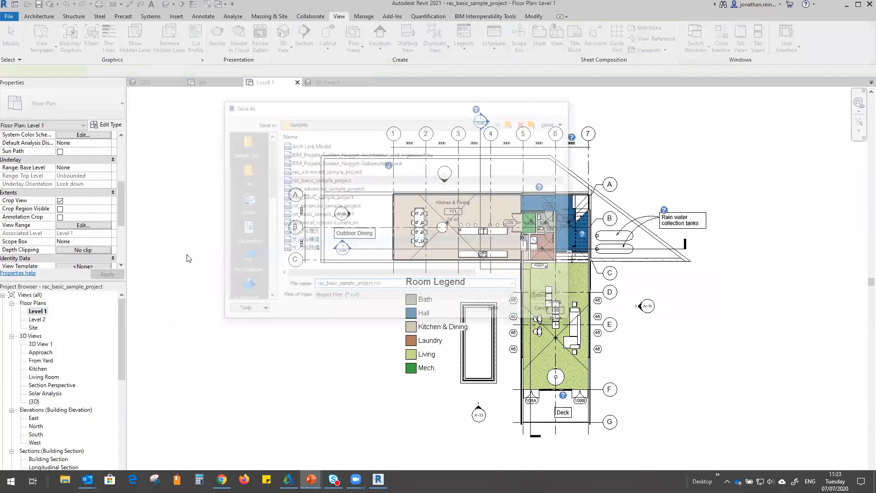
- Assign the New 3D View template from the 3D Views, Walkthroughs type to the Level 1 floor plan
key(Escape)
scroll(100, 242, down, 4)
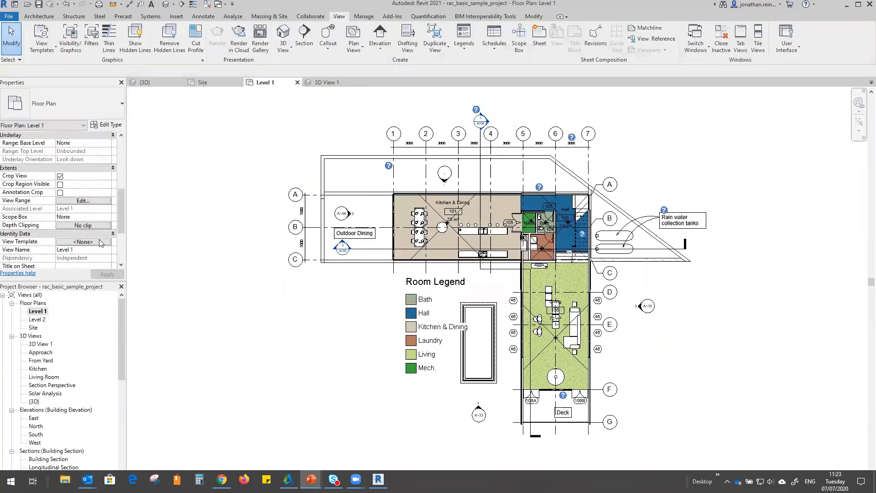
click(85, 209)
click(89, 182)
click(93, 197)
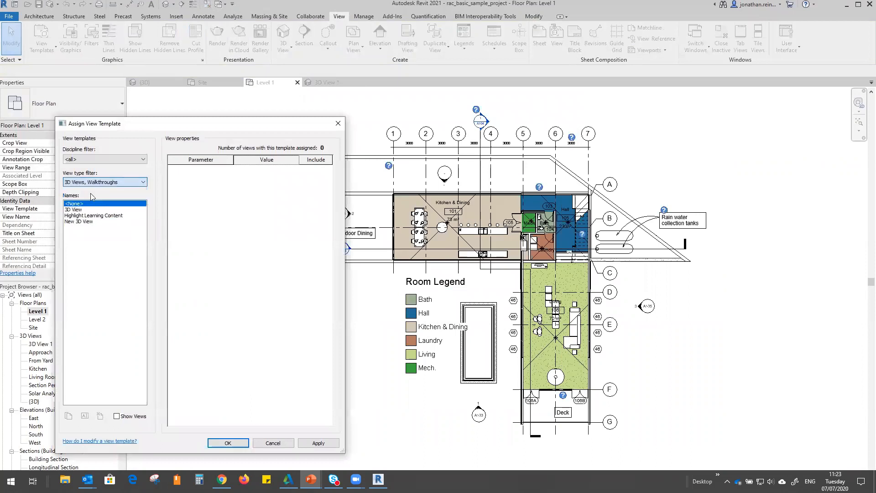
click(85, 222)
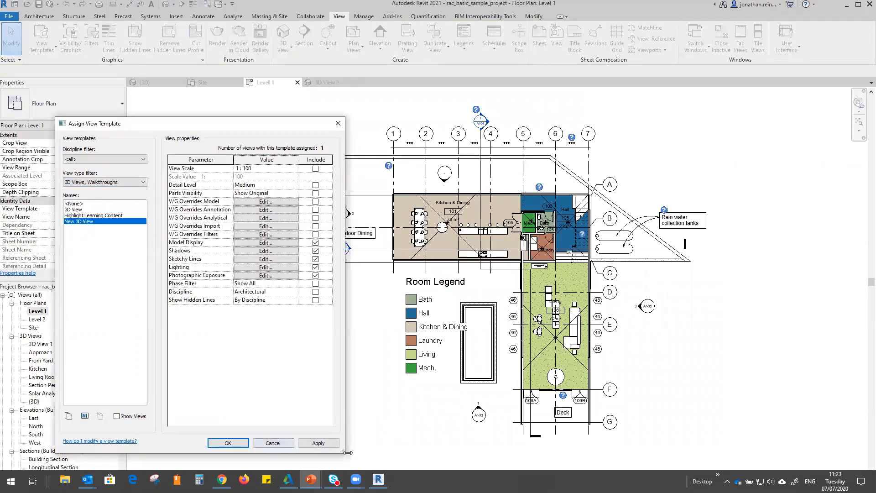
click(319, 443)
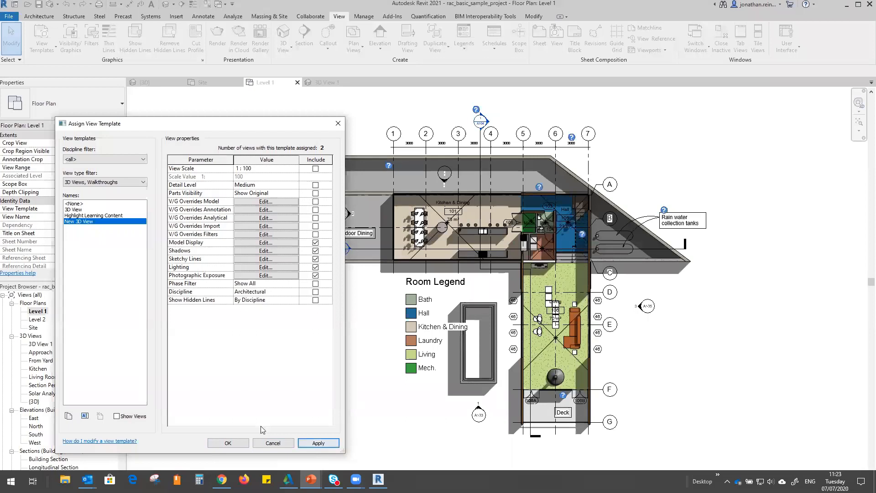
click(228, 443)
- Apply the Architectural Plan view template to the Level 1 floor plan in place of the New 3D View template
scroll(484, 231, up, 1)
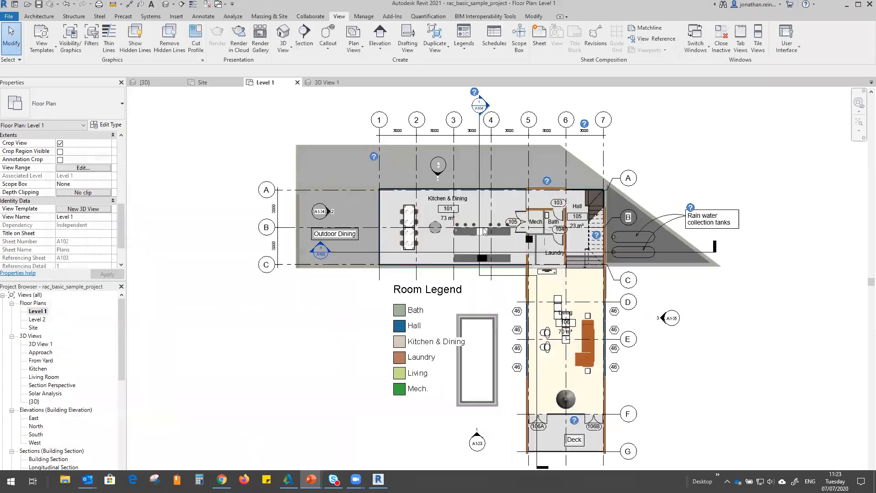
scroll(484, 231, up, 2)
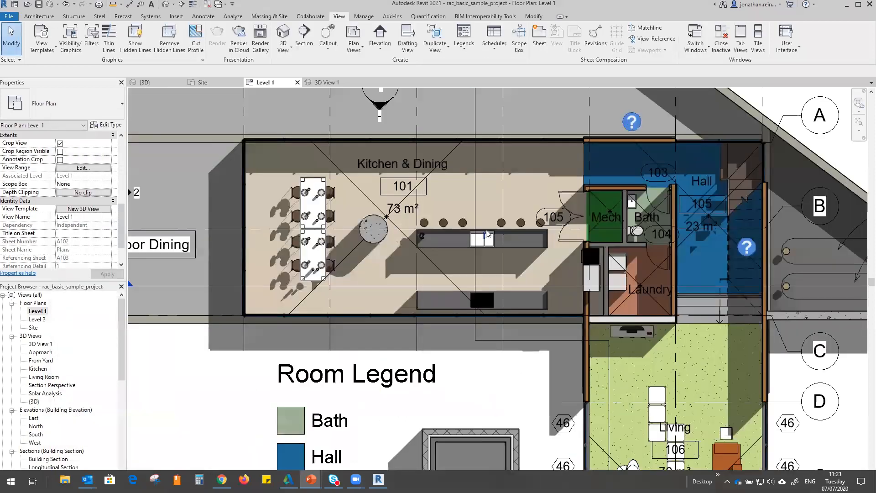
scroll(409, 305, down, 2)
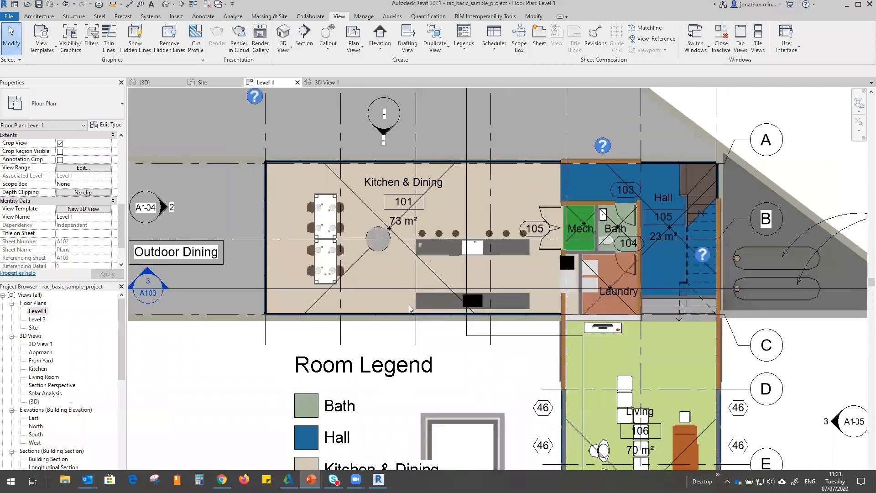
scroll(405, 318, down, 1)
middle_drag(404, 318, 382, 267)
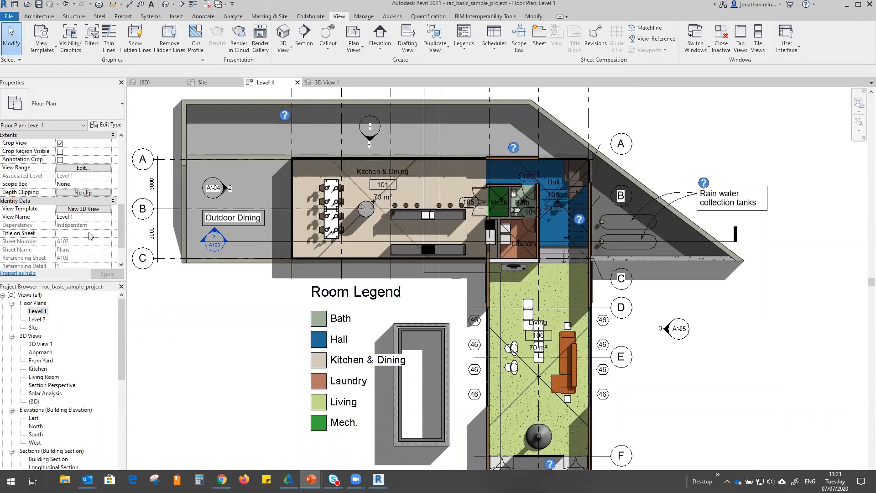
click(84, 209)
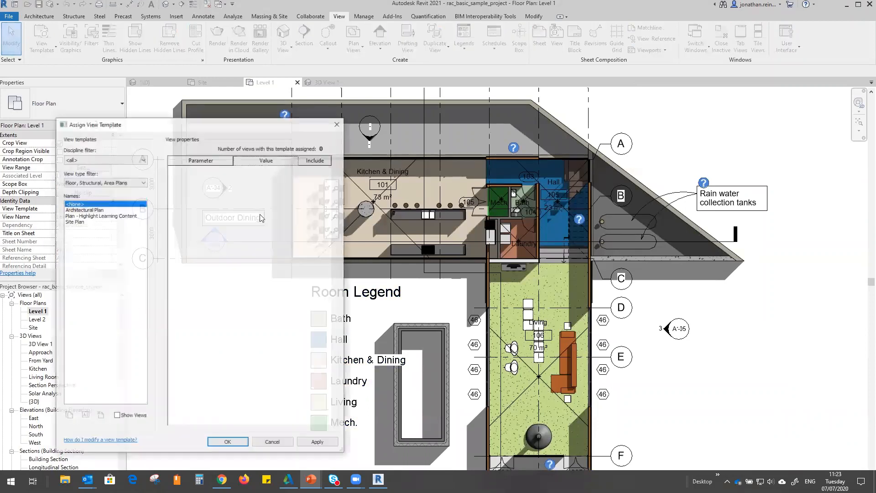
click(326, 446)
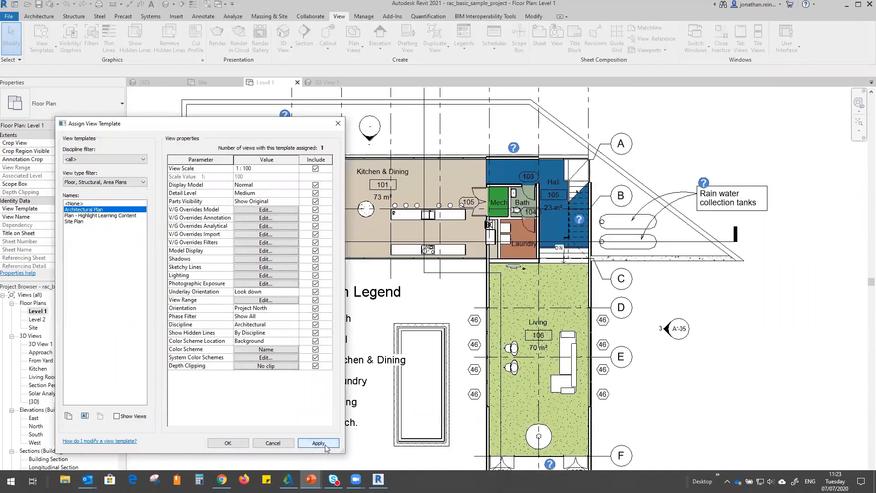
click(322, 447)
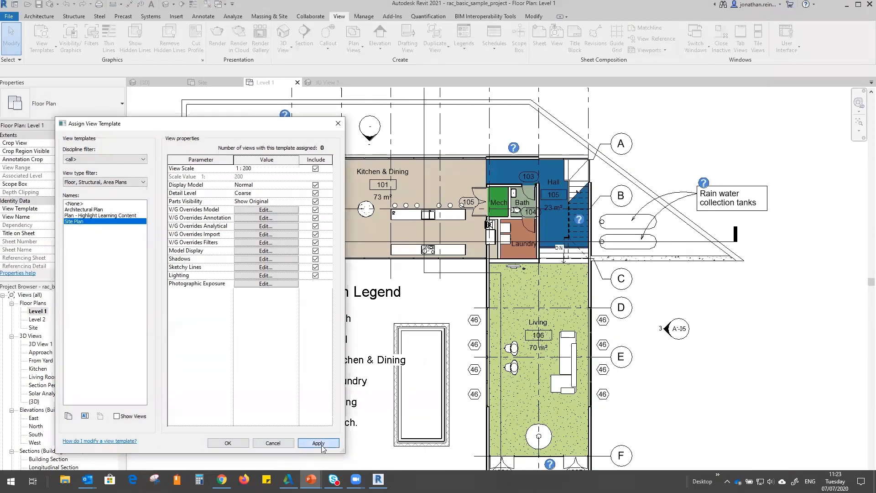
click(87, 209)
click(327, 442)
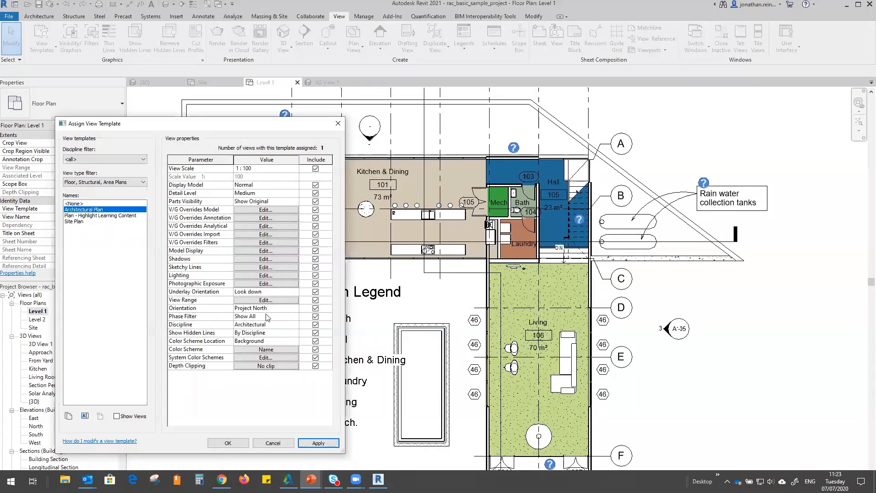
- Change the Architectural Plan template's room color scheme to Area and apply it to the plan
click(271, 349)
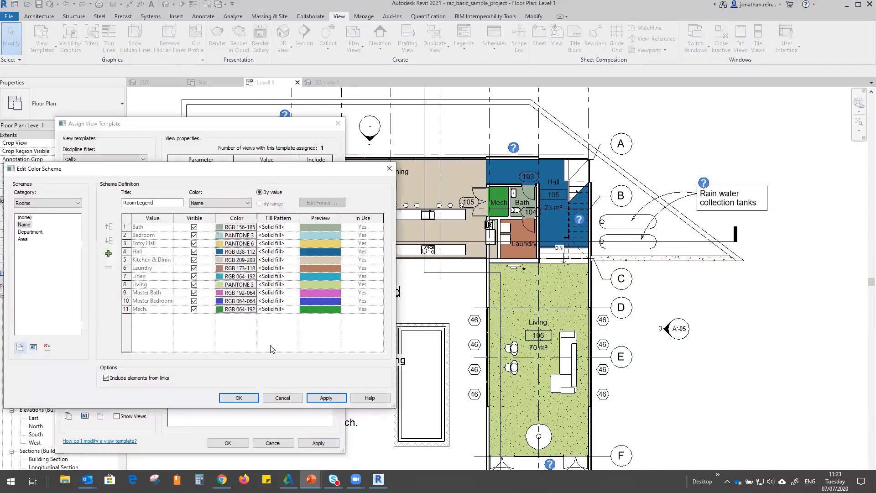
click(24, 240)
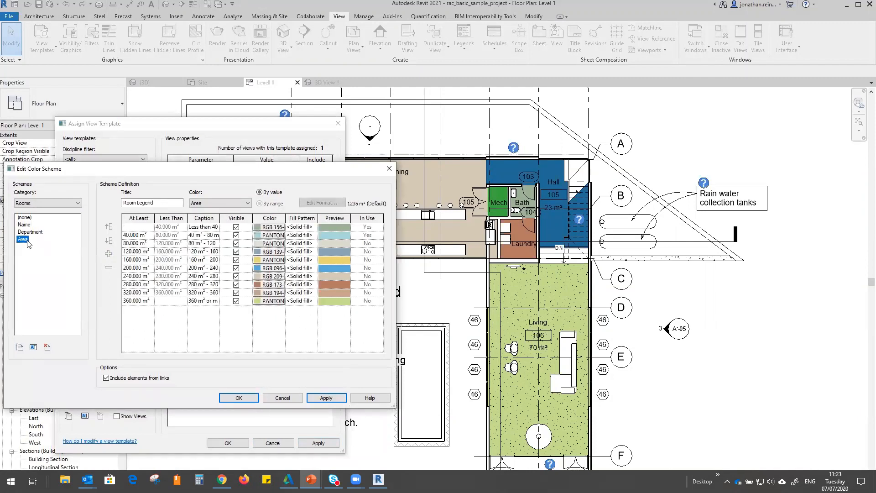
click(336, 398)
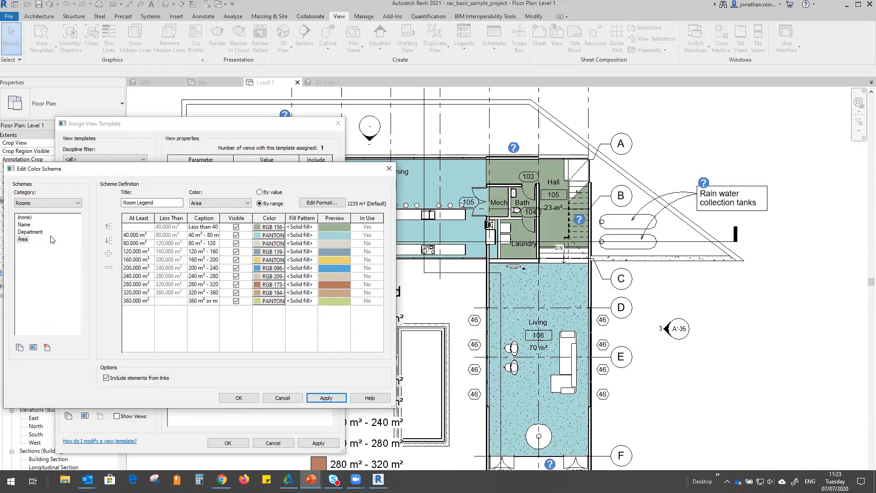
- Set the room color scheme back to Name, apply it and accept the scheme
click(27, 224)
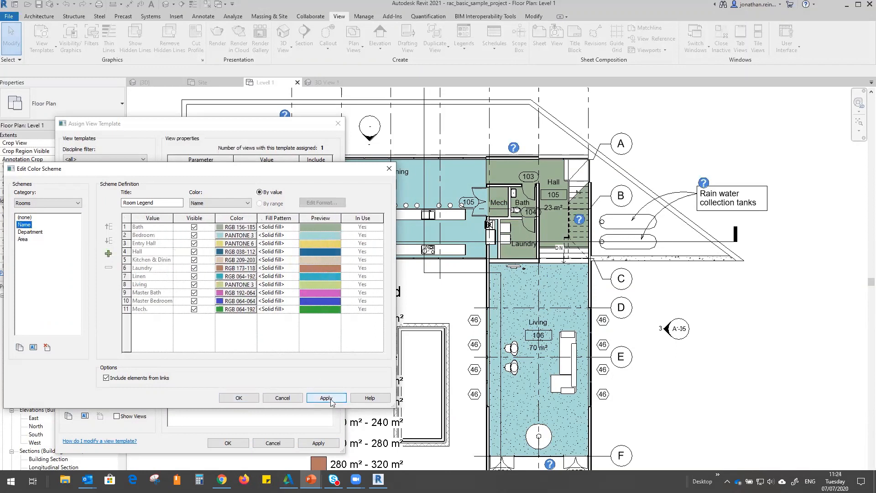
click(148, 229)
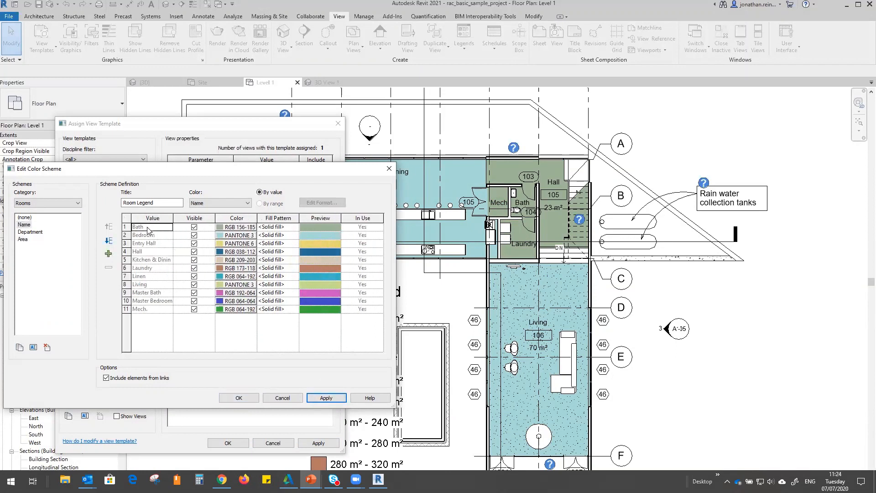
click(150, 243)
click(151, 269)
click(331, 397)
click(250, 399)
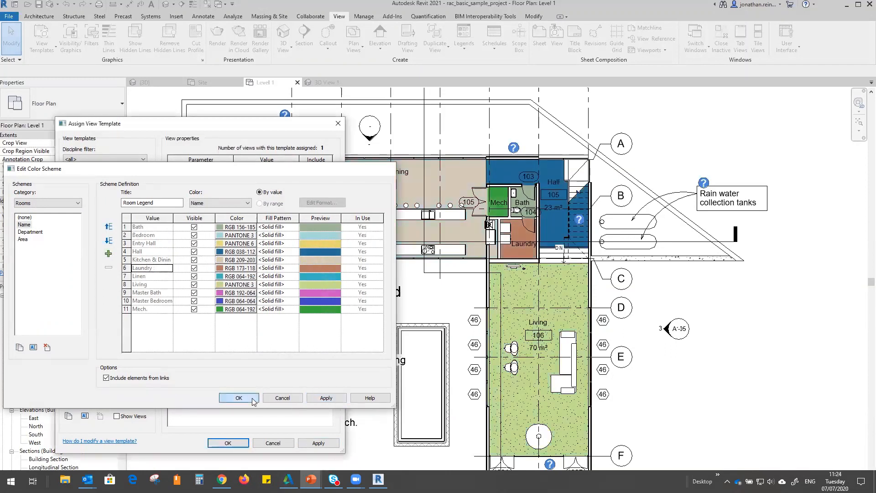
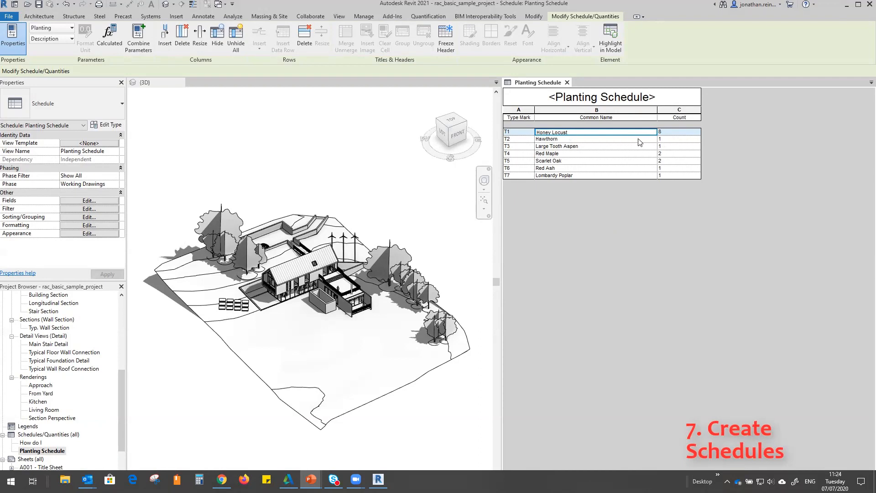
- Highlight the Large Tooth Aspen, Hawthorn and Honey Locust trees in the 3D view by selecting their entries in the Planting Schedule
click(585, 147)
click(588, 139)
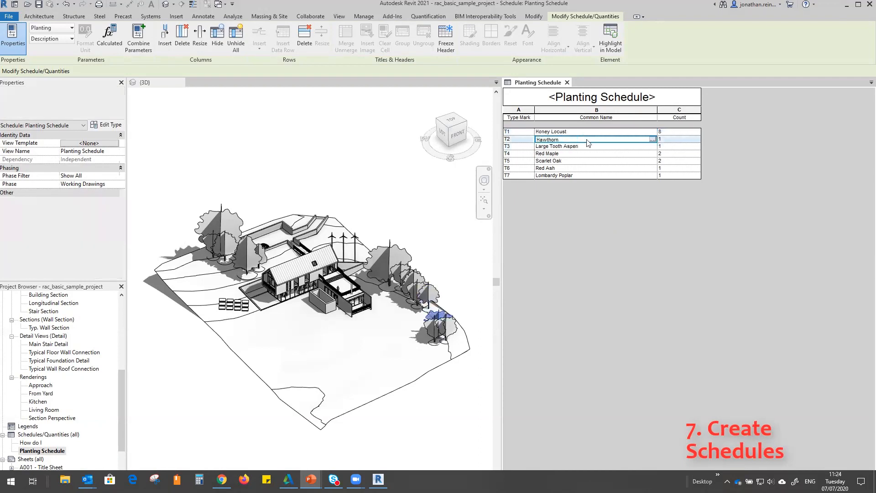
click(590, 132)
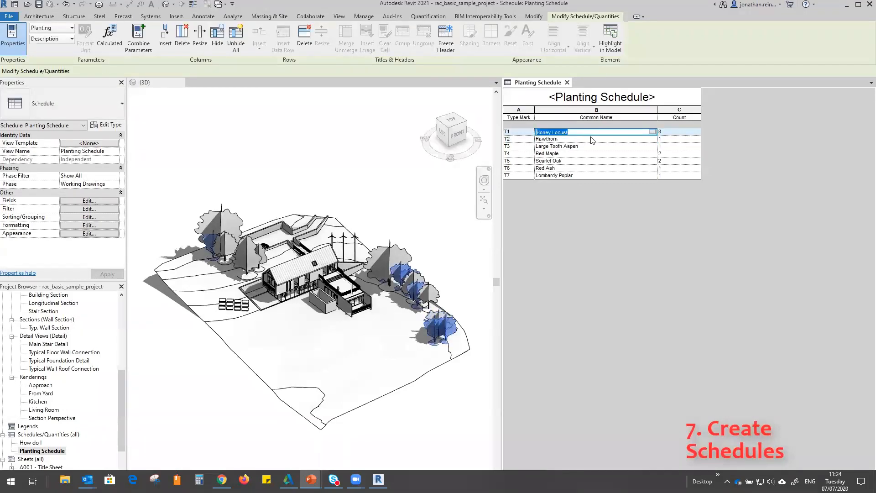
click(592, 140)
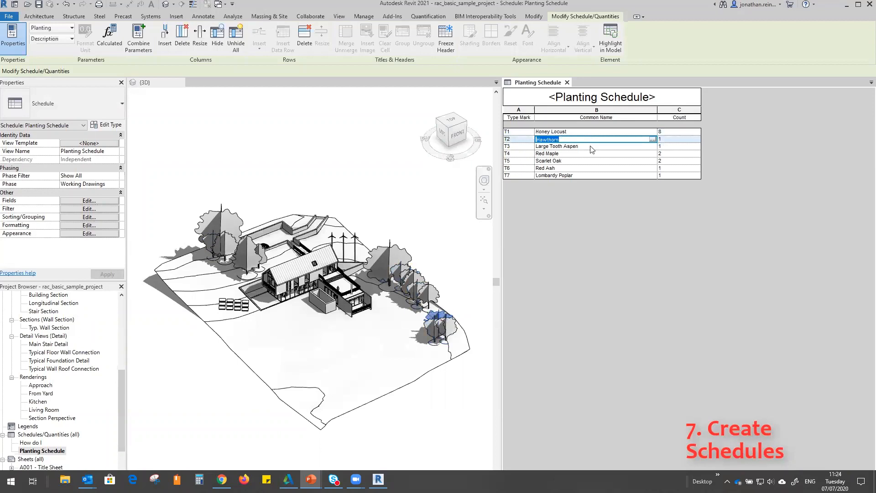
click(588, 147)
click(590, 132)
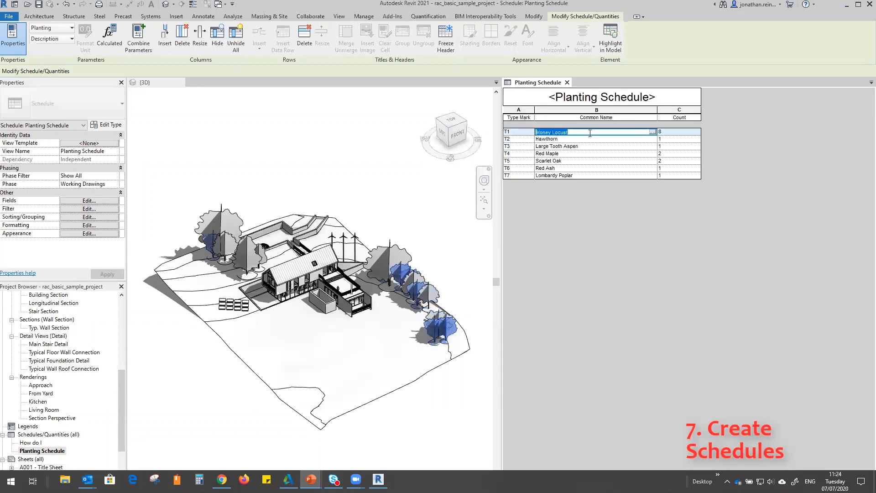
- Delete one Honey Locust tree near the site's edge in the 3D view, check the schedule, and undo the deletion
click(383, 177)
click(446, 412)
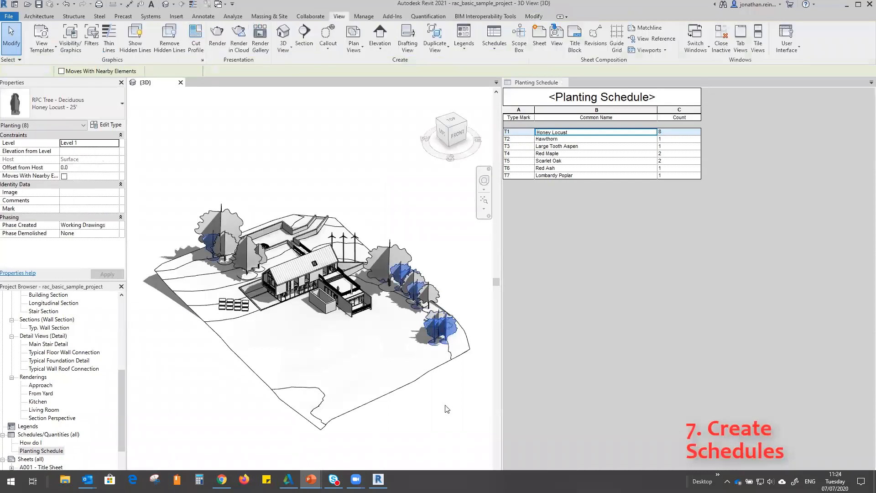
click(432, 338)
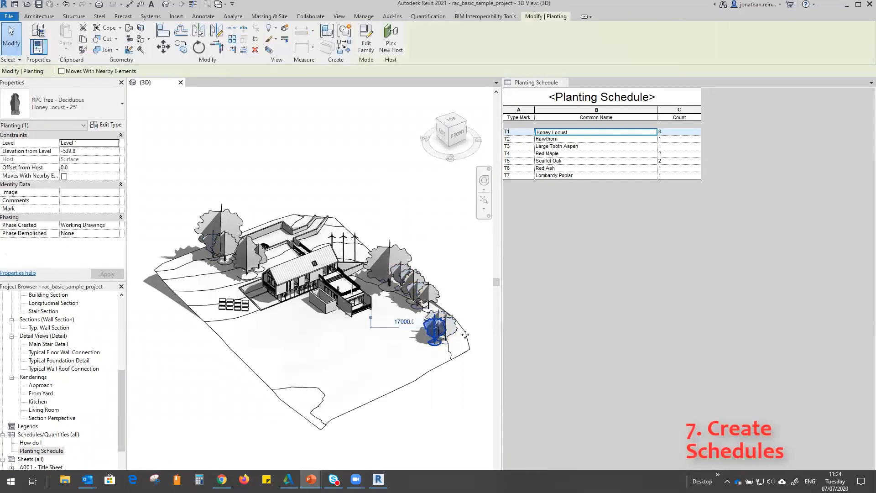
key(Delete)
click(651, 295)
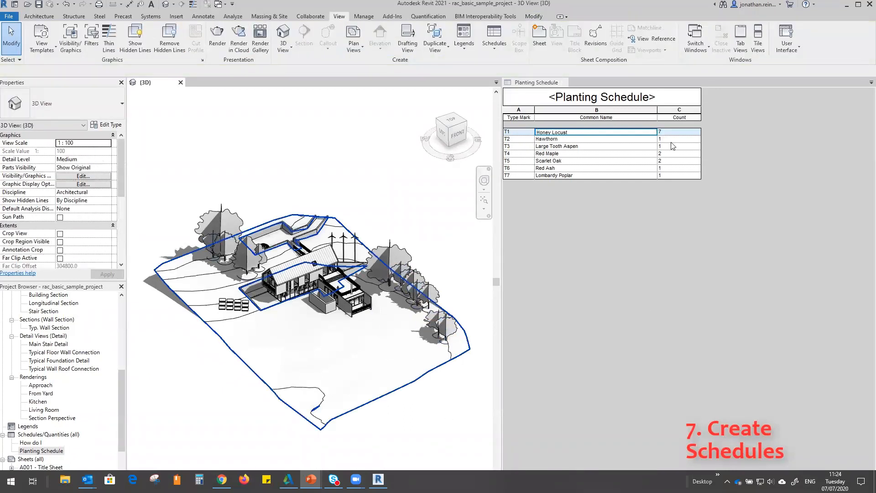
key(ctrl+z)
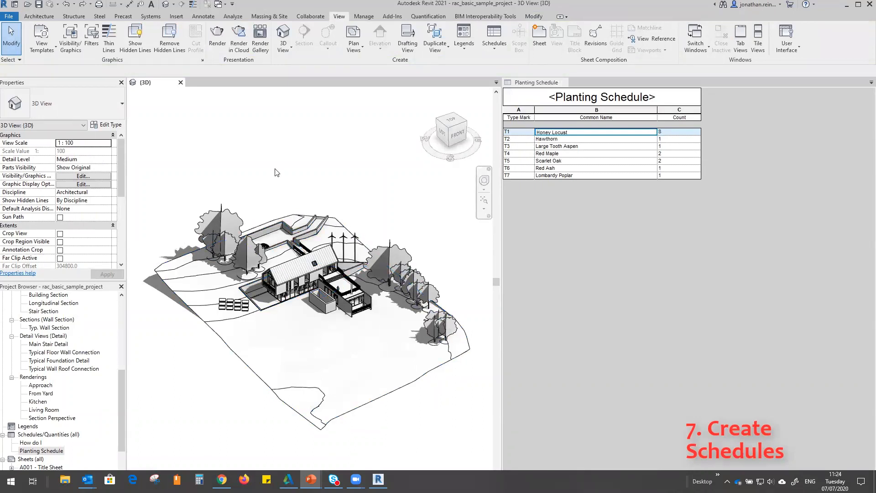
- Start a new schedule for the Furniture category, view its available fields, and cancel it
click(57, 435)
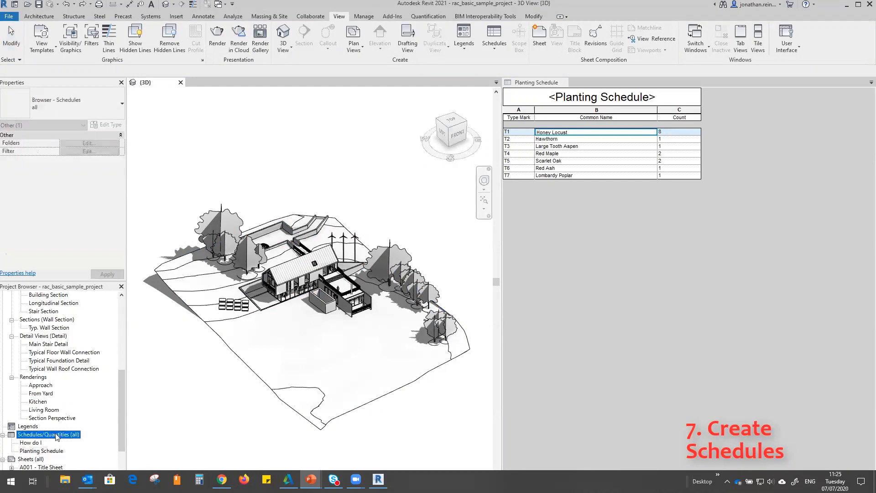
right_click(57, 437)
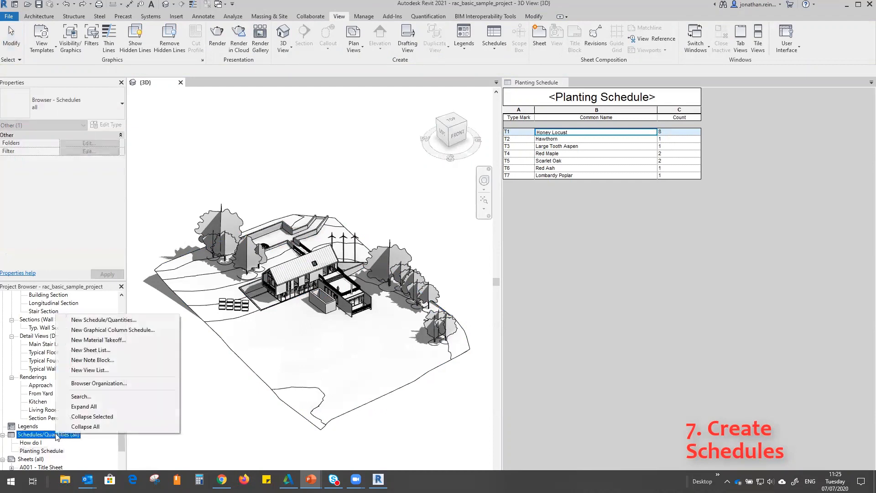
click(140, 323)
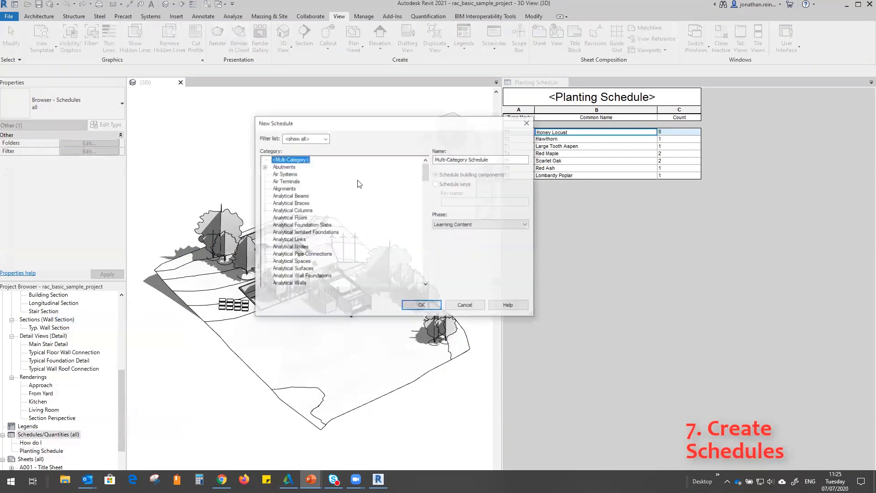
drag(333, 131, 229, 141)
drag(319, 188, 318, 238)
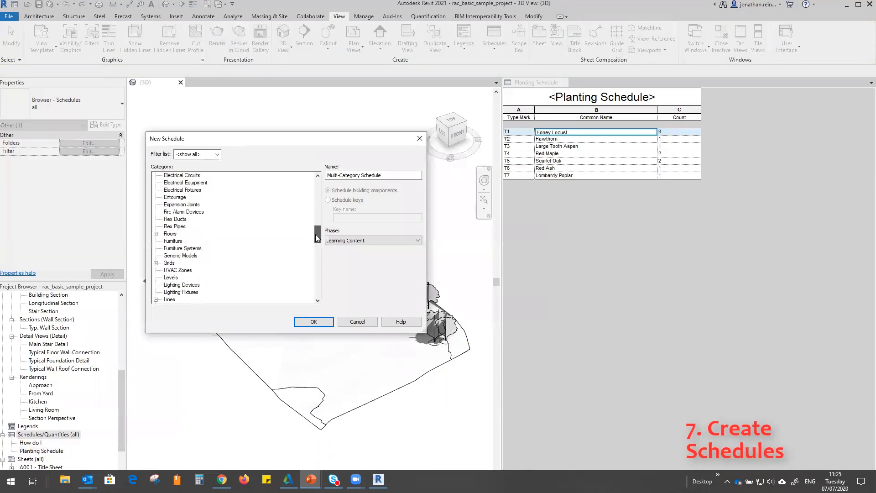
click(173, 241)
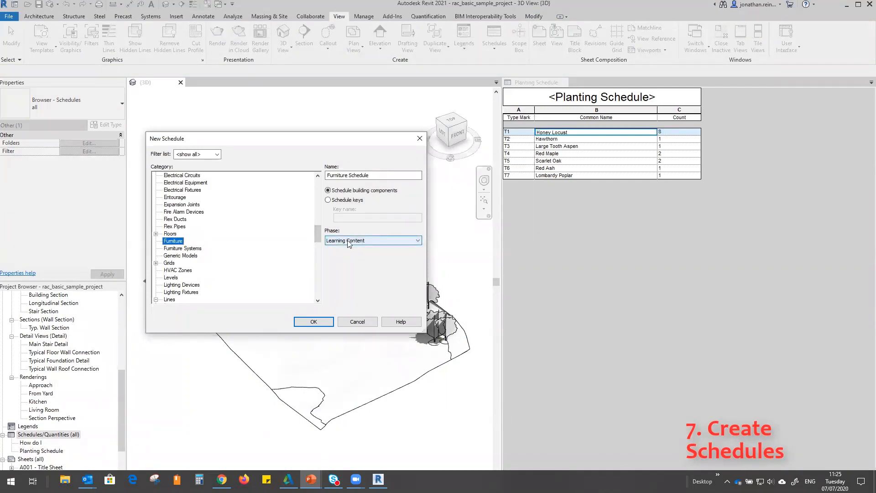
click(331, 323)
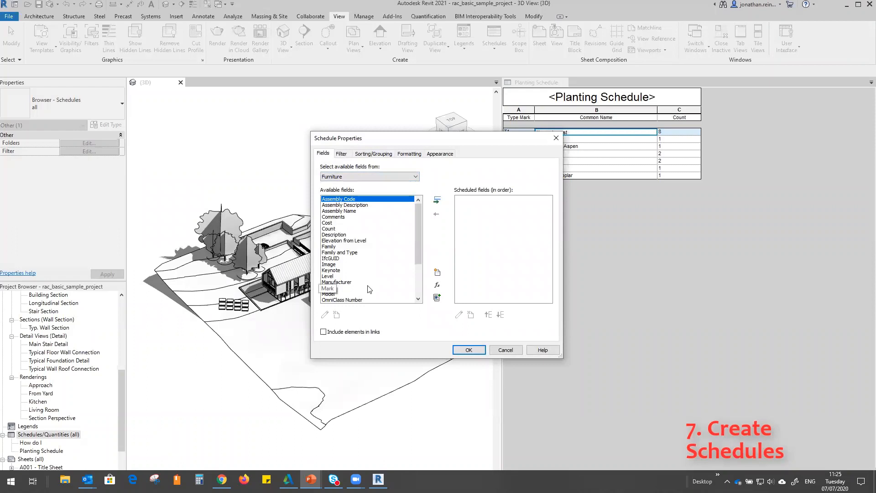
click(505, 349)
- Open the Level 1 floor plan and show the Living room
scroll(50, 346, up, 6)
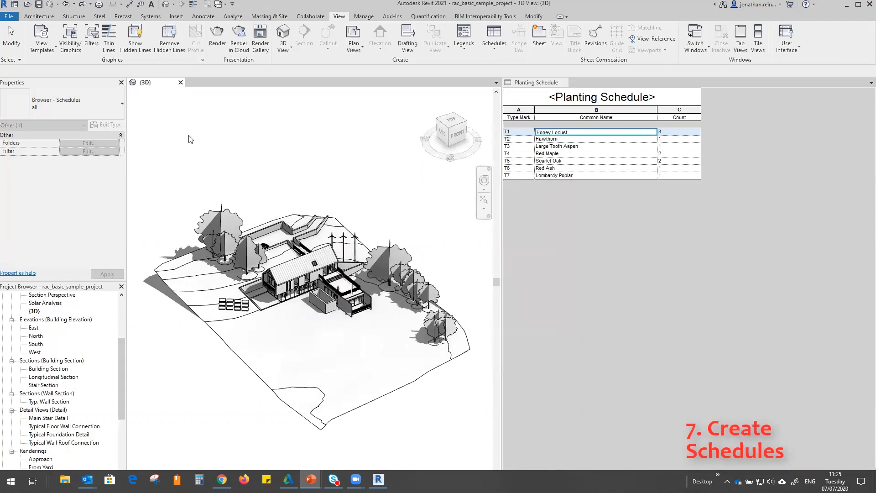
scroll(43, 316, up, 1)
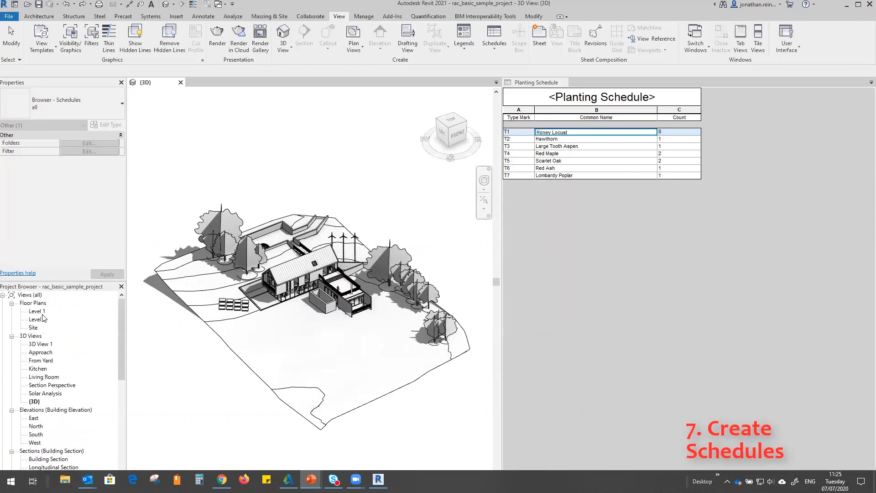
click(41, 313)
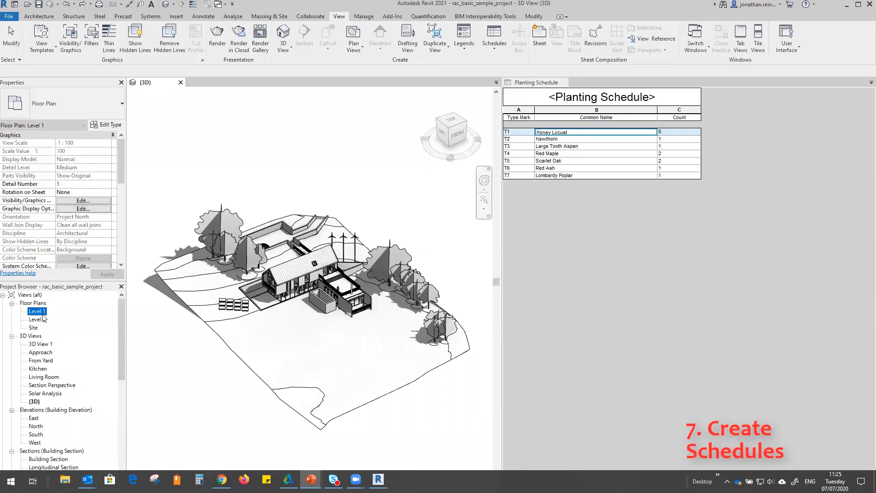
double_click(42, 314)
scroll(280, 312, up, 4)
scroll(280, 312, up, 2)
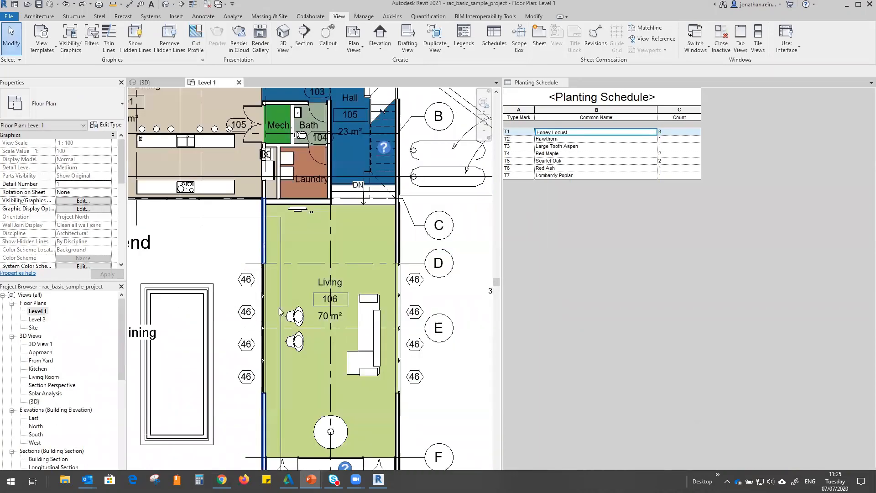
- Select the upper lounge chair in the Living room and examine its instance and type properties
scroll(280, 311, up, 3)
click(302, 299)
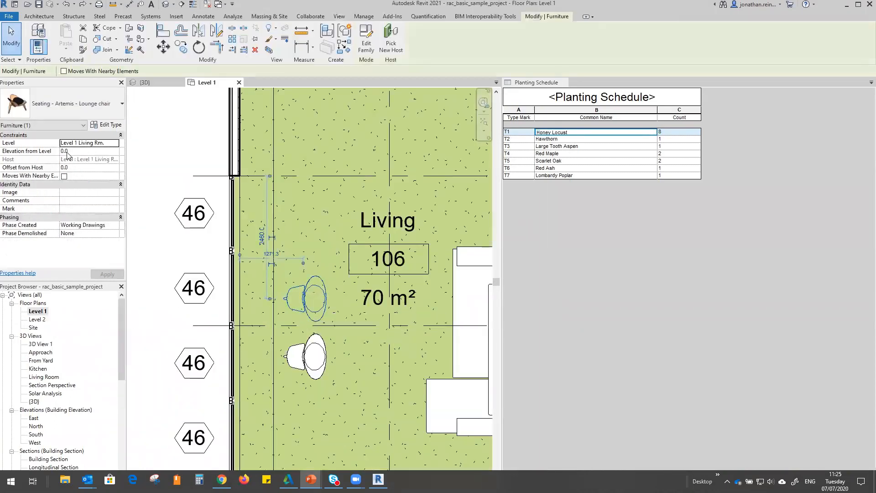
click(109, 125)
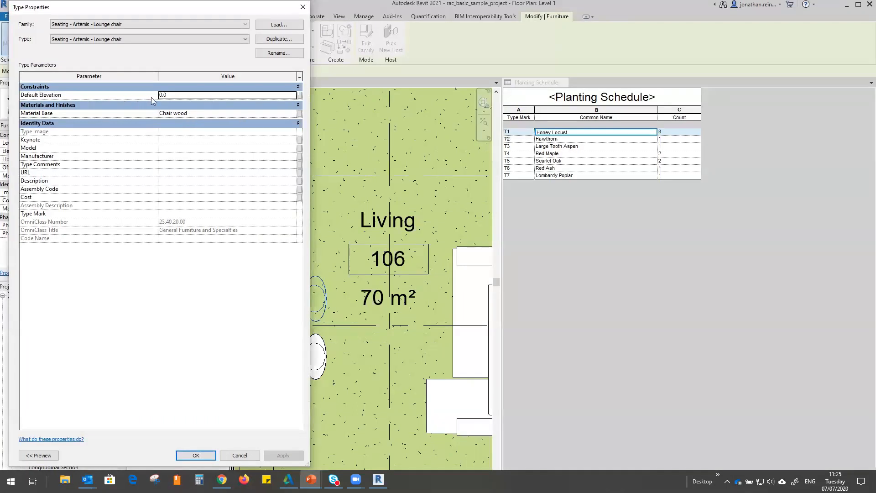
key(Escape)
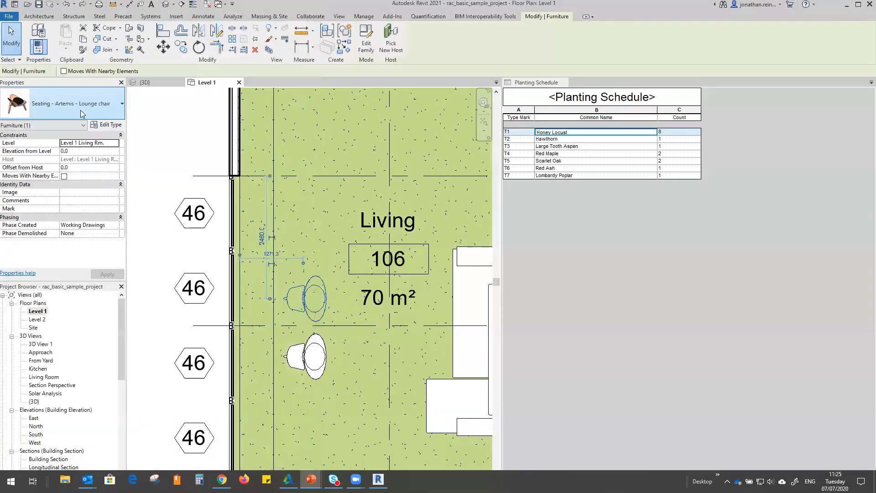
- Select the window in the wall beside the lounge chairs and examine its materials, dimensions and identity data
click(231, 283)
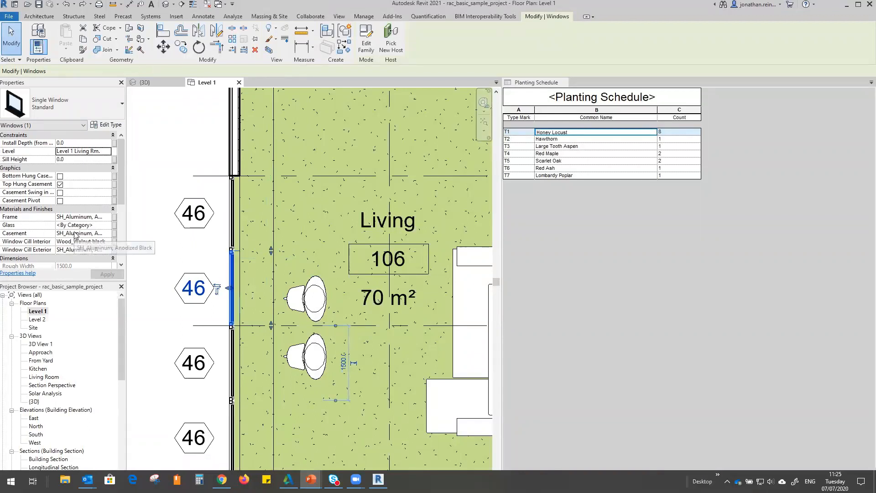
scroll(75, 235, down, 3)
key(Escape)
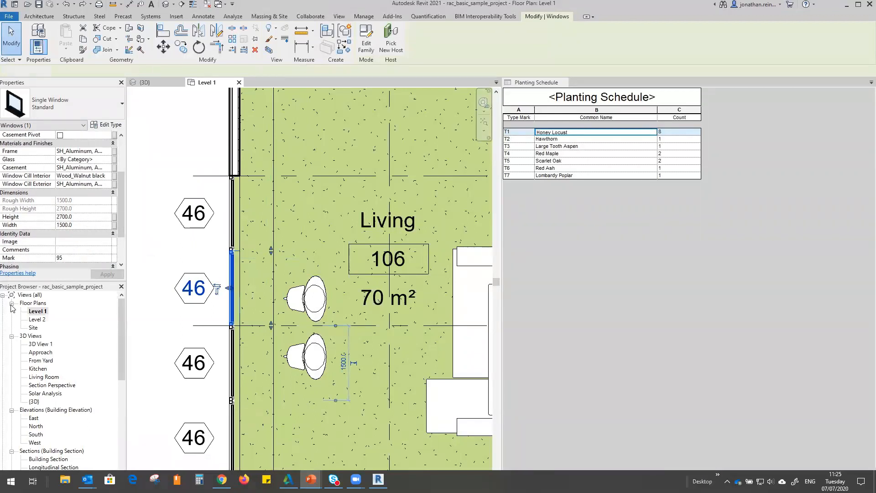
- Start a new schedule for the Furniture category with the phase set to Working Drawings
scroll(73, 396, down, 6)
scroll(73, 396, down, 2)
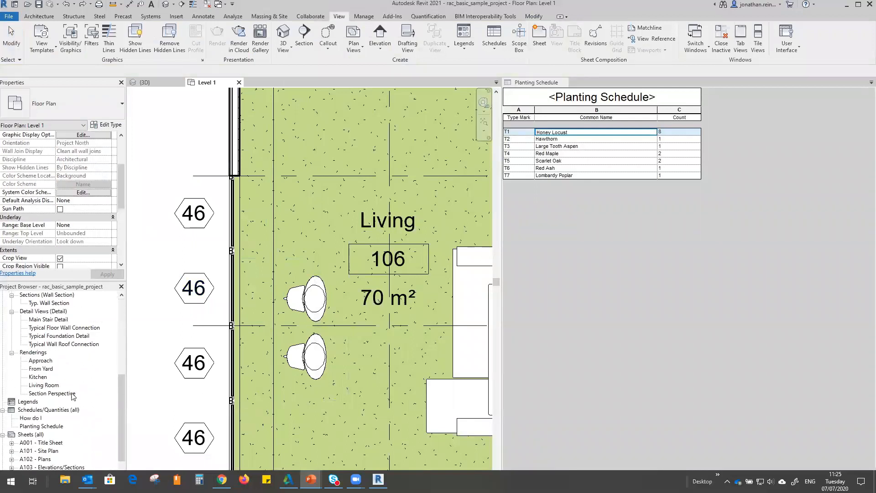
click(46, 410)
right_click(43, 410)
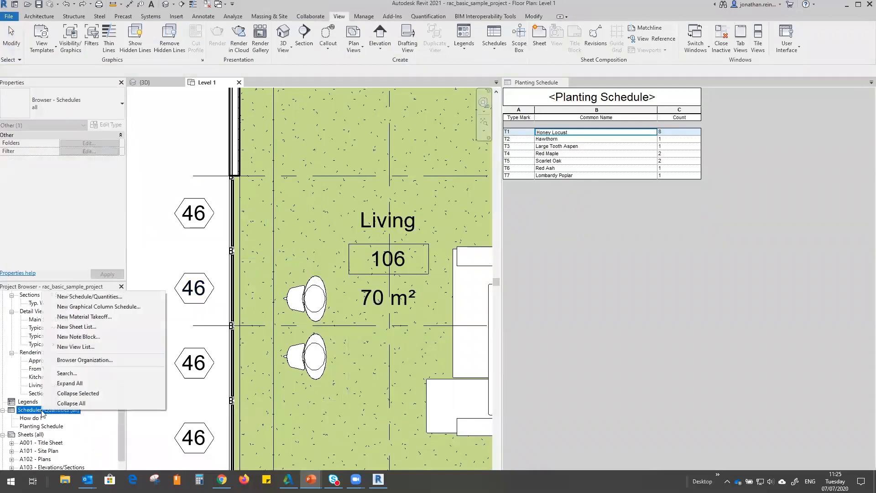
click(89, 297)
scroll(198, 266, down, 13)
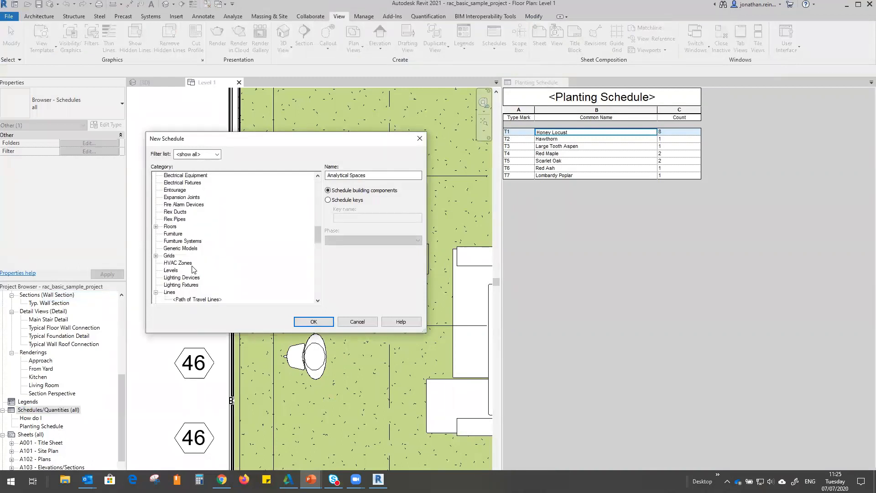
click(173, 233)
click(351, 240)
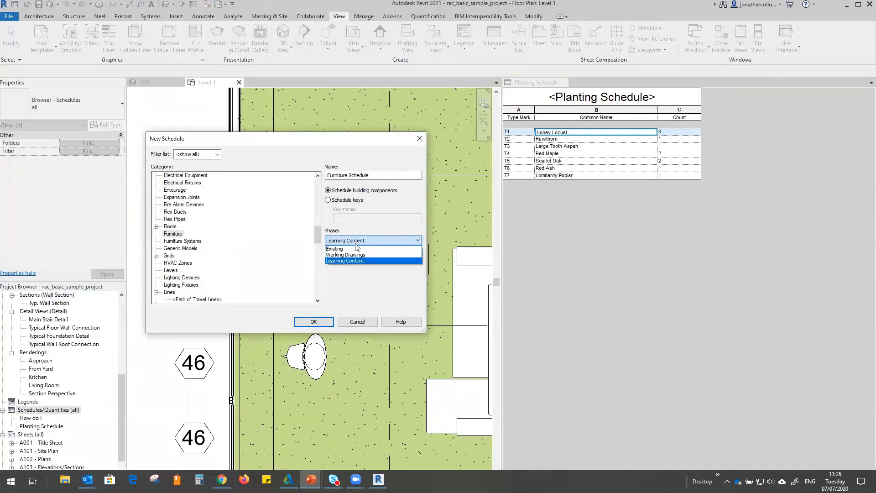
click(354, 250)
click(313, 321)
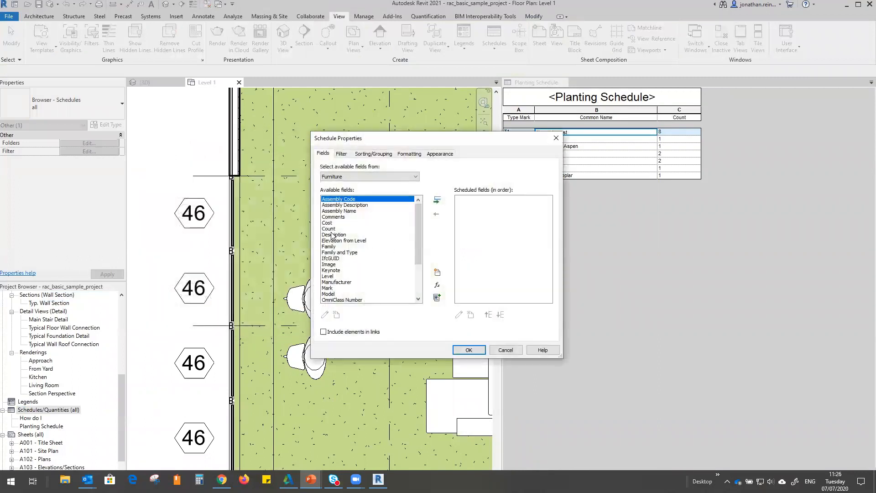
- Add the Count, Type and Family fields to the furniture schedule in that order
click(328, 229)
click(436, 201)
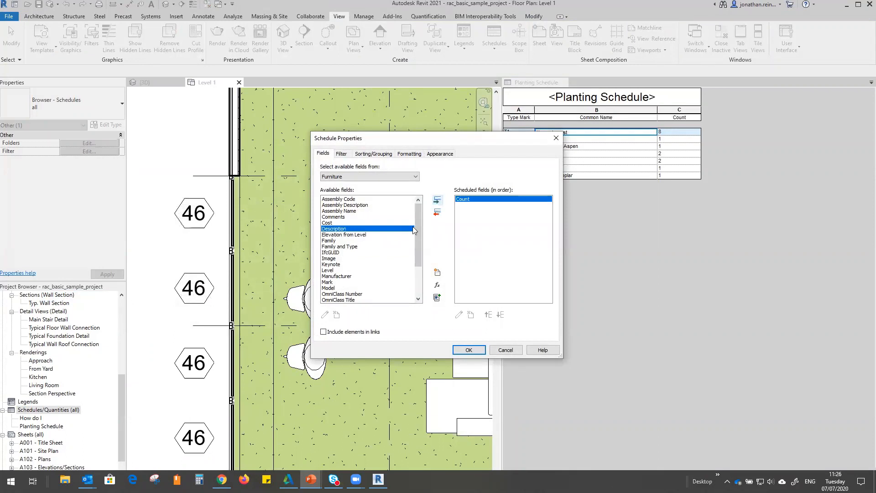
scroll(358, 297, down, 3)
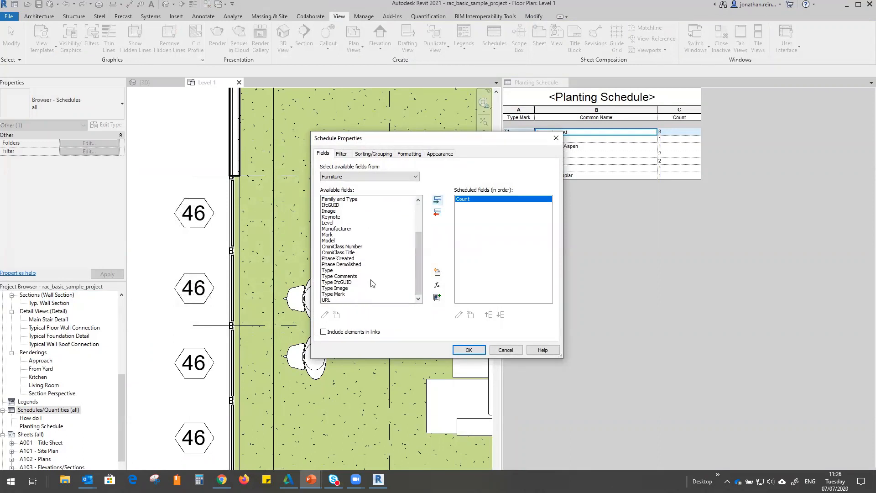
click(333, 270)
click(437, 201)
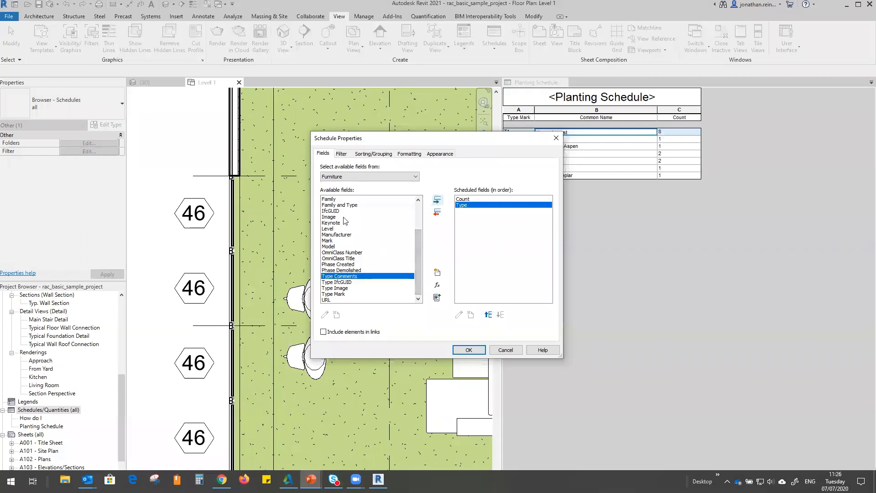
click(336, 200)
click(437, 201)
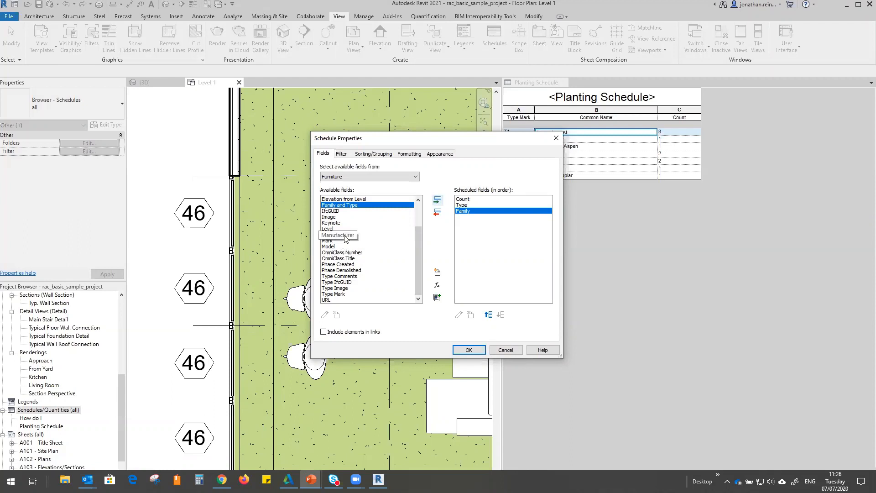
- Add the Level and Cost fields after Family and create the furniture schedule
click(330, 228)
click(437, 200)
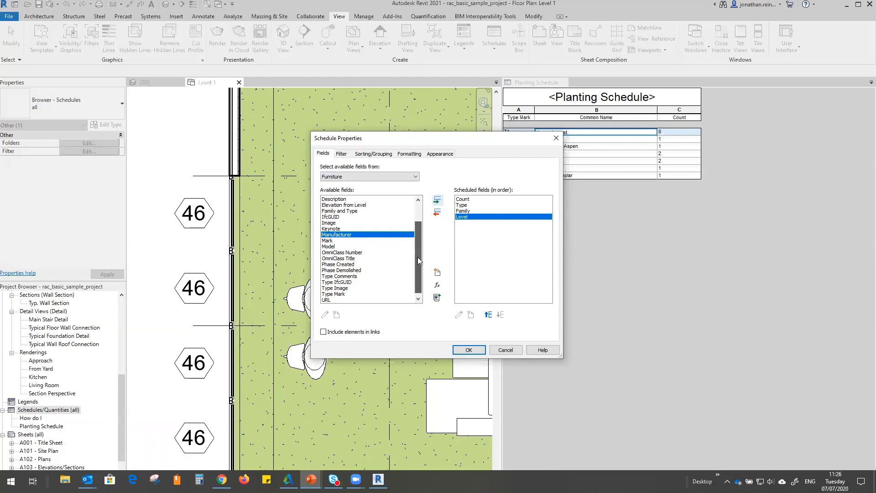
scroll(418, 256, up, 2)
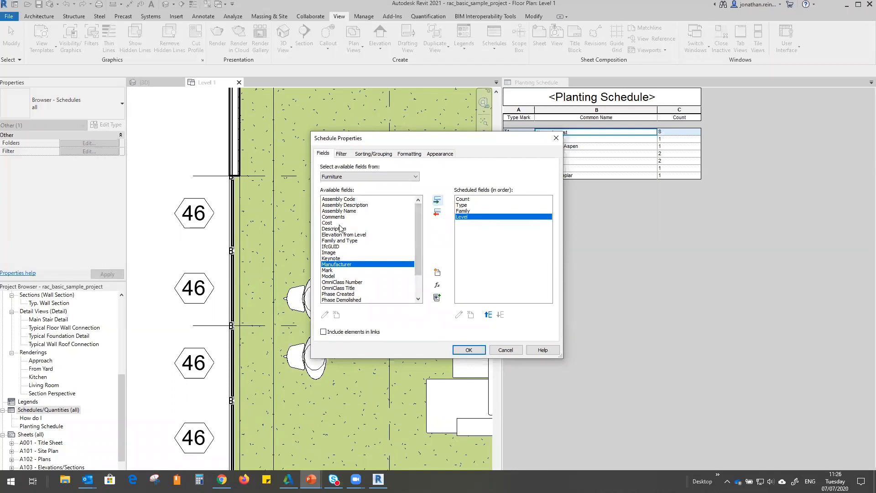
click(326, 223)
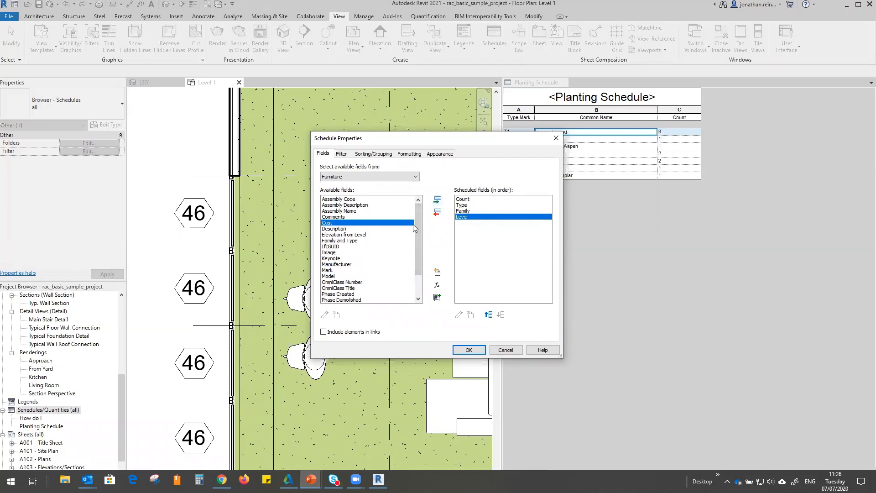
click(436, 201)
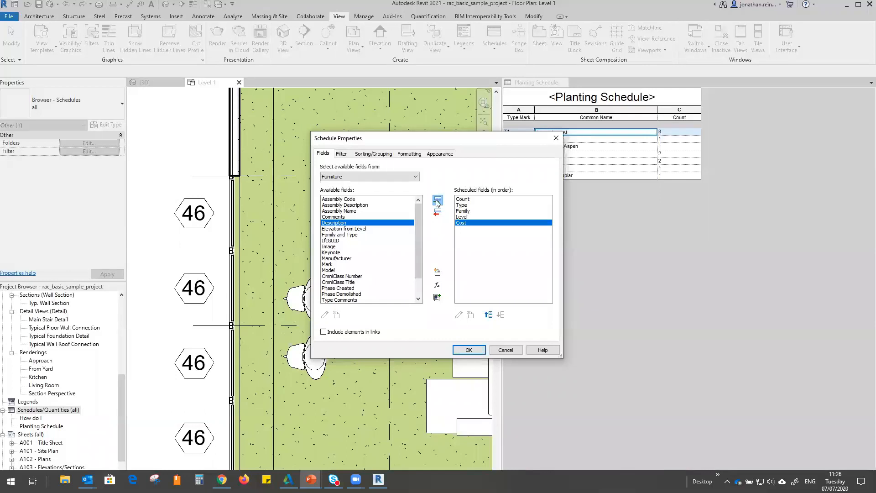
click(482, 350)
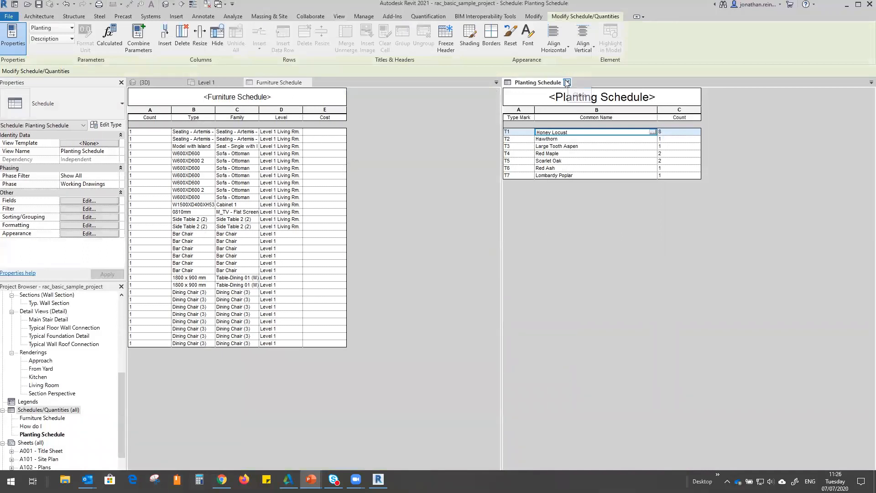
- Close the Planting Schedule and the Level 1 plan, tile the 3D view beside the Furniture Schedule, and fit the model in view
click(564, 82)
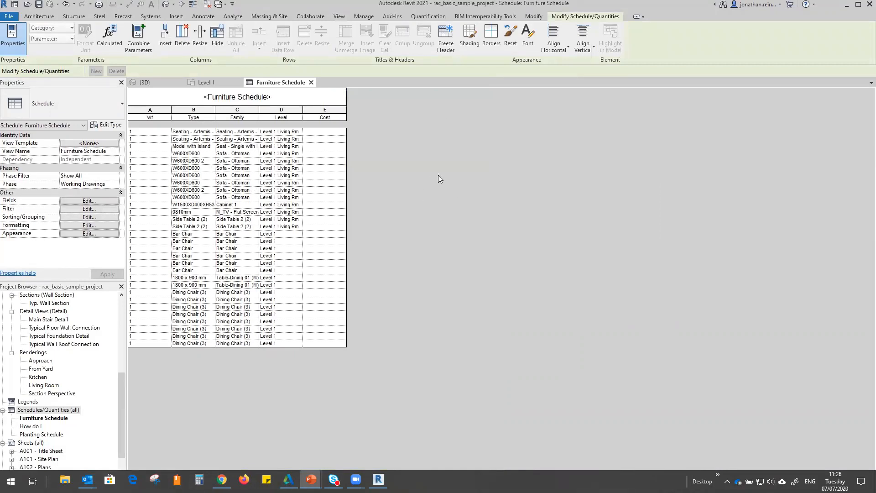
click(206, 83)
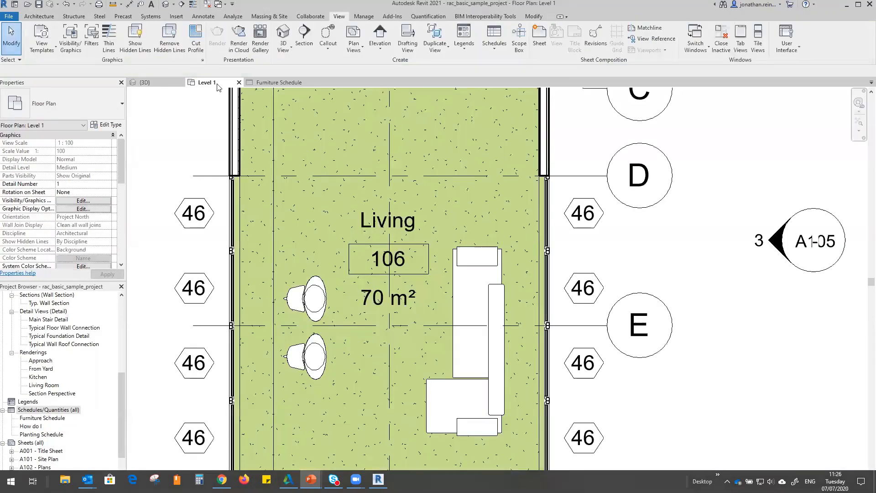
click(238, 82)
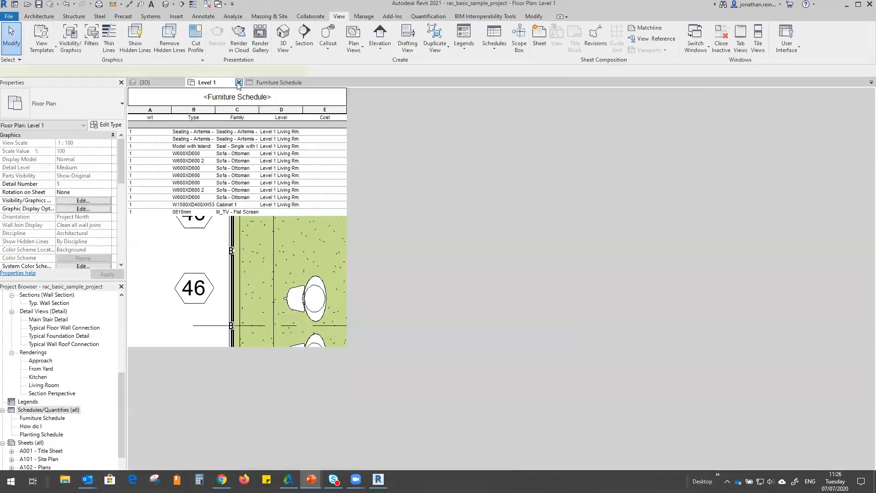
key(w)
key(t)
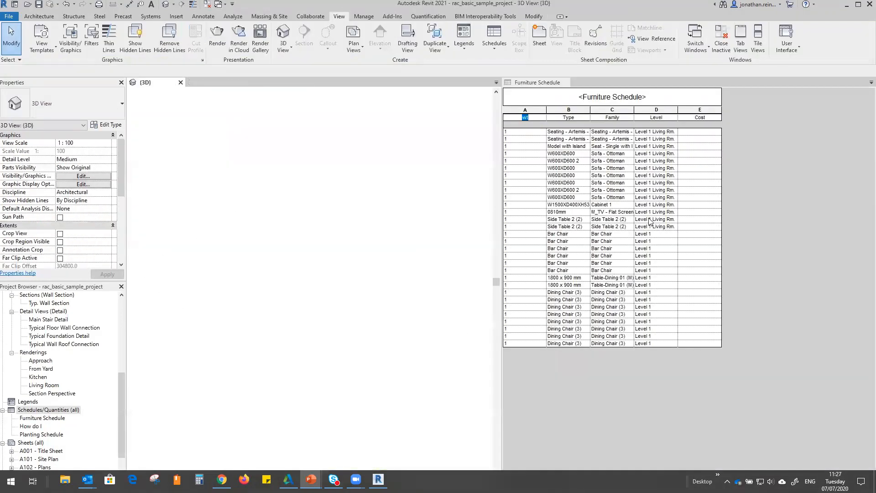
key(z)
key(a)
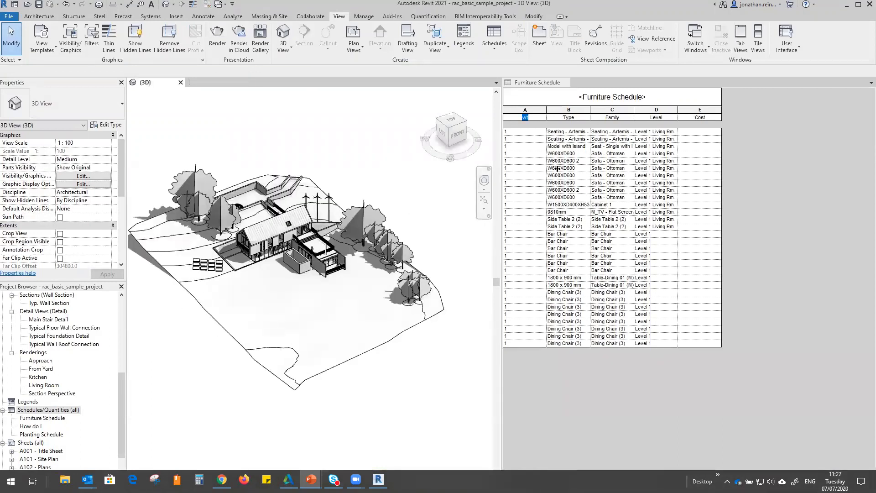
- Undo the heading change in the Furniture Schedule's first column and widen the Type column to show the full names
click(537, 120)
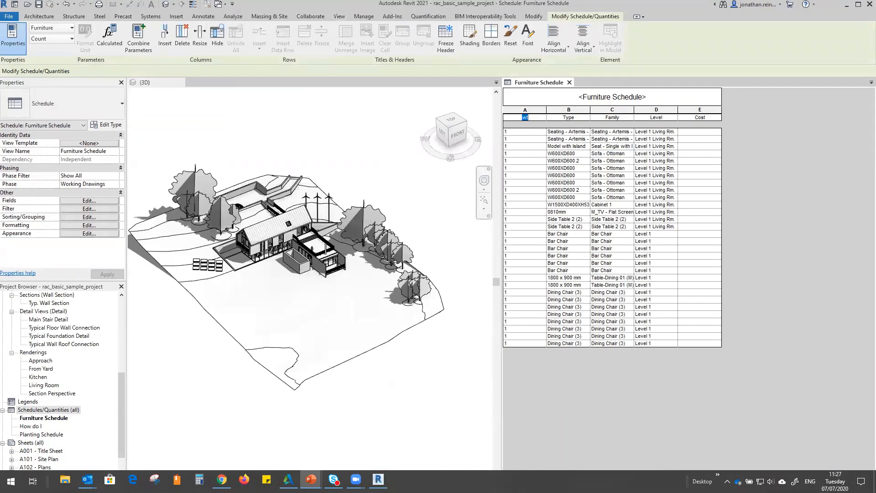
key(ctrl+z)
click(537, 118)
drag(590, 111, 633, 111)
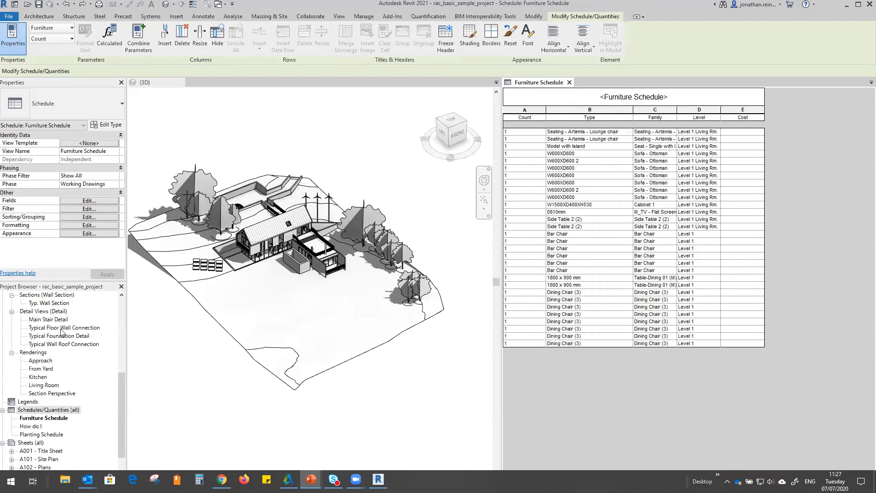
- Reopen the Level 1 floor plan and place it in the same view group as the 3D view, beside the Furniture Schedule
scroll(52, 363, up, 5)
scroll(51, 363, up, 3)
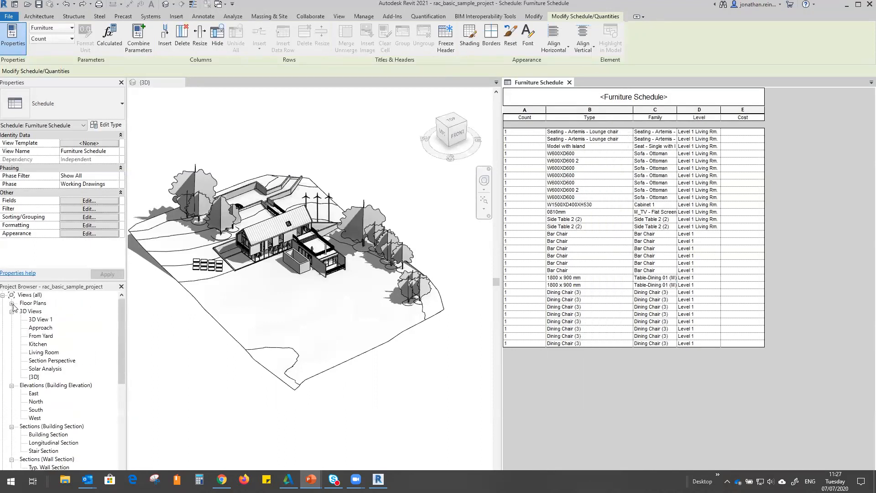
click(11, 304)
click(33, 312)
double_click(33, 312)
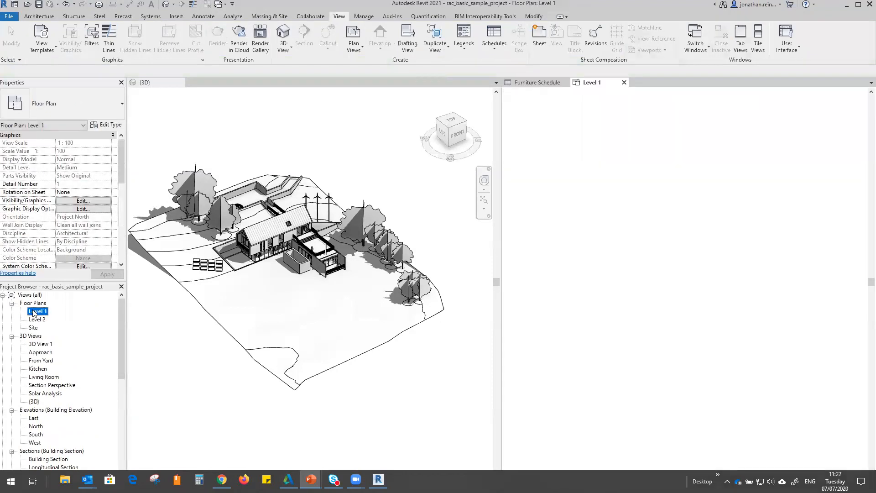
drag(388, 154, 148, 86)
- Highlight the two lounge chairs, a bar chair and a dining chair in the plan by selecting their Furniture Schedule entries
click(587, 132)
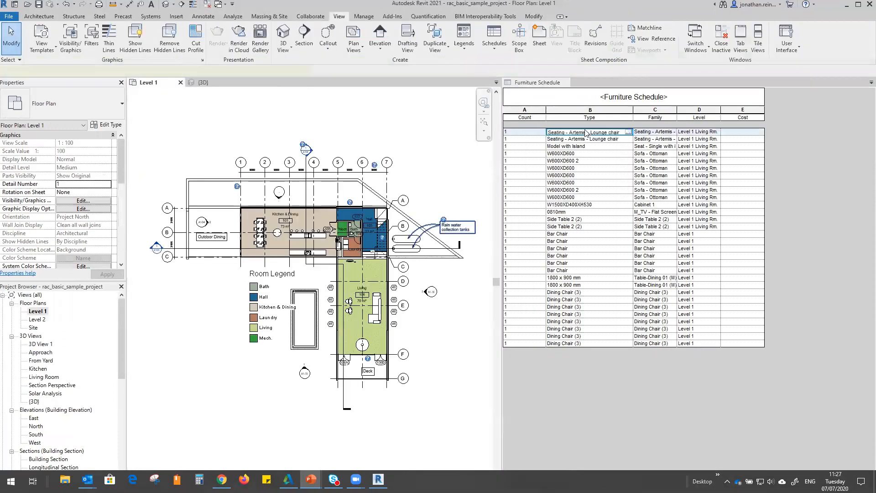
scroll(363, 317, up, 4)
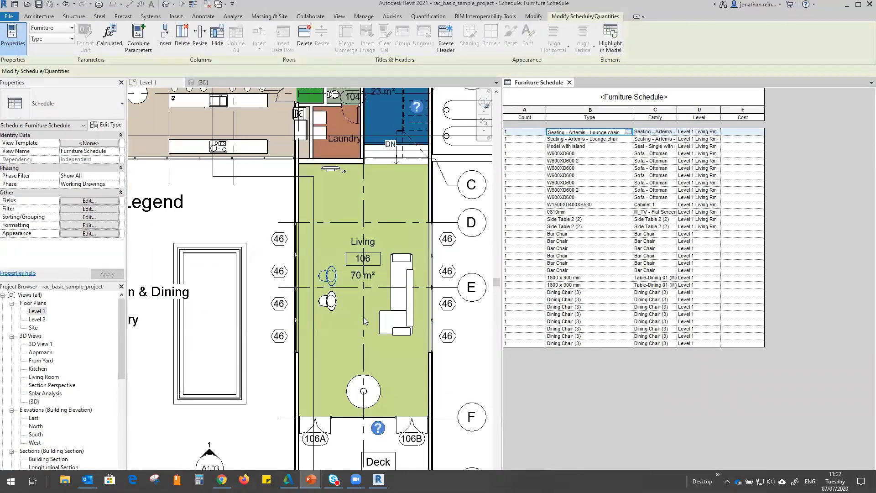
scroll(363, 317, up, 1)
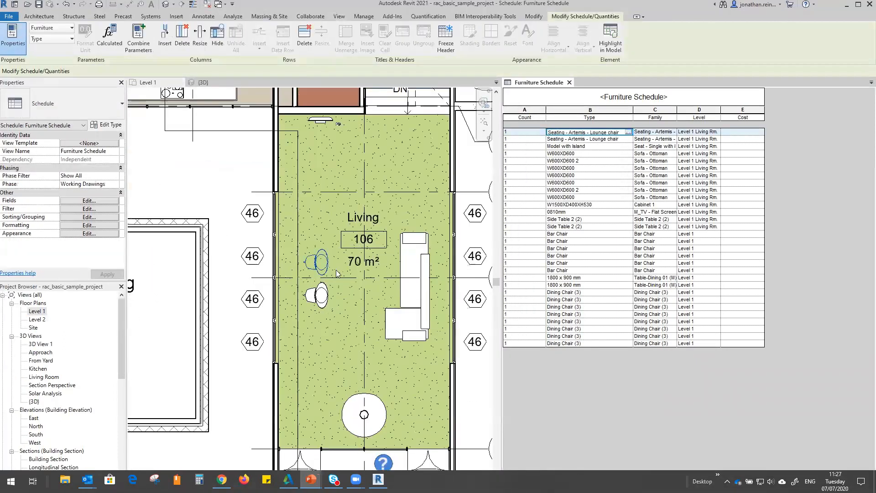
click(593, 139)
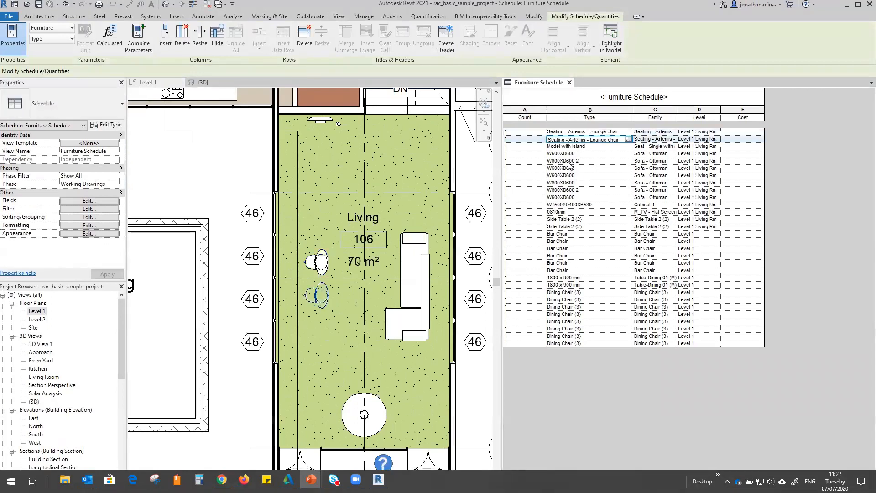
click(569, 251)
click(569, 321)
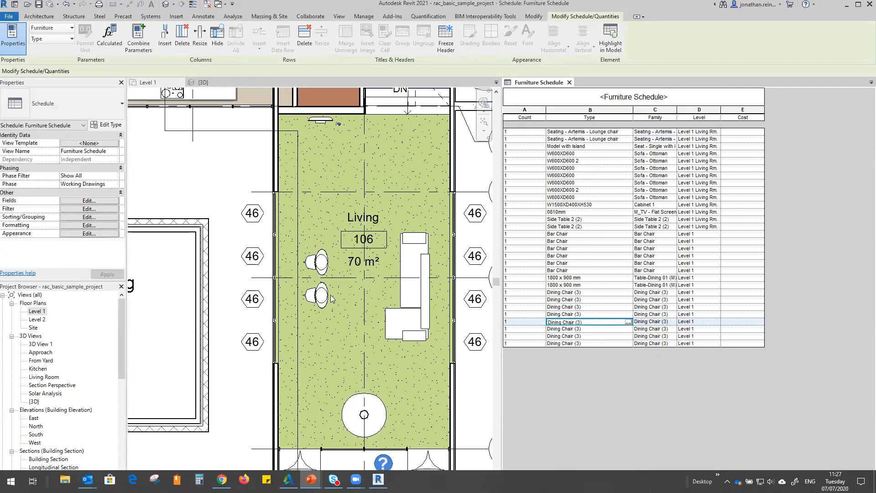
scroll(330, 294, down, 4)
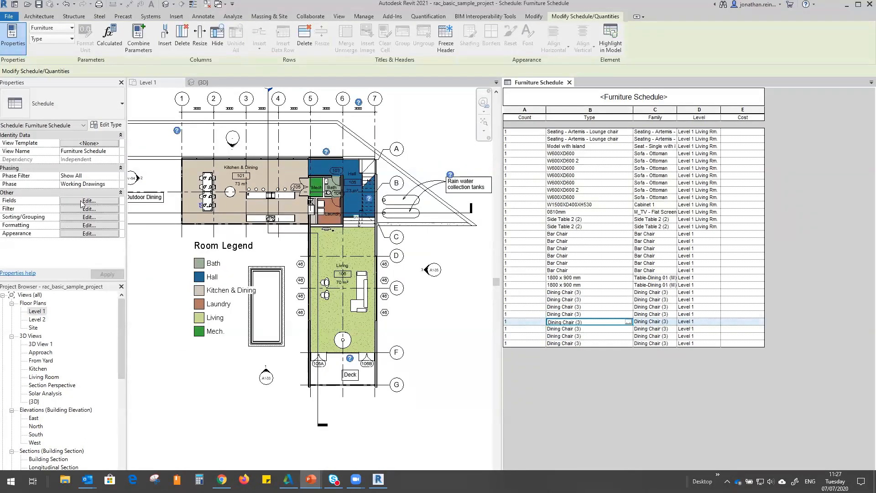
- Open the filter settings of the Furniture Schedule
click(93, 210)
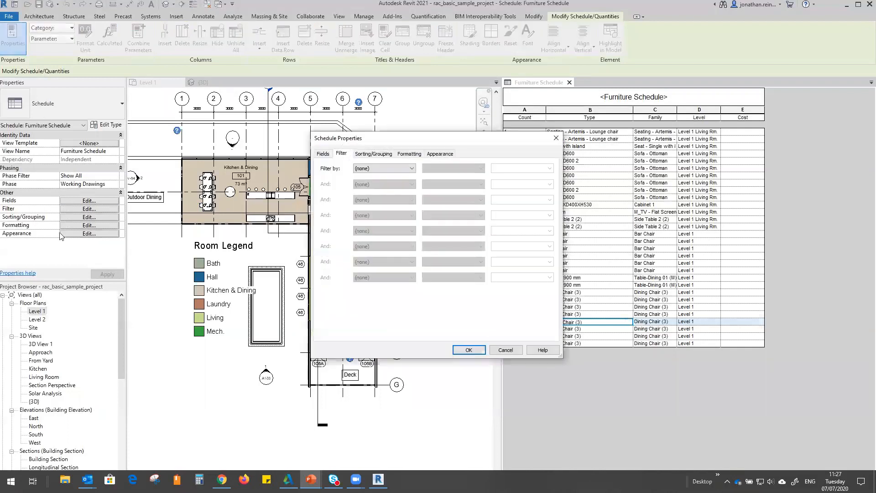
- Filter the furniture schedule by Level equals Level 1 Living Rm
click(395, 170)
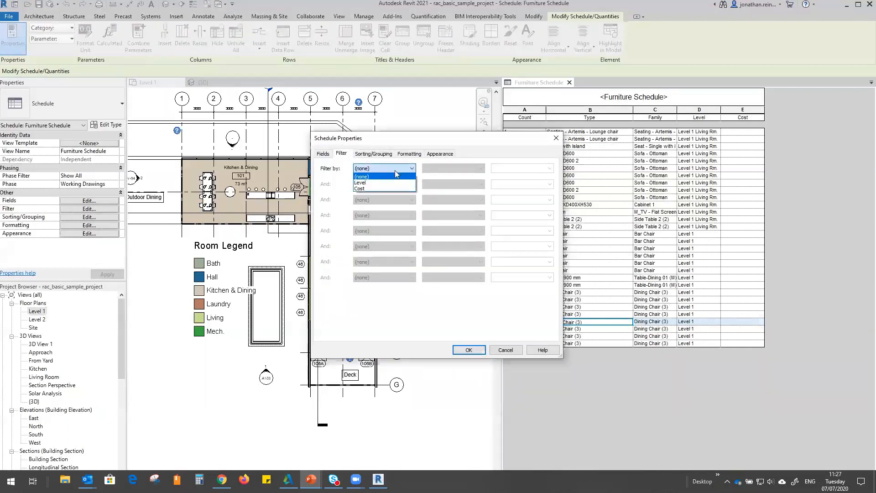
click(371, 182)
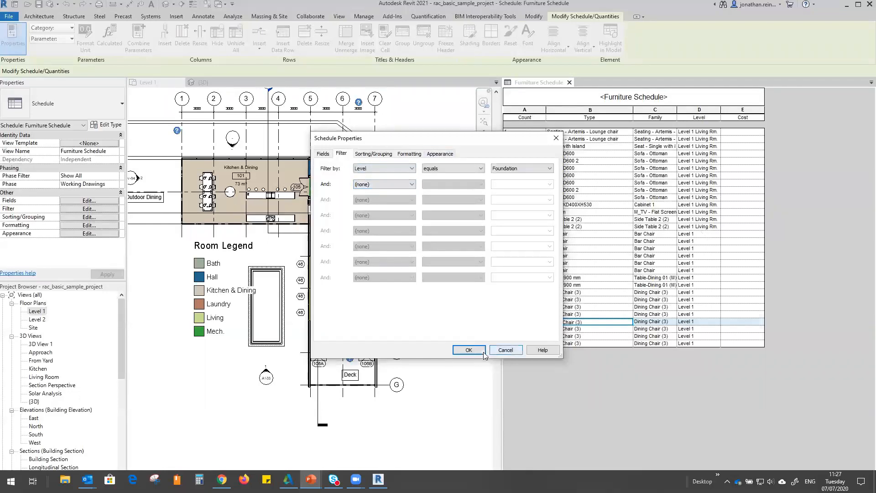
click(514, 169)
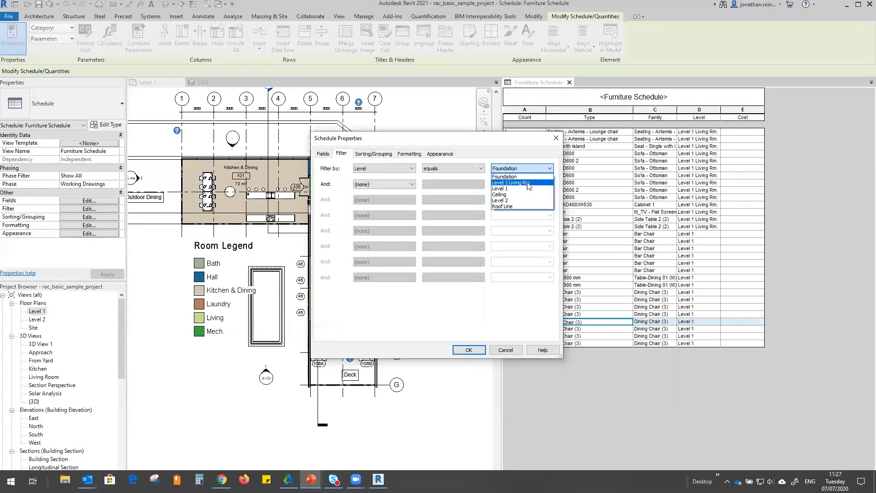
click(527, 183)
- Review the schedule's field, formatting, appearance and sorting options, keep sorting at none, and apply the schedule properties
click(325, 155)
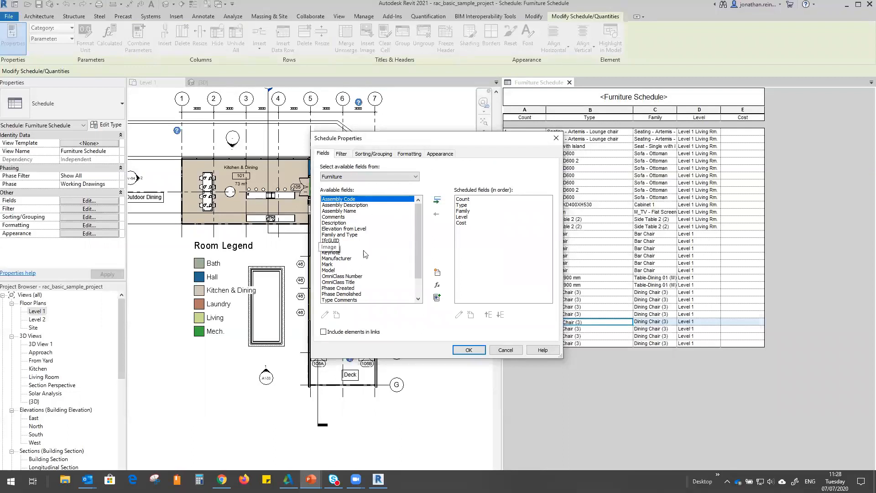
click(404, 154)
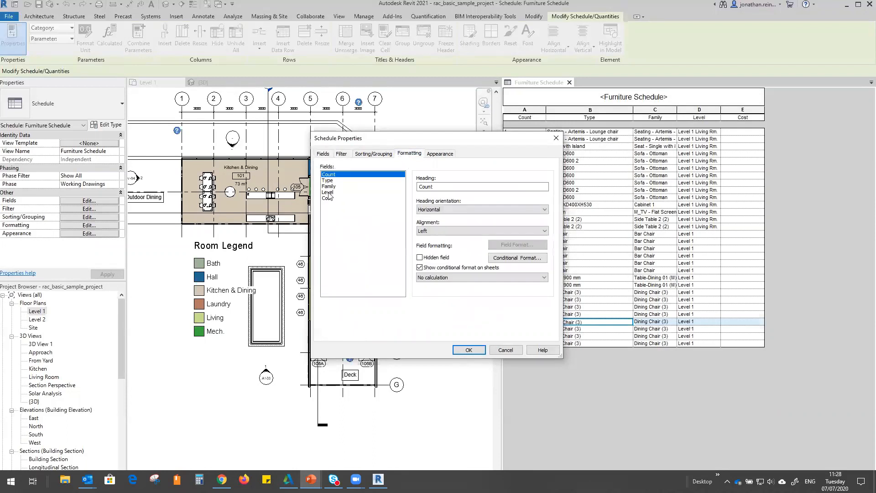
click(439, 154)
click(341, 154)
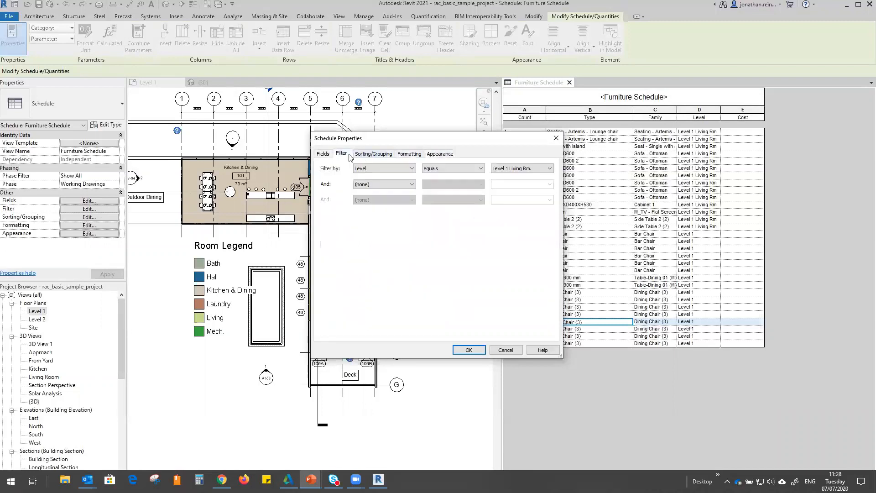
click(387, 155)
click(409, 169)
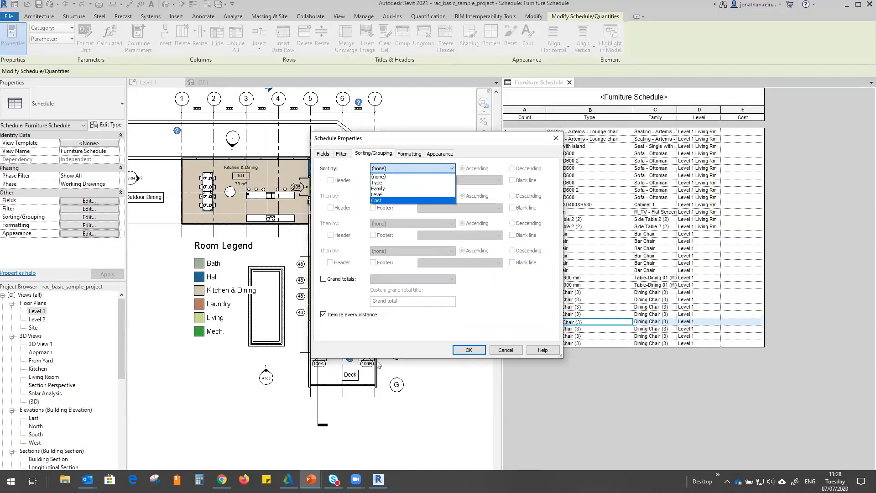
click(460, 320)
click(469, 349)
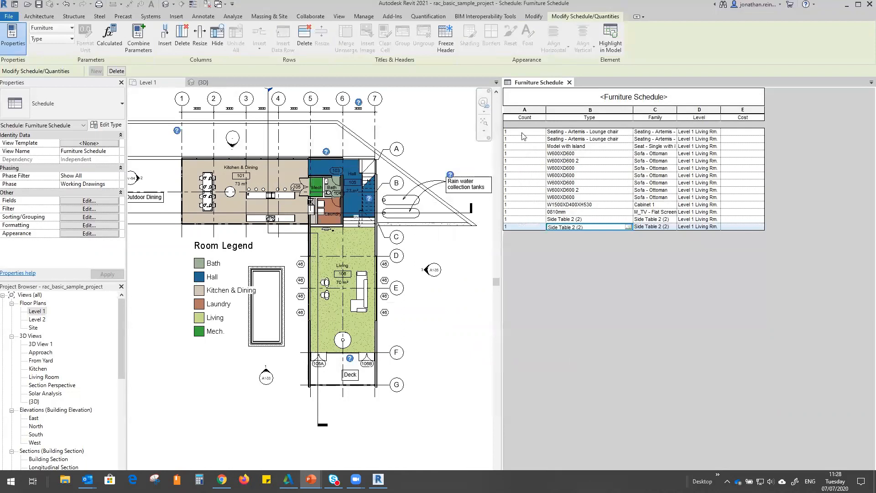
- Open sheet A001 - Title Sheet and delete the lowest rendering beside the title block
click(714, 139)
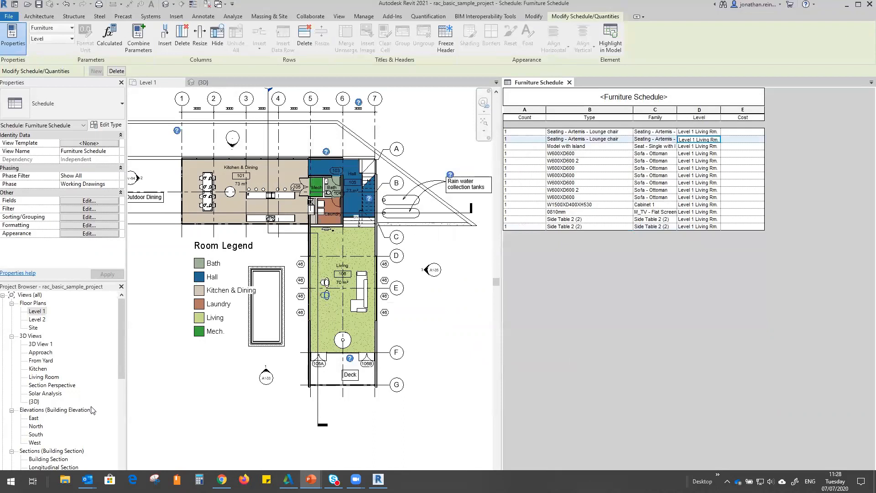
scroll(30, 452, down, 10)
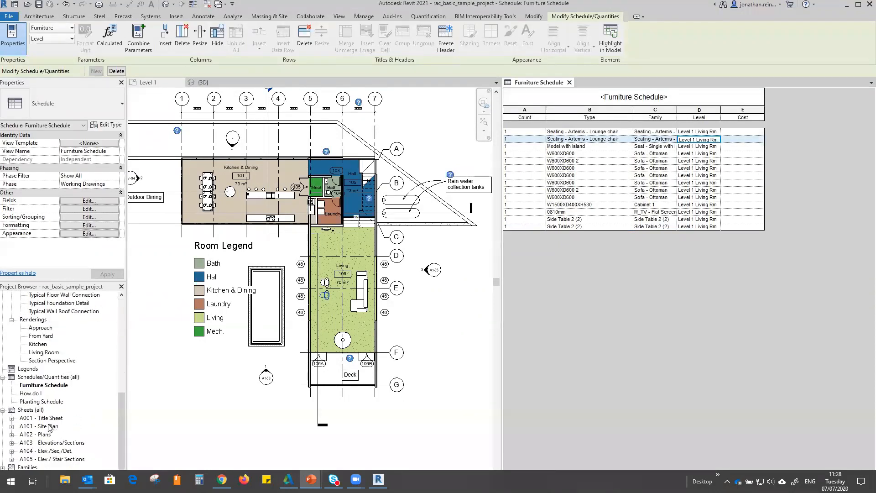
click(47, 421)
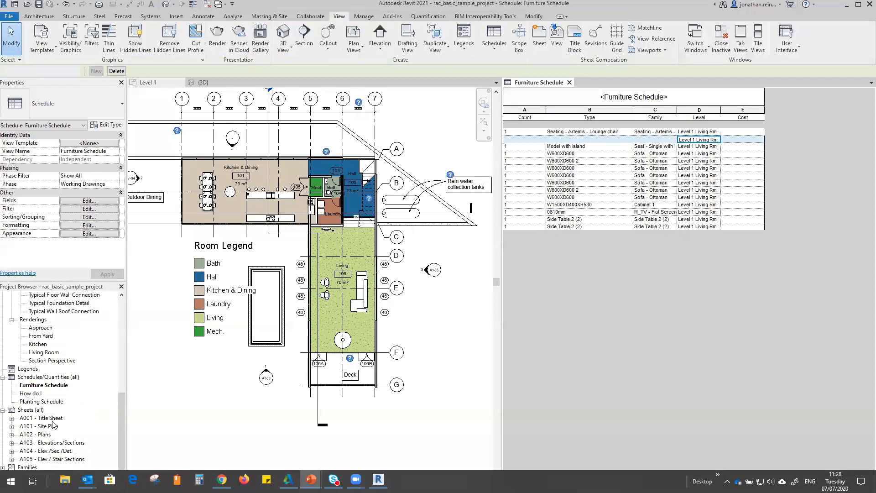
double_click(52, 421)
click(748, 362)
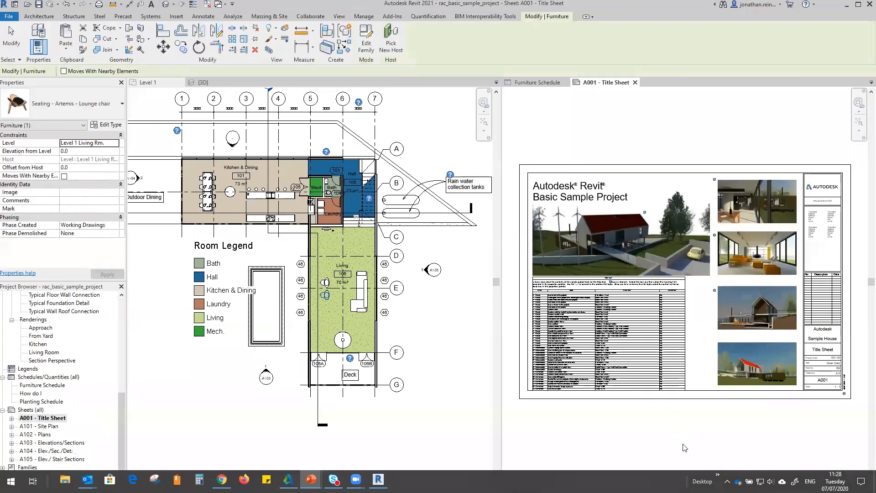
click(752, 425)
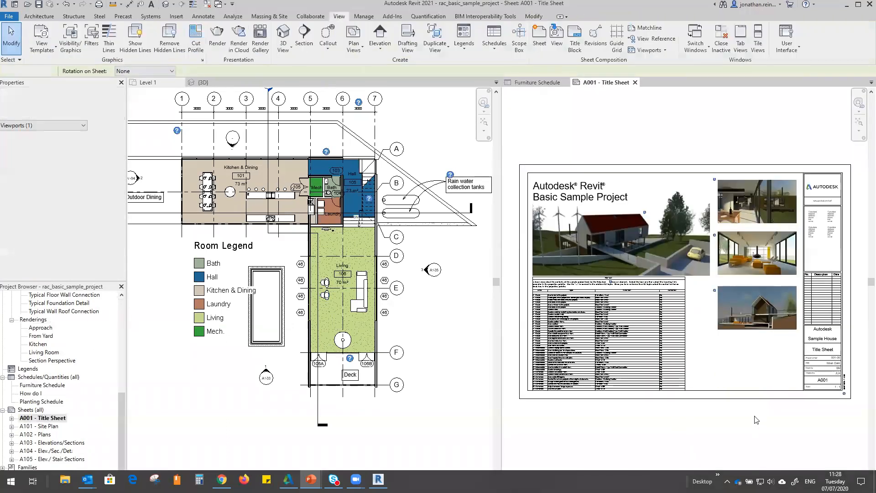
- Place the Furniture Schedule on the title sheet, in the space freed by the removed rendering
click(44, 385)
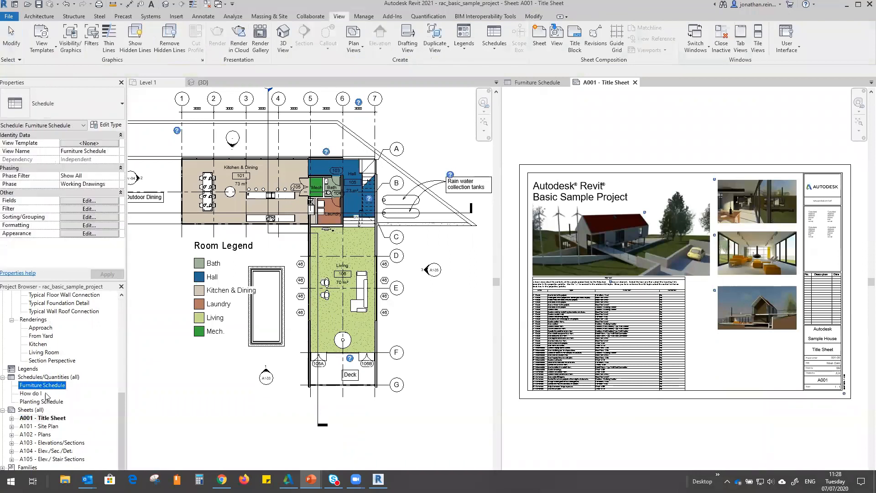
key(F2)
click(55, 394)
drag(29, 388, 748, 364)
click(716, 345)
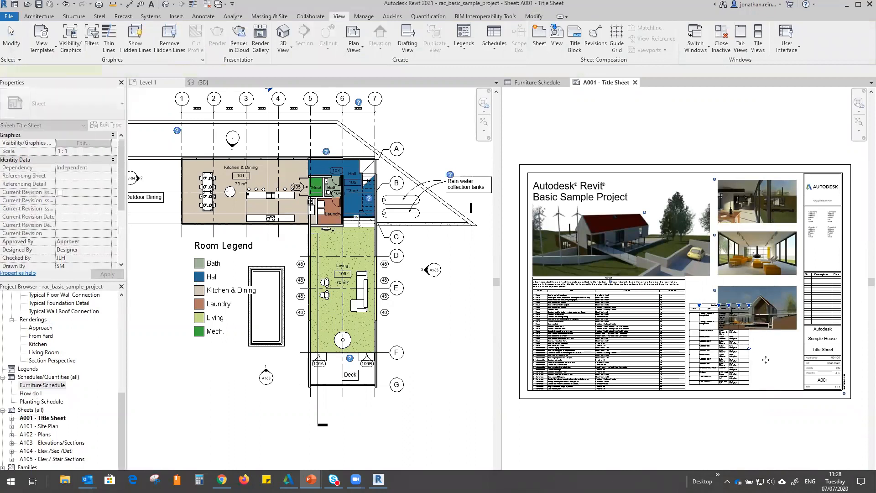
- Widen the placed furniture schedule's columns and move it down to the sheet's lower border beside the title block
scroll(764, 355, up, 4)
drag(657, 244, 828, 248)
drag(767, 359, 760, 435)
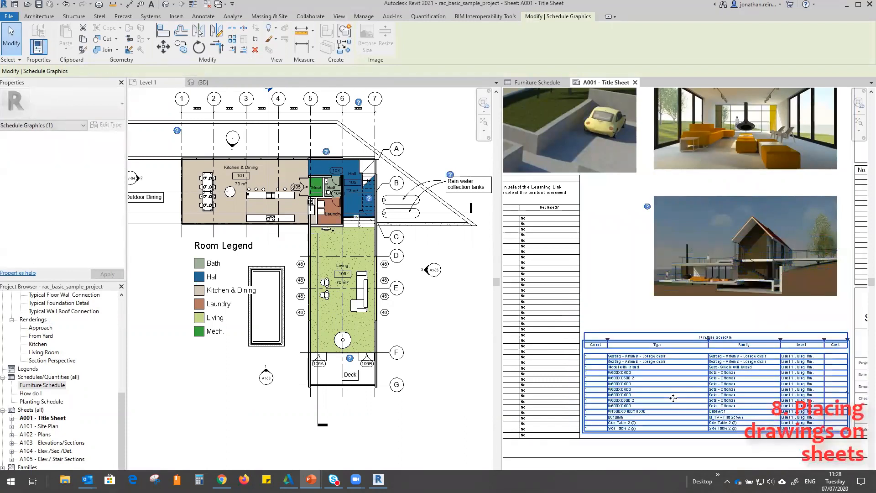
click(603, 312)
- Examine the placed furniture schedule and the title block up close, and the overall layout of the title sheet
scroll(607, 301, up, 2)
scroll(613, 280, up, 2)
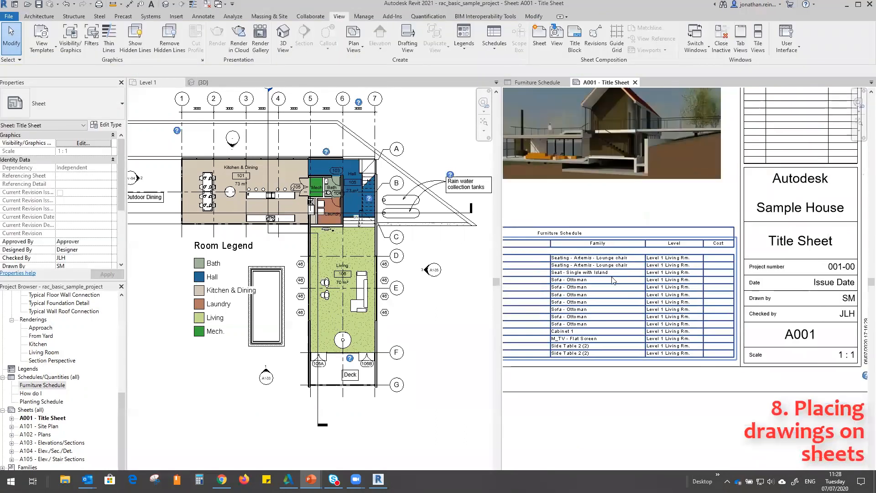
scroll(712, 211, up, 3)
scroll(778, 227, down, 3)
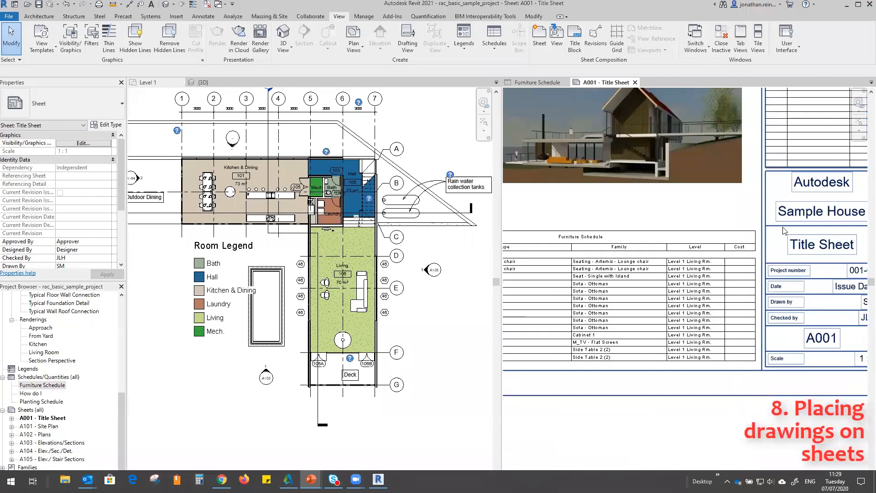
scroll(782, 227, down, 1)
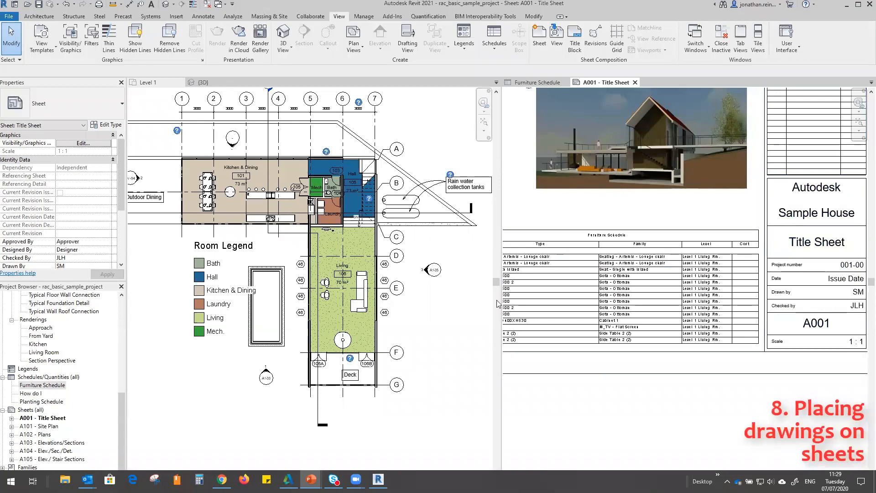
drag(496, 303, 344, 303)
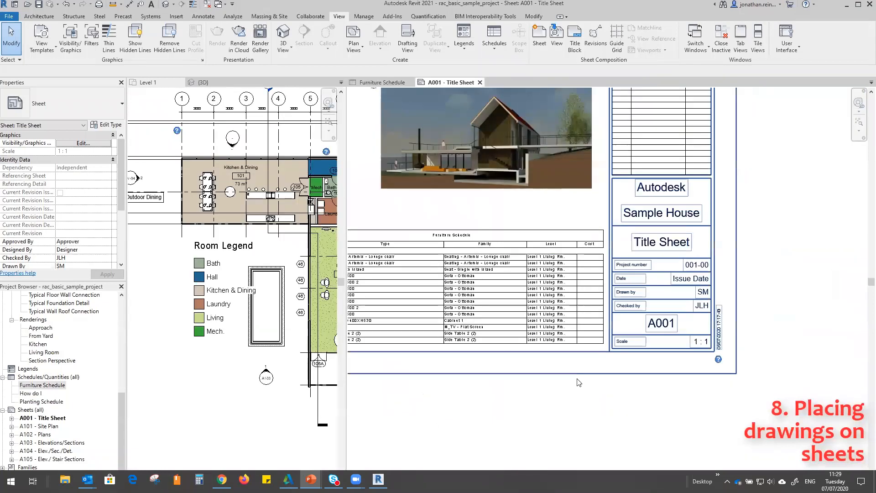
scroll(579, 382, down, 2)
middle_drag(489, 416, 602, 423)
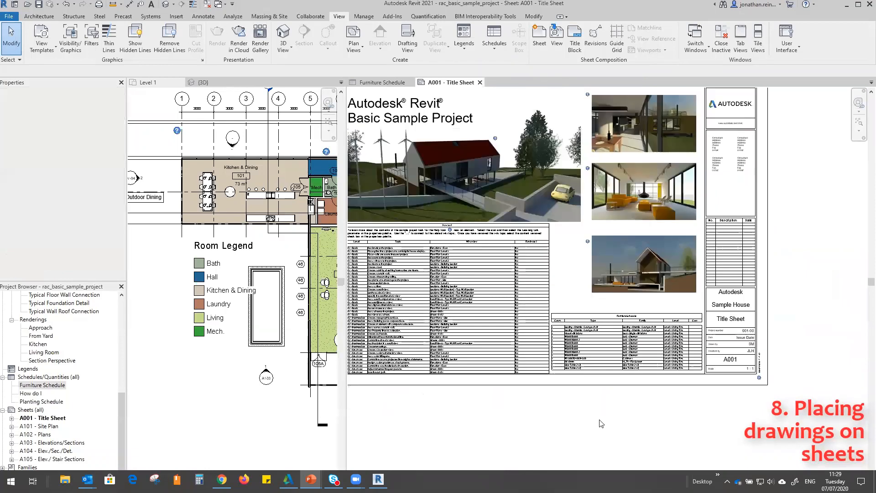
scroll(601, 424, down, 1)
drag(345, 407, 470, 407)
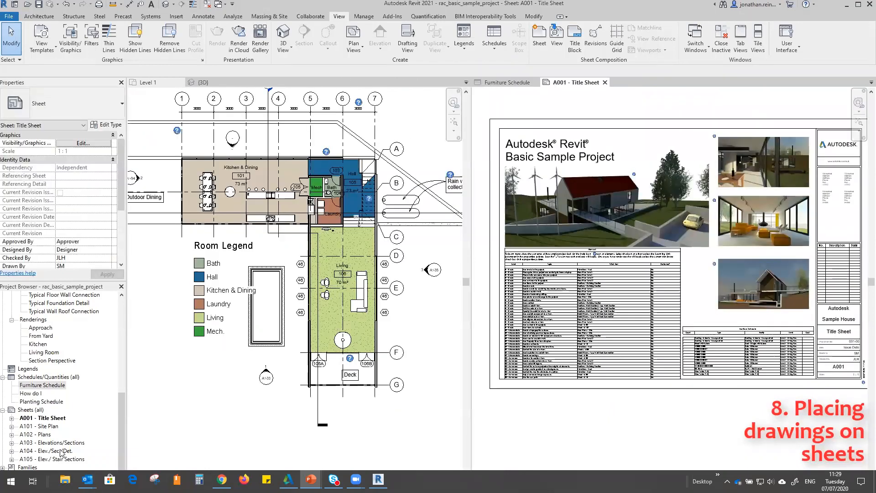
- Create a new sheet with the A1 metric titleblock
right_click(35, 410)
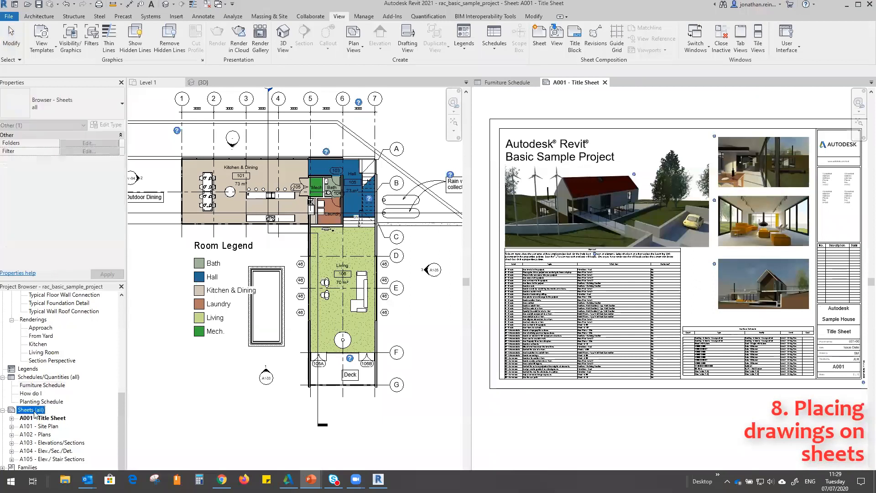
click(64, 338)
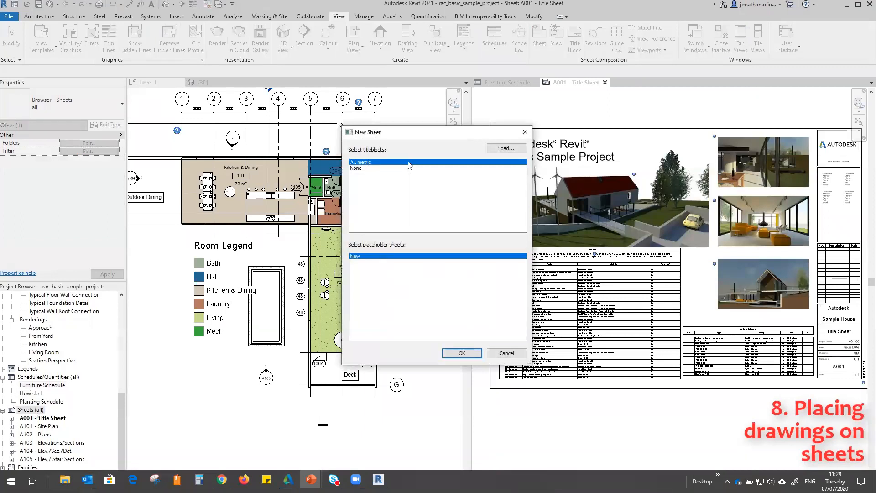
click(466, 353)
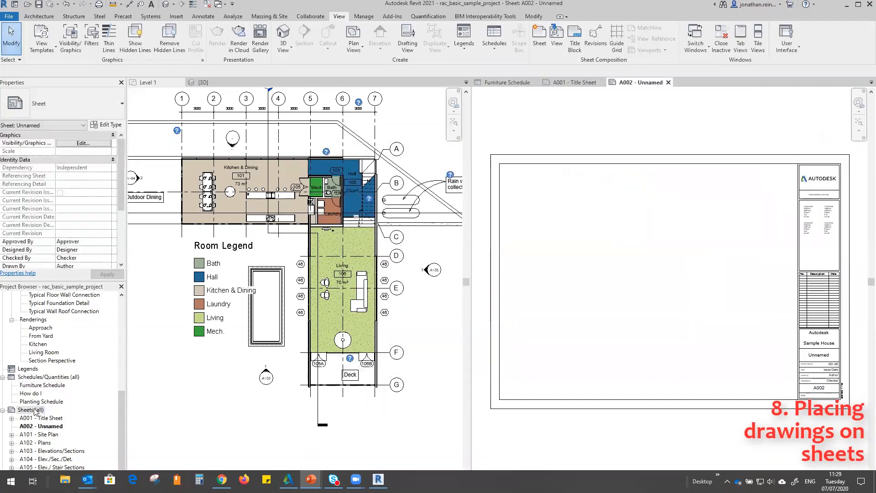
- Rename sheet A002 as Floor Plans, keeping its number
right_click(48, 425)
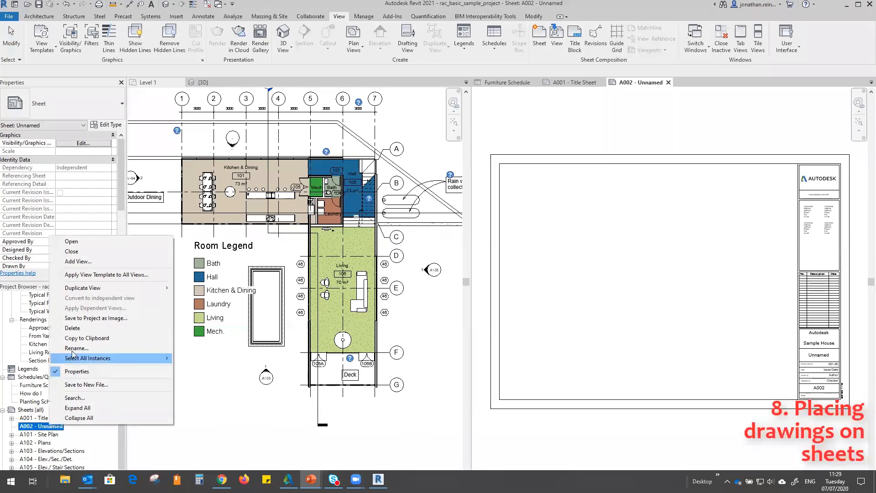
click(73, 348)
key(Tab)
text(F)
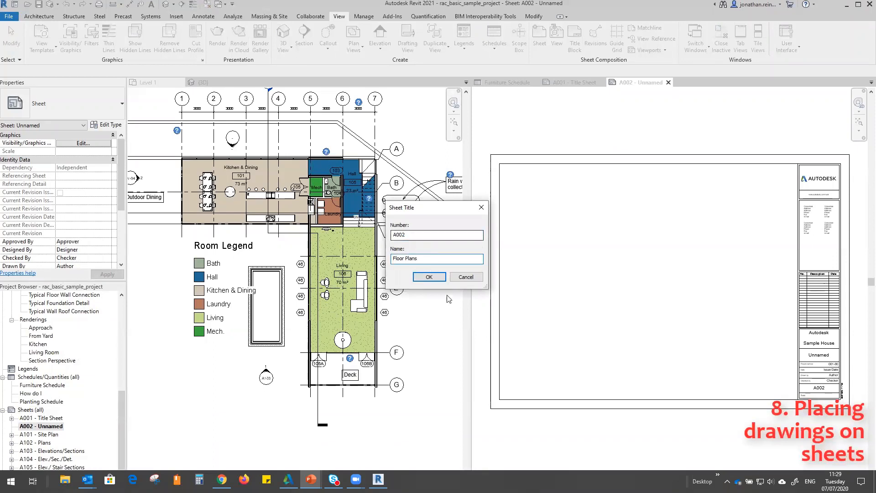
click(431, 277)
- Try to place the Level 1 floor plan on sheet A002 - Floor Plans
scroll(96, 402, up, 10)
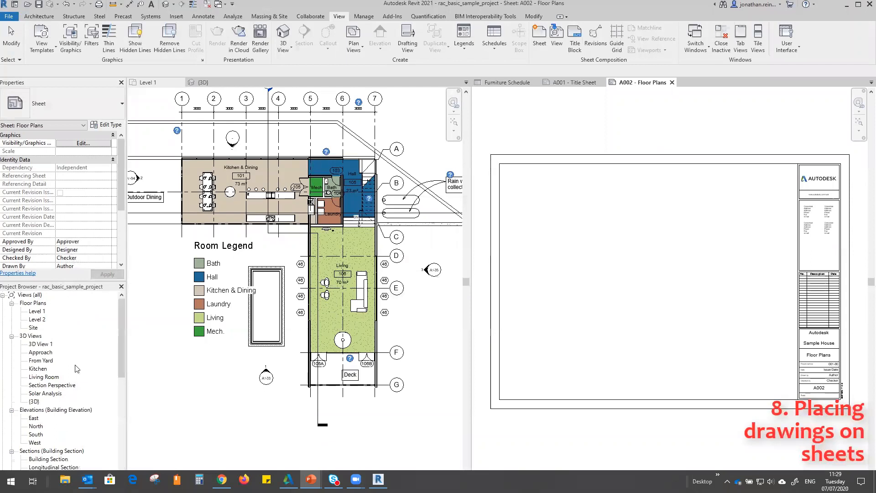
click(40, 312)
drag(32, 313, 582, 247)
click(495, 264)
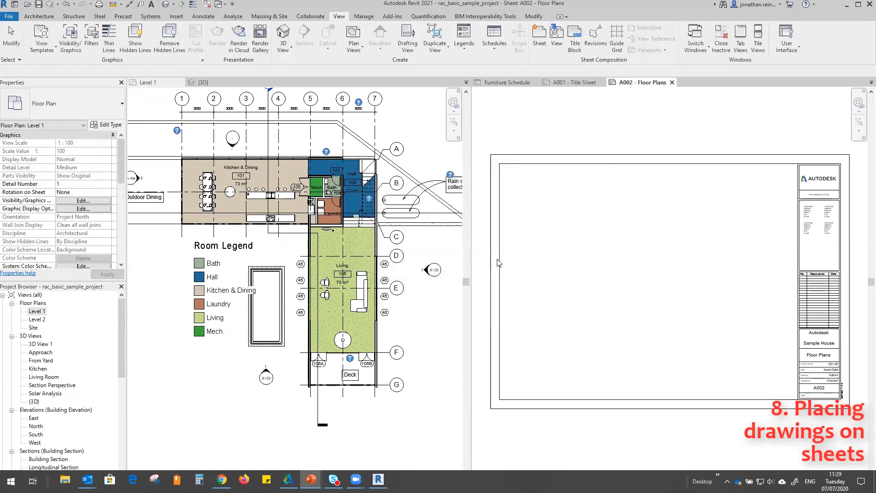
- Duplicate the Level 1 floor plan view without detailing
right_click(38, 313)
click(45, 393)
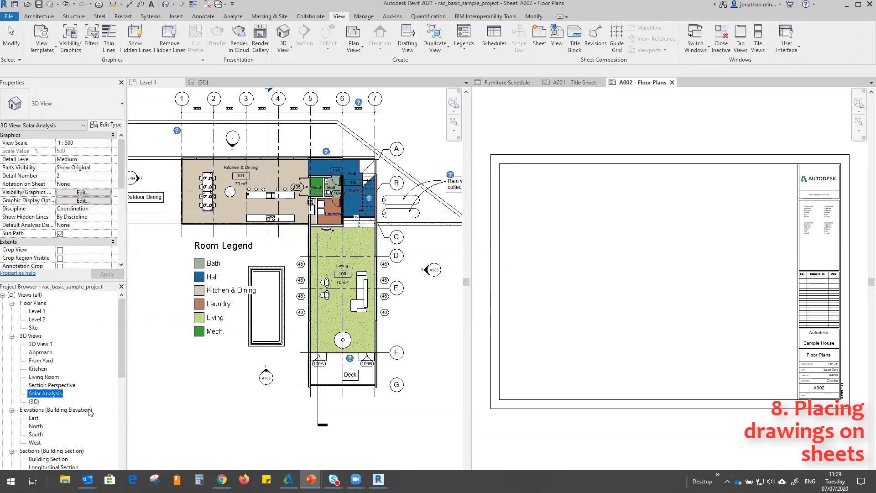
right_click(38, 313)
mouse_move(145, 176)
click(180, 175)
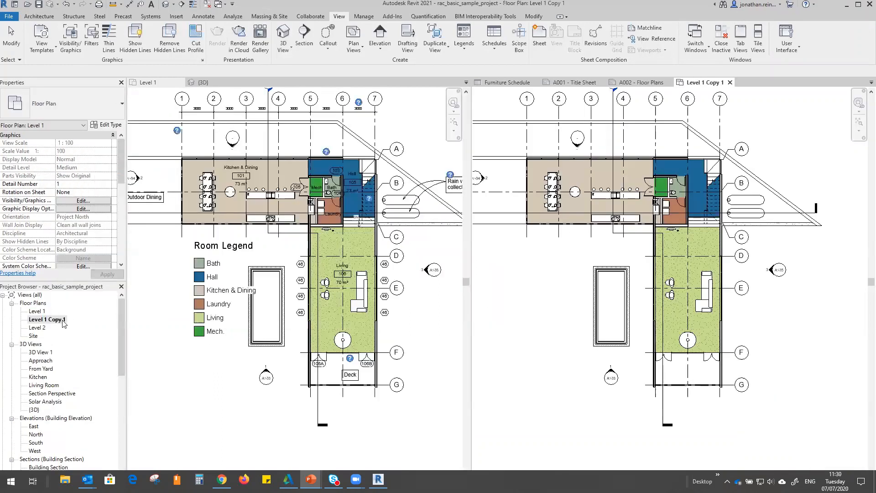
- Rename the duplicated floor plan view as Proposed Level 1
right_click(56, 320)
click(83, 243)
text(Propos)
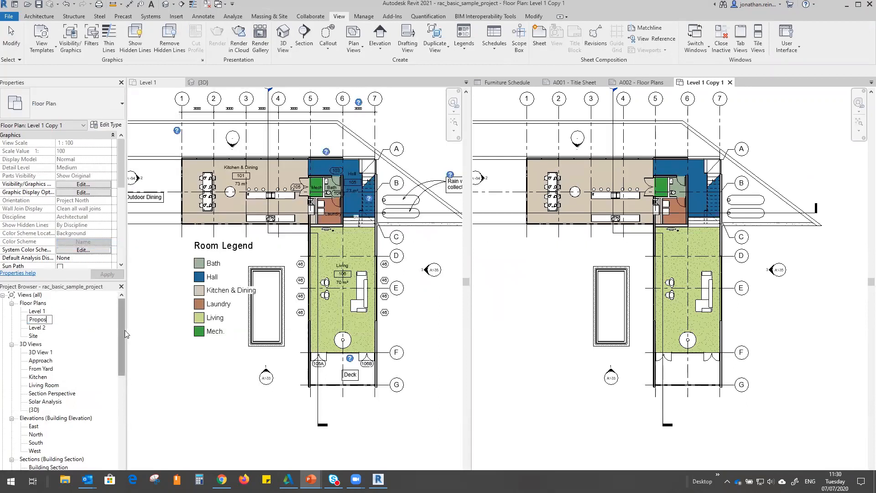
text(ed Level 1)
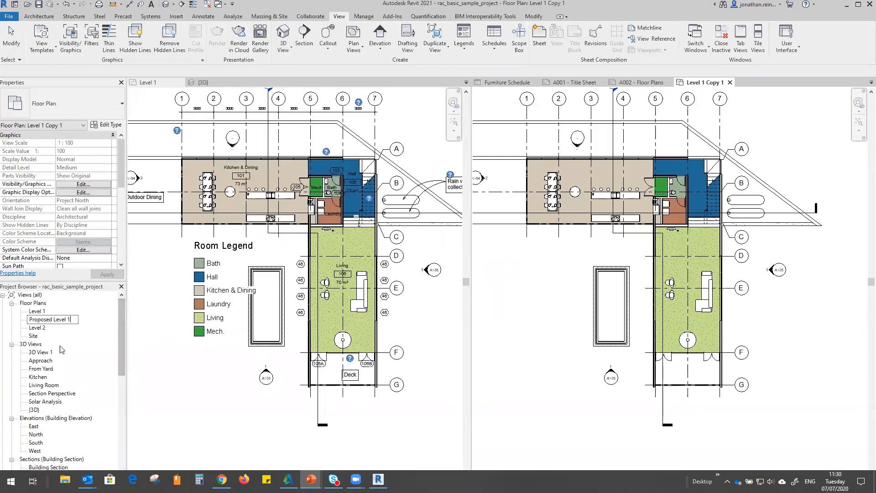
key(Return)
- Place the Proposed Level 1 floor plan on sheet A002 - Floor Plans, in the upper-left part of the drawing area
scroll(69, 393, down, 10)
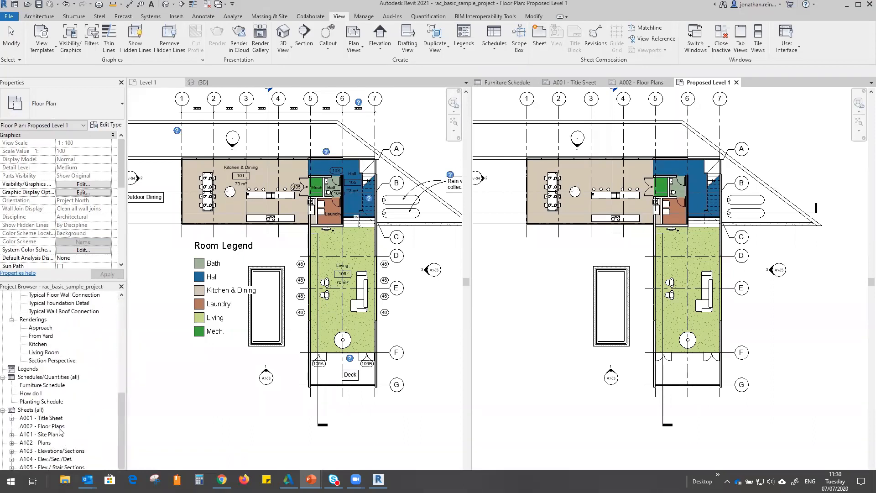
double_click(41, 426)
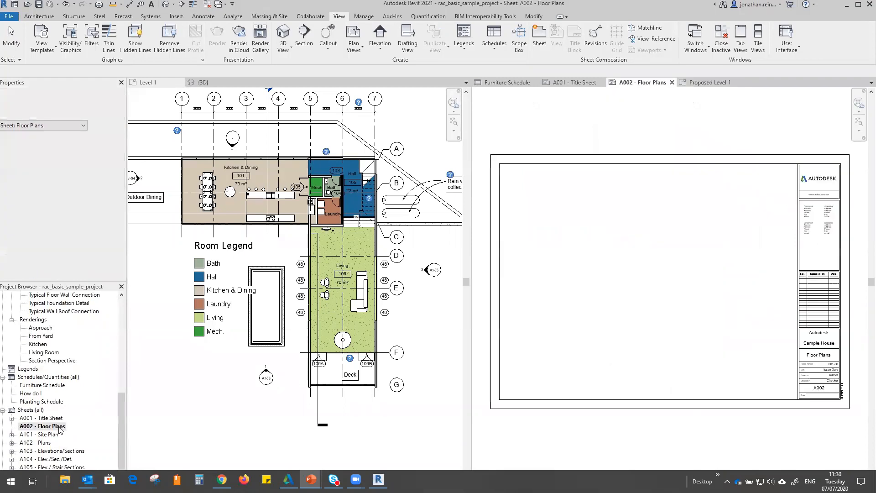
drag(122, 422, 121, 321)
drag(46, 328, 698, 278)
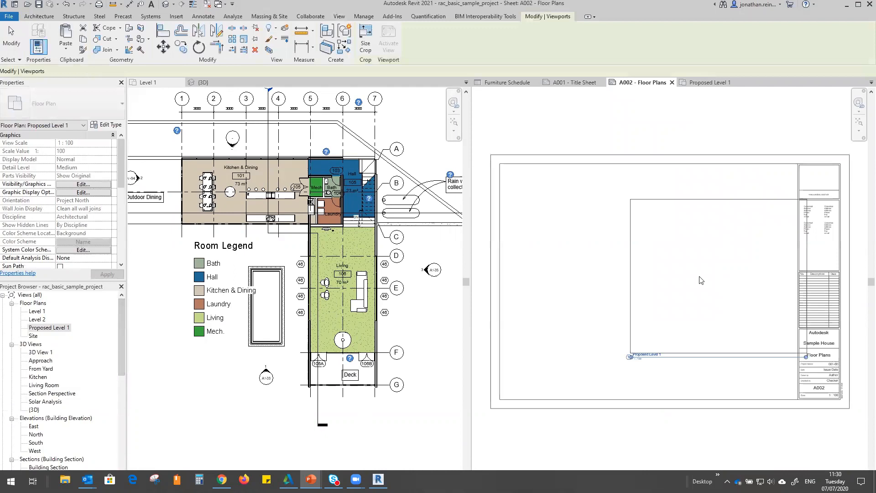
click(607, 260)
click(597, 442)
scroll(597, 438, up, 4)
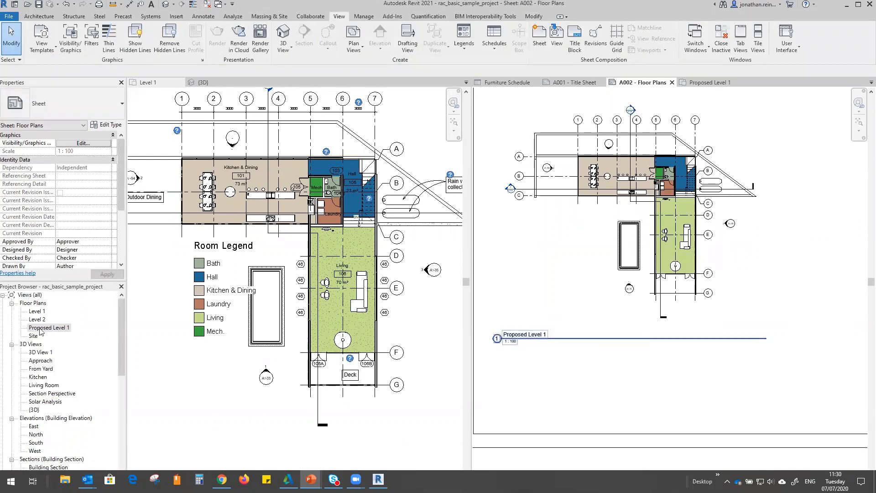
scroll(631, 346, down, 2)
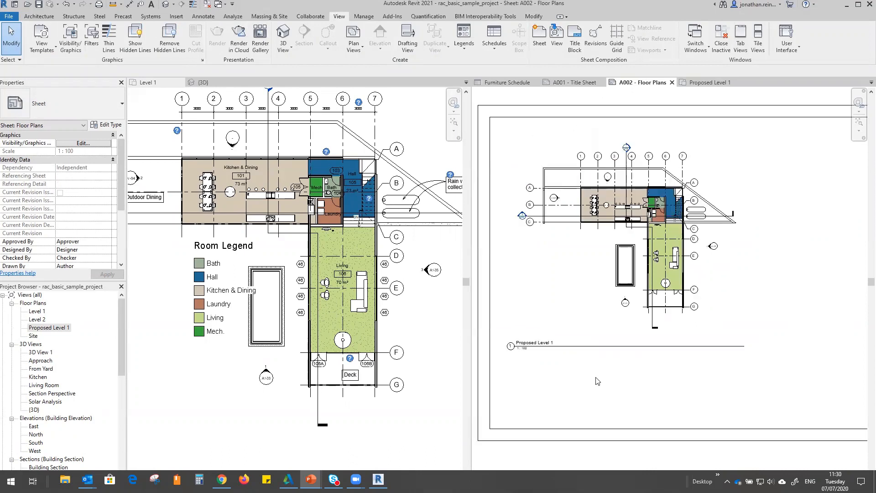
click(588, 370)
scroll(588, 370, down, 2)
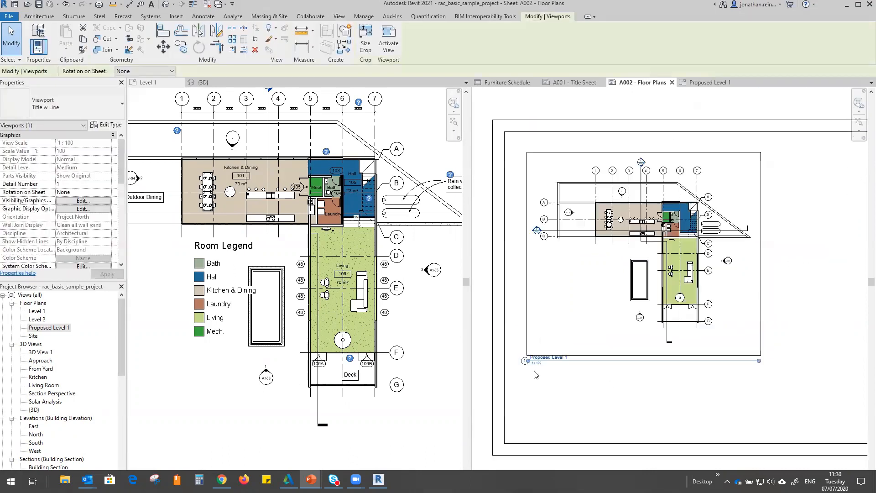
- Close the open Level 1 and {3D} views, keeping sheet A002 - Floor Plans open
click(181, 83)
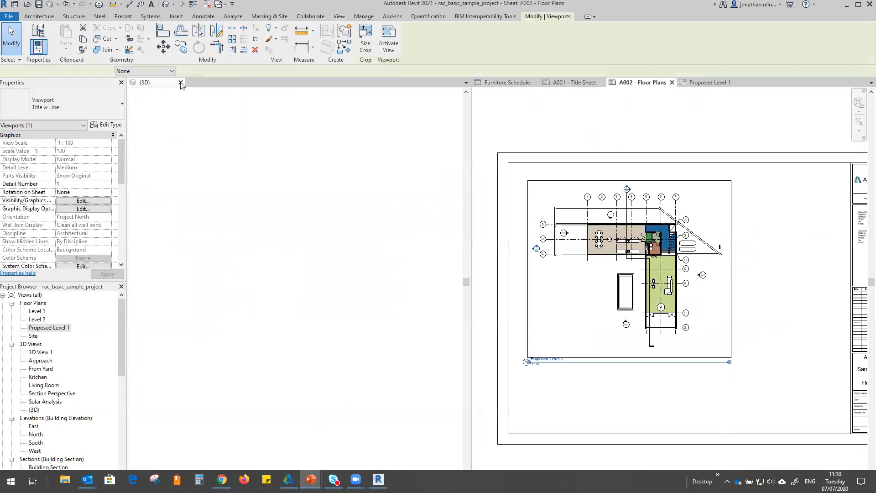
click(180, 83)
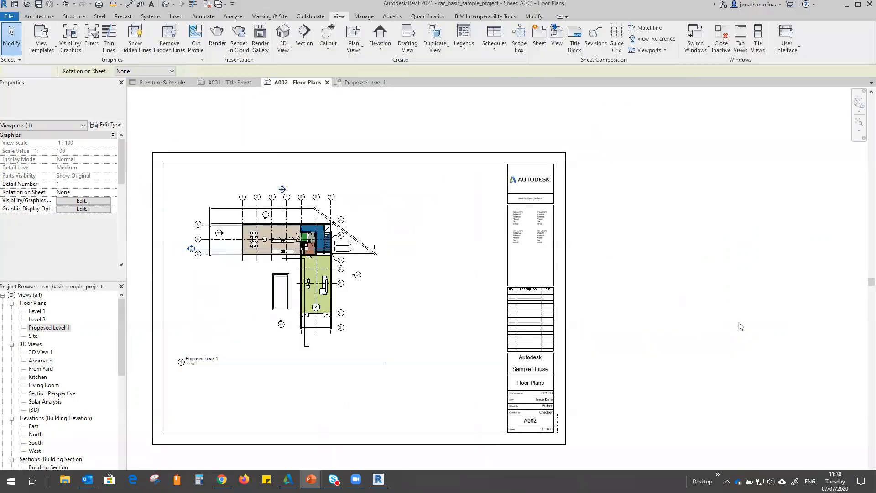
middle_drag(320, 390, 398, 376)
- Exclude View Scale from the Architectural Plan view template assigned to the Proposed Level 1 viewport
click(299, 204)
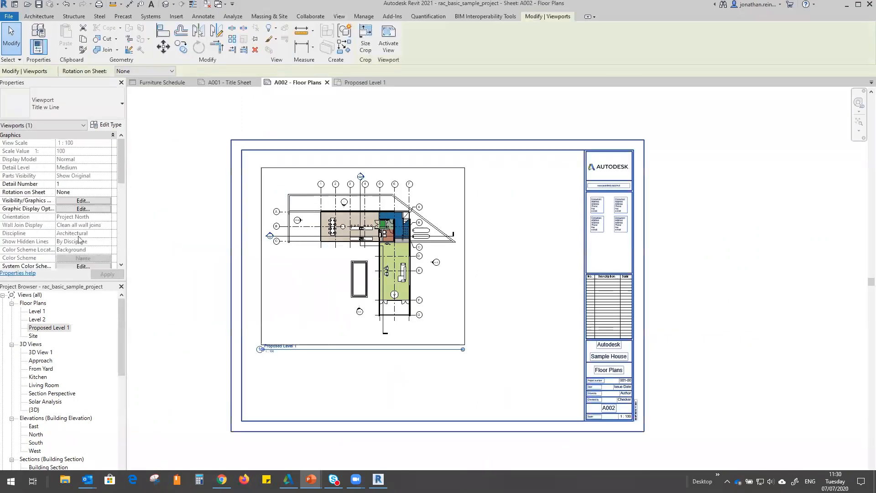
scroll(78, 238, down, 3)
scroll(75, 229, down, 4)
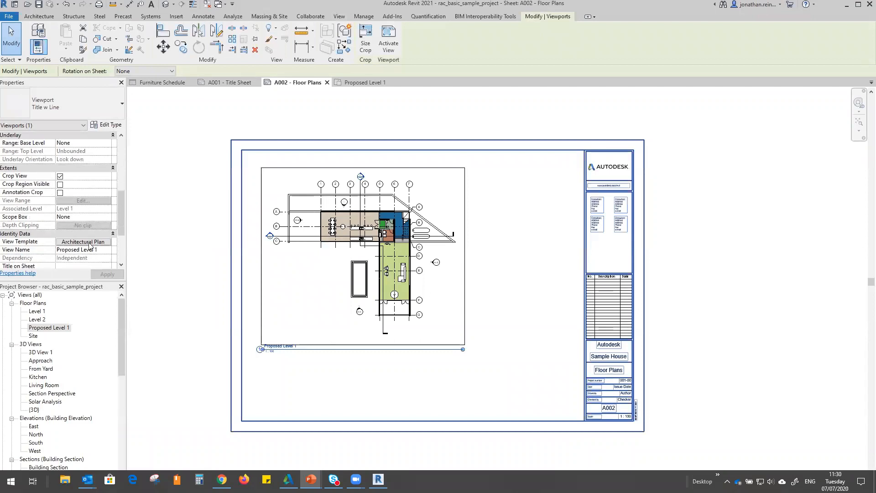
click(84, 242)
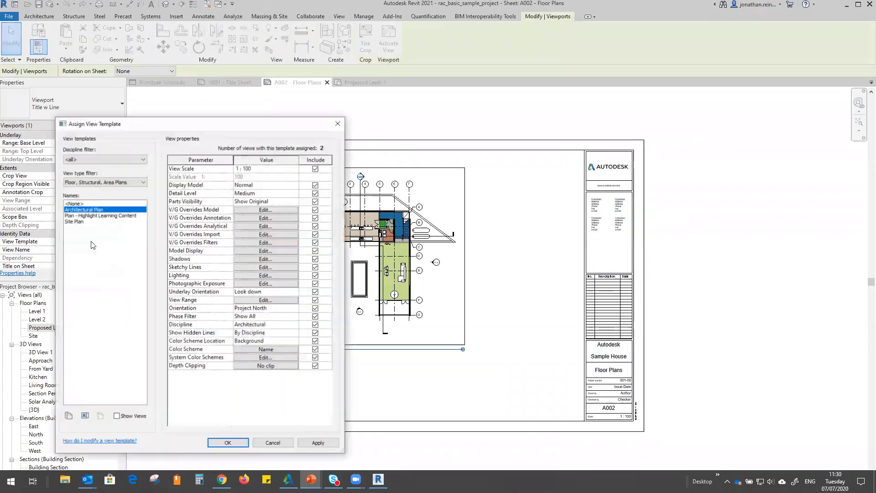
click(315, 168)
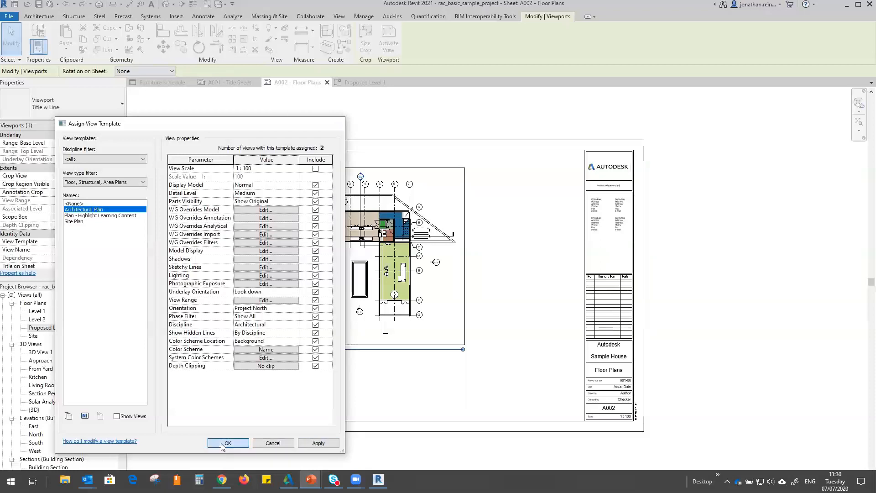
click(228, 443)
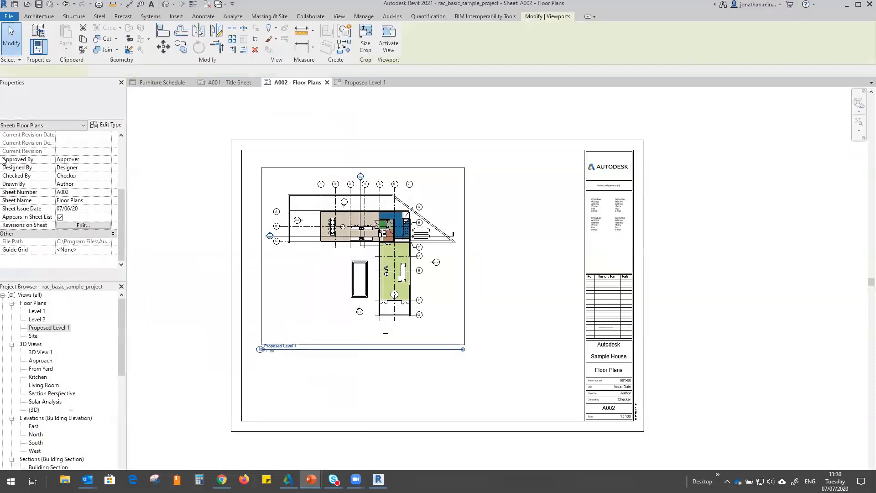
- Set the view scale of the Proposed Level 1 viewport to 1 : 50
click(109, 143)
click(108, 143)
click(83, 153)
click(106, 274)
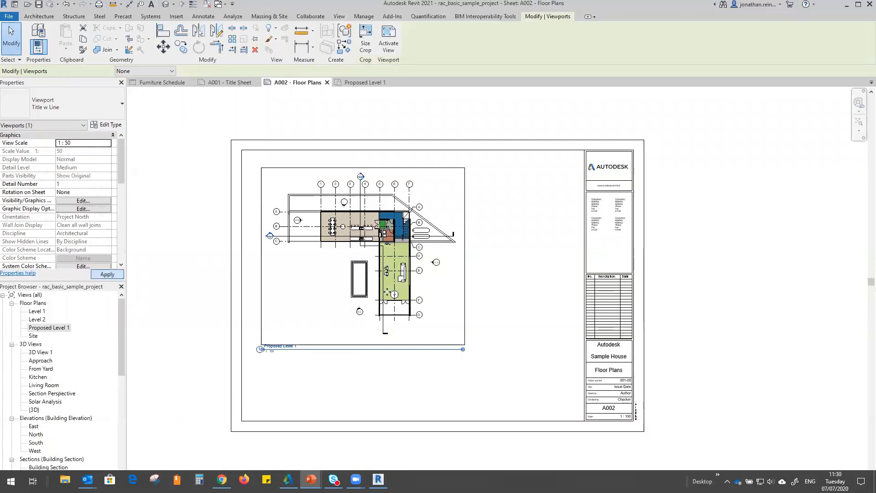
click(177, 280)
- Reposition the enlarged Proposed Level 1 viewport over the drawing area of sheet A002
scroll(482, 230, down, 2)
drag(478, 162, 436, 222)
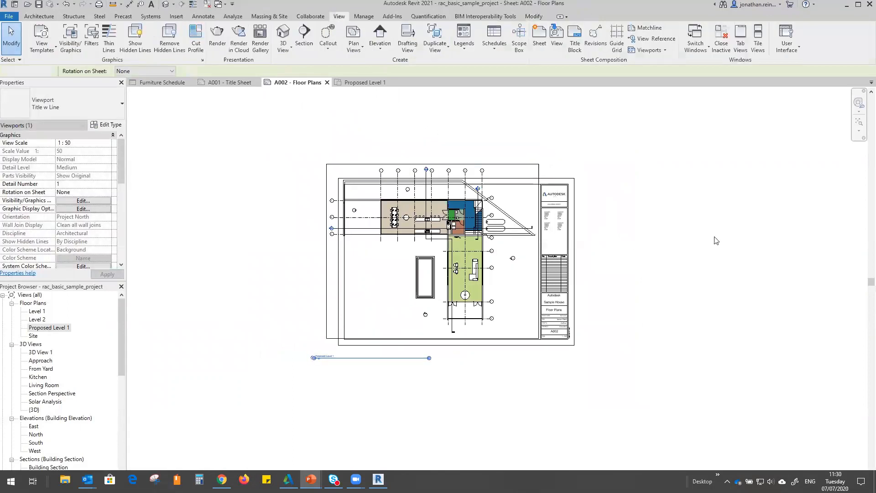
click(715, 240)
scroll(371, 365, up, 1)
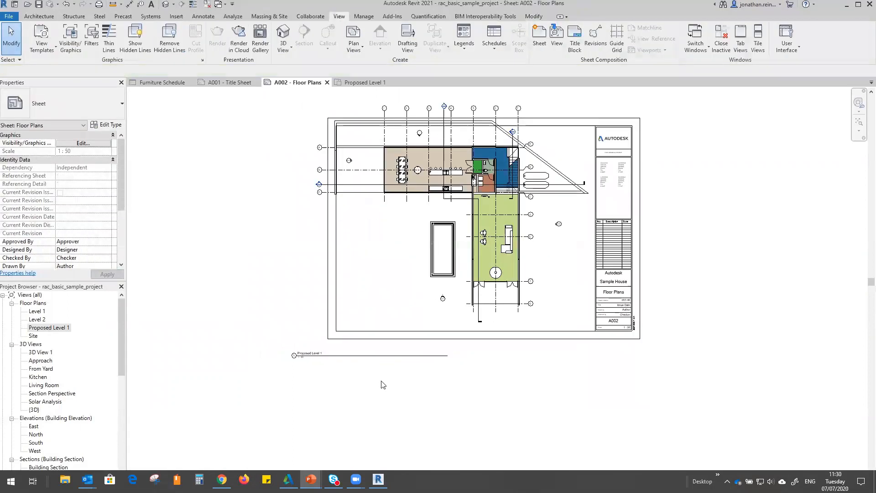
- Move the Proposed Level 1 view title inside the sheet border, near its lower-left corner
click(343, 356)
drag(336, 359, 276, 351)
click(409, 413)
click(345, 356)
drag(344, 356, 405, 316)
click(401, 325)
- Shorten the Proposed Level 1 title line so it ends at the end of the title text
scroll(400, 326, up, 3)
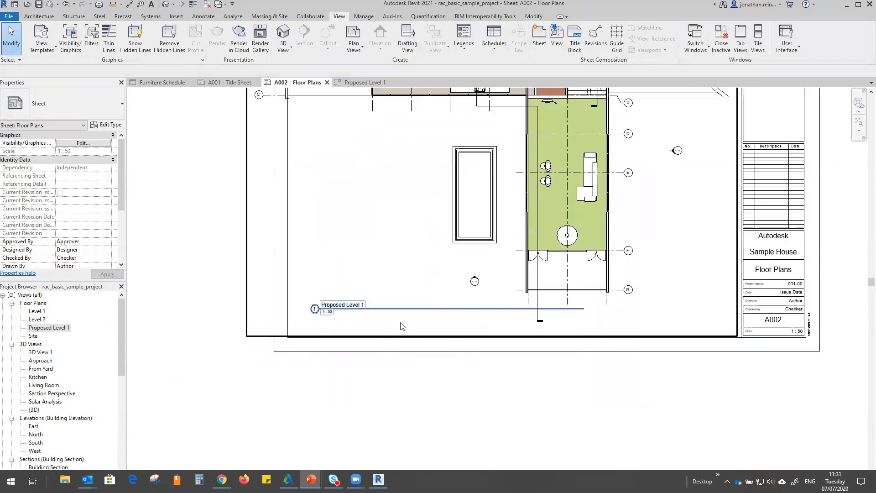
click(400, 311)
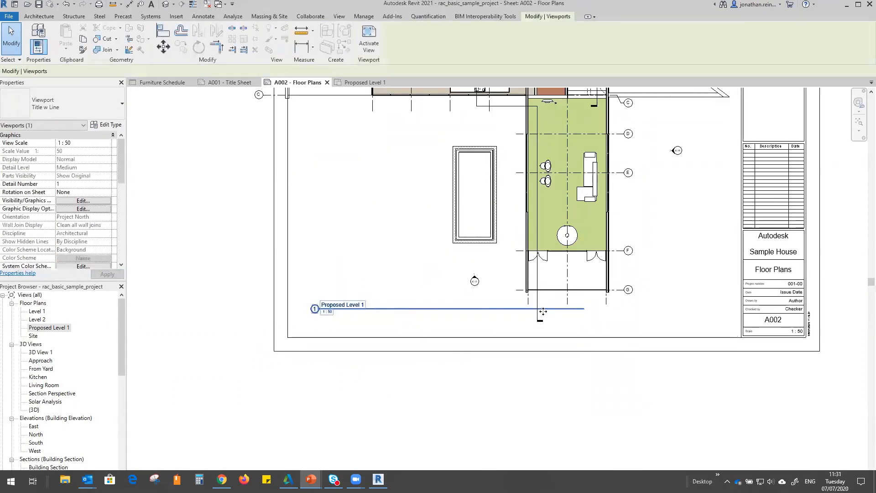
click(585, 309)
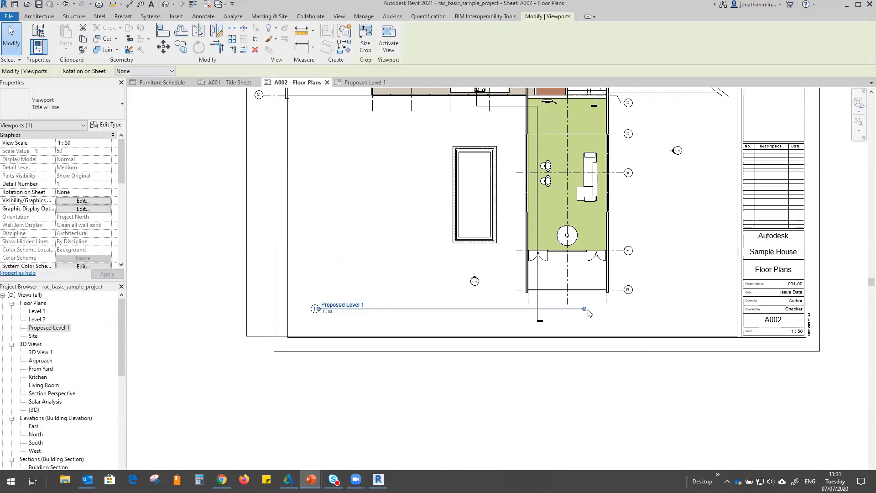
drag(586, 310, 364, 309)
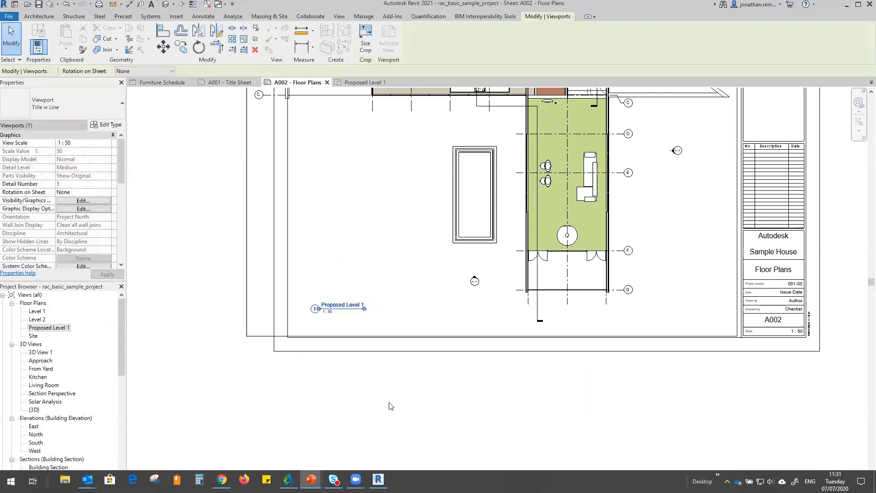
click(390, 387)
- Activate the Proposed Level 1 view on the sheet and pull the upper and side edges of its crop region inward
scroll(400, 420, down, 2)
middle_drag(400, 420, 400, 462)
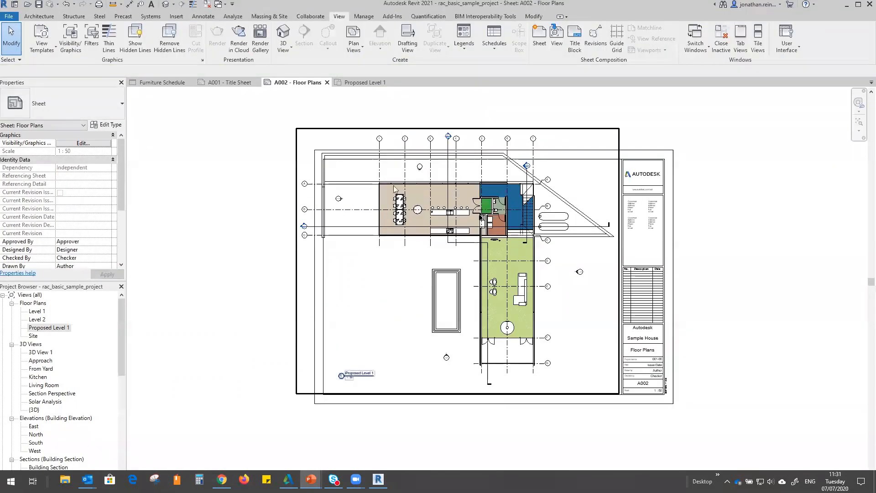
click(445, 213)
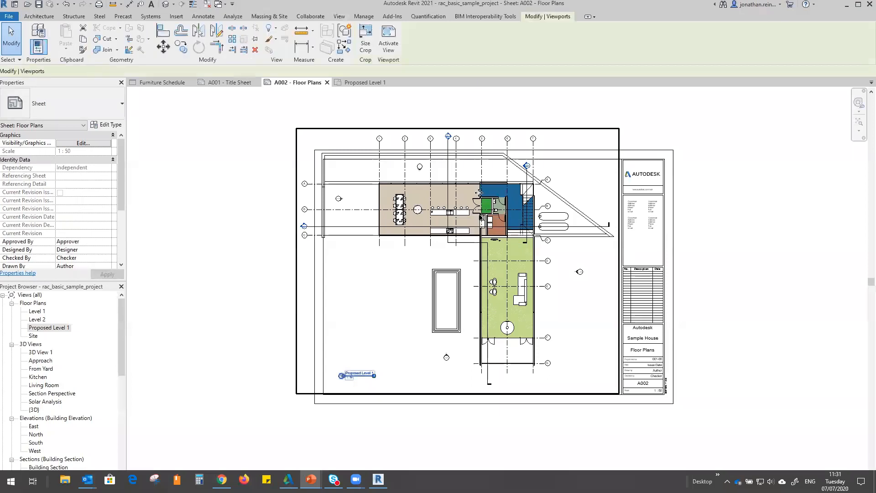
double_click(479, 192)
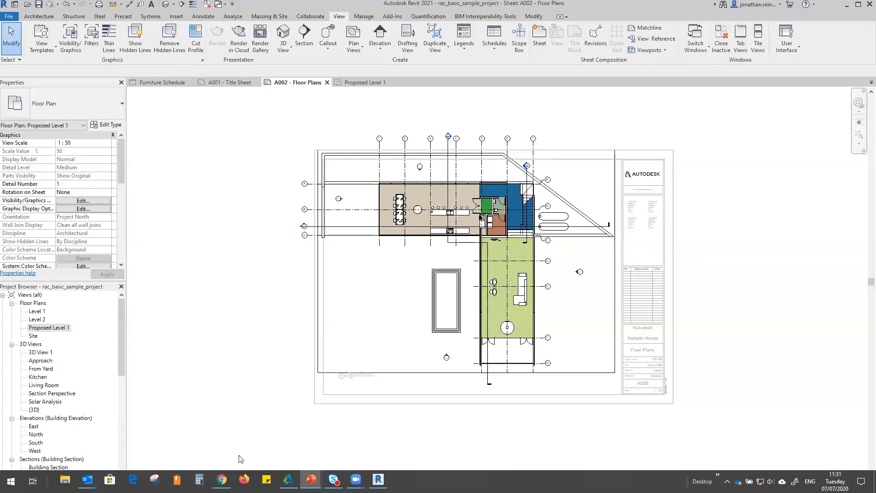
click(470, 174)
click(465, 151)
drag(465, 153, 466, 166)
drag(318, 268, 346, 269)
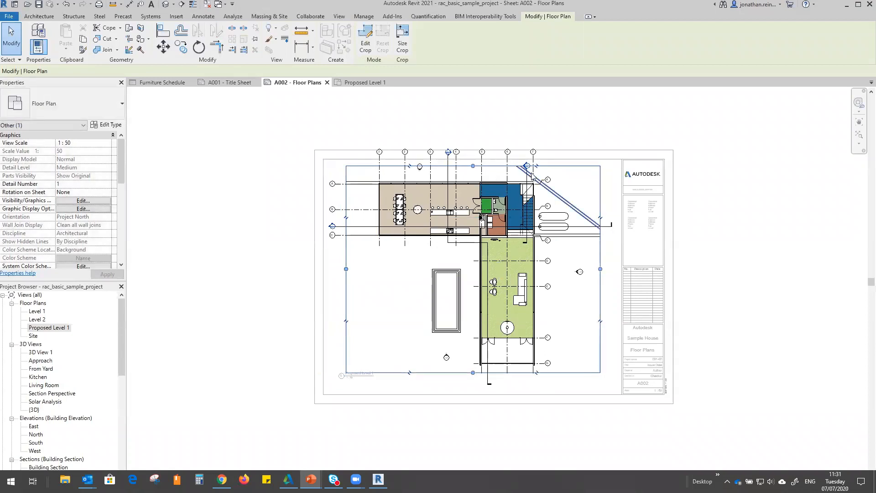
- Hide gridlines 1–7 and A–C and the vertical section mark through the kitchen in Proposed Level 1, and deactivate the view
drag(512, 174, 375, 175)
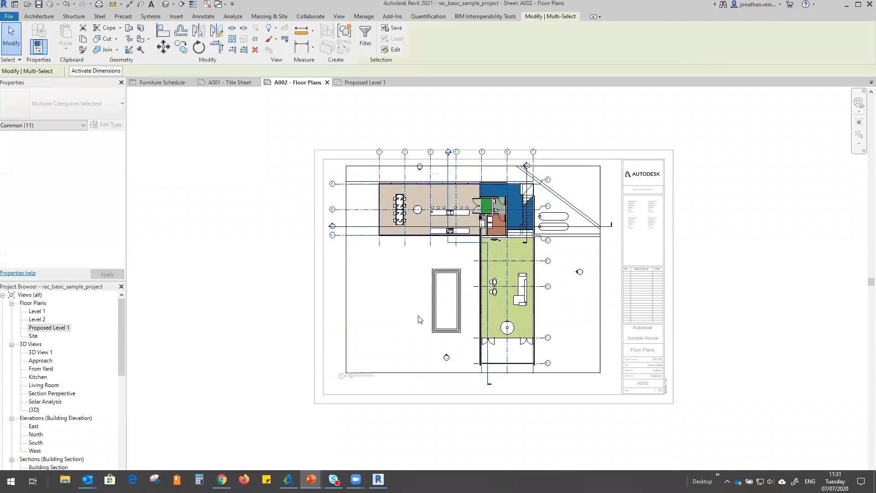
click(274, 40)
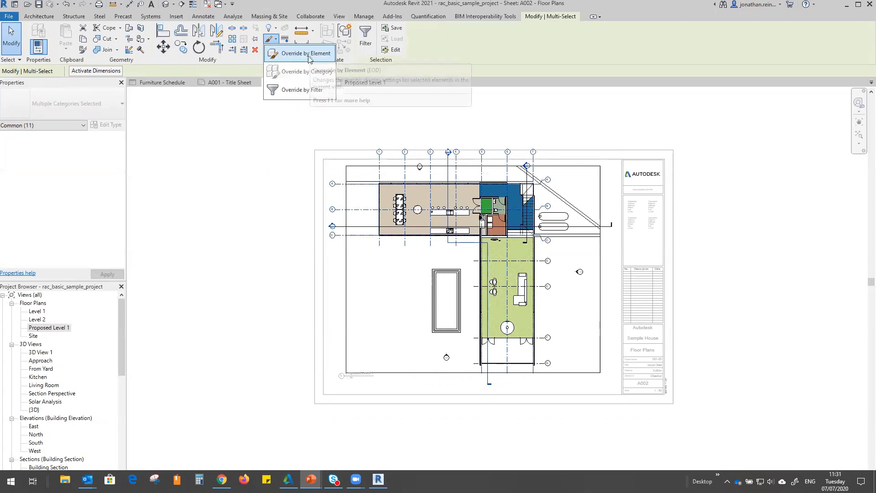
click(276, 29)
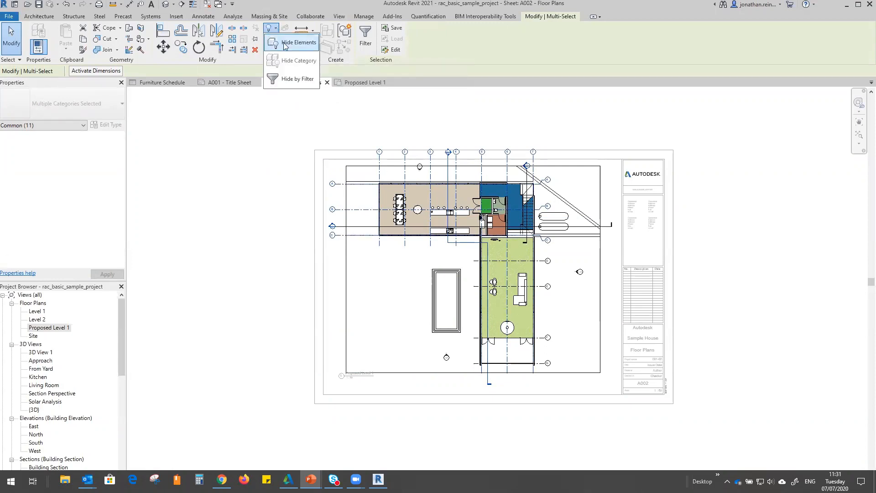
click(284, 44)
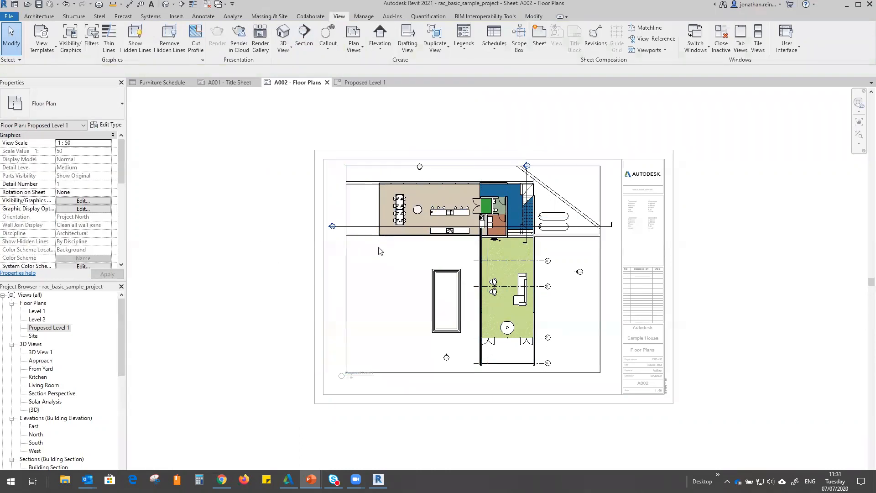
click(261, 247)
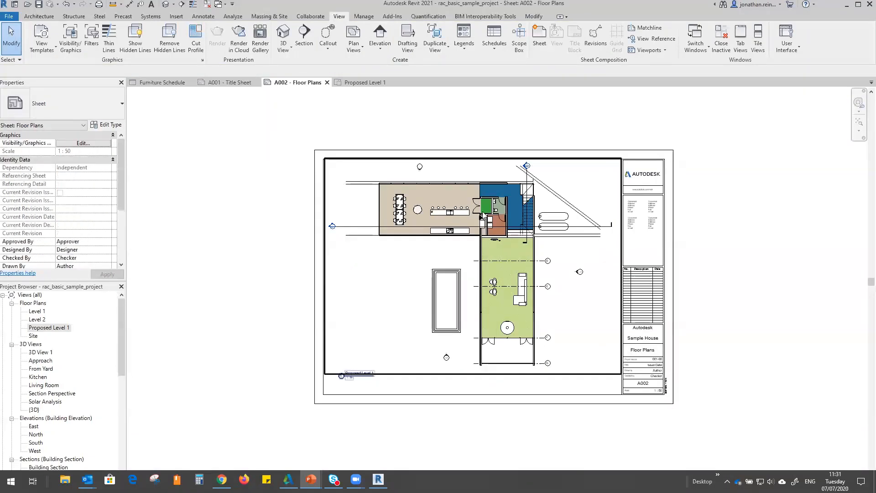
scroll(478, 213, up, 7)
scroll(457, 209, down, 6)
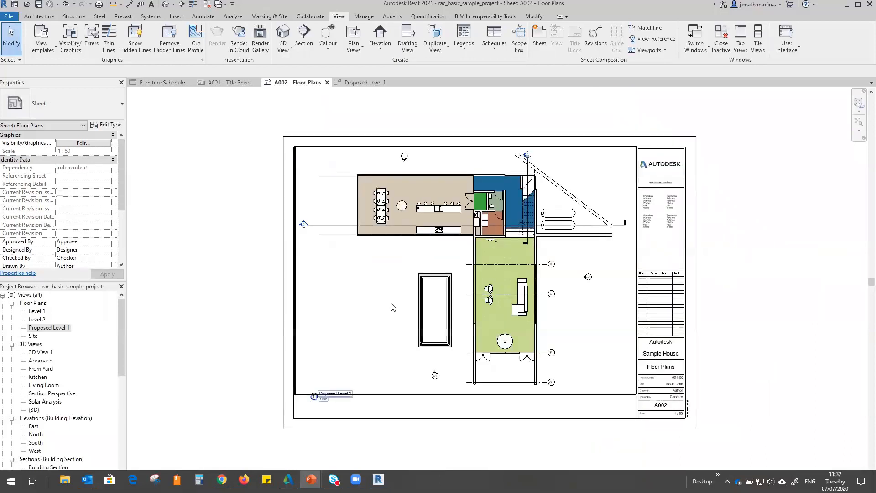
- Place 3D View 1 on sheet A002 in the empty area below the kitchen and dining wing
click(42, 353)
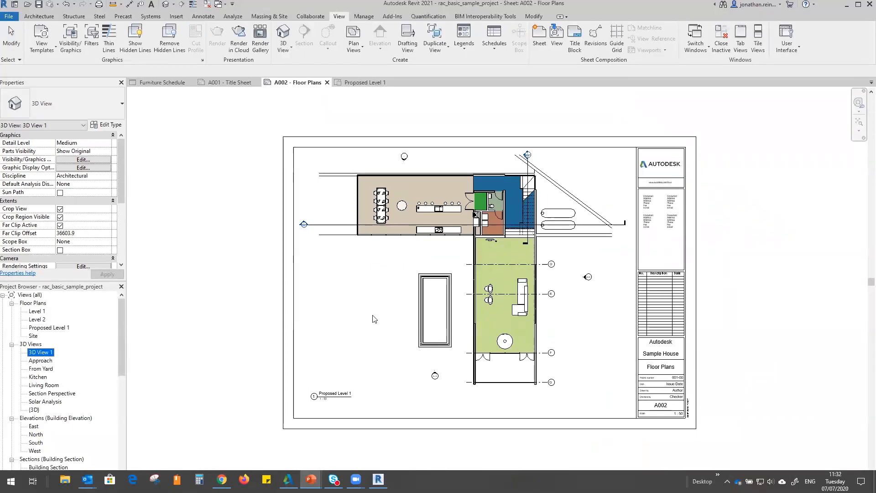
drag(372, 315, 372, 316)
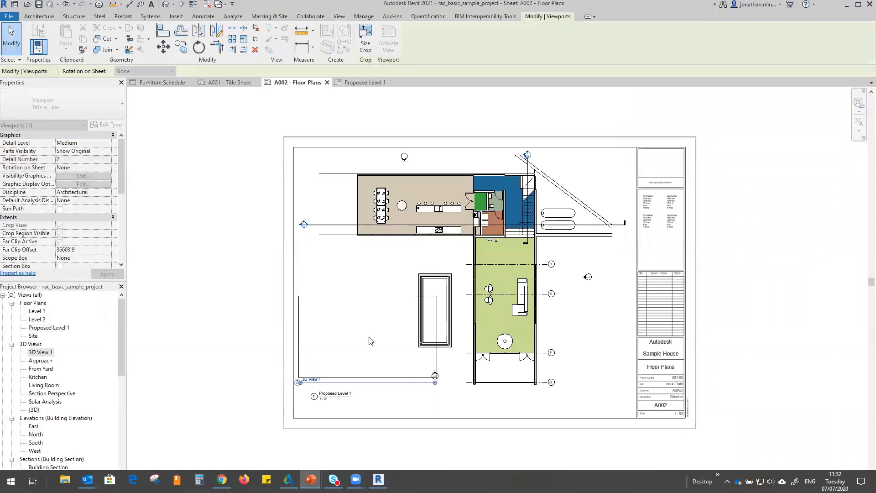
click(187, 303)
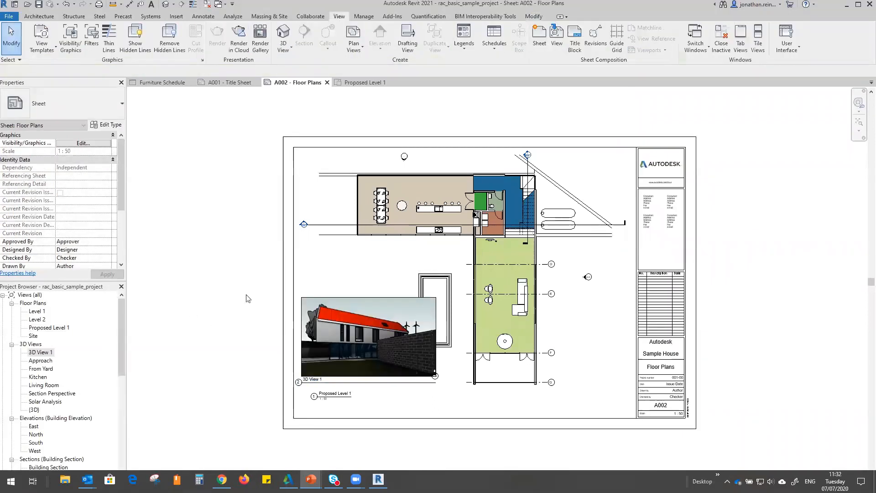
- Shift the Proposed Level 1 viewport slightly right on the sheet, clear of the 3D view, and activate the plan view
click(504, 191)
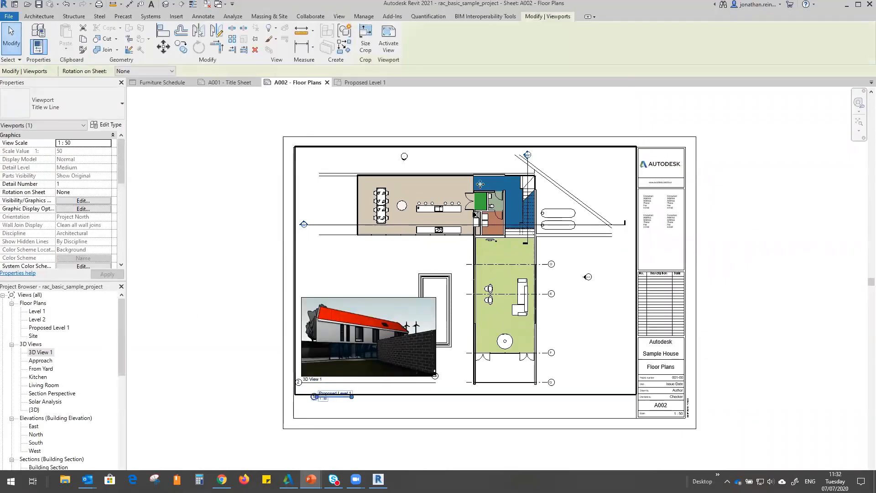
drag(480, 184, 497, 184)
double_click(453, 260)
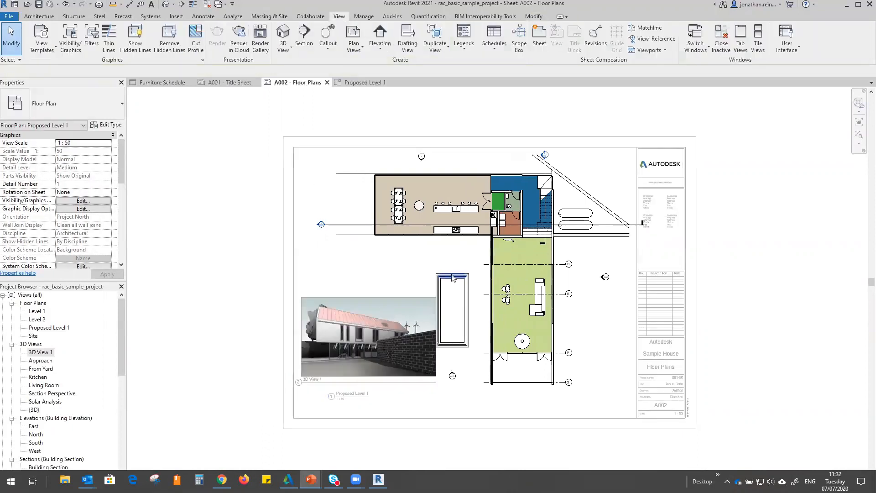
- Delete the rectangular chain of four exterior walls beside the living wing in Proposed Level 1 and deactivate the view
click(453, 277)
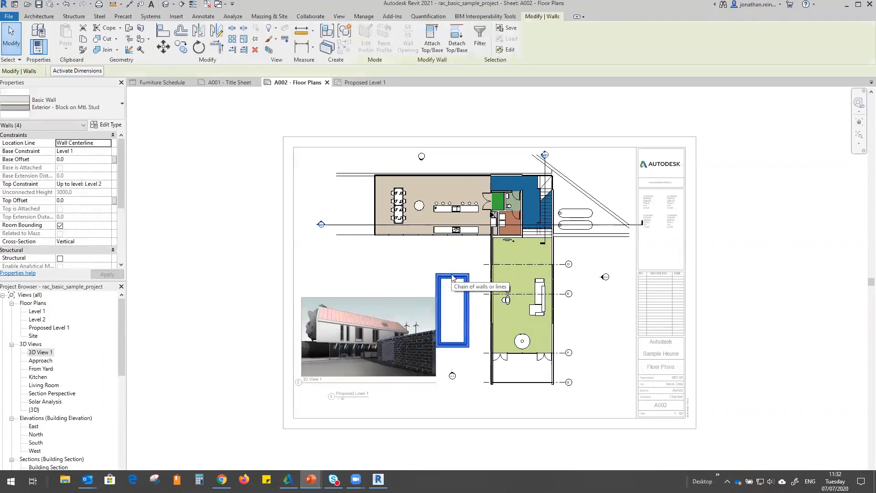
key(Delete)
double_click(134, 195)
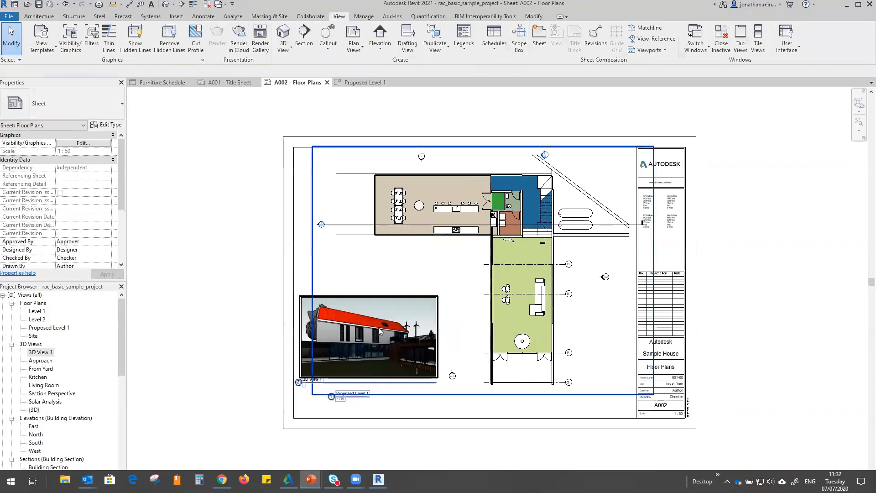
- Move the 3D View 1 viewport up and right on the sheet, into the space between the kitchen and living wings
click(399, 292)
drag(399, 292, 426, 267)
key(Escape)
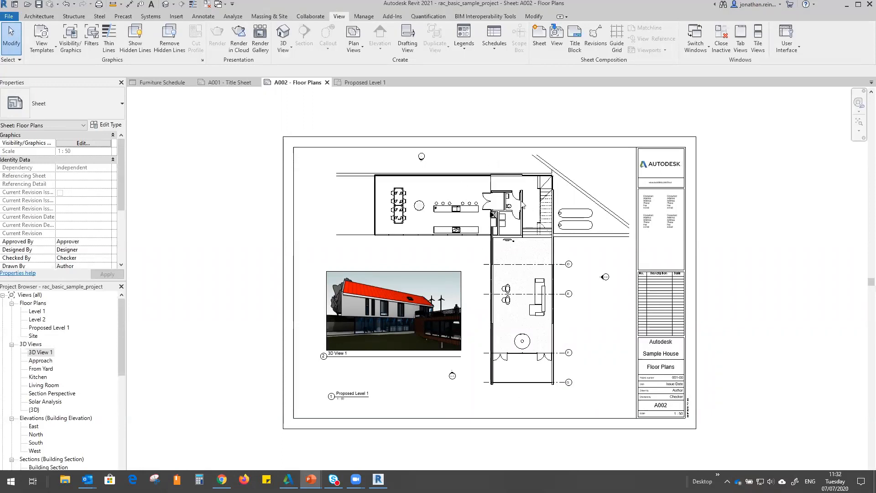
- Activate the Proposed Level 1 view and inspect the Room Bounding setting of the timber-clad wall above the small core rooms
scroll(522, 205, up, 5)
scroll(437, 207, down, 4)
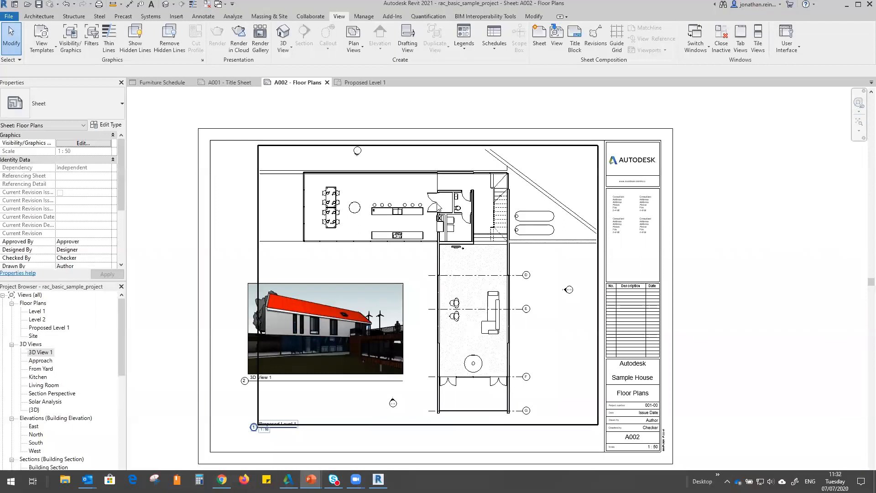
double_click(437, 207)
scroll(452, 199, up, 5)
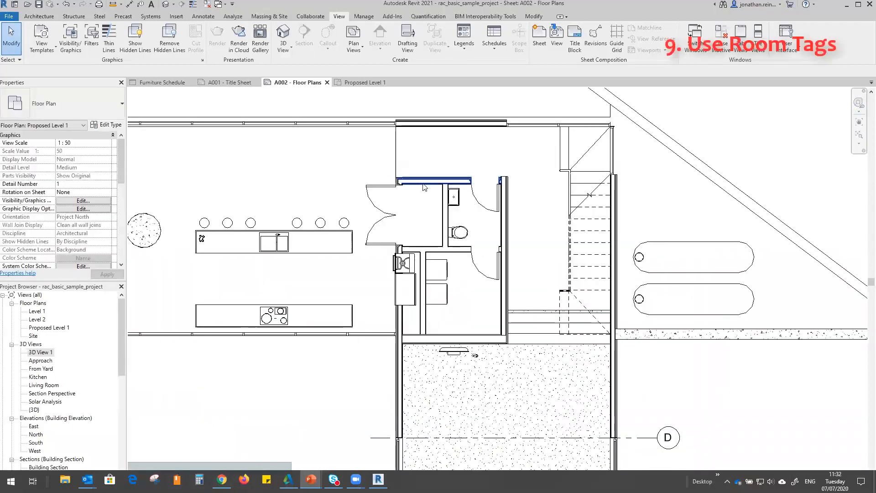
click(424, 181)
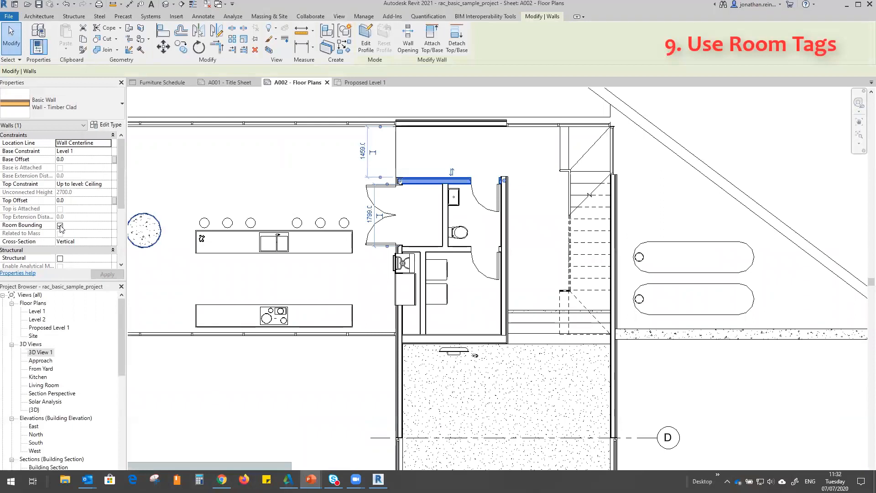
scroll(466, 341, down, 3)
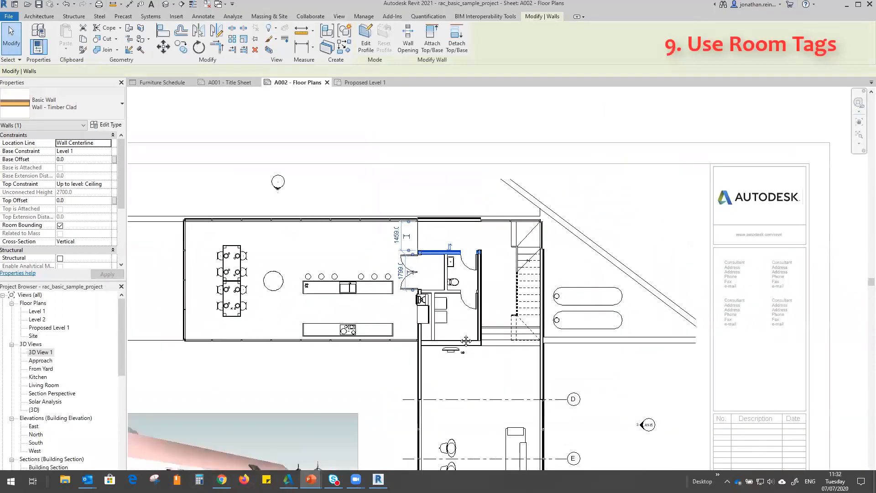
scroll(465, 342, down, 2)
scroll(483, 210, up, 4)
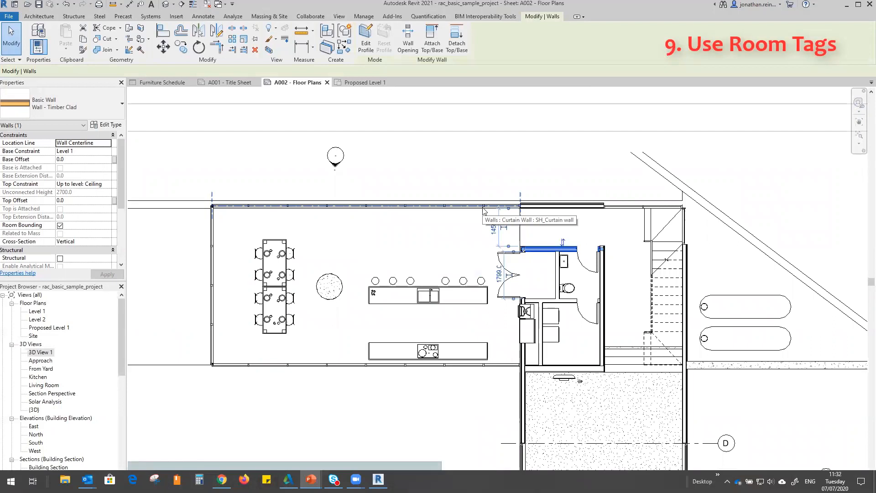
click(223, 182)
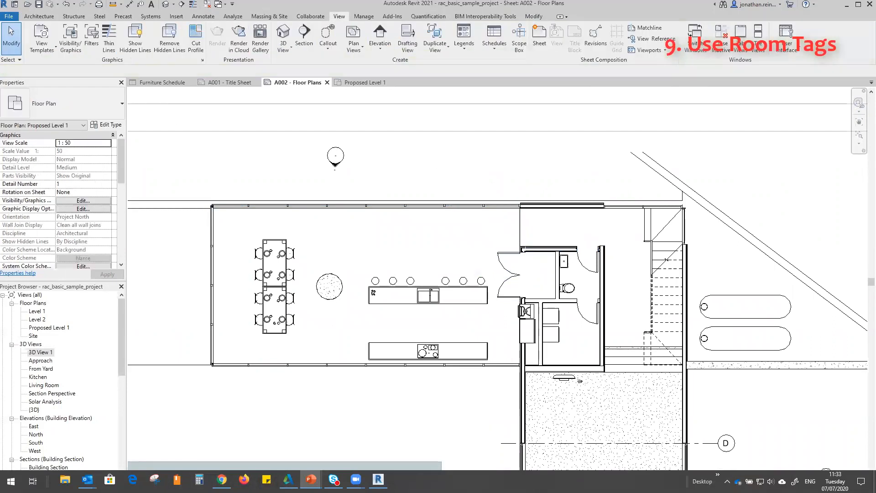
- Place tagged rooms in the kitchen and dining wing, the small core rooms, the stair hall and the living area of Proposed Level 1
click(203, 17)
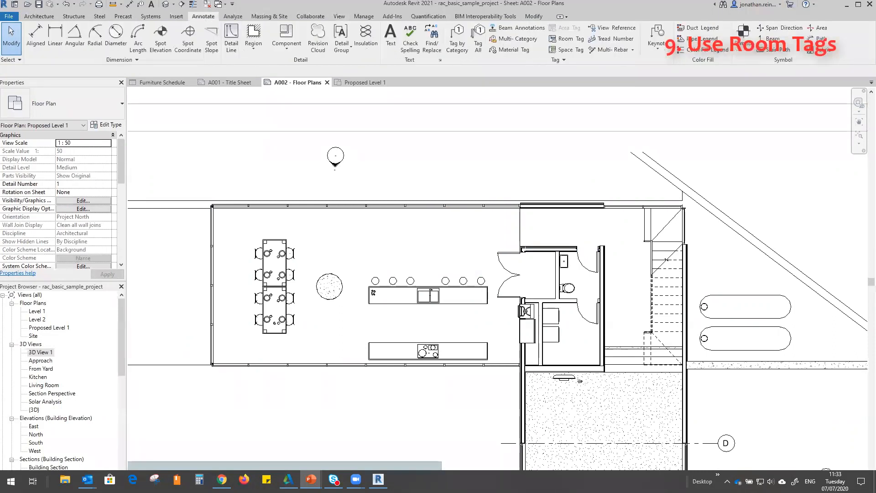
click(46, 16)
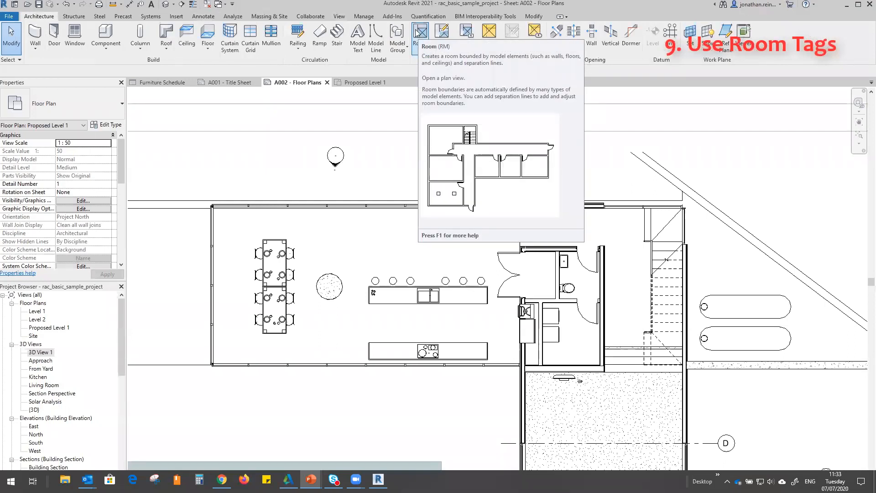
click(416, 33)
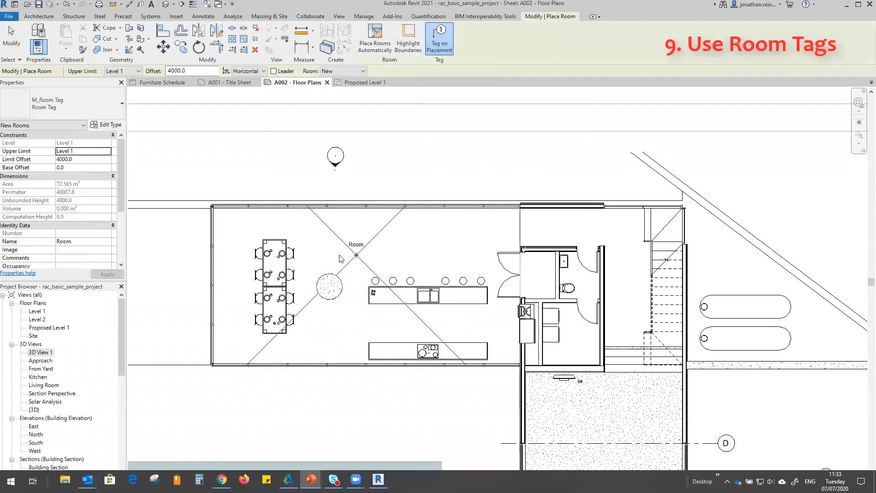
click(370, 257)
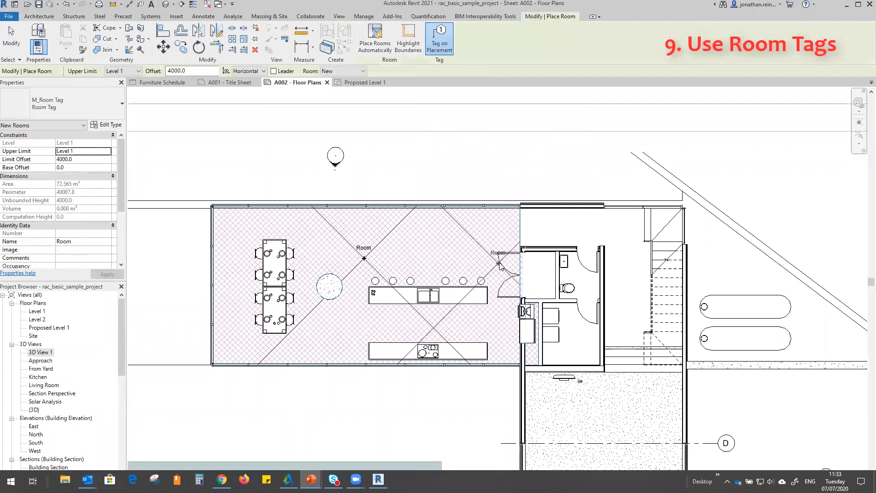
click(539, 279)
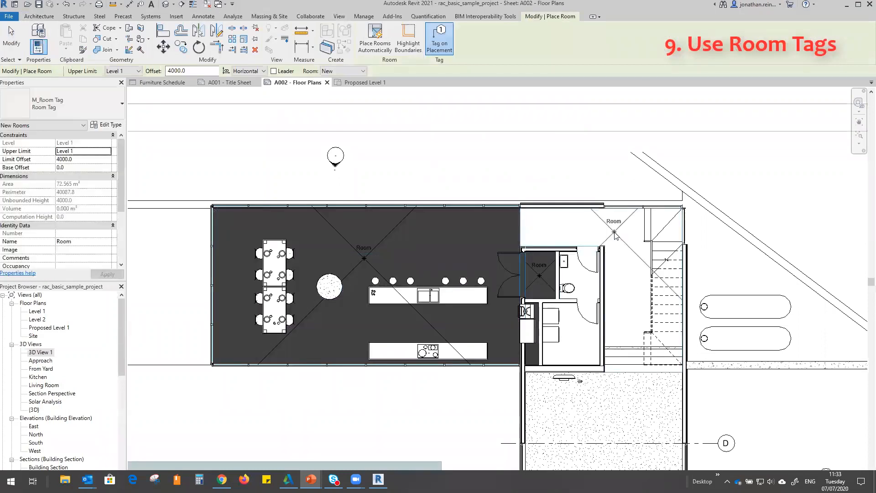
click(586, 291)
scroll(579, 285, down, 2)
middle_drag(556, 200, 528, 149)
click(549, 275)
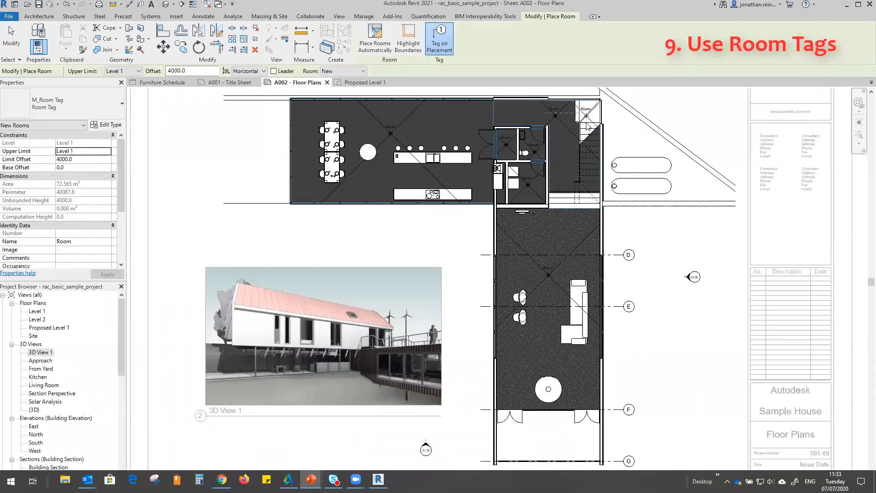
middle_drag(385, 177, 382, 233)
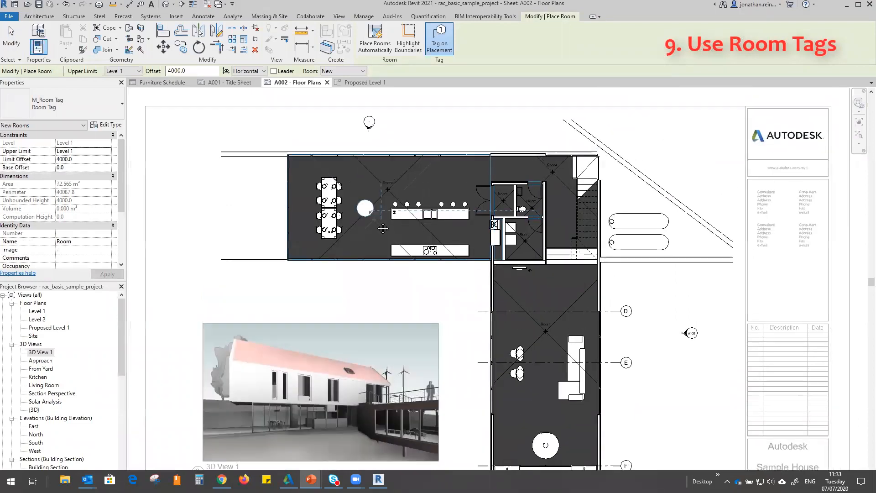
key(Escape)
key(Escape)
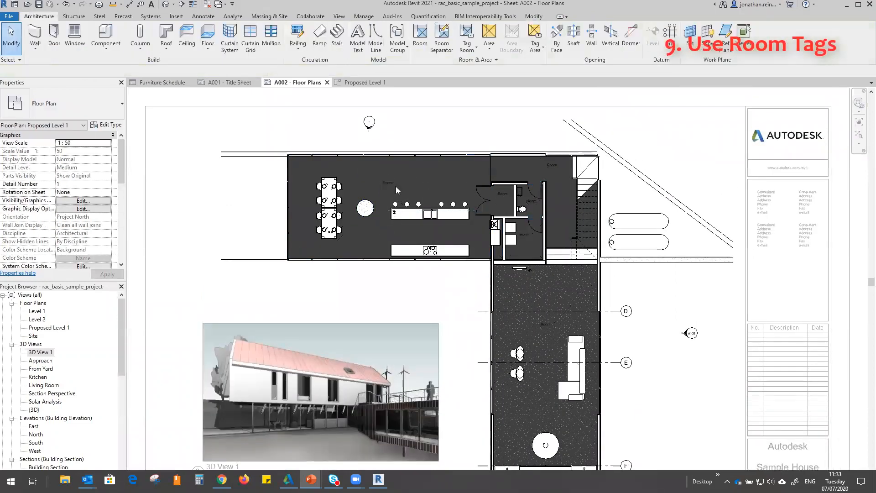
- Rename the kitchen and dining room to "Open Plan KLD"
scroll(396, 186, down, 4)
double_click(402, 183)
scroll(409, 186, up, 5)
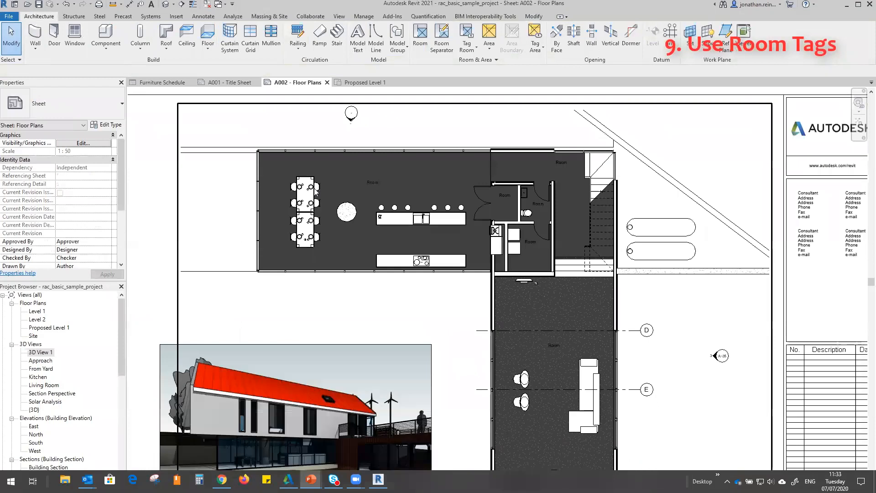
double_click(367, 184)
scroll(370, 184, up, 3)
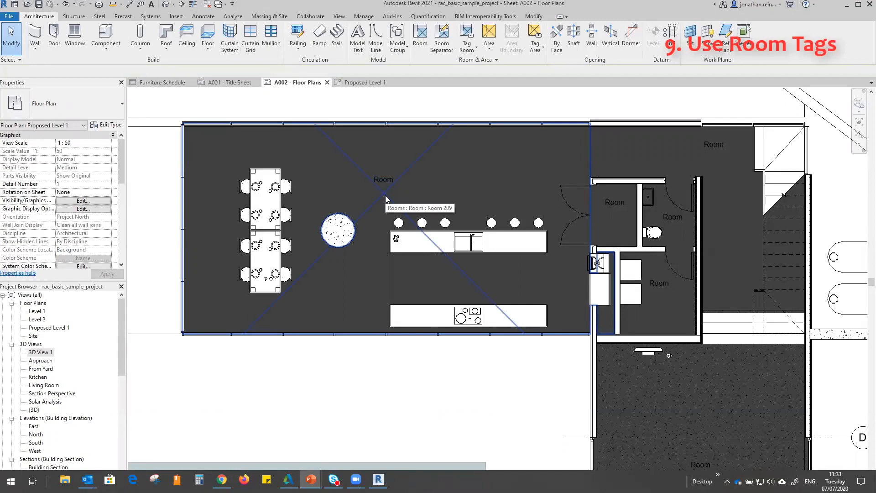
click(385, 195)
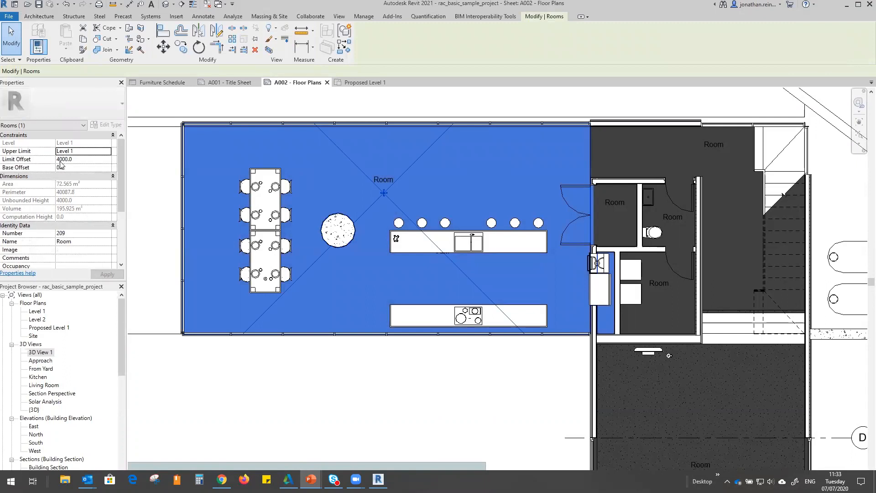
click(80, 243)
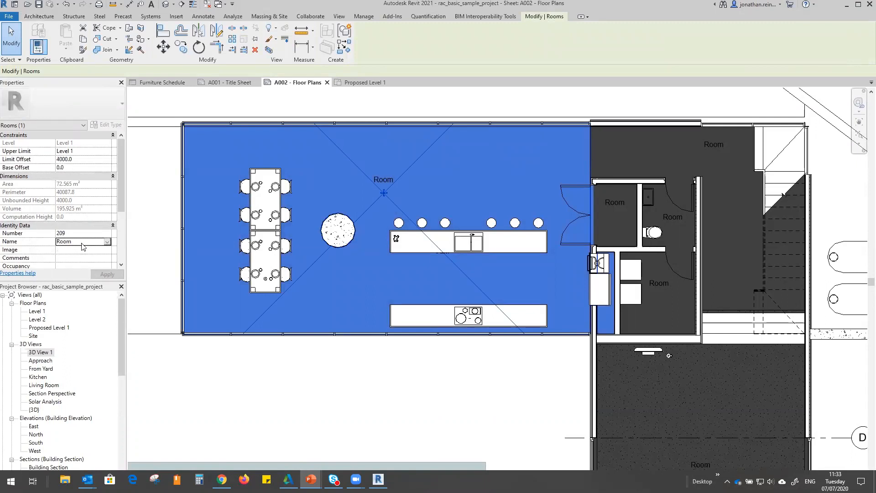
text(Open Plan KLD)
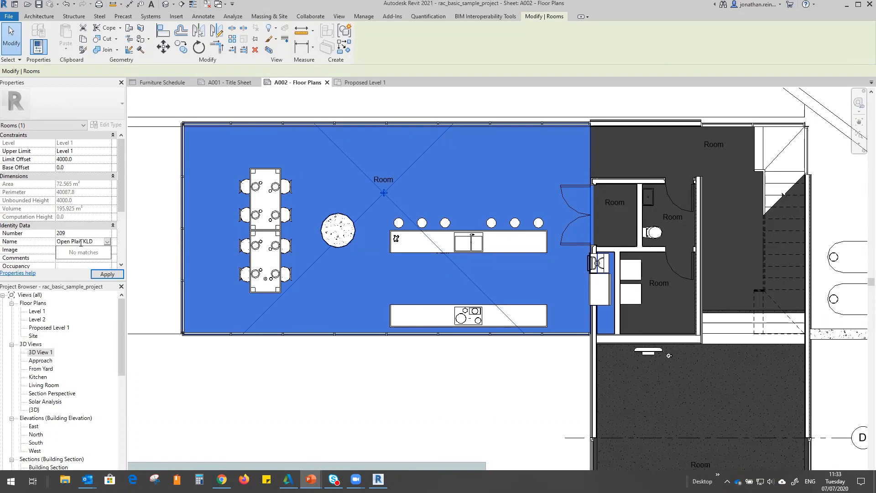
key(Return)
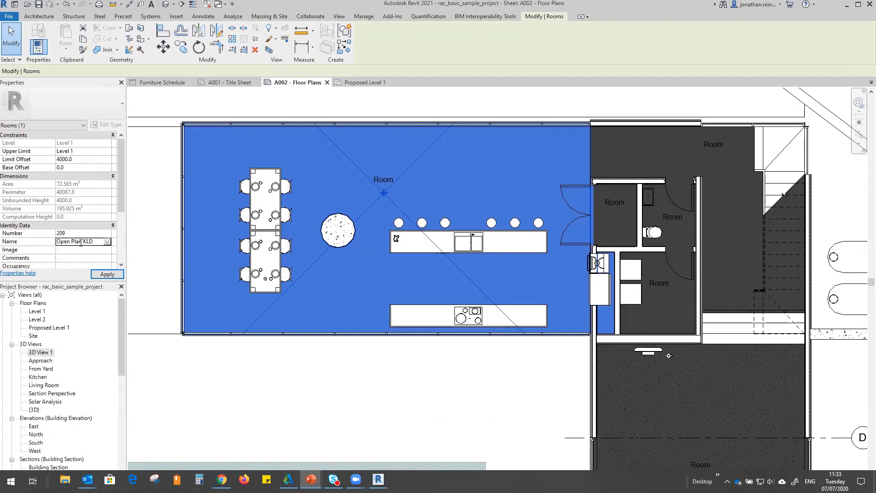
click(348, 373)
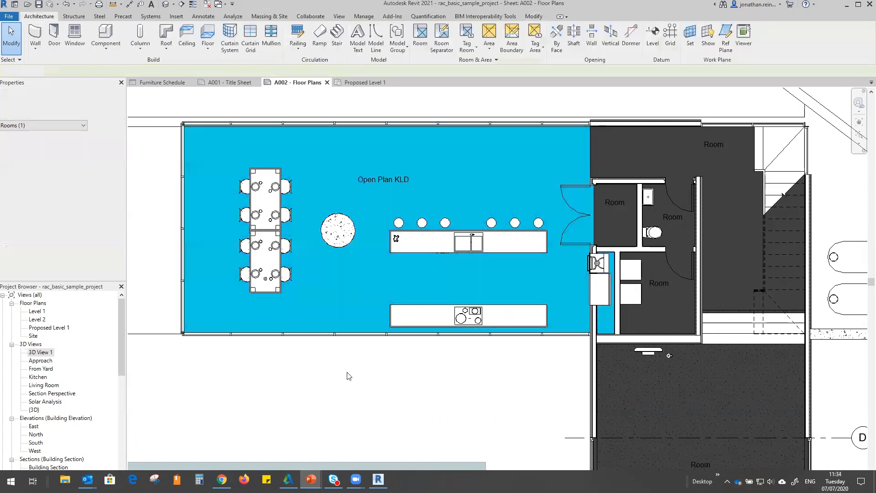
- Review the room color scheme in the Architectural Plan view template and exclude the Color Scheme parameter from the template
scroll(370, 383, down, 1)
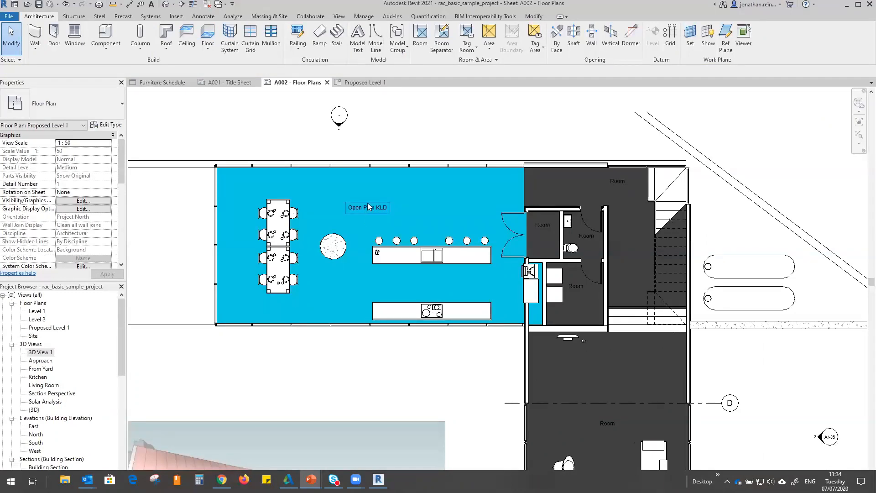
scroll(367, 208, down, 2)
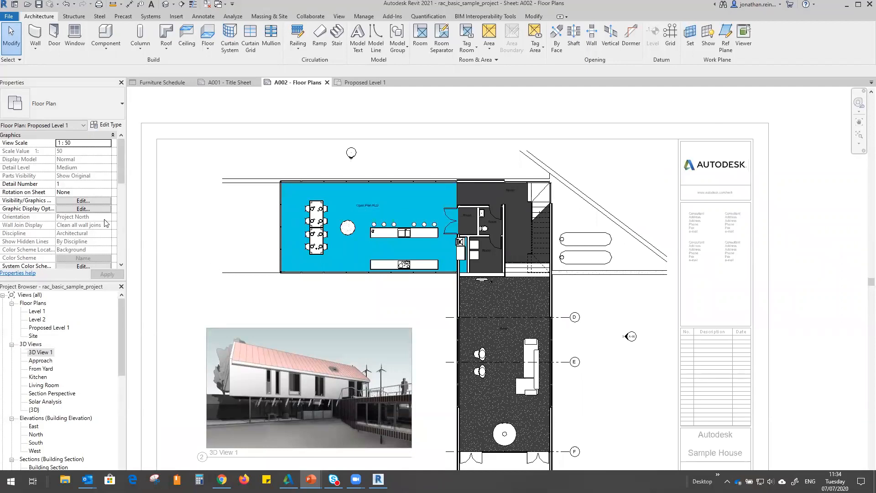
scroll(90, 221, down, 3)
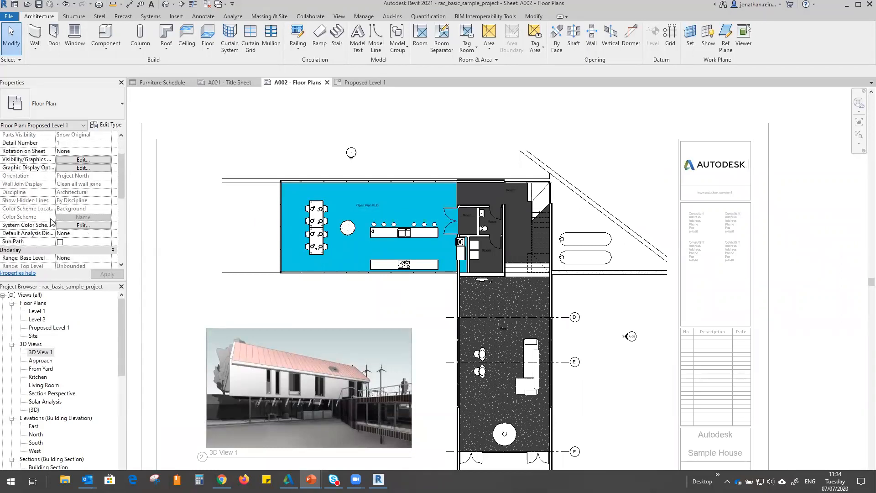
scroll(94, 223, down, 8)
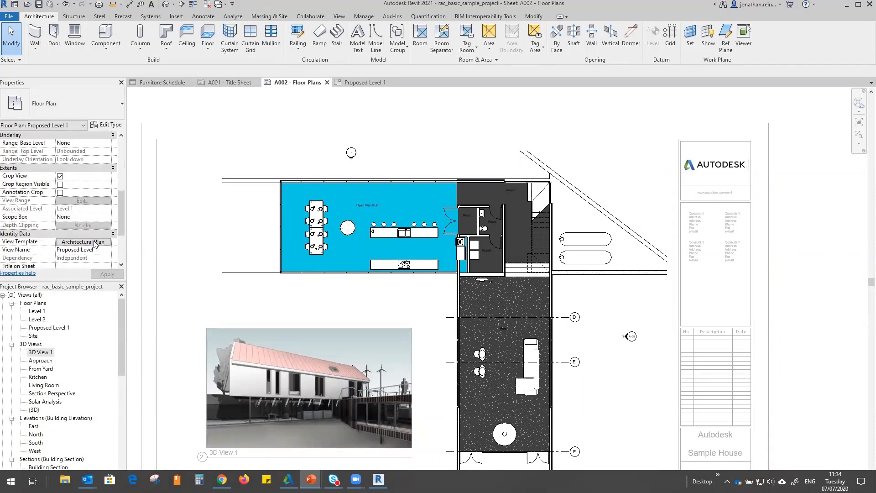
click(97, 242)
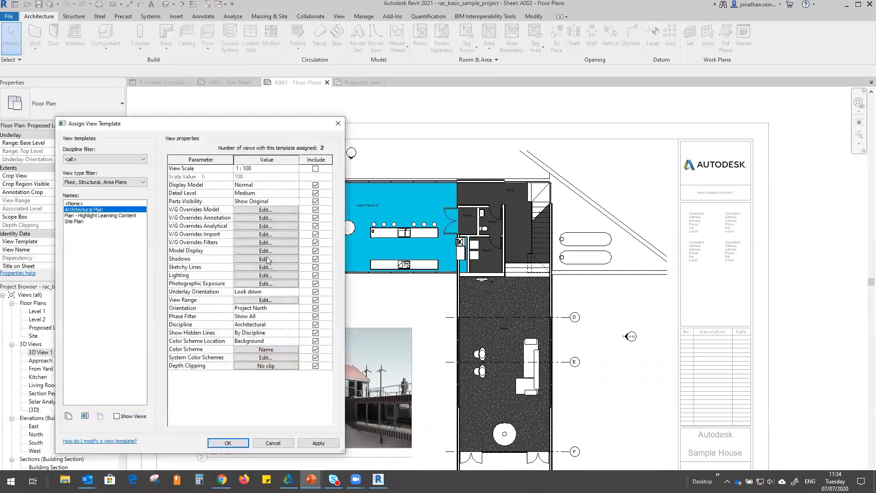
click(276, 352)
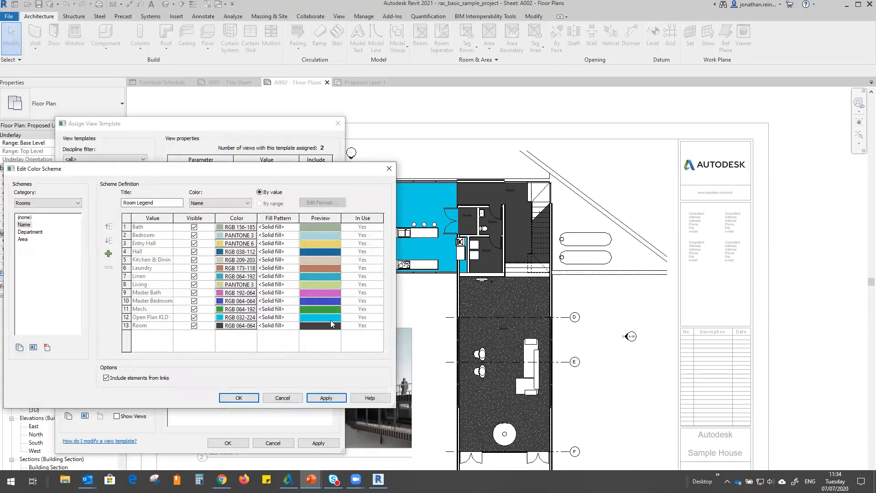
click(237, 396)
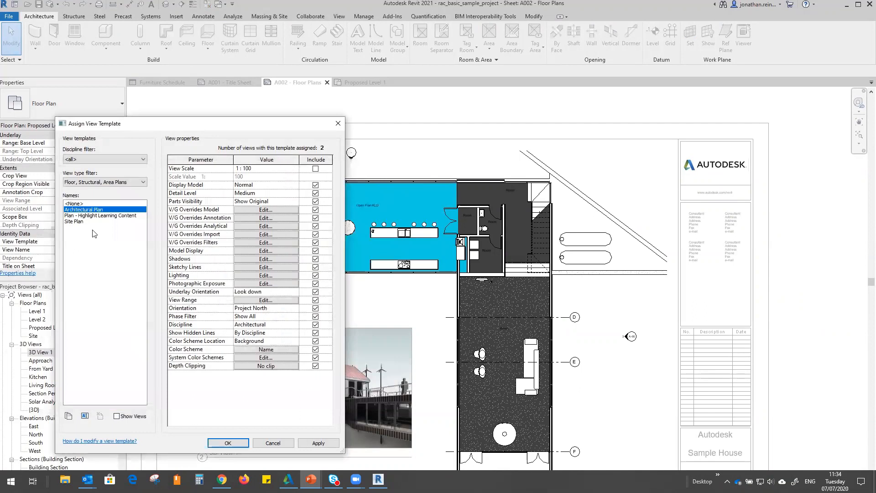
click(315, 349)
click(317, 444)
click(227, 443)
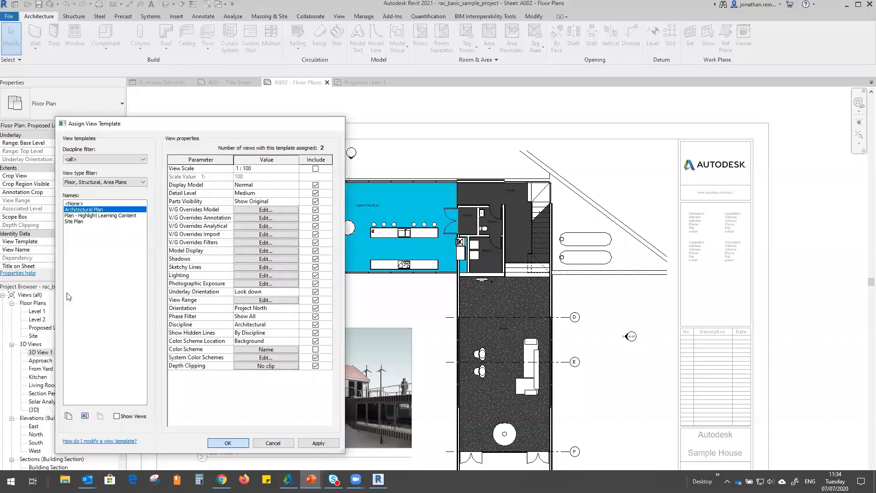
- Set the Color Scheme of the Proposed Level 1 view to (none) for the Rooms category
scroll(110, 227, down, 3)
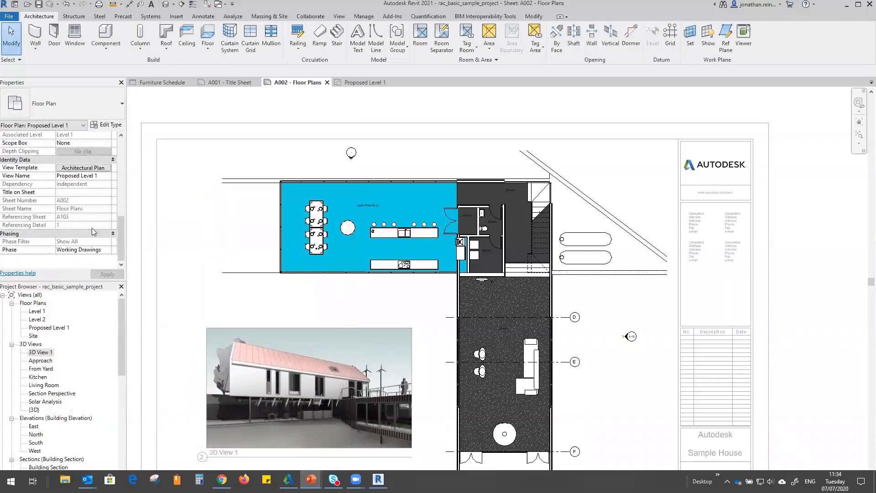
scroll(90, 223, up, 5)
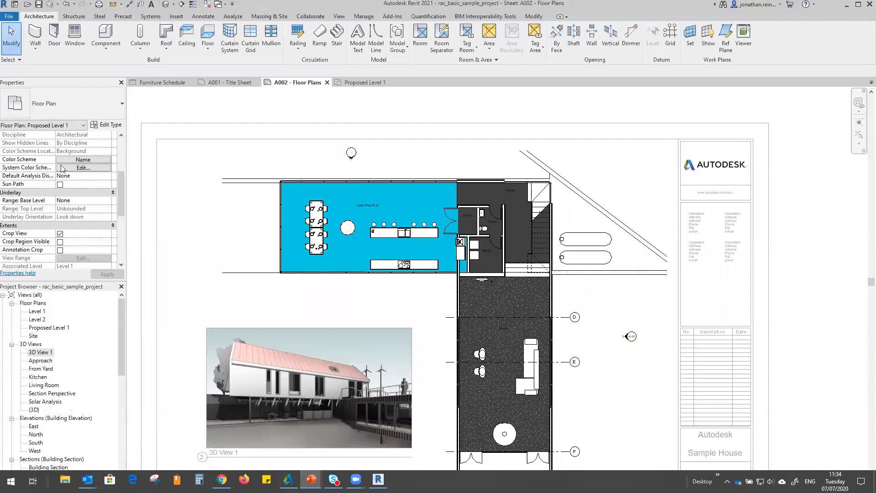
click(94, 161)
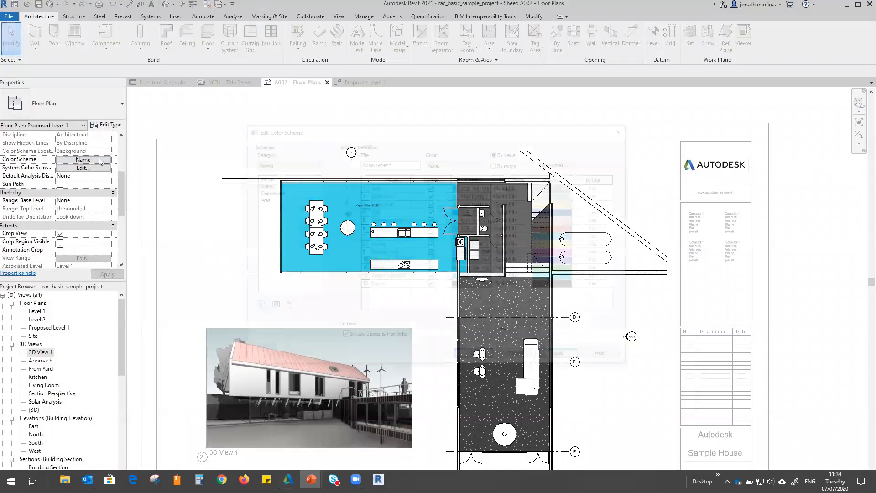
click(262, 177)
click(562, 358)
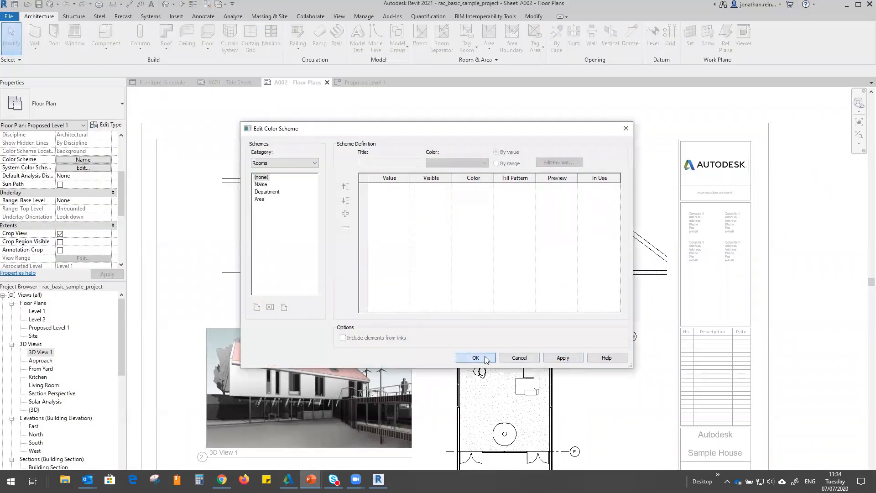
click(475, 357)
- Rename the room with the sofa and round table to "Living" through its room tag
scroll(377, 206, up, 1)
scroll(488, 355, up, 3)
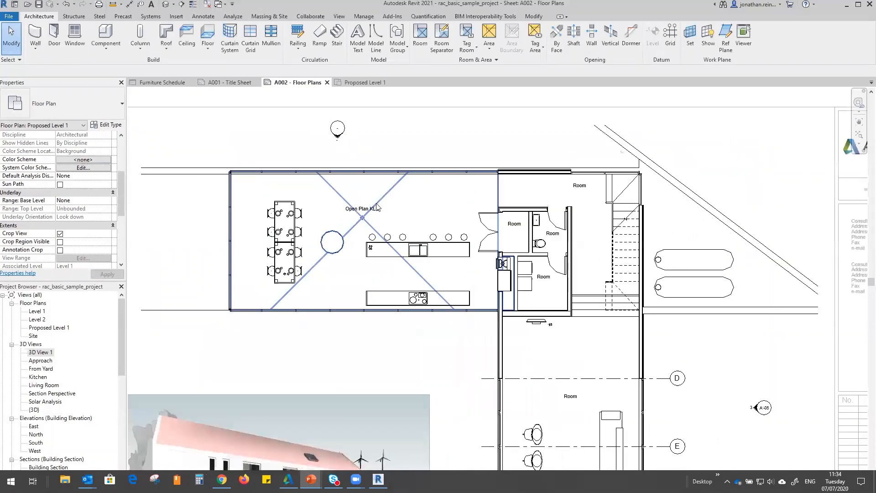
click(488, 353)
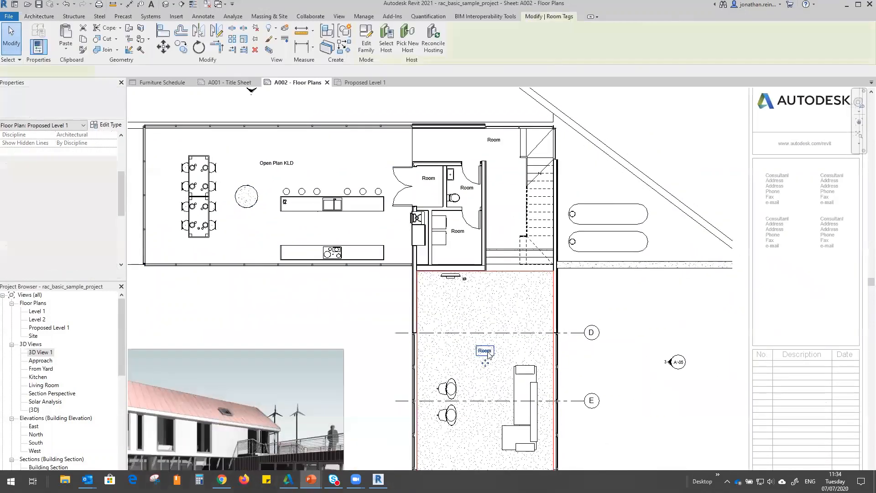
click(486, 351)
text(Living)
key(Return)
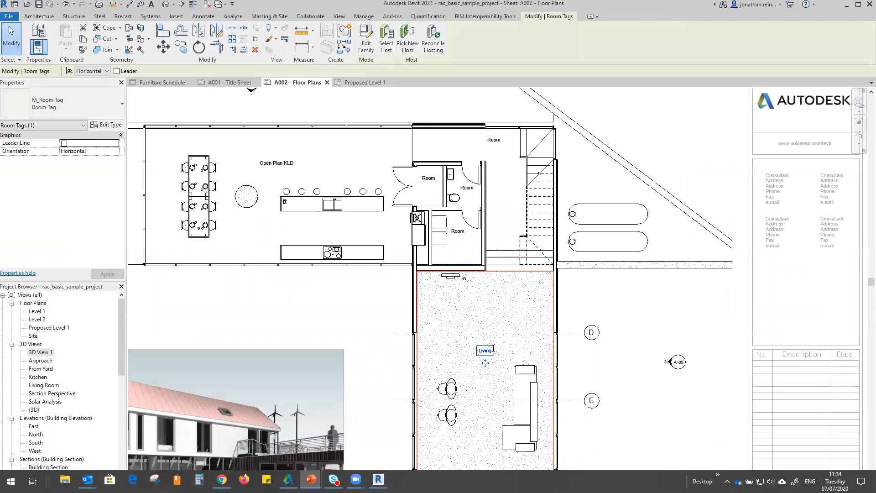
click(469, 160)
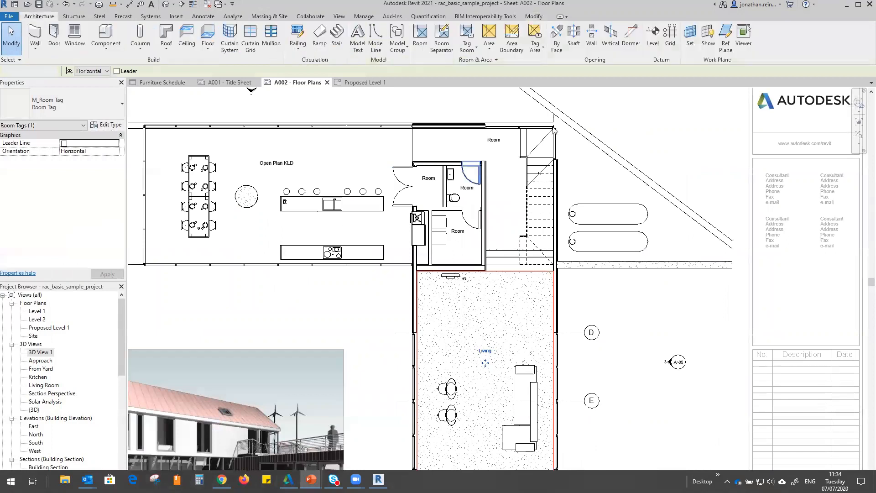
- Rename the stair room to "Hall" through its room tag
click(494, 140)
click(493, 139)
text(Hall)
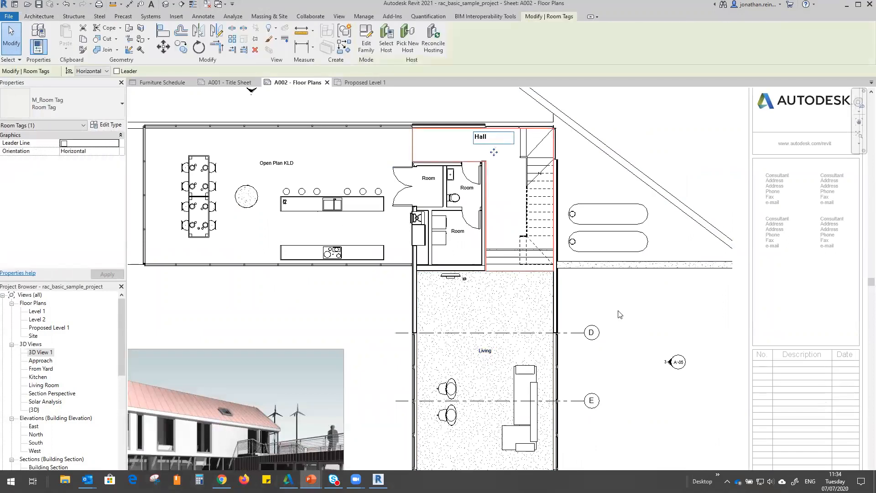
key(Return)
key(Escape)
- Place a multi-category tag with leader on the Living room window between grids D and E, next to grid E
scroll(526, 274, down, 1)
middle_drag(526, 274, 526, 179)
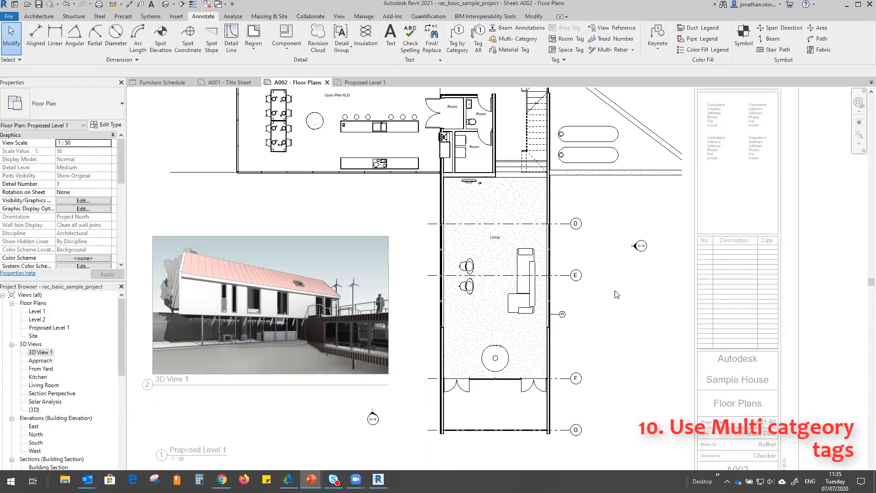
middle_drag(614, 289, 501, 260)
scroll(555, 295, up, 1)
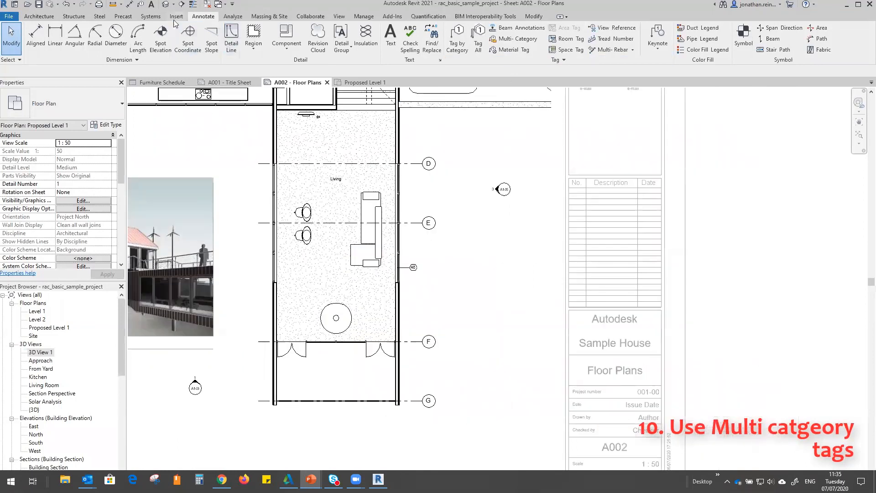
click(515, 40)
middle_drag(466, 223, 457, 271)
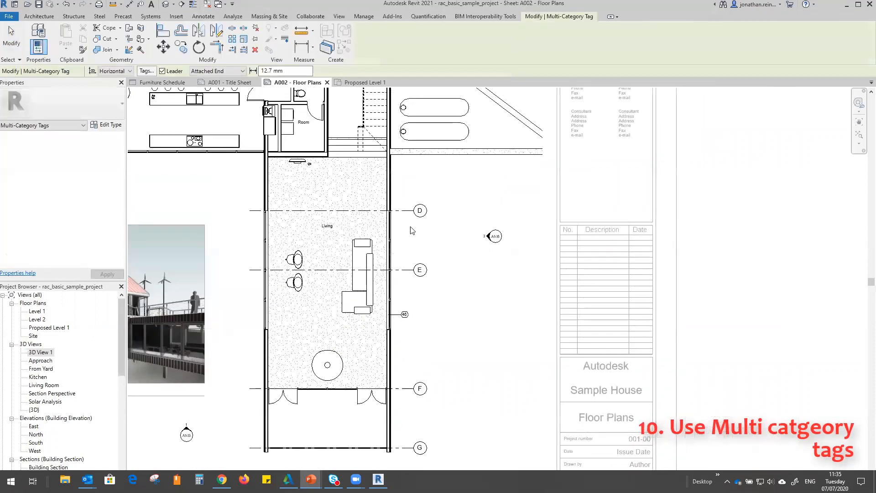
scroll(409, 231, up, 3)
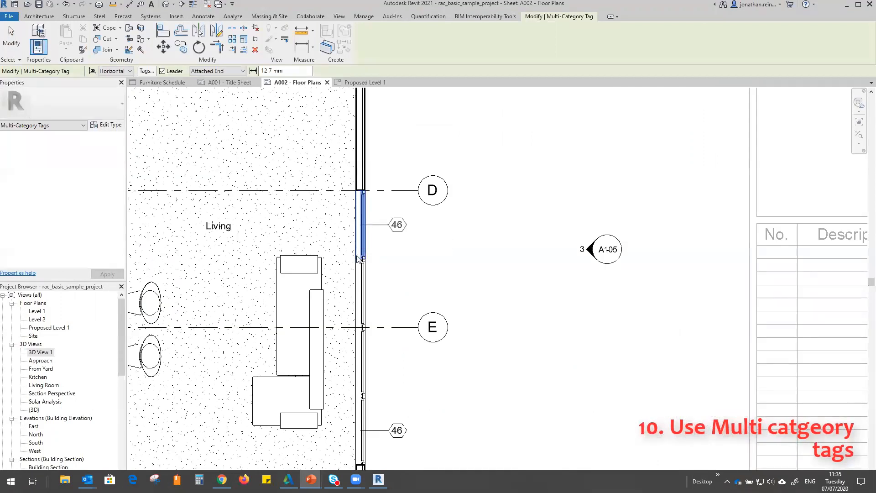
click(357, 362)
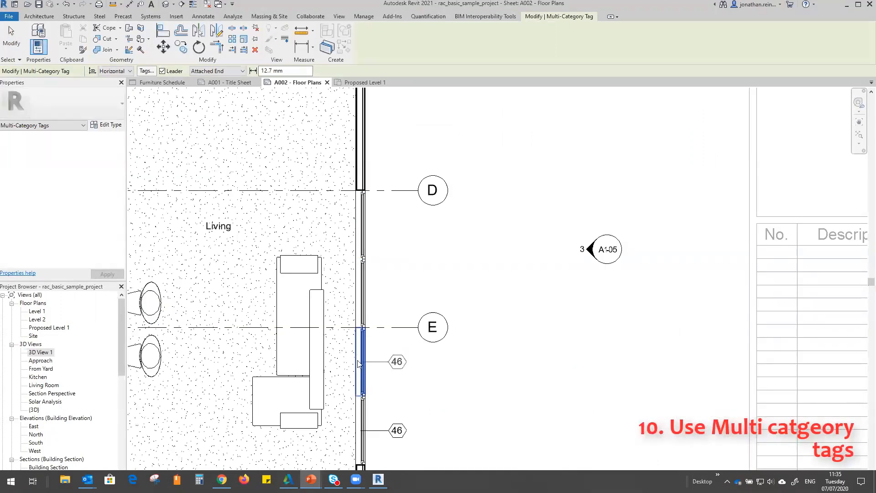
click(360, 283)
scroll(457, 260, down, 2)
scroll(457, 261, down, 1)
middle_drag(479, 277, 561, 324)
middle_drag(235, 254, 401, 264)
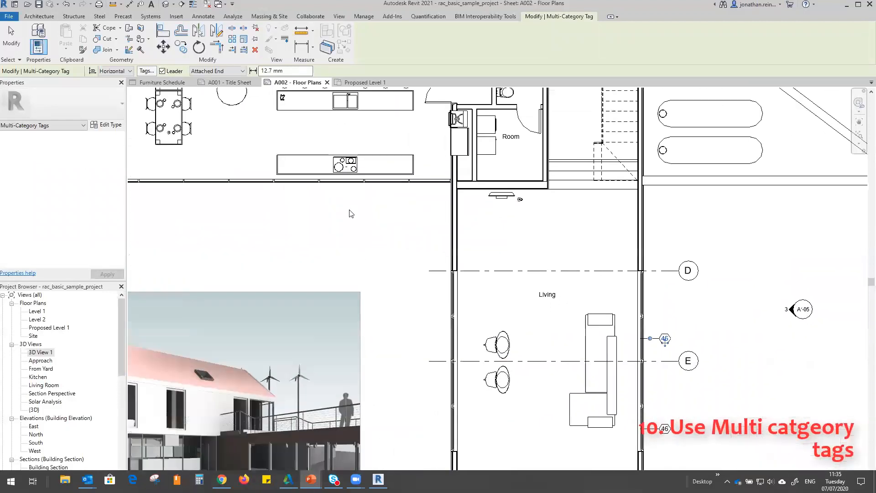
right_click(666, 185)
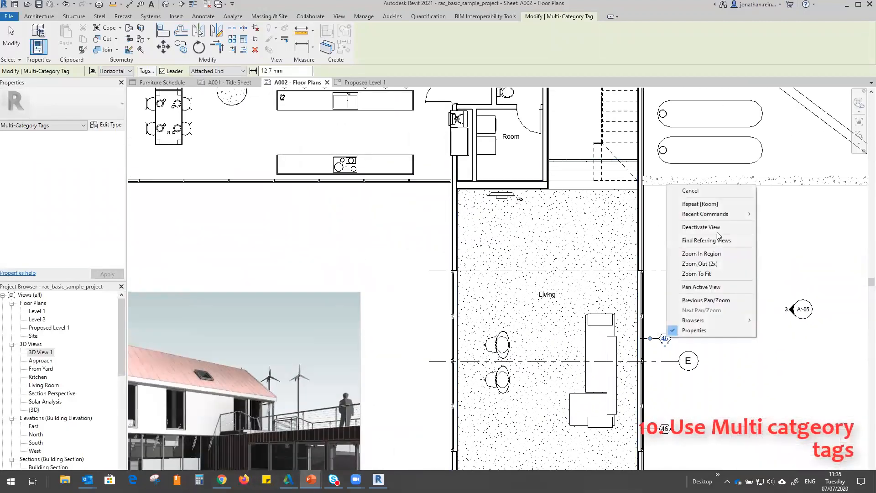
click(690, 190)
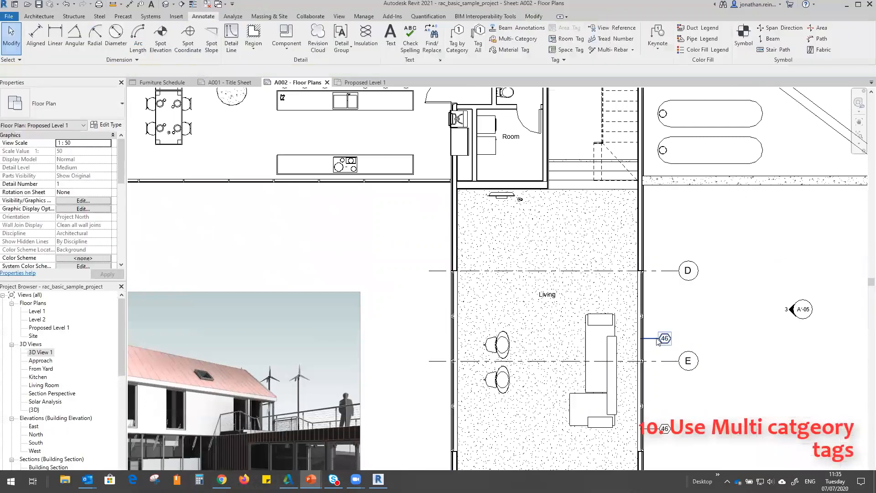
- Try to tag the Living room's exterior wall above grid D by category
right_click(657, 339)
click(680, 188)
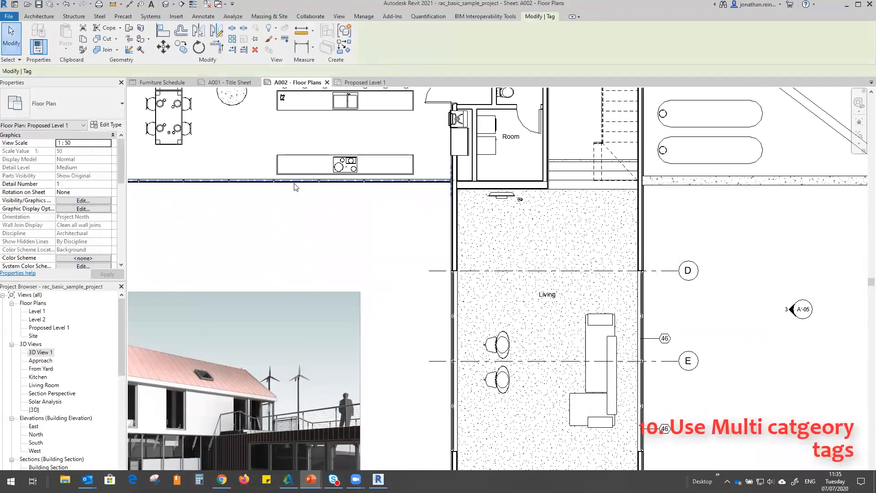
scroll(401, 230, down, 3)
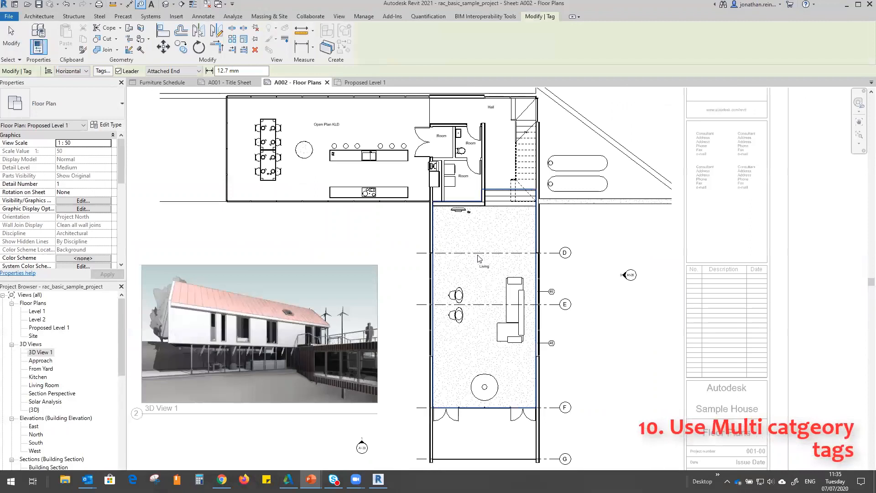
click(537, 230)
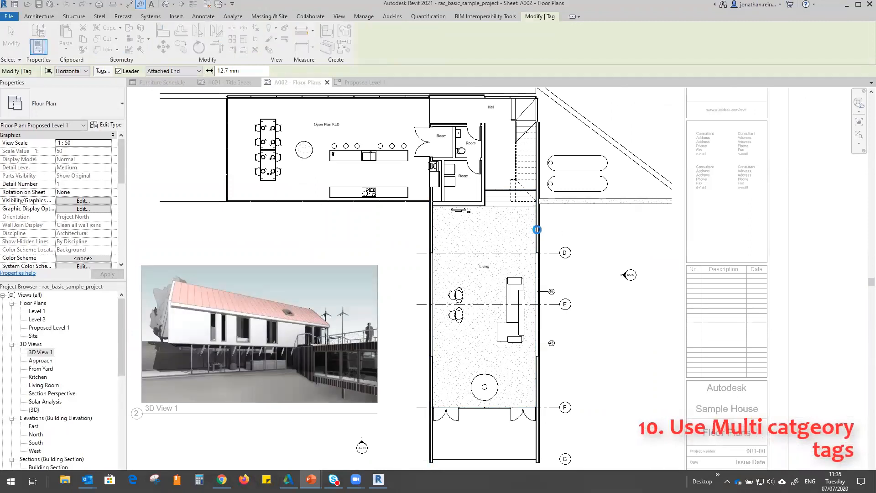
click(515, 250)
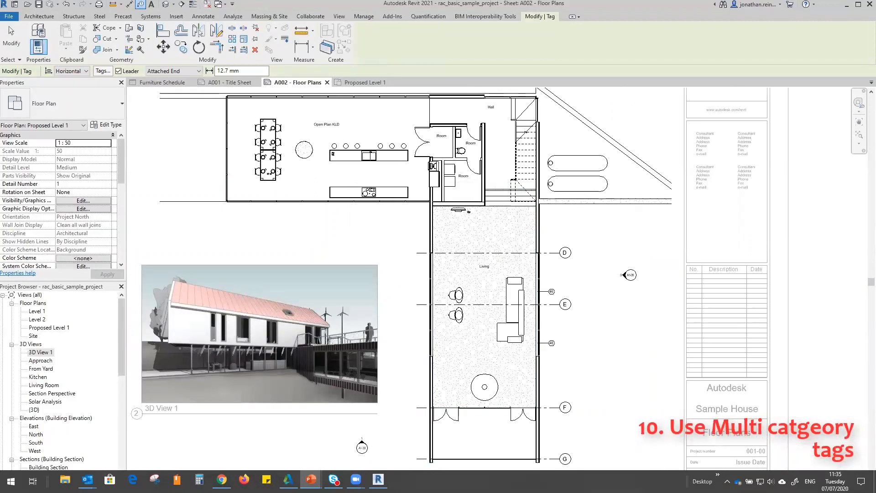
key(Escape)
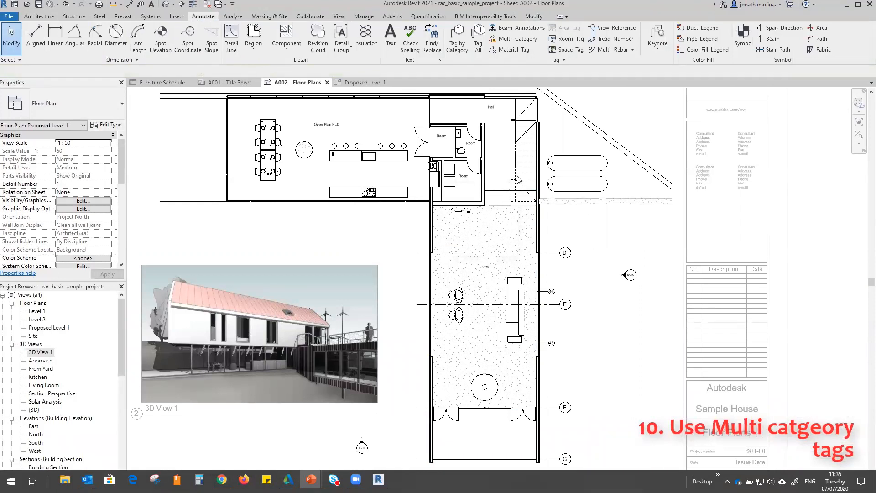
click(518, 41)
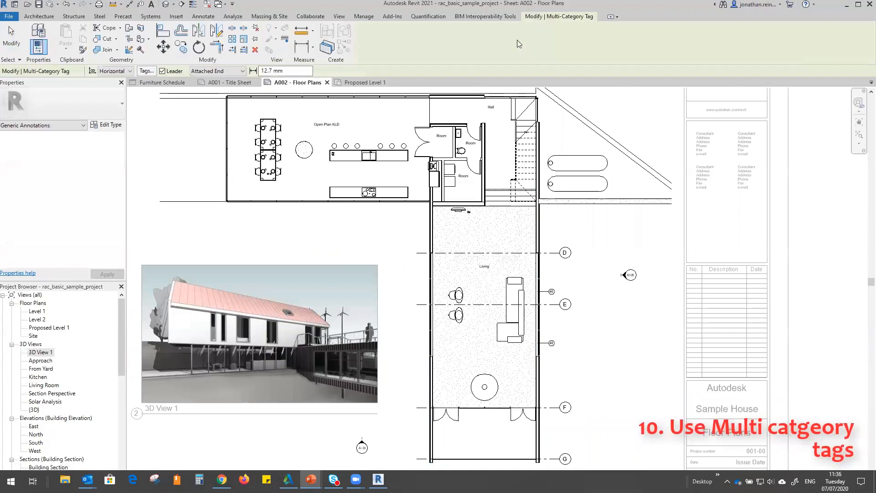
key(Escape)
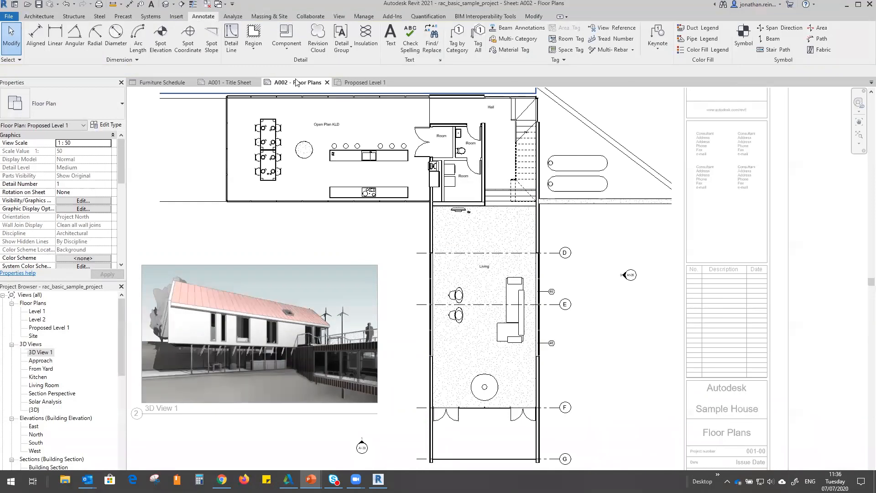
- Load the Anno_Tag_Multi-Category family from the Tags folder into the project's loaded tags and symbols
click(555, 60)
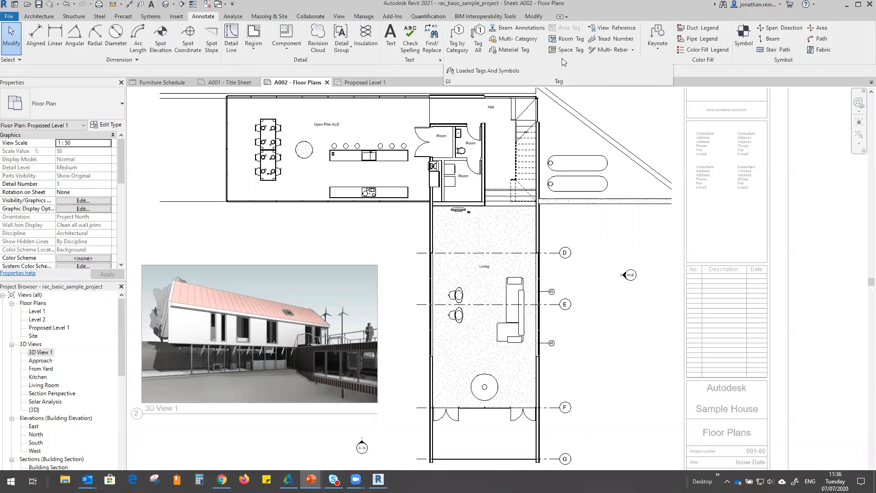
click(499, 72)
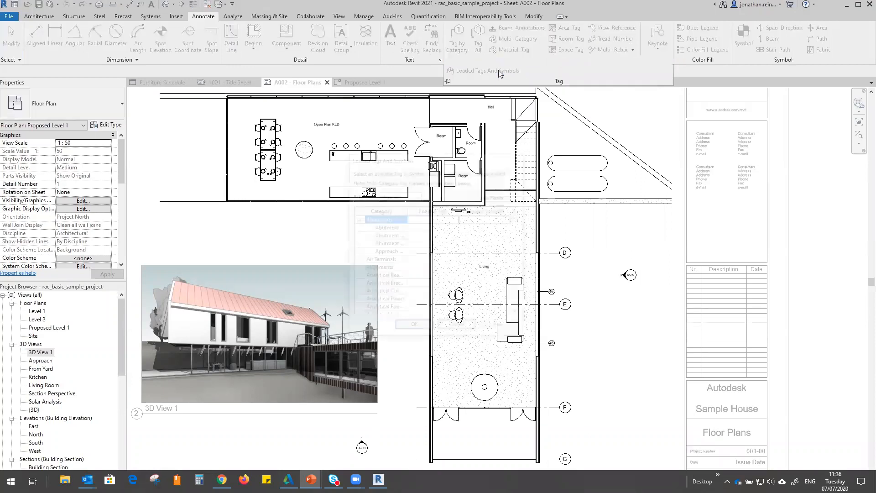
click(497, 199)
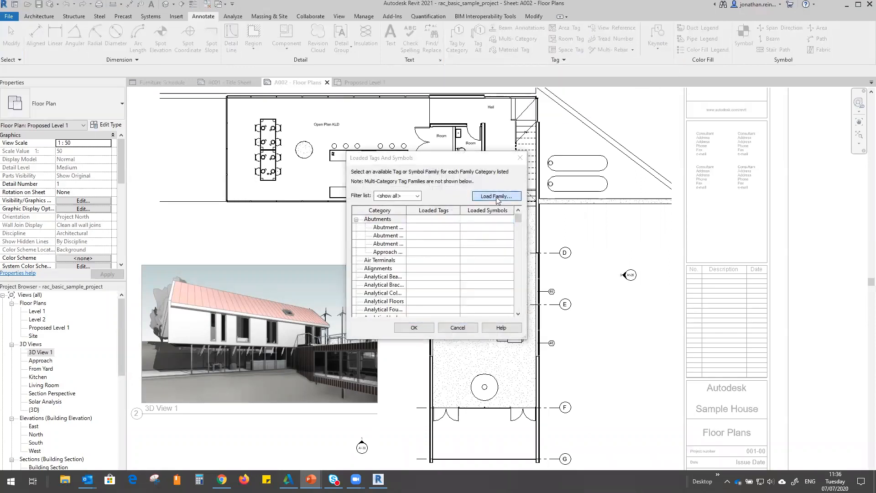
click(60, 78)
double_click(160, 51)
double_click(139, 111)
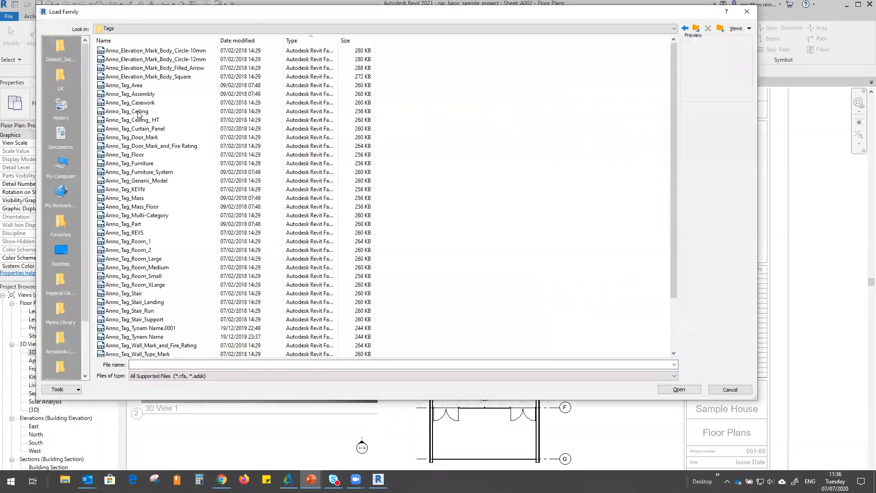
click(137, 215)
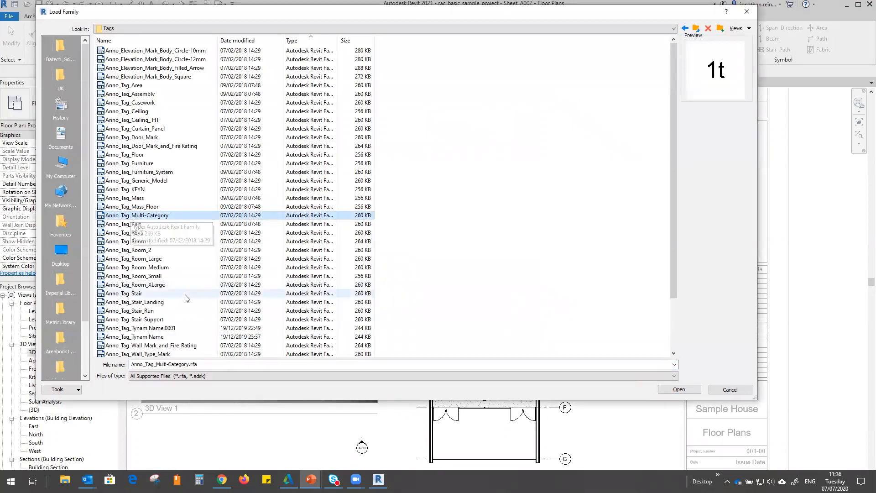
click(678, 391)
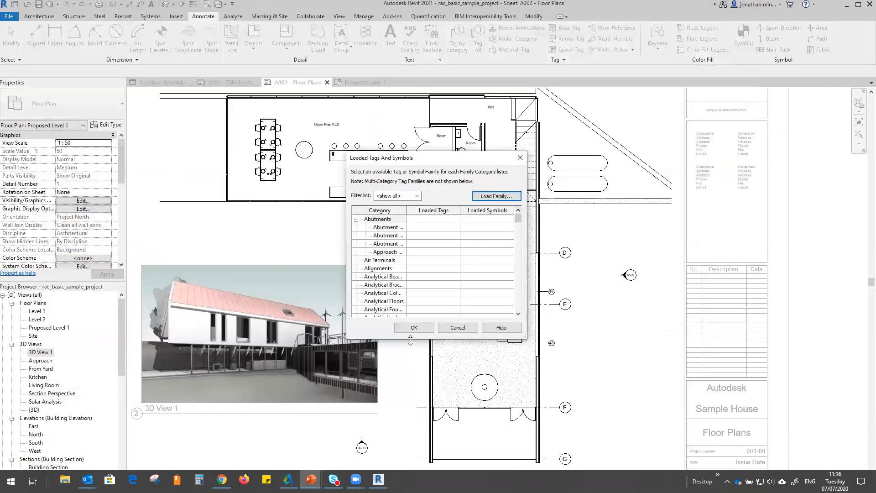
click(414, 328)
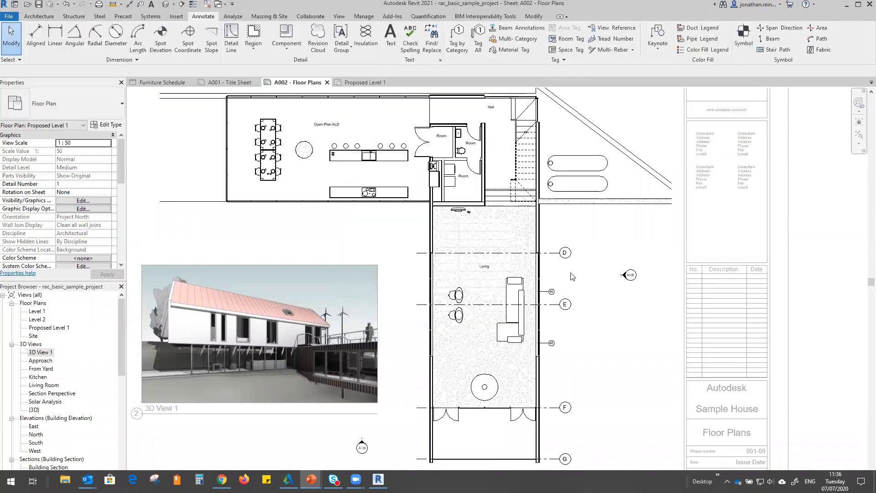
- Place an Anno_Tag_Multi-Category tag with leader on the Living room's exterior wall above grid D and select the tag
click(517, 39)
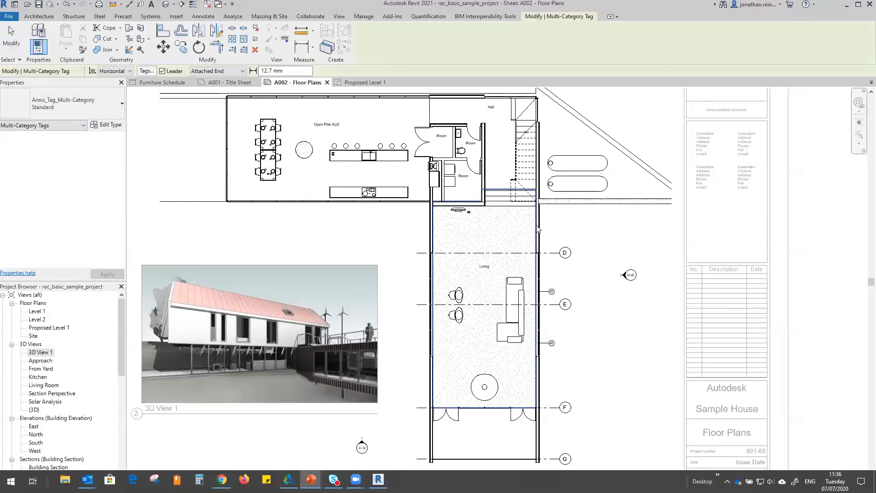
scroll(543, 228, up, 3)
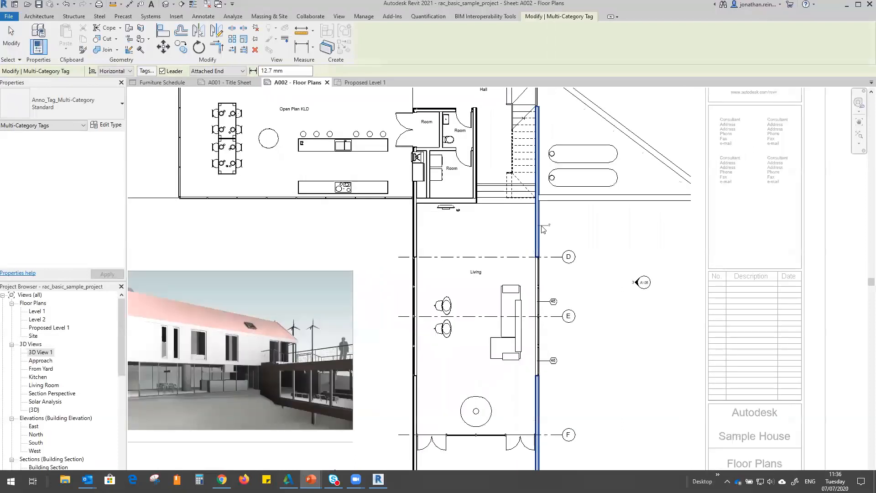
scroll(582, 218, up, 3)
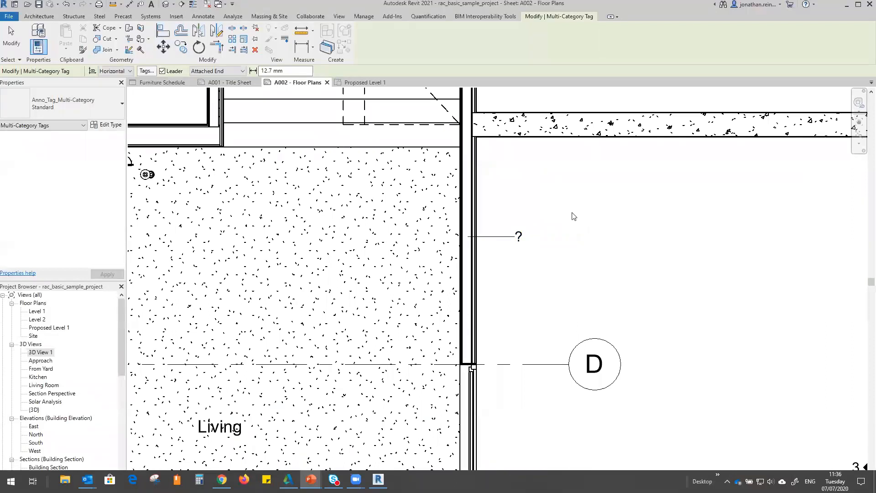
key(Escape)
click(519, 238)
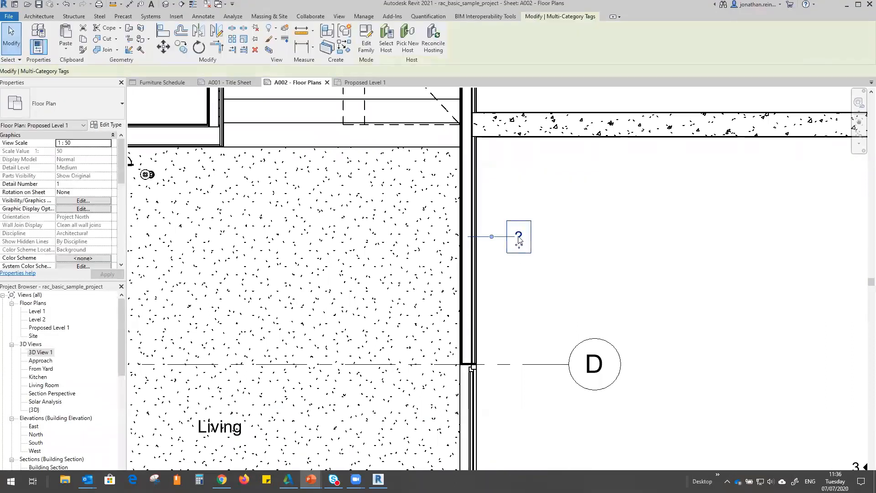
- Edit the Anno_Tag_Multi-Category family so its label uses Type Comments instead of Type Mark, and reload it, overwriting the existing version and its parameter values
click(366, 40)
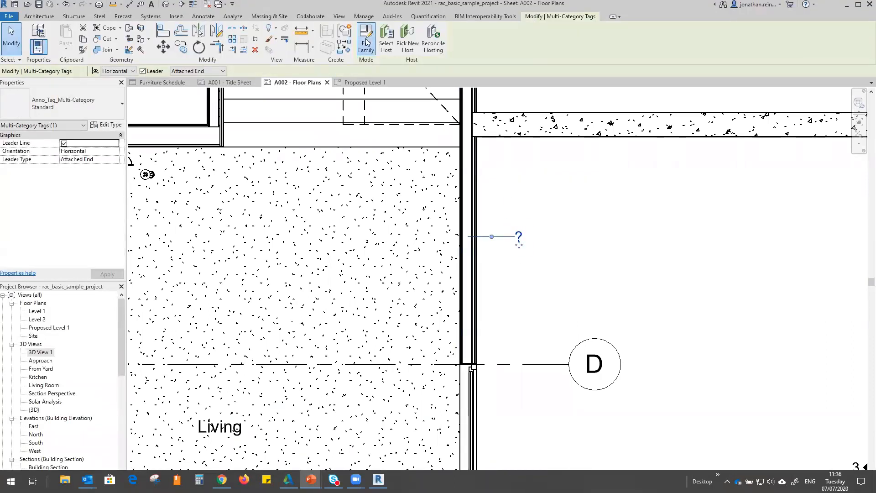
click(656, 258)
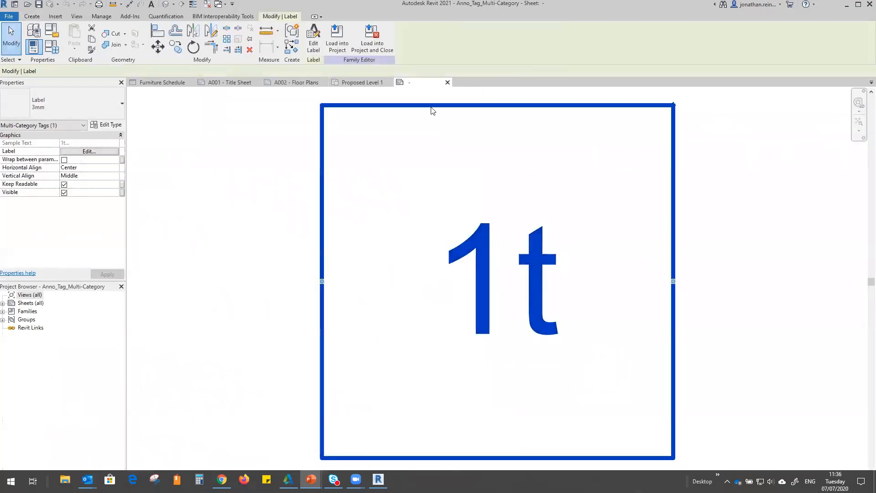
click(316, 36)
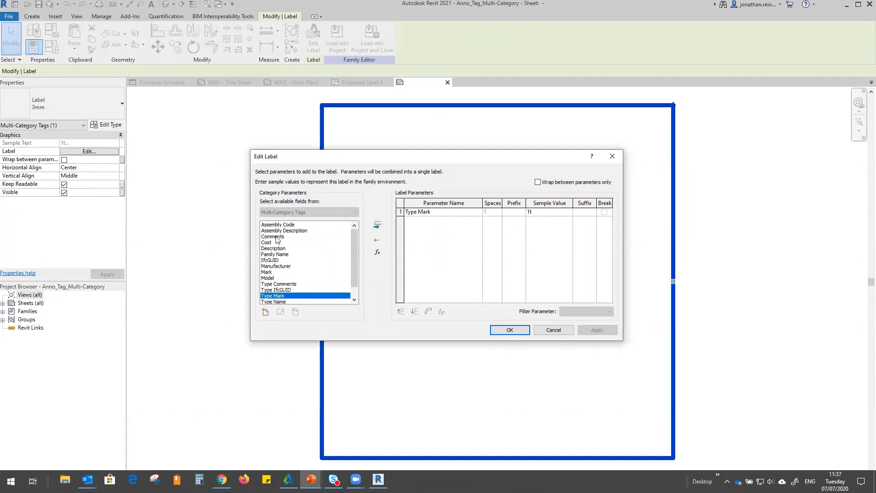
click(295, 284)
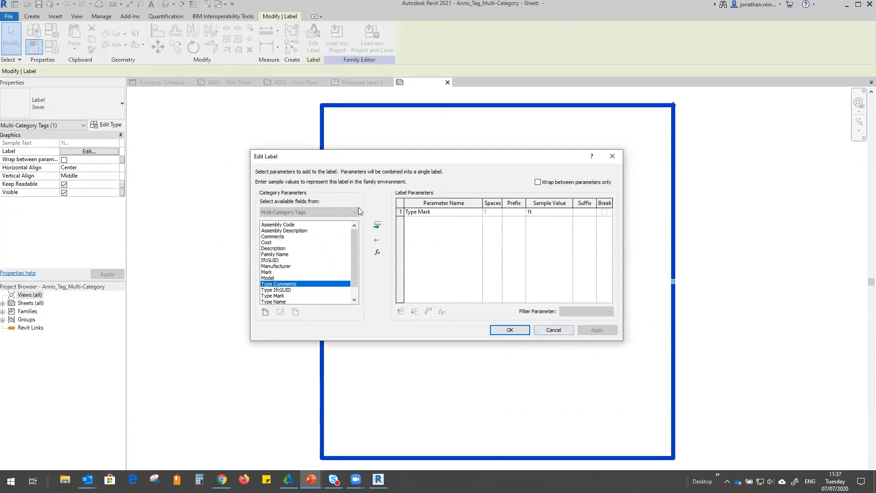
click(377, 225)
click(400, 212)
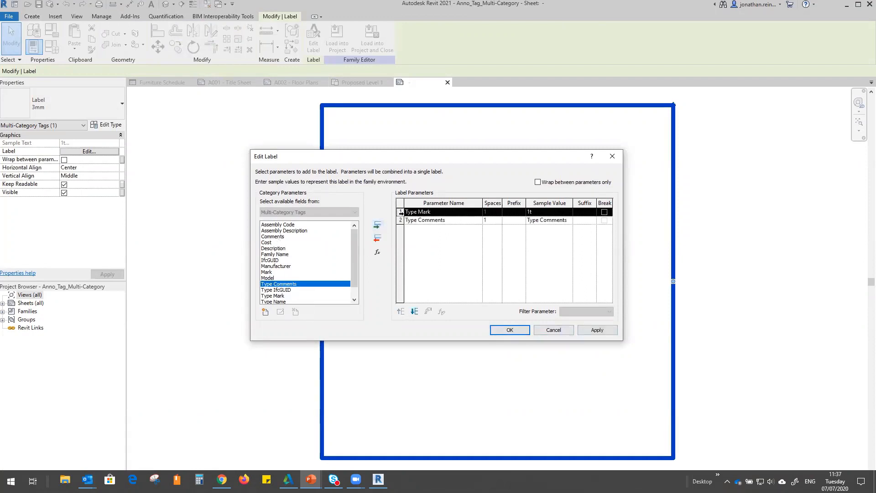
click(380, 240)
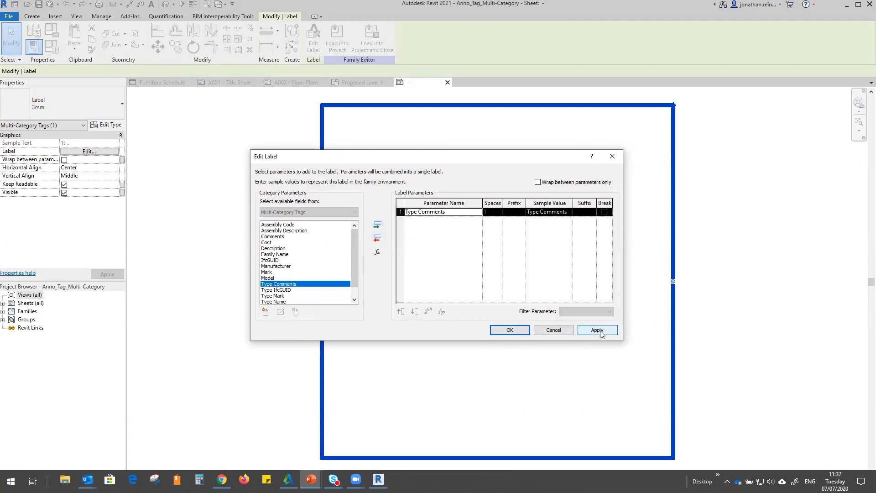
click(598, 330)
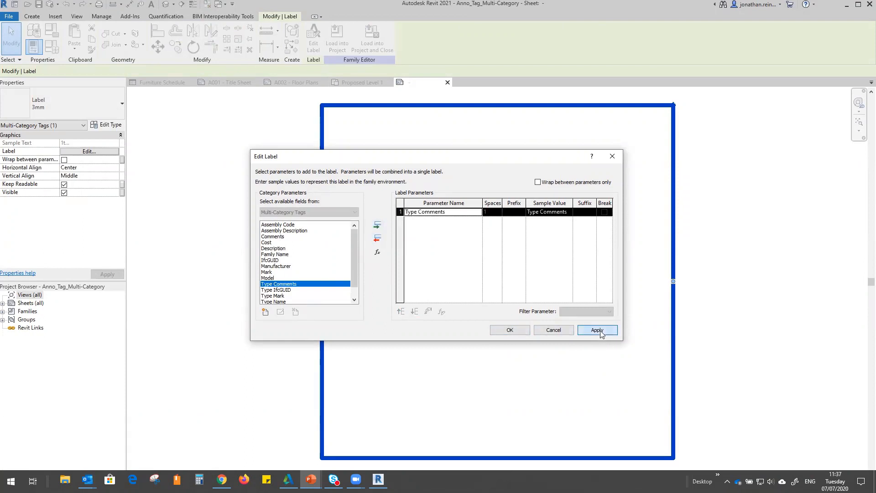
click(507, 330)
click(337, 43)
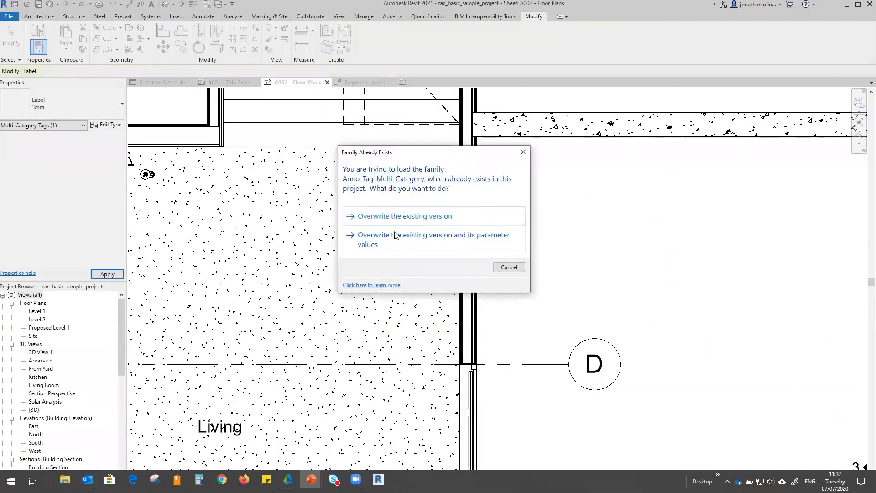
click(395, 235)
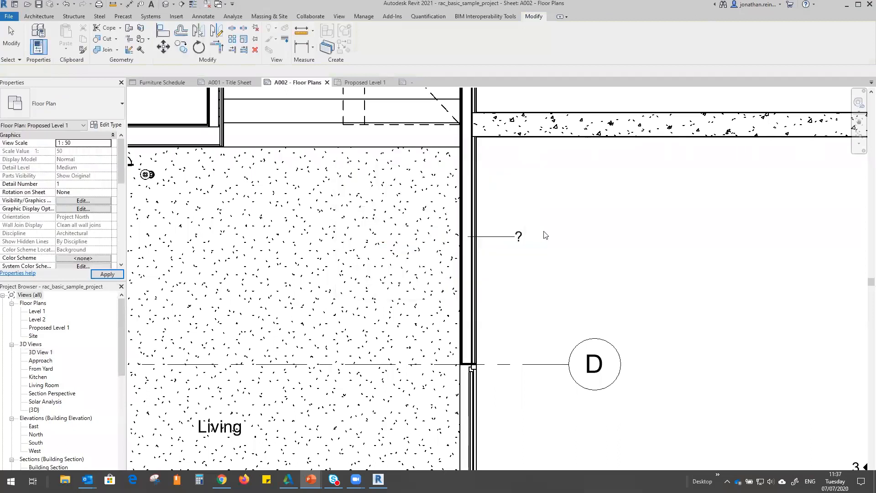
- Move the Description text "Structural Insulation Panel Wall with Kiln Dried Timber Panel Rainscreen" into Type Comments for the Wall - Timber Clad type
click(466, 213)
click(113, 124)
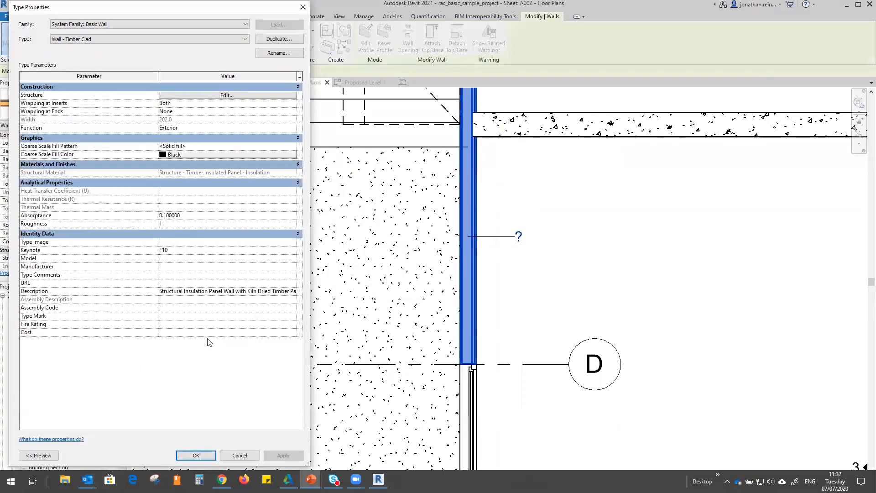
click(175, 290)
drag(159, 294, 309, 285)
key(Delete)
click(174, 274)
key(ctrl+v)
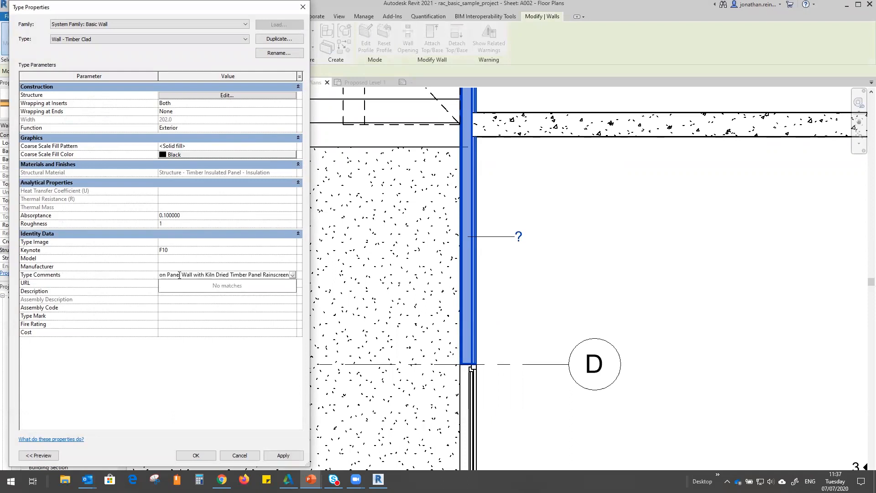
key(Return)
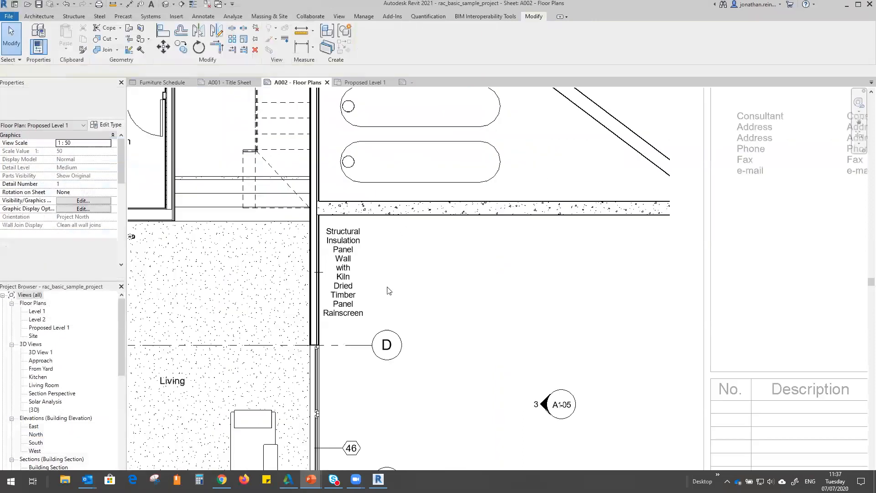
scroll(385, 284, up, 2)
click(321, 265)
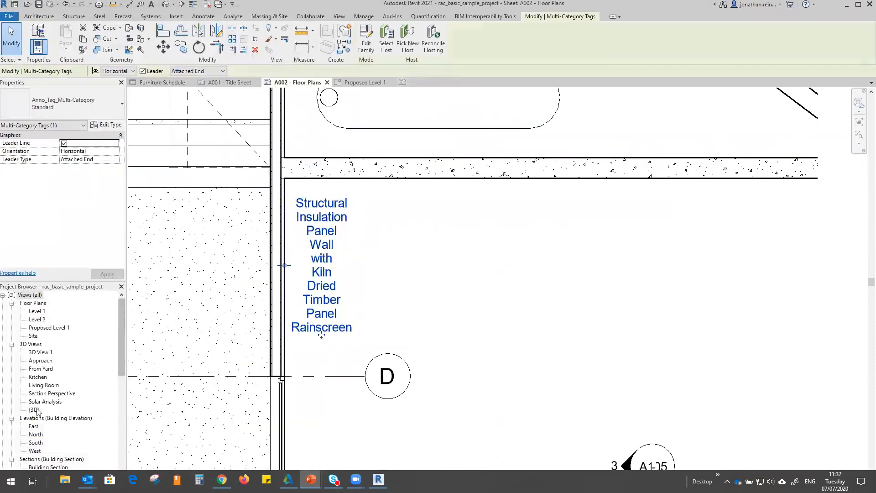
scroll(574, 313, down, 3)
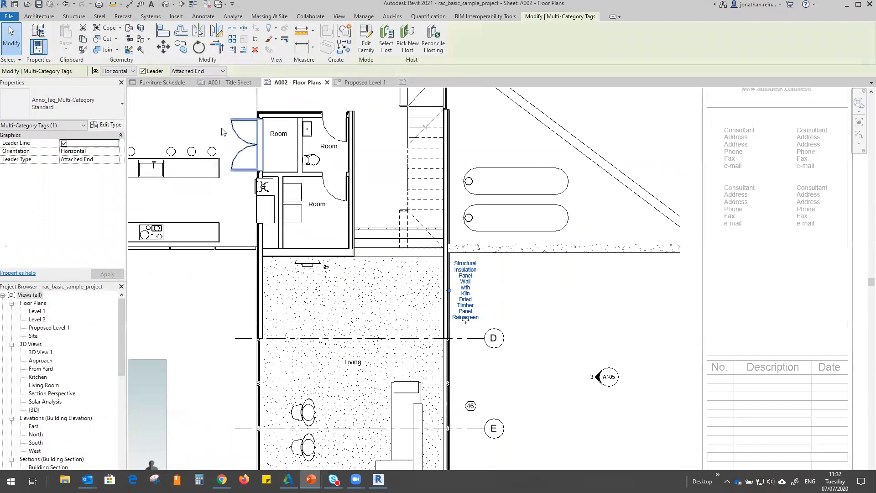
- Open the default 3D view and orient it from above towards the house's terrace and timber-clad lower wall
click(166, 6)
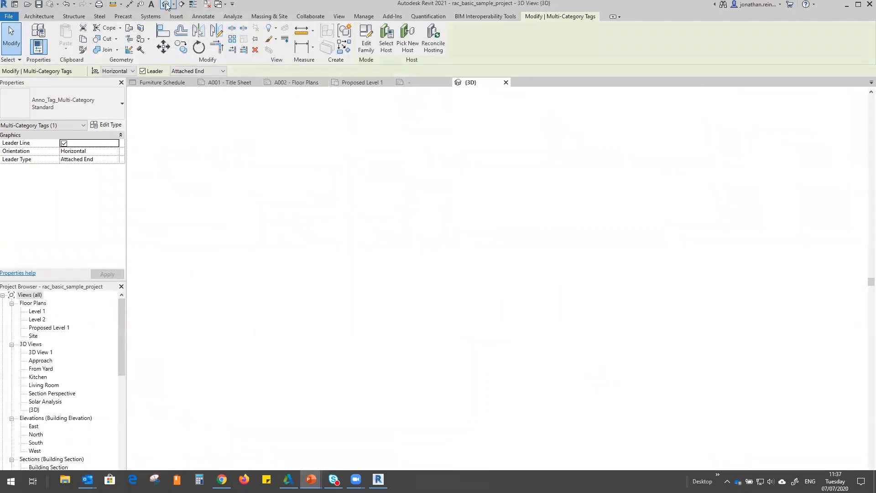
shift+middle_drag(639, 236, 546, 332)
scroll(547, 332, up, 4)
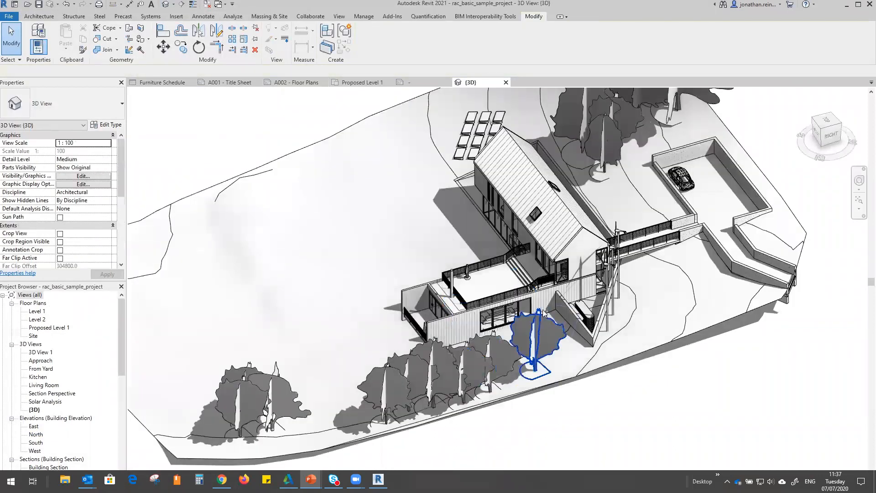
scroll(543, 311, up, 1)
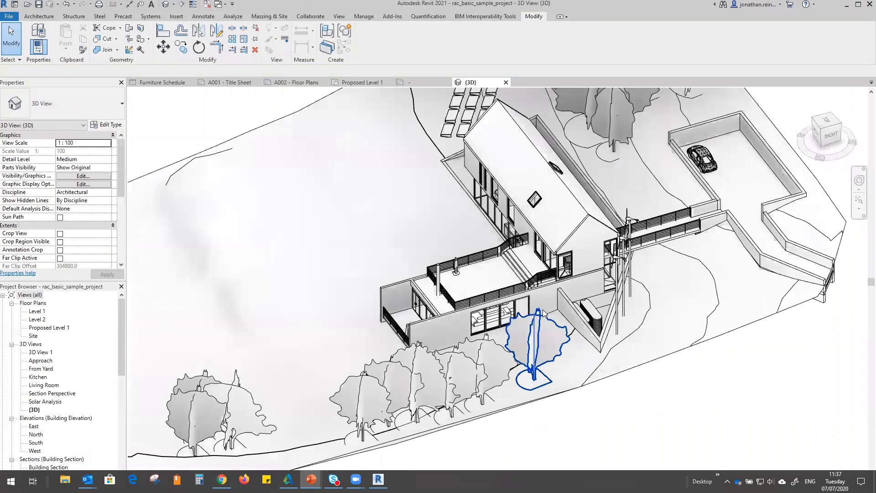
scroll(543, 312, up, 2)
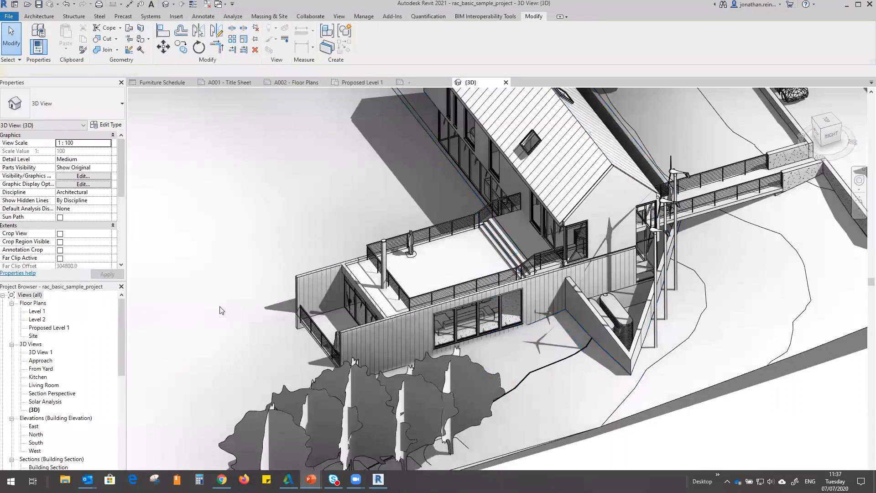
scroll(221, 310, down, 1)
scroll(221, 310, down, 2)
shift+middle_drag(221, 311, 357, 265)
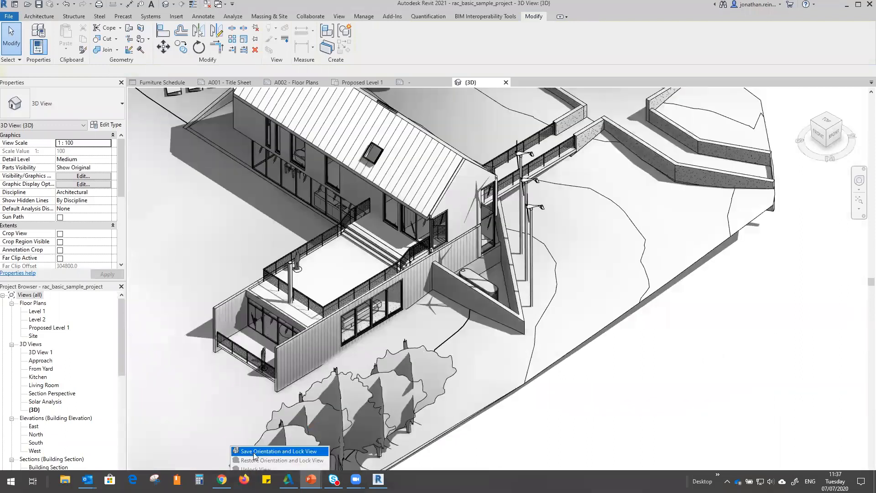
- Save the 3D view's orientation and lock it under the name 3D1
click(253, 450)
key(Return)
key(Return)
text(3)
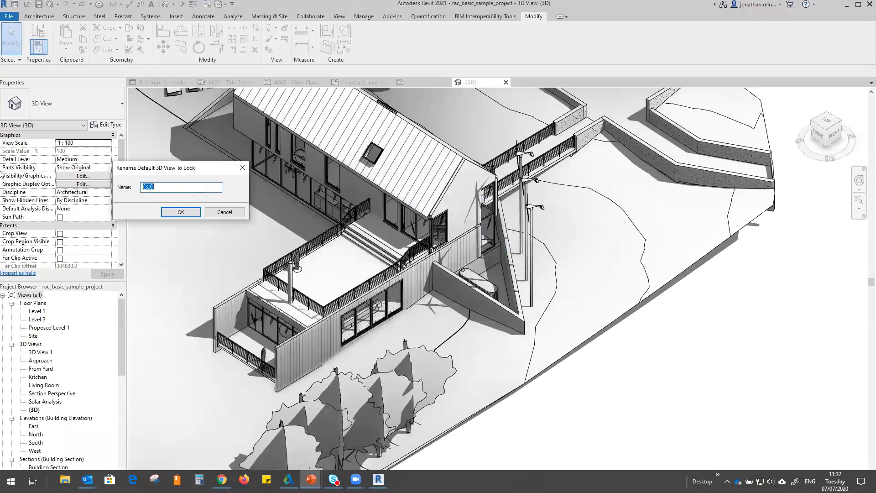
text(D1)
click(180, 212)
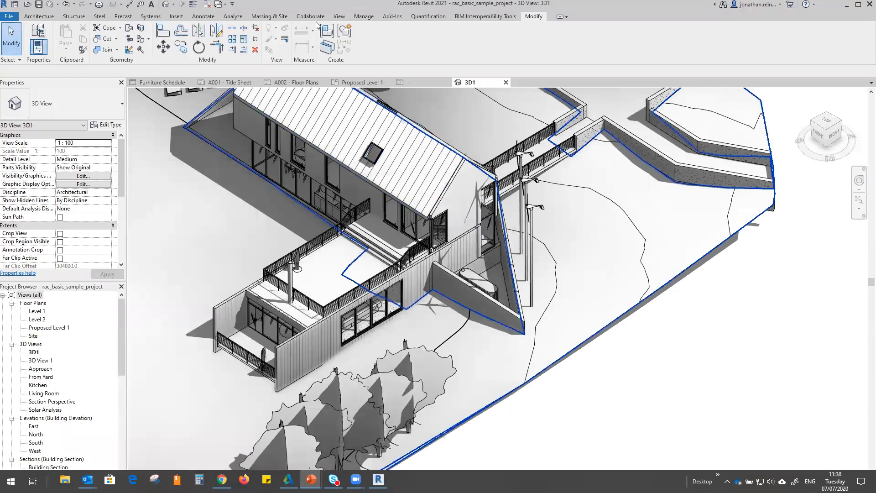
- Place a multi-category tag with a free-end leader on the timber-clad lower wall, with the text beyond the site edge
click(203, 16)
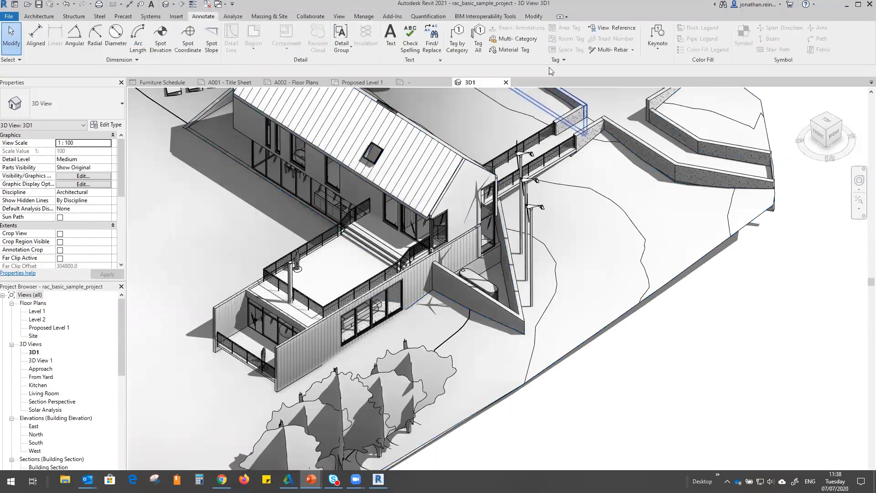
click(514, 38)
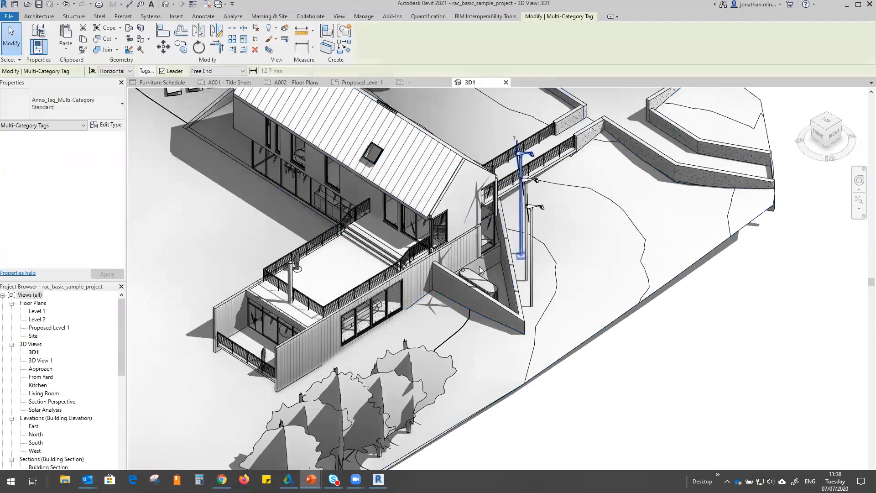
click(506, 388)
click(614, 403)
key(Escape)
key(Escape)
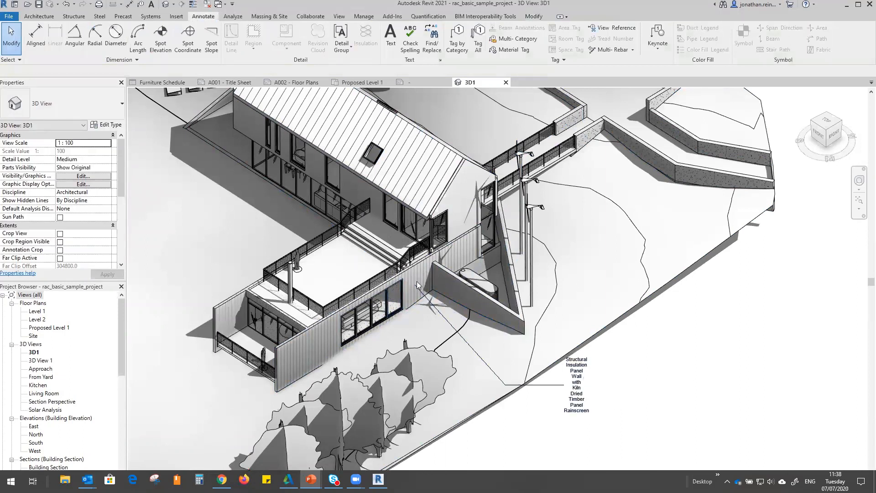
- Place a multi-category tag with a free-end leader on the upper gable wall, beside the existing wall tag
click(525, 40)
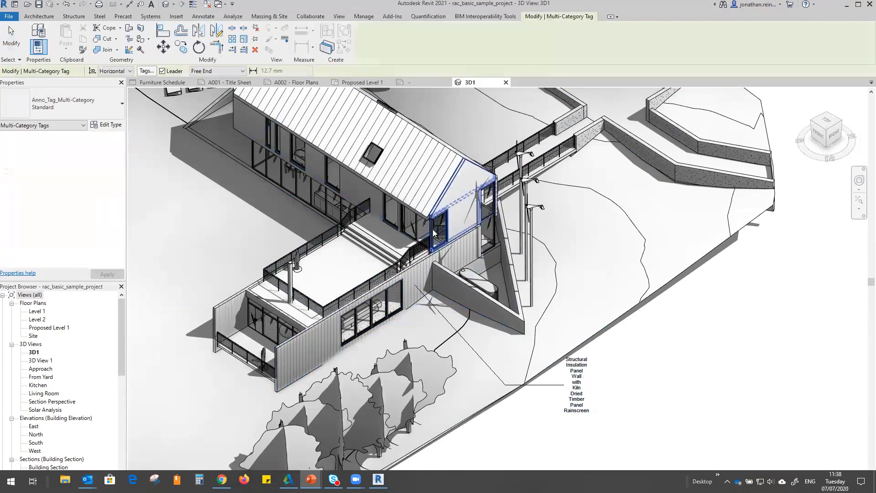
click(463, 227)
click(662, 358)
key(Escape)
key(Escape)
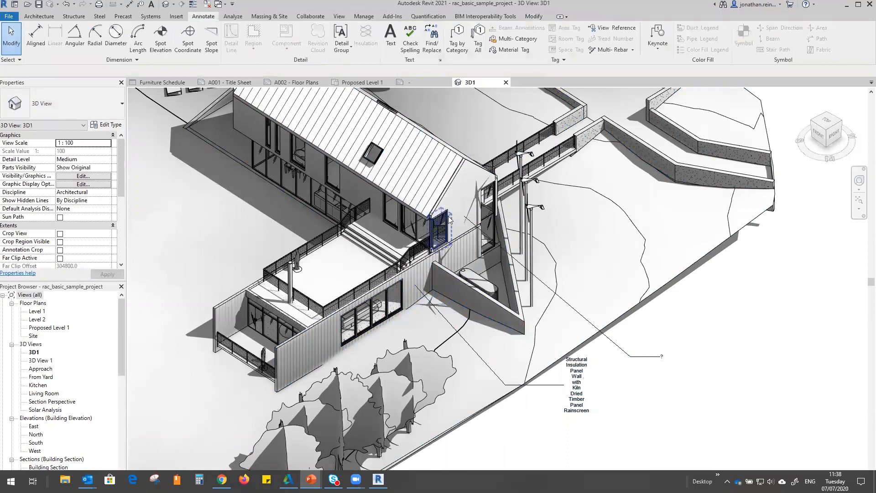
- Move the Description text "Structural Insulation Panel Wall with Kiln Dried Timber Panel Rainscreen" into Type Comments for the gable wall's type, SIP 202mm Wall - conc clad
click(451, 217)
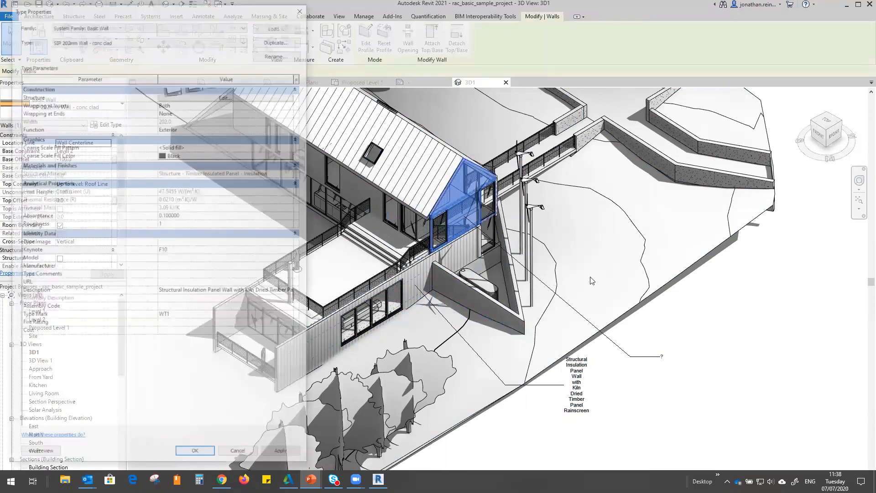
click(161, 292)
key(ctrl+c)
key(Delete)
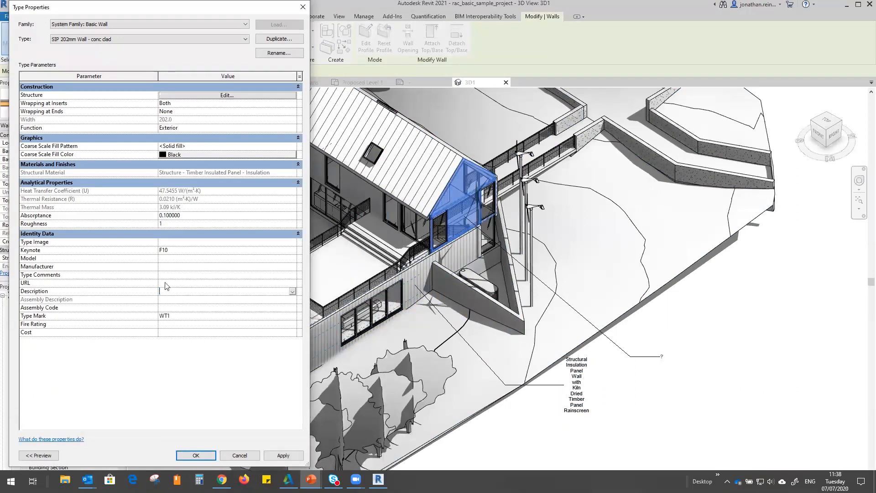
click(167, 276)
key(ctrl+v)
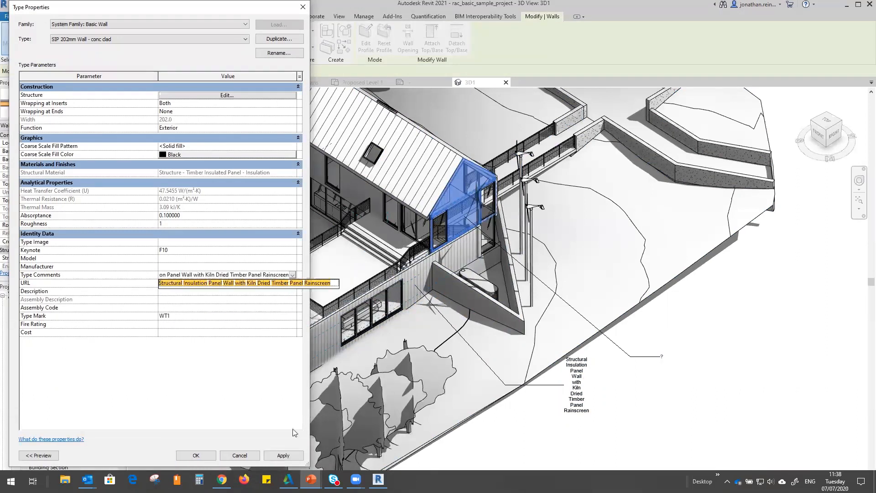
click(293, 454)
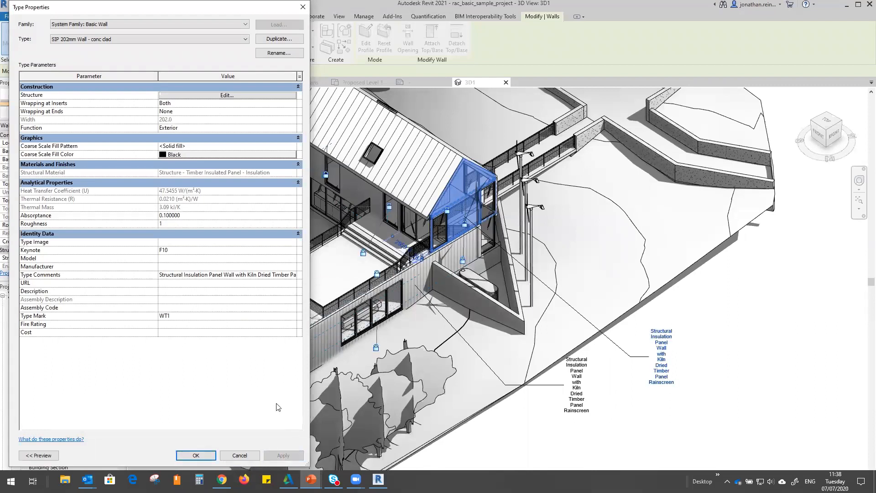
key(Return)
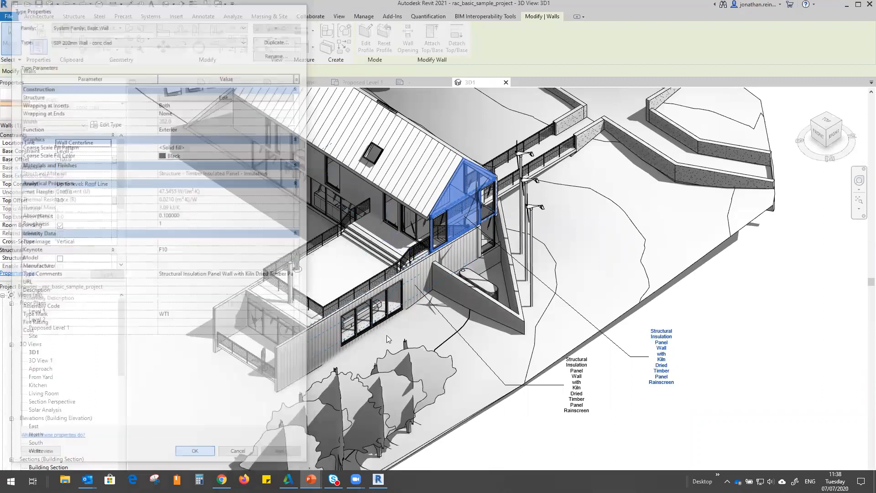
key(Escape)
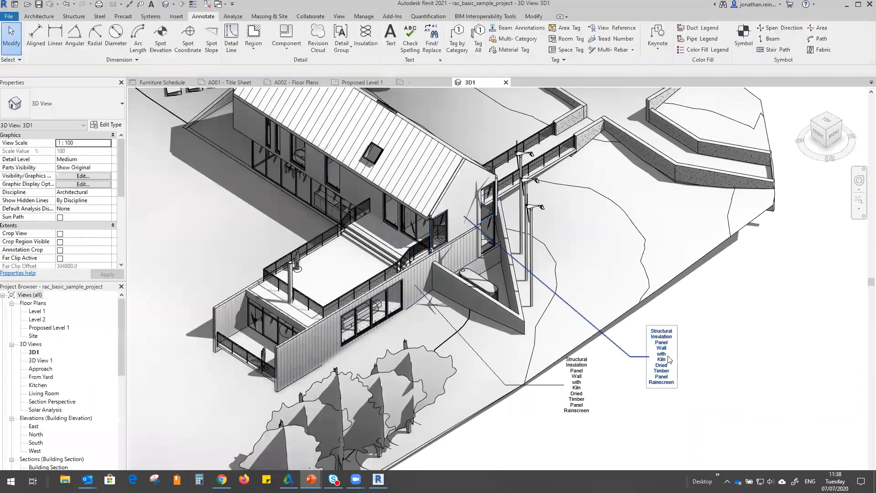
- Place a multi-category tag with a free-end leader on the glazed panel in the timber-clad lower wall
click(513, 38)
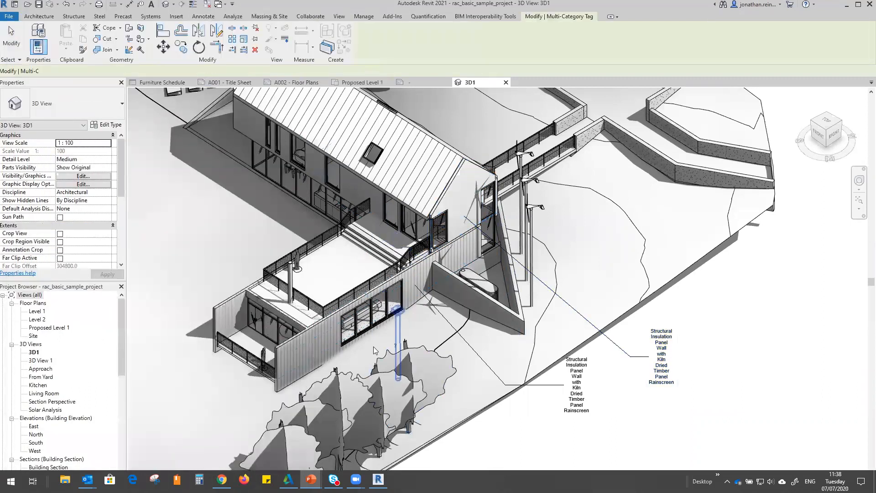
click(380, 321)
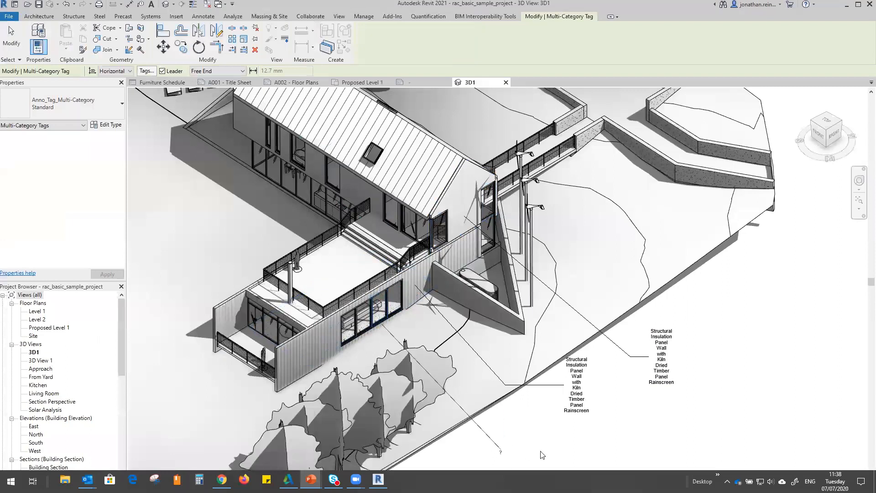
key(Escape)
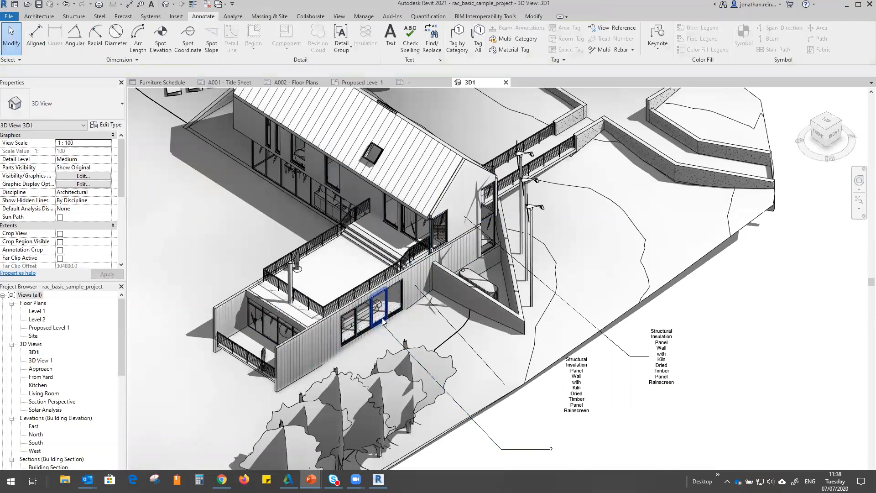
- Set Type Comments to "Grey Alu" for the tagged panel's type, Single Window Standard
click(382, 321)
click(110, 125)
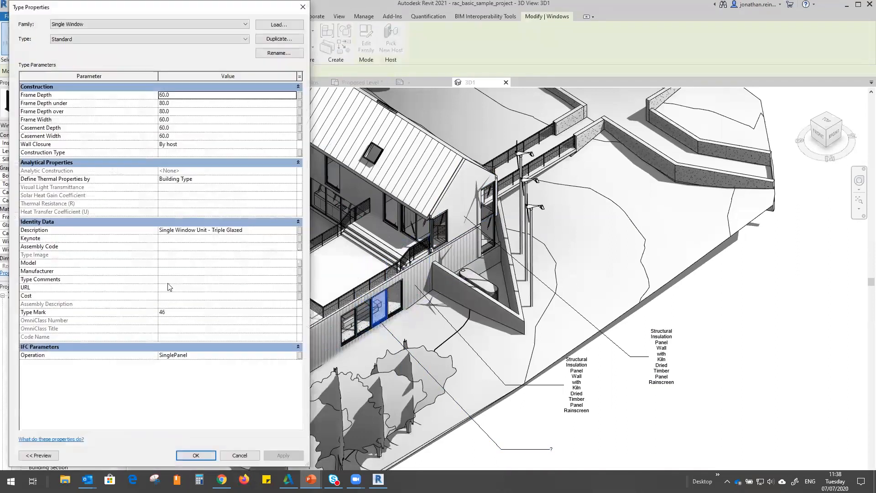
click(168, 279)
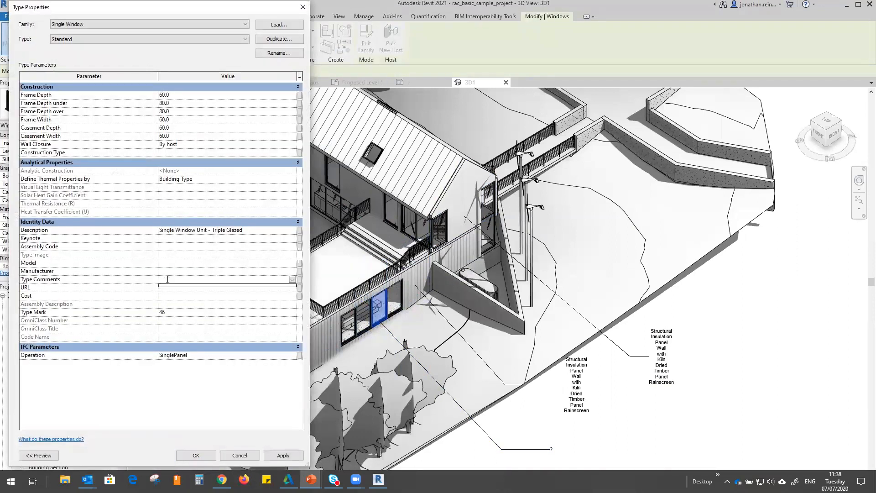
text(G)
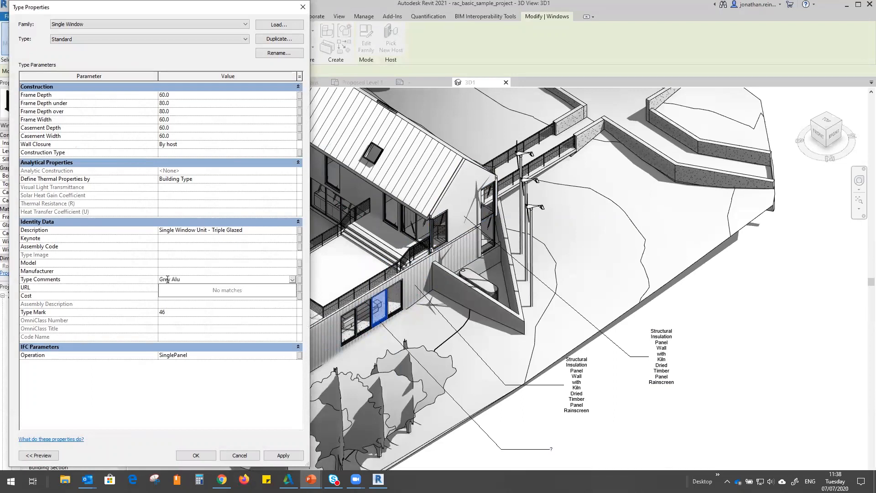
text(rey Alu)
click(283, 456)
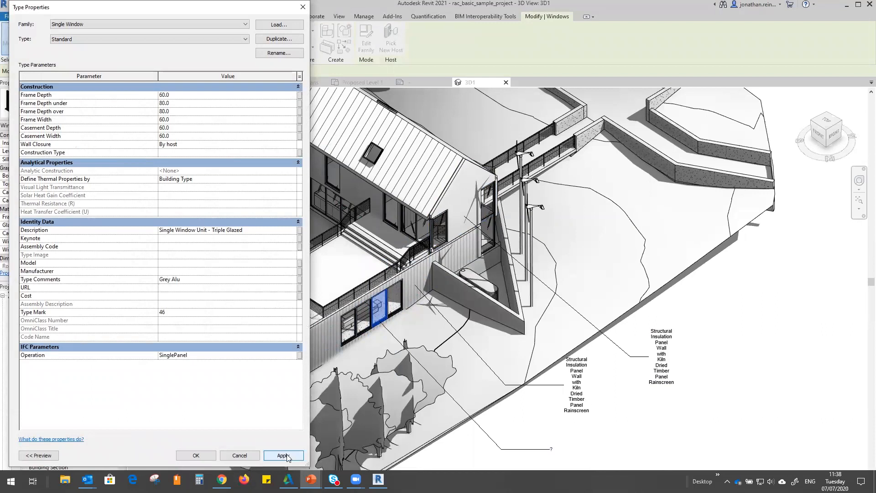
click(287, 457)
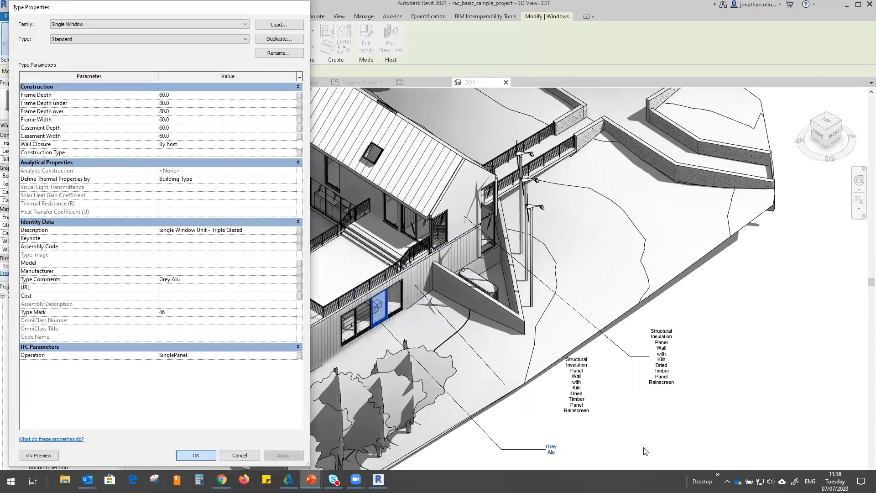
key(Return)
key(Escape)
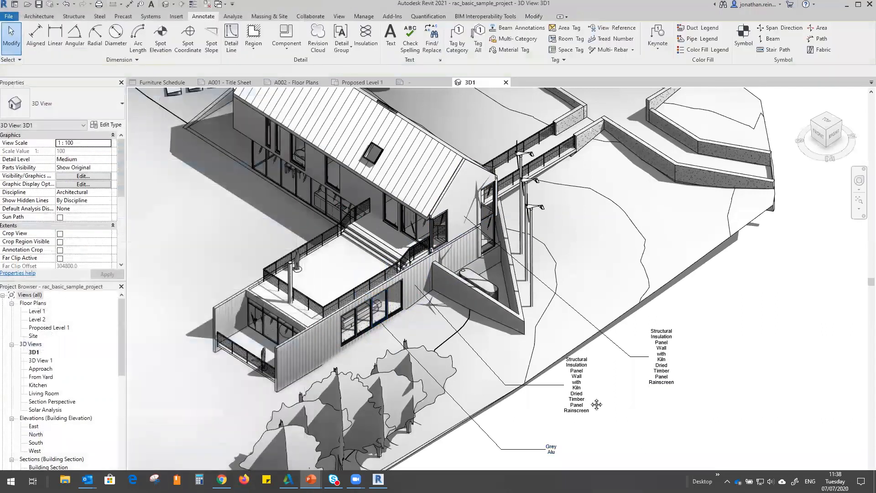
- Place a multi-category tag with a free-end leader on the outermost glazed panel at the left end of the lower wall's window row
middle_drag(596, 404, 572, 351)
right_click(525, 396)
click(558, 237)
click(324, 281)
click(433, 416)
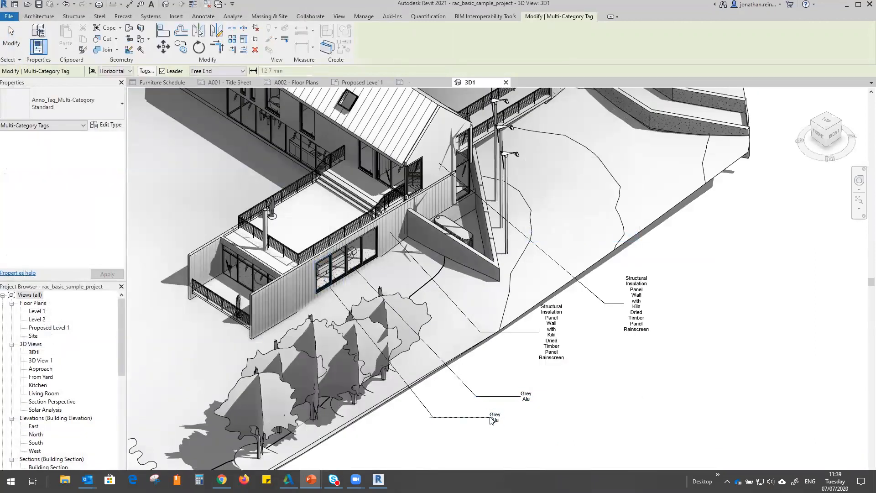
key(Escape)
key(Escape)
- Open the Level 1 floor plan and tag the lowest window in the Living room's right-hand wall with a free-end multi-category tag
double_click(36, 311)
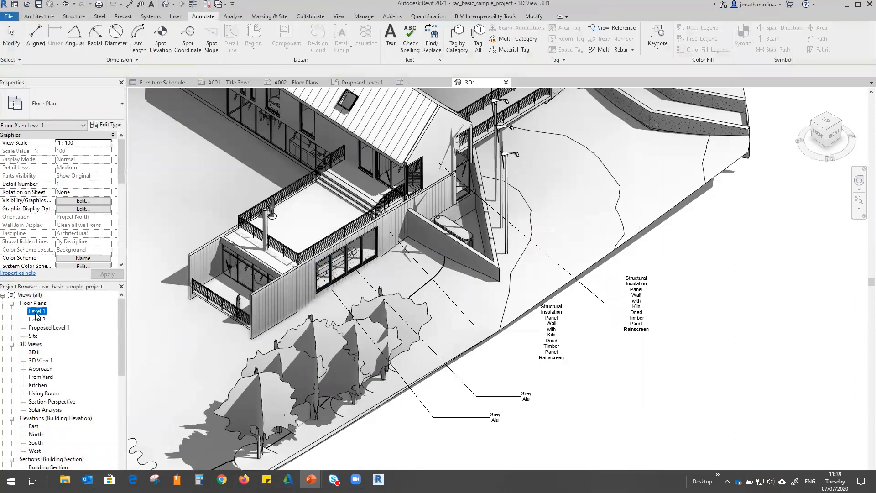
scroll(493, 335, up, 5)
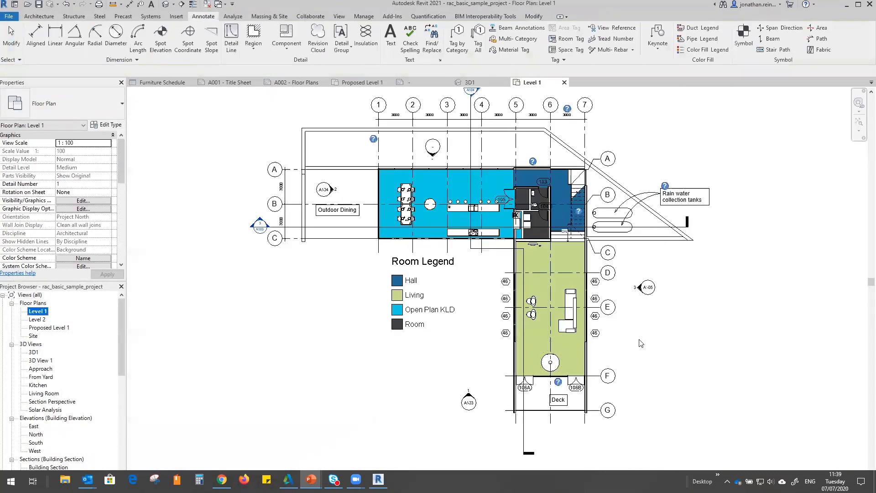
middle_drag(713, 373, 557, 366)
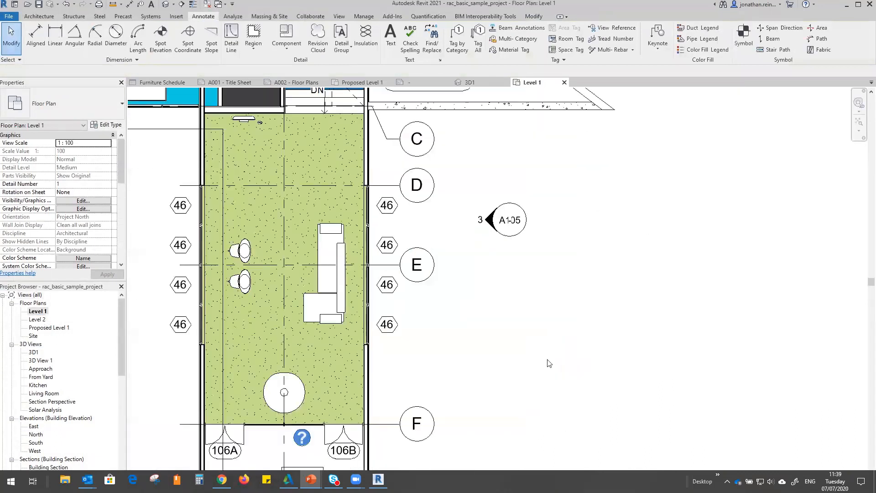
middle_drag(469, 289, 464, 320)
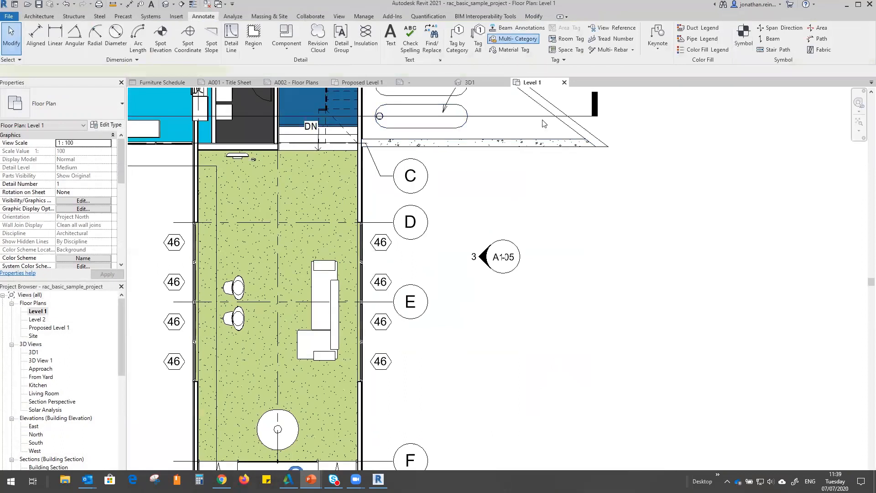
click(513, 39)
click(361, 369)
click(391, 391)
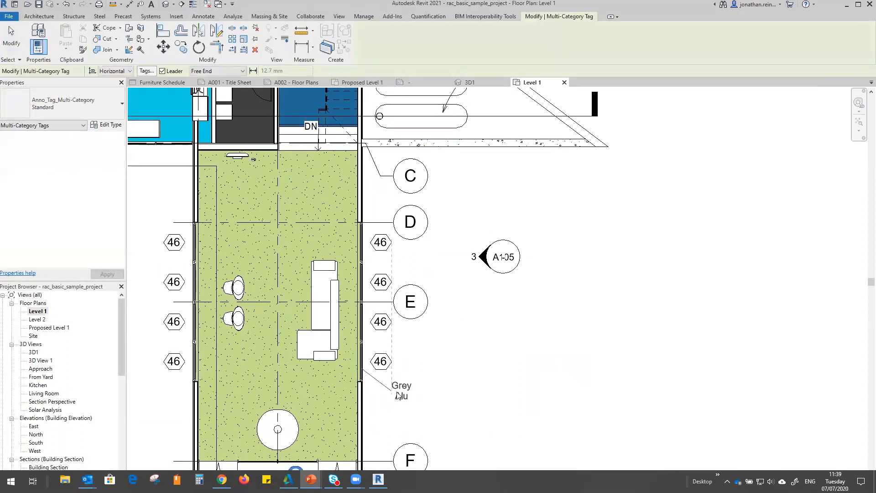
click(426, 396)
key(Escape)
key(Escape)
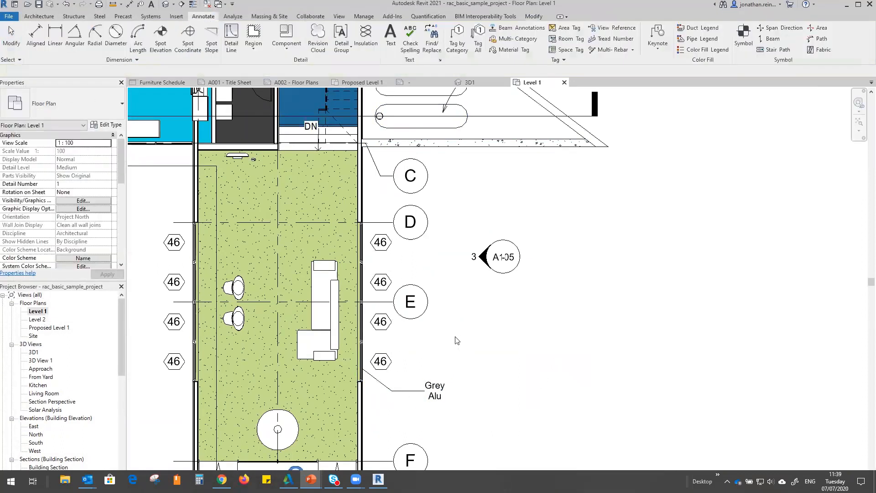
- Place a multi-category tag with a free-end leader on the Living room's right-hand wall just above grid F
scroll(457, 340, down, 3)
click(513, 39)
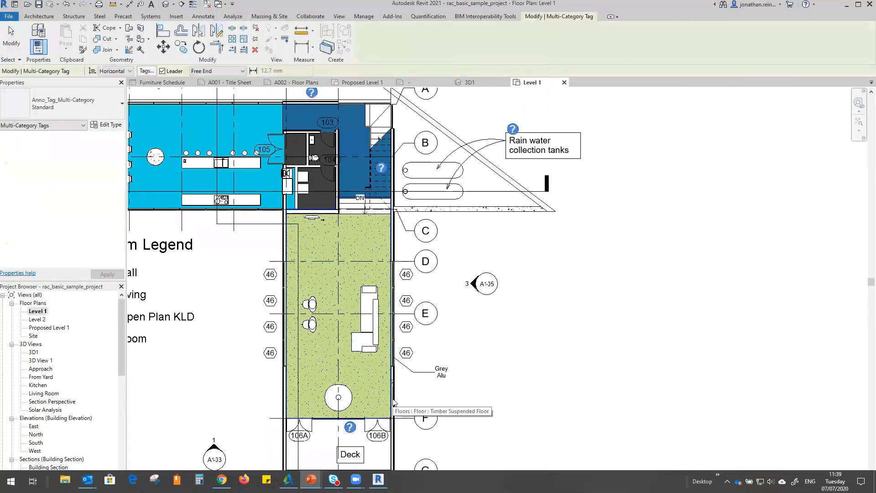
click(434, 401)
click(502, 392)
key(Escape)
key(Escape)
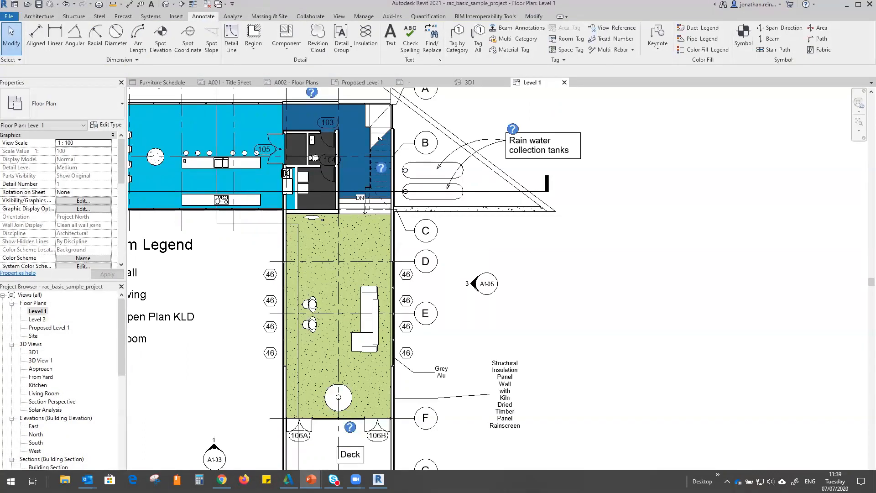
key(Right)
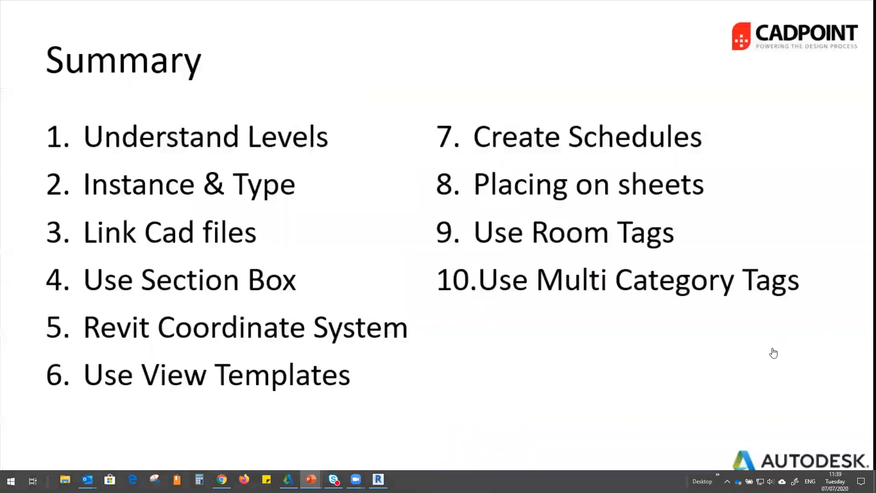
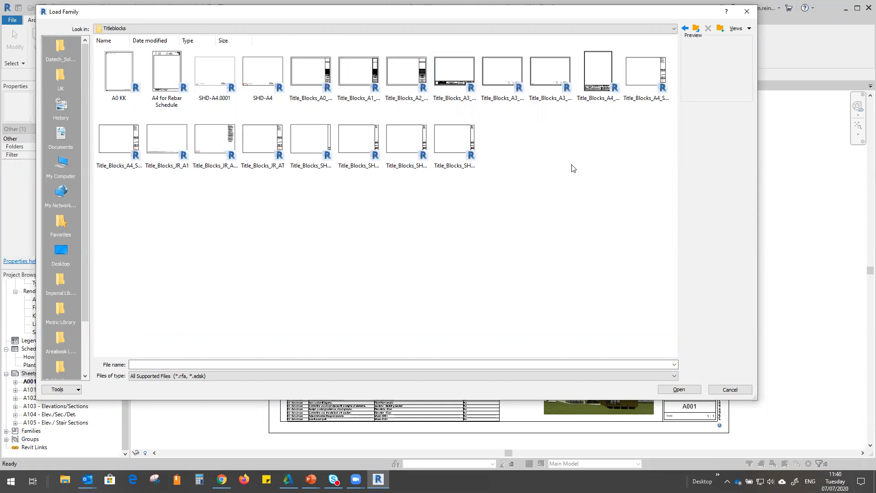
- Dismiss the new sheet setup, open the A1 metric title block family for editing and inspect its Project Name and Client Name labels
click(736, 391)
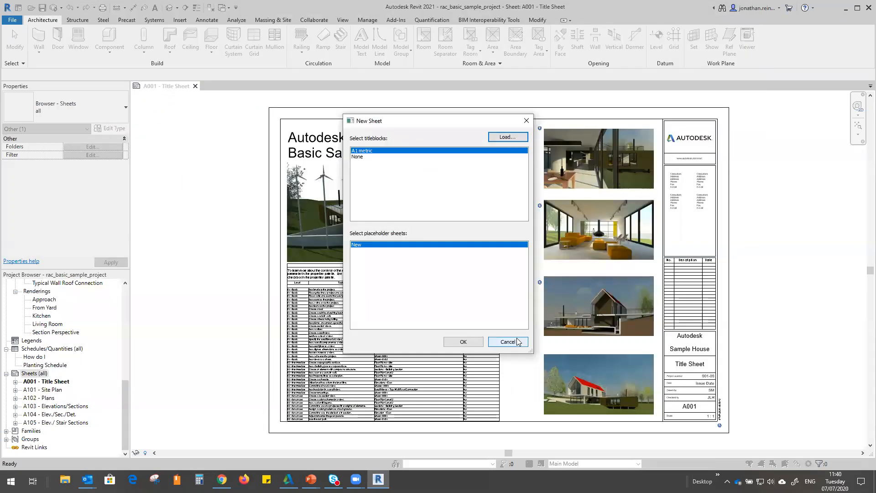
click(506, 341)
click(539, 107)
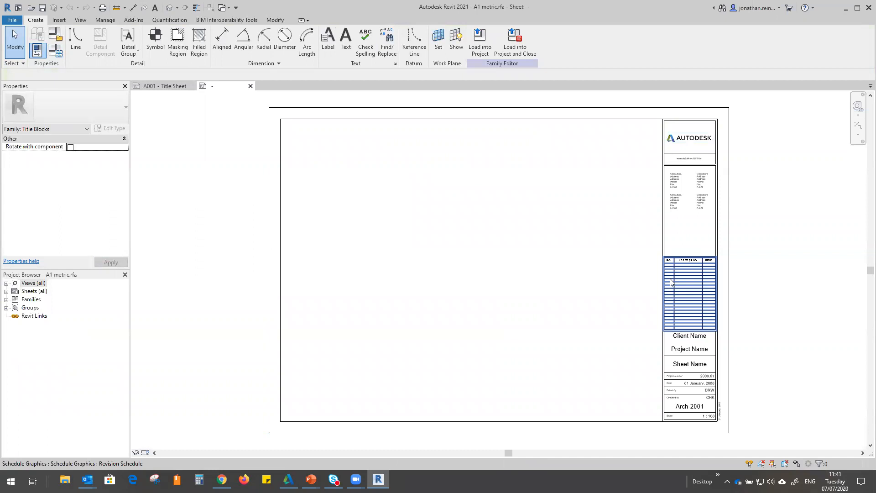
scroll(707, 356, up, 4)
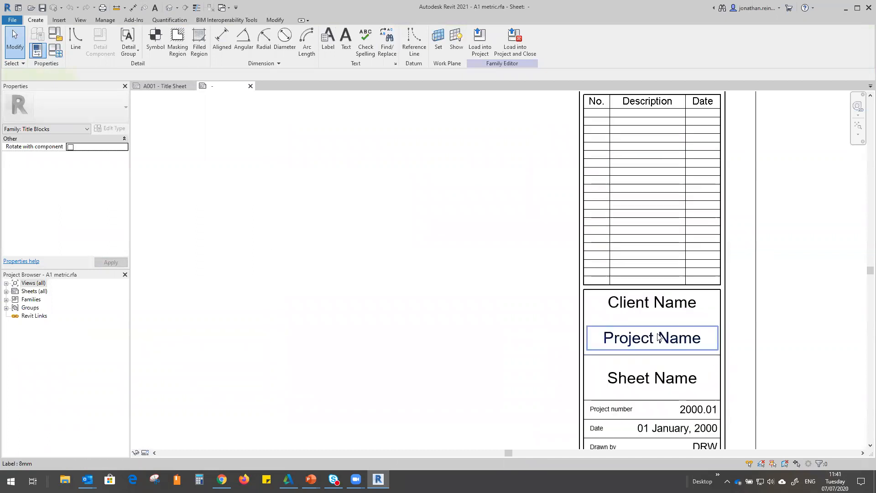
click(659, 337)
click(649, 304)
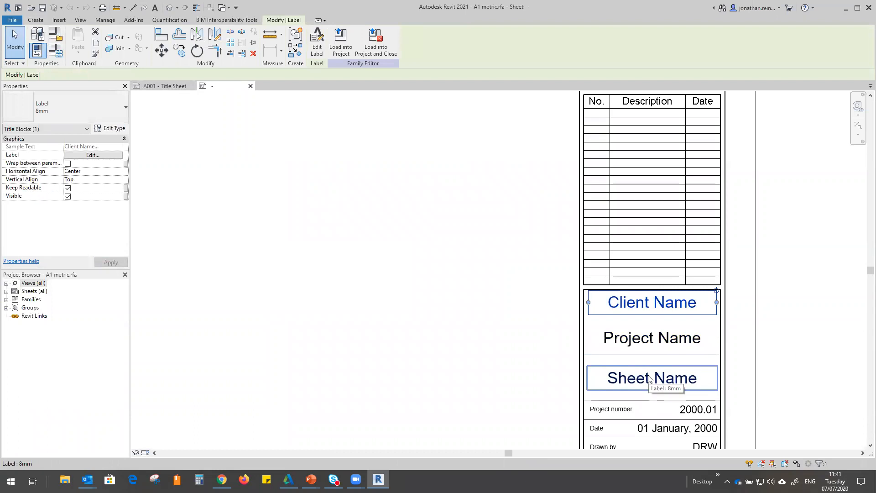
scroll(301, 117, down, 3)
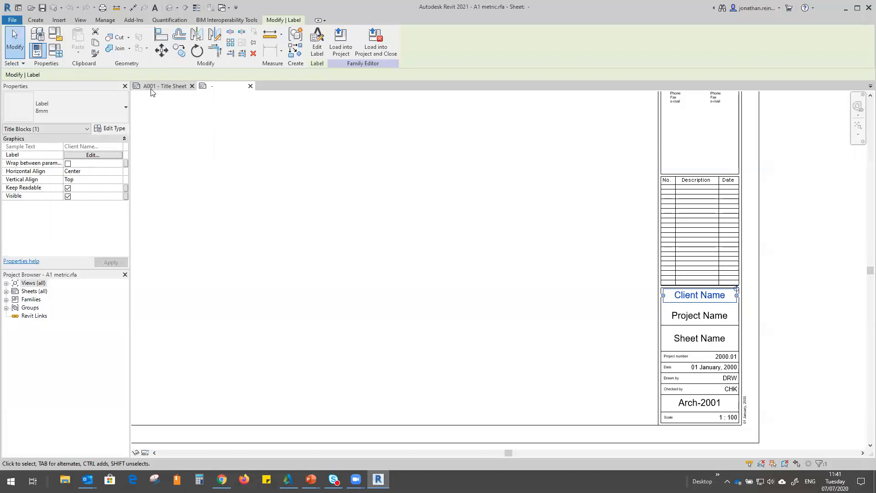
- Return to the project from the title block family and open the default 3D view and the Level 1 floor plan
click(176, 88)
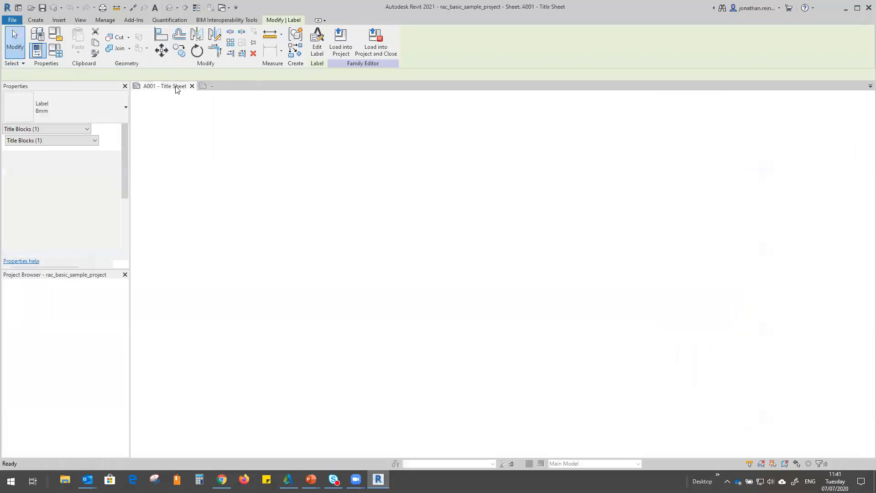
click(170, 7)
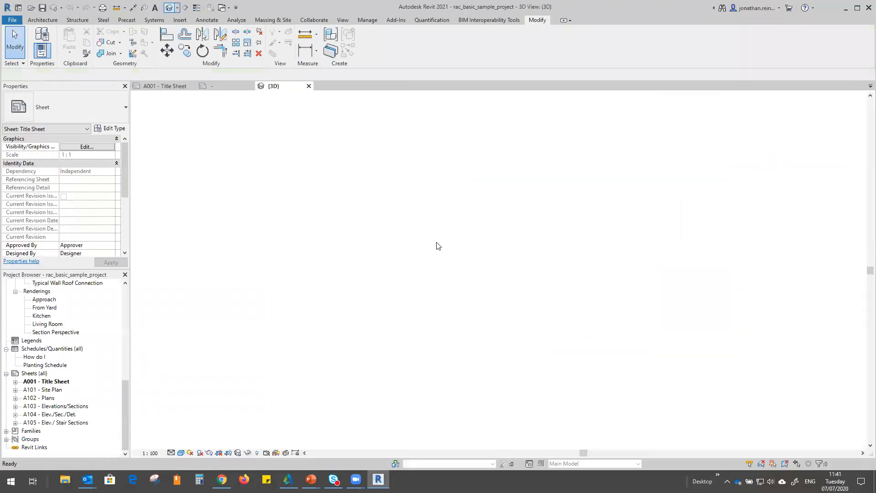
scroll(59, 328, up, 10)
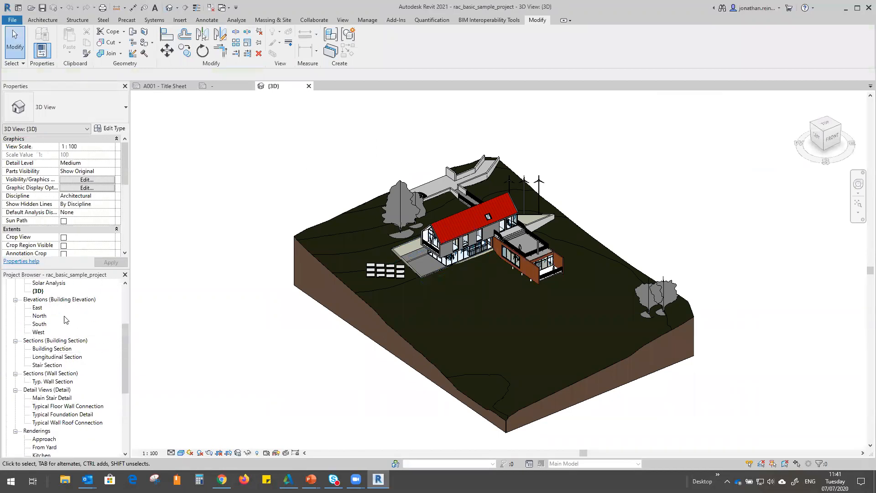
double_click(40, 300)
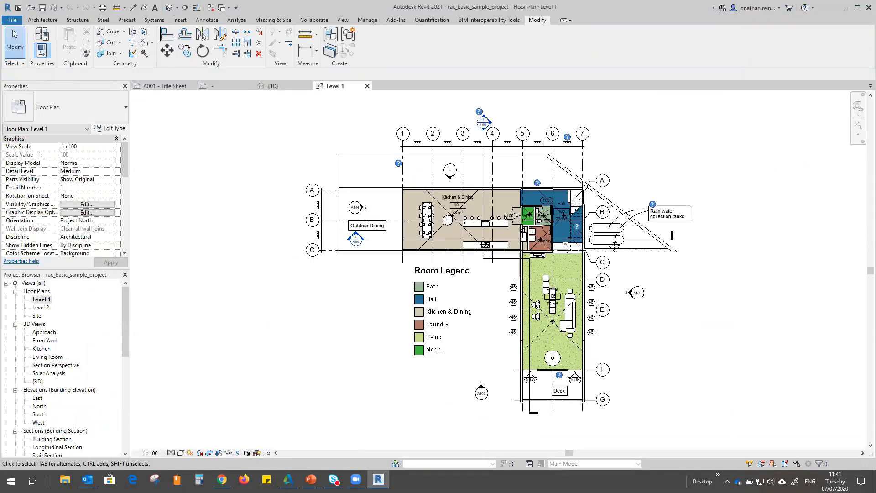
- Examine the timber-clad wall between Kitchen & Dining and the Laundry on the Level 1 plan
scroll(687, 279, up, 2)
scroll(686, 279, up, 2)
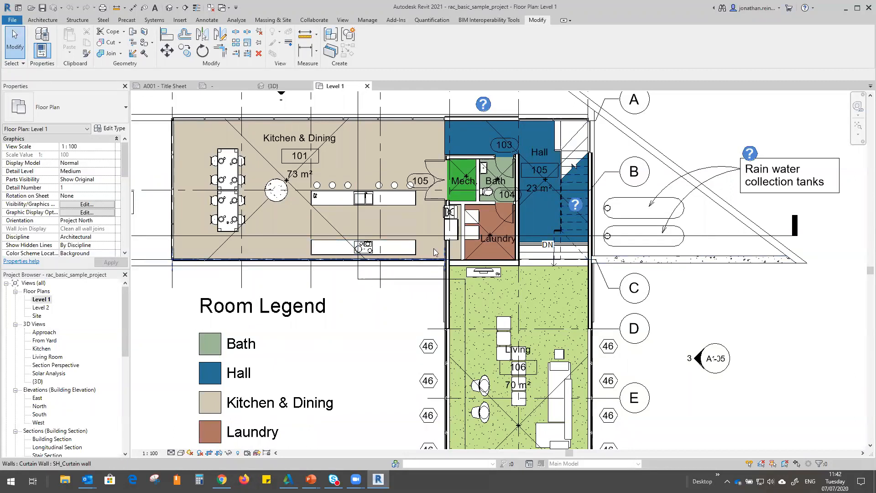
scroll(356, 254, up, 1)
scroll(356, 255, up, 5)
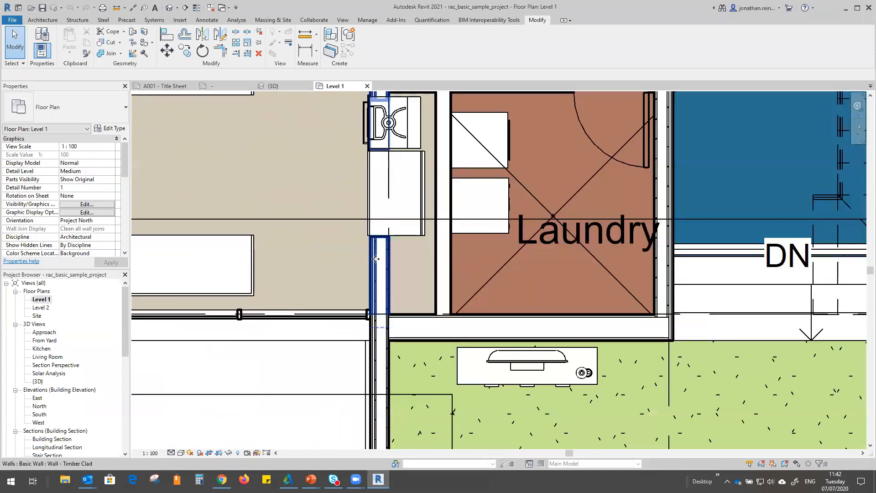
click(366, 236)
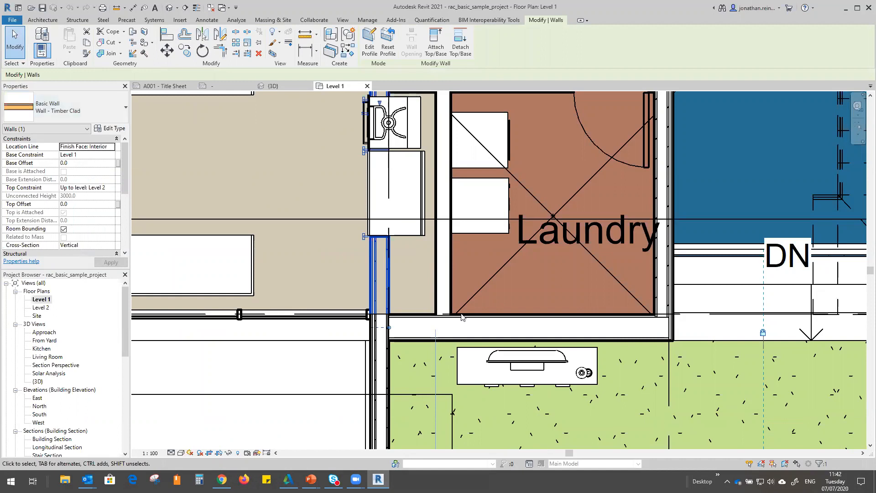
middle_drag(389, 294, 439, 326)
scroll(438, 324, up, 3)
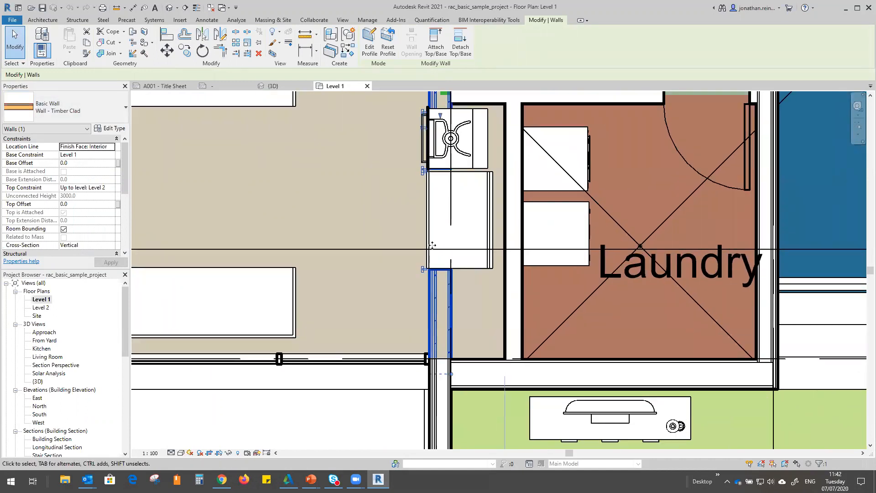
click(375, 325)
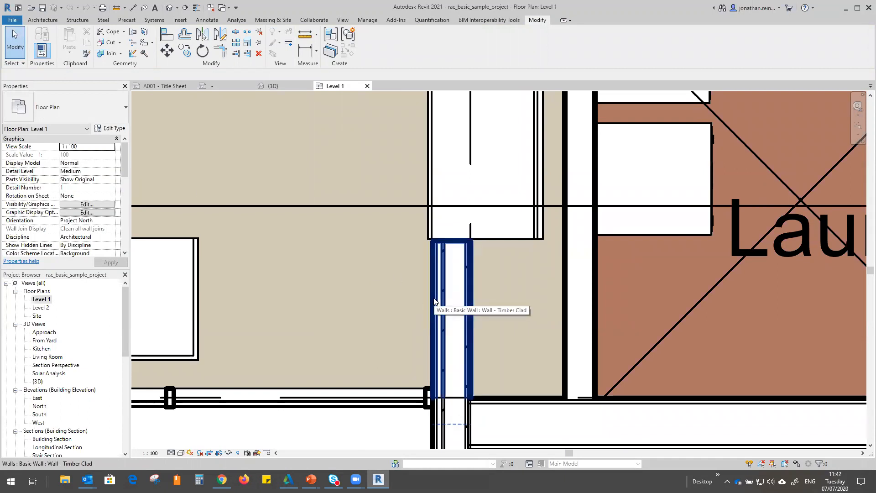
- Duplicate the selected timber-clad wall's type under the name "tile"
click(111, 130)
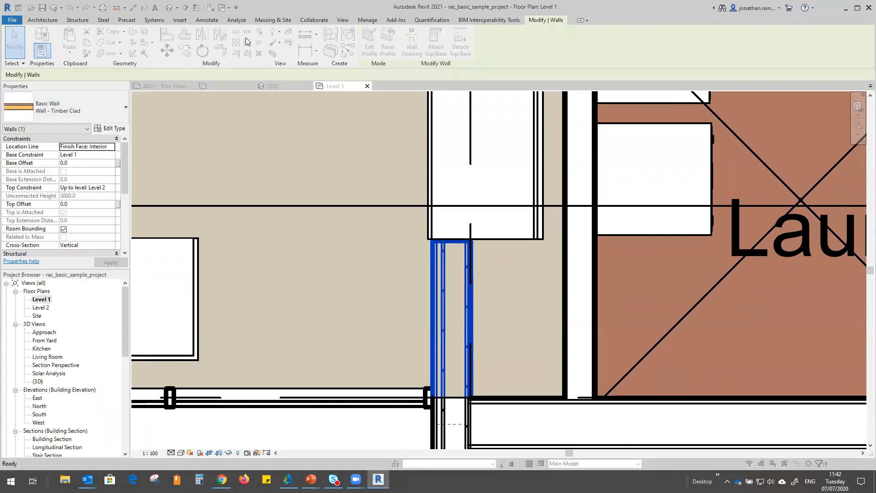
click(290, 40)
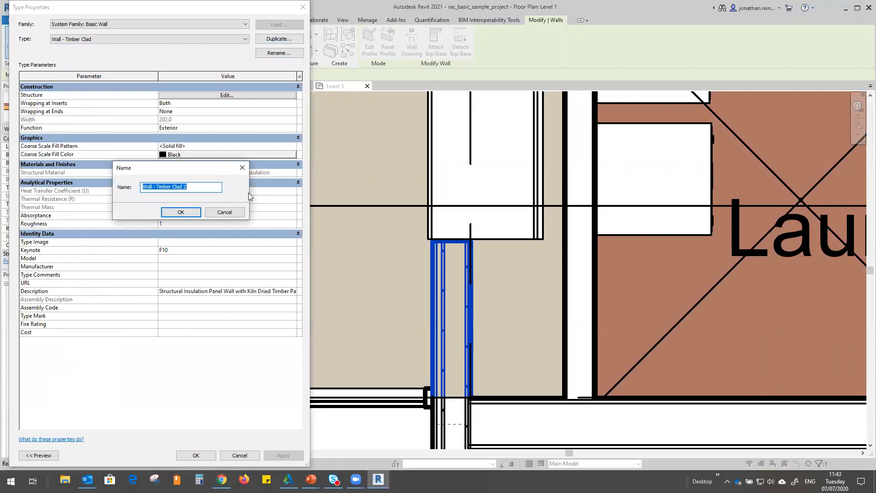
text(tile)
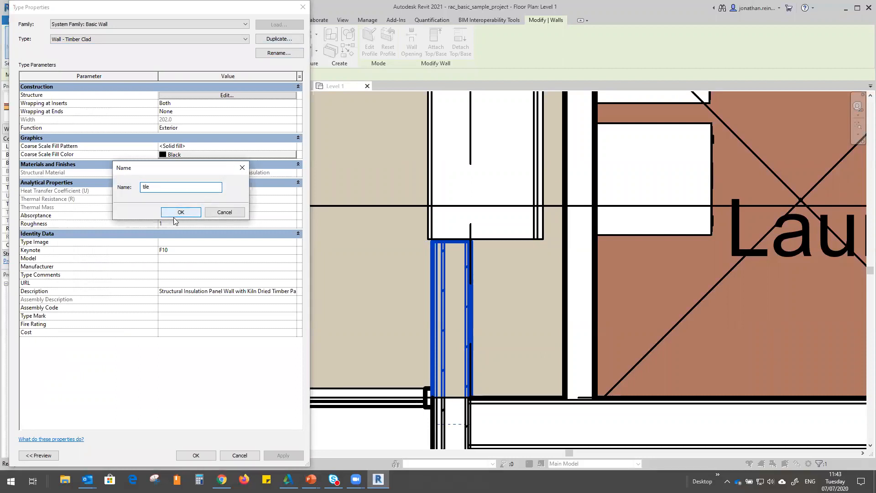
click(182, 213)
- Delete the finish layers and all but one structure layer from the tile wall type's assembly
click(218, 96)
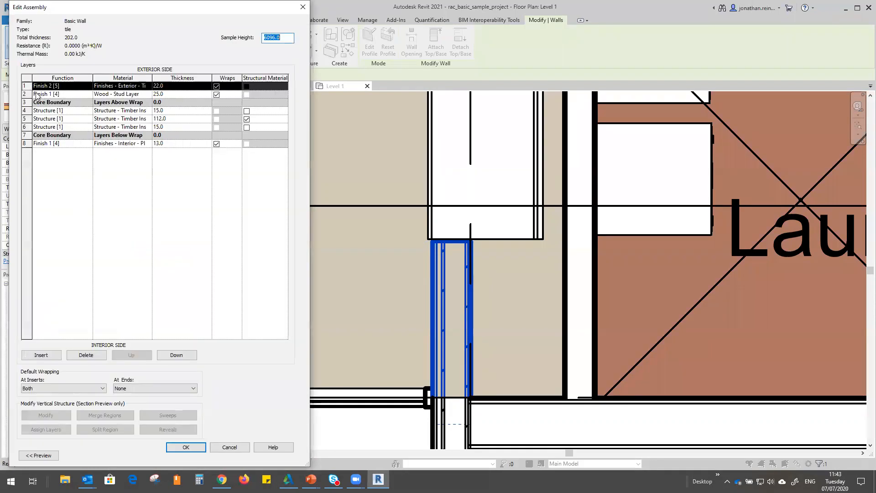
click(95, 357)
click(95, 356)
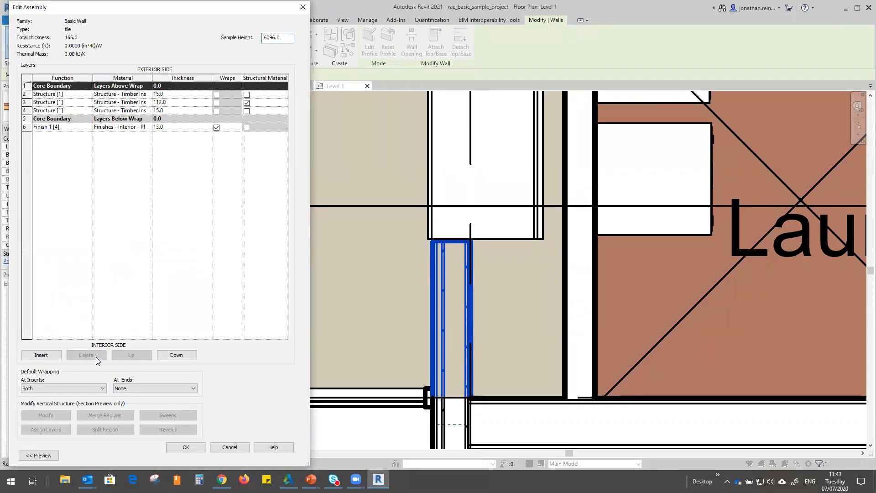
click(43, 127)
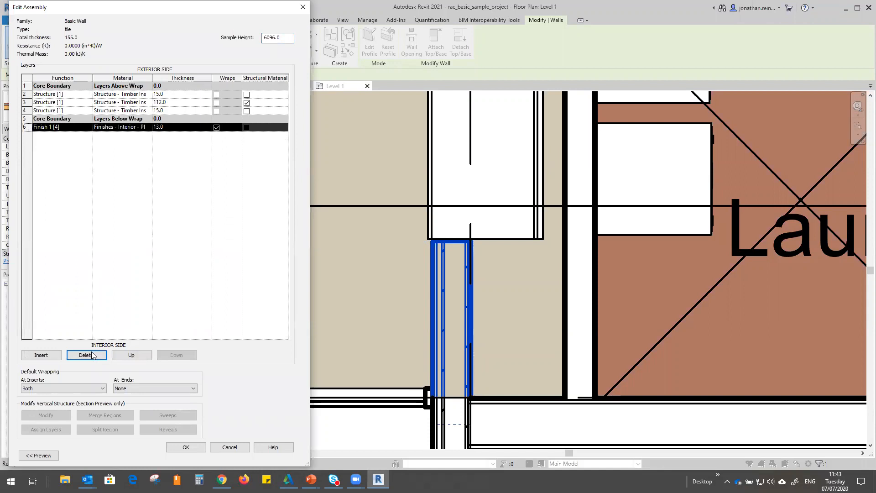
click(86, 355)
click(50, 110)
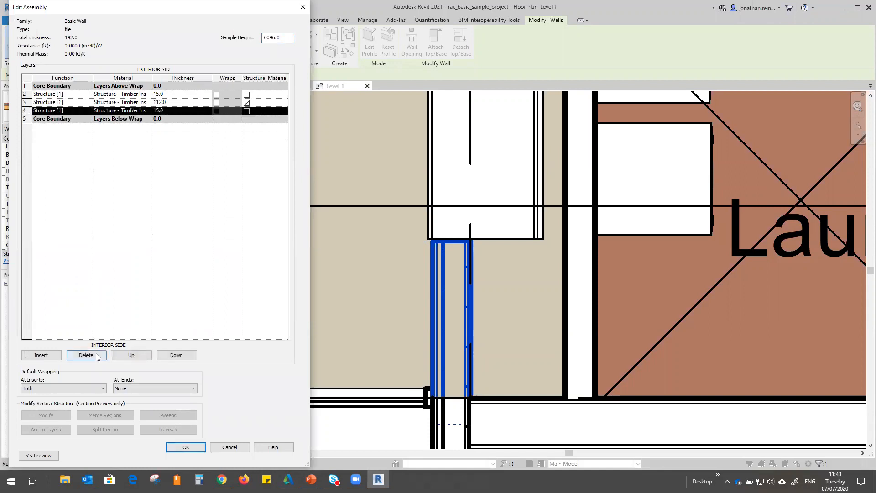
click(96, 354)
click(35, 103)
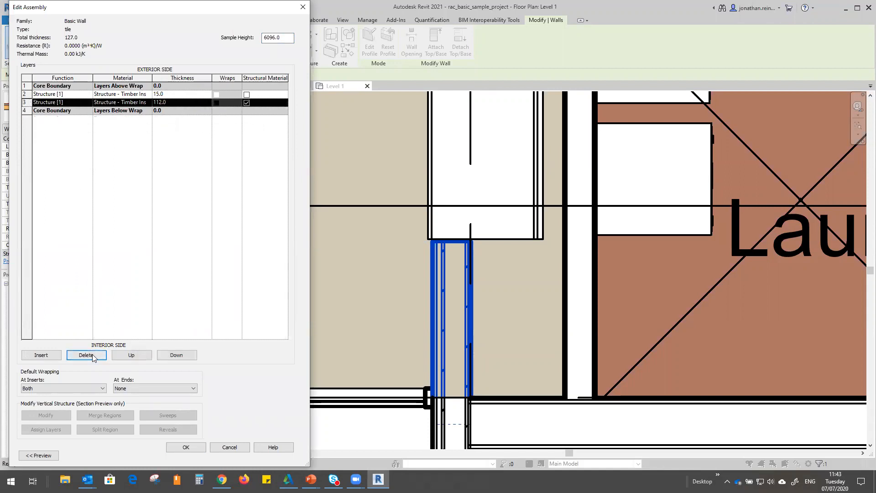
click(86, 355)
- Try to make the tile type's remaining structure layer 10 mm thick with the Iron, Ductile material
click(176, 95)
text(10)
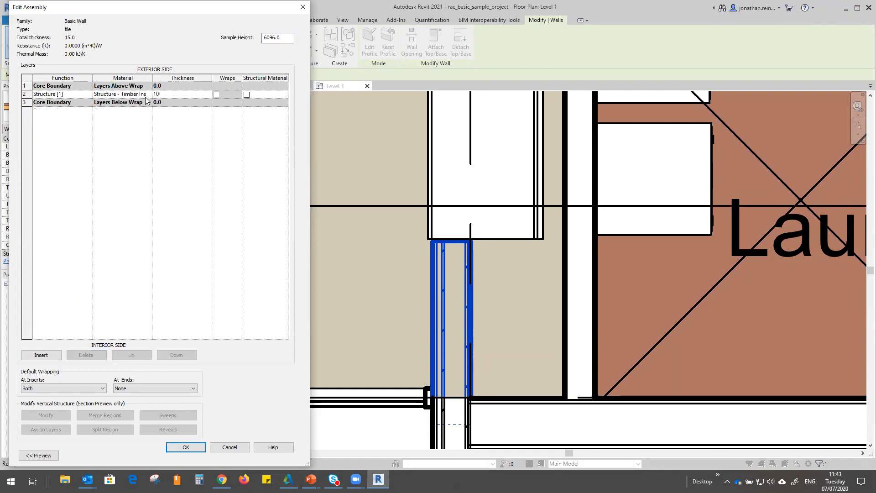
click(149, 95)
click(149, 94)
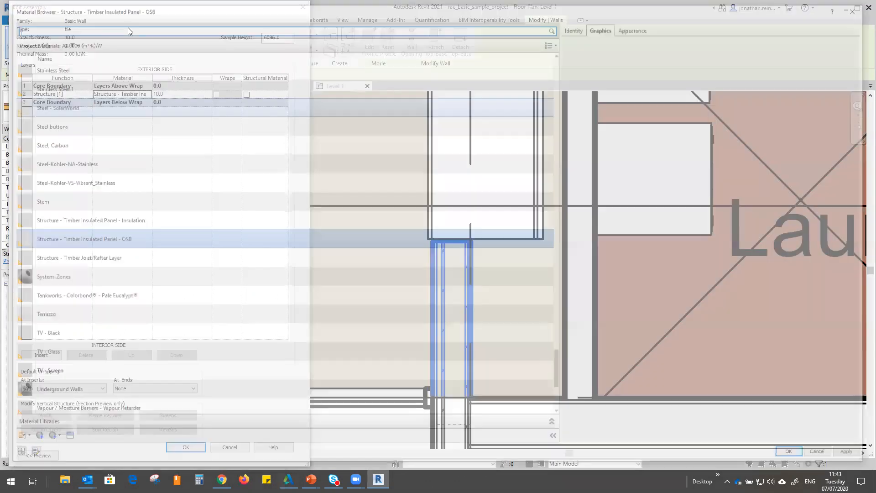
text(tile)
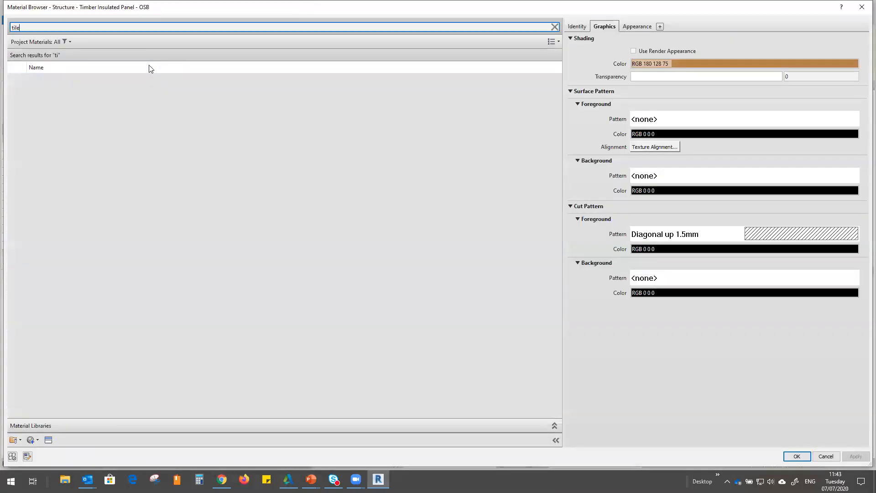
click(148, 78)
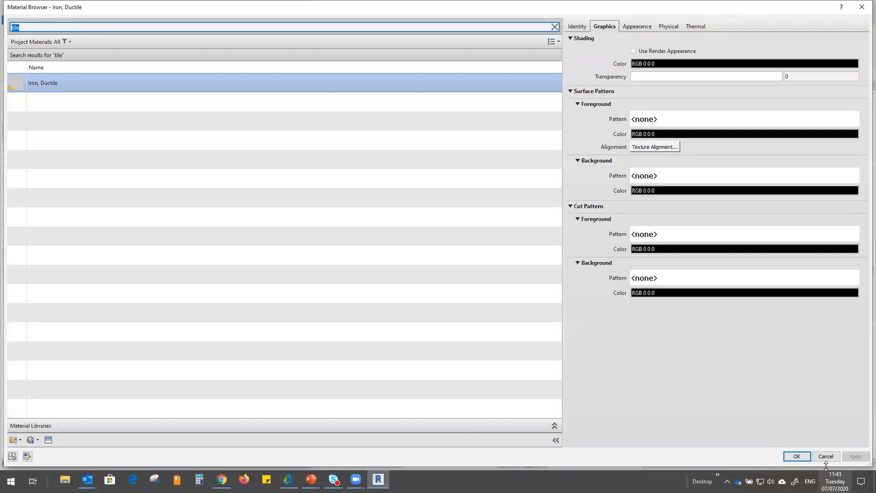
key(Return)
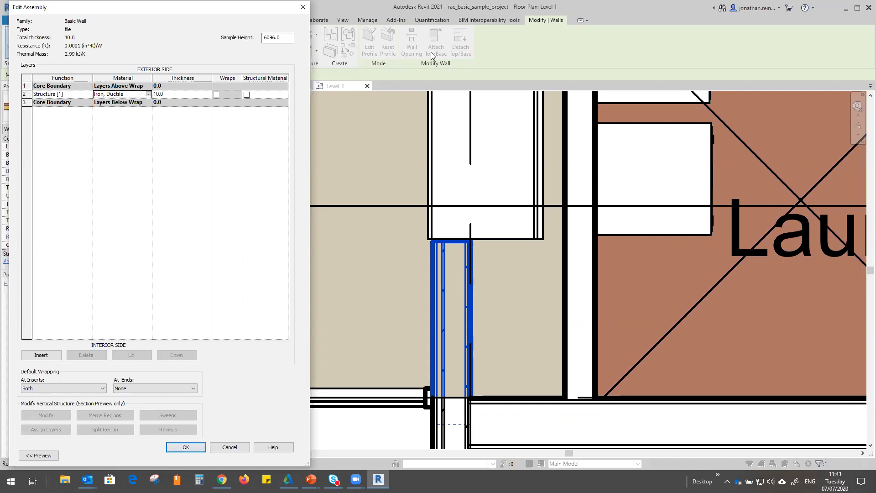
click(201, 448)
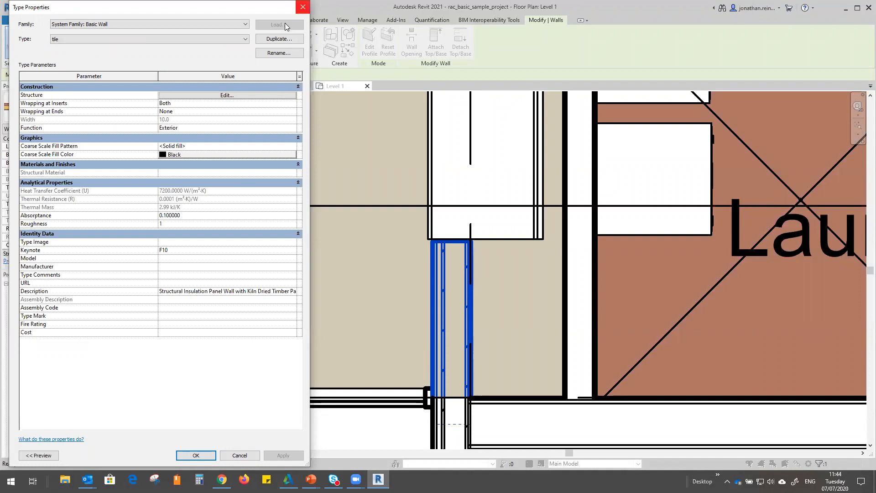
key(Escape)
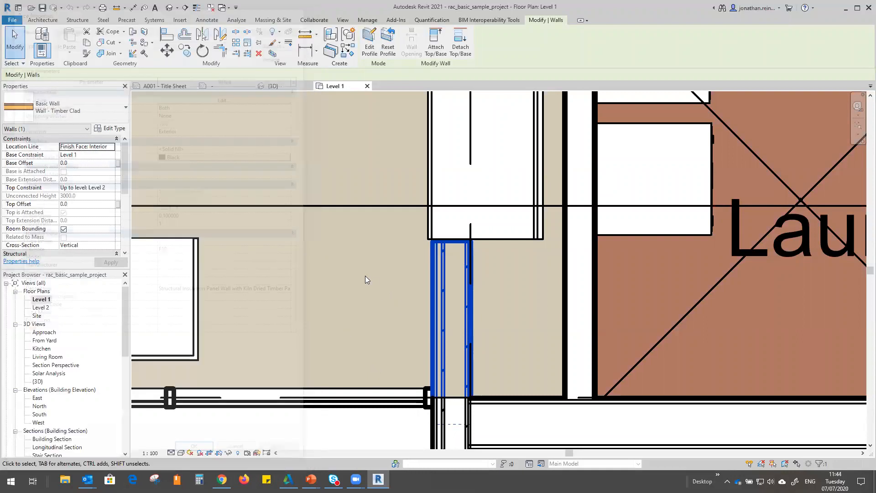
- Start a new wall and review the wall types available in the project, then leave the Wall command
key(Escape)
key(w)
key(a)
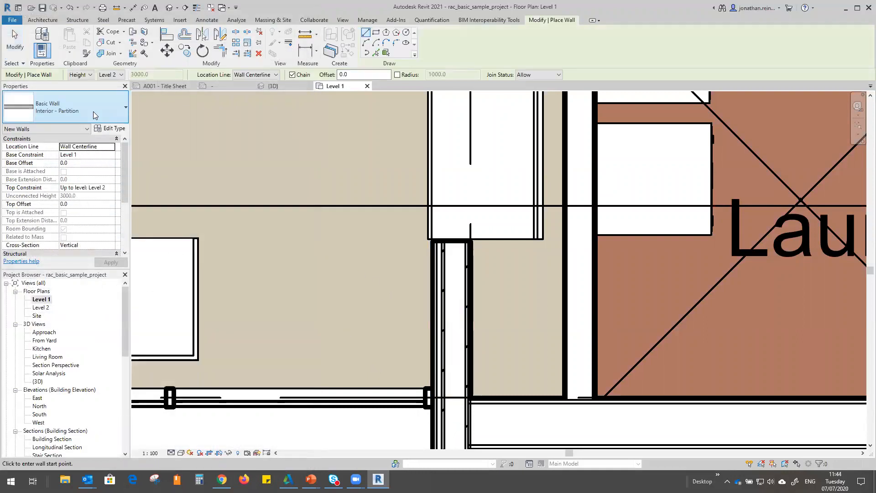
click(93, 111)
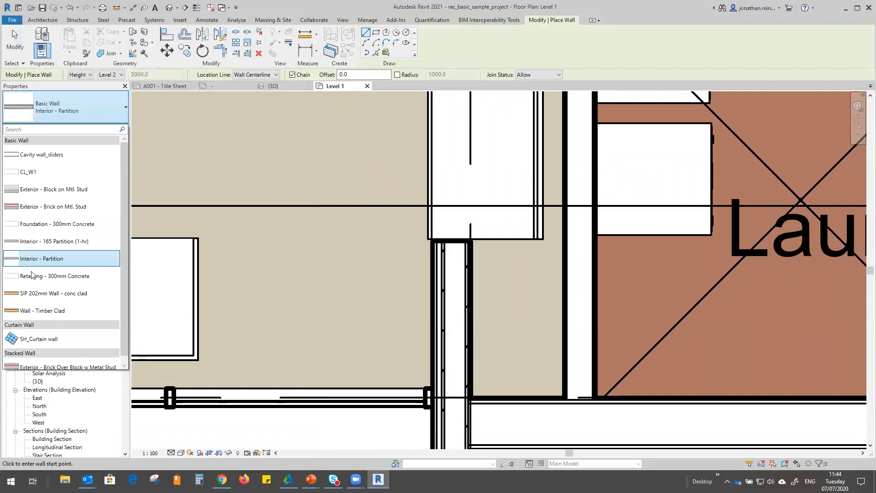
scroll(57, 230, down, 1)
key(Escape)
key(Escape)
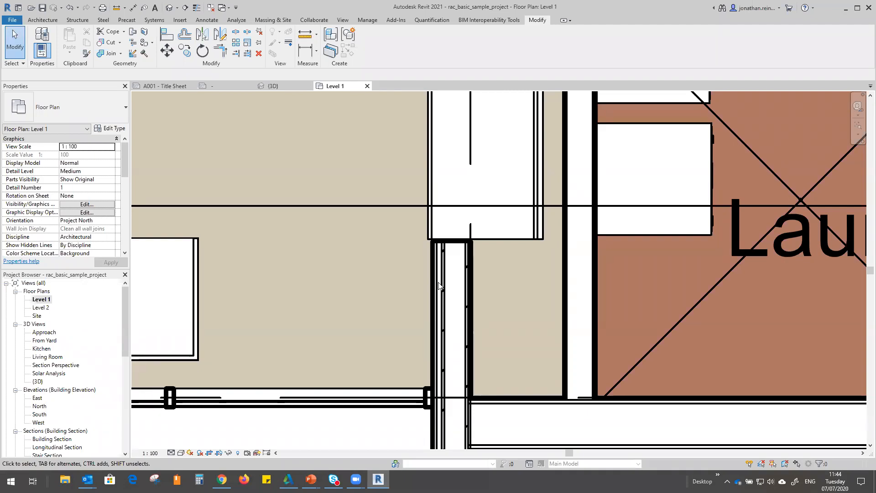
- Select grid line 4 on the Level 1 plan and inspect its available grid types, then deselect it
scroll(440, 287, down, 6)
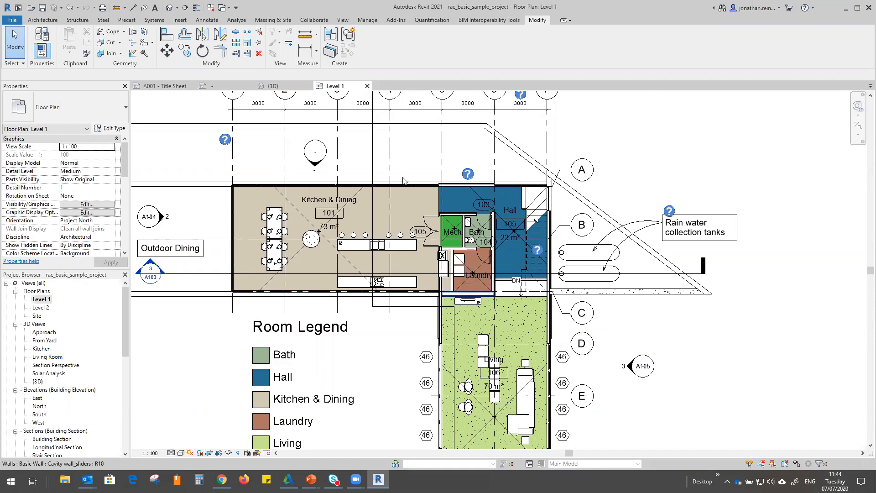
scroll(391, 136, down, 1)
middle_drag(391, 136, 420, 218)
click(419, 218)
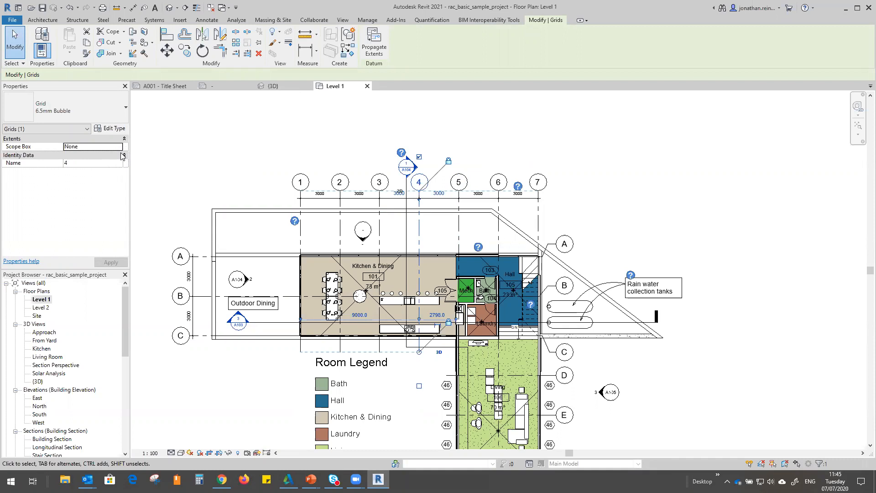
click(84, 112)
click(84, 111)
click(144, 130)
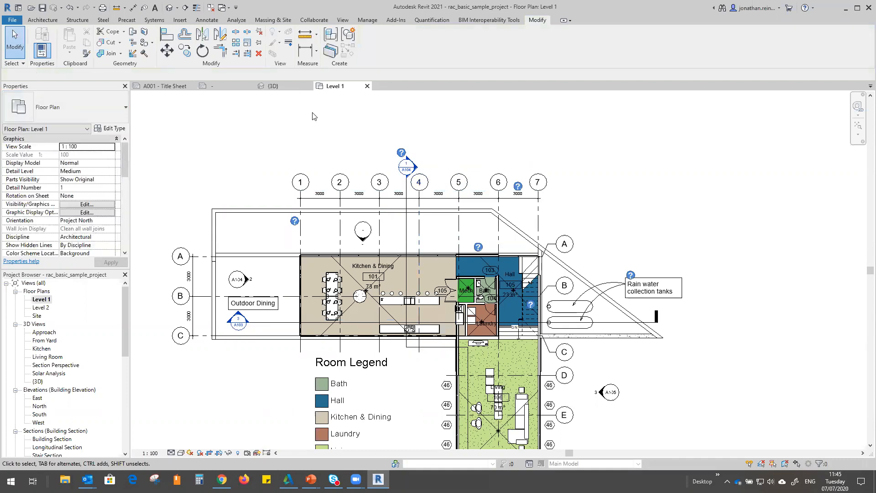
- Review the available view scales for the Level 1 plan and pick 1:100
click(155, 453)
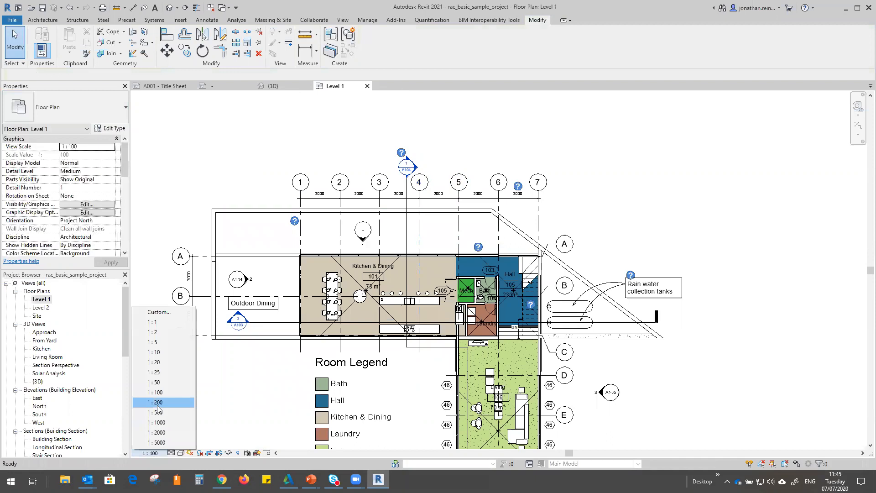
click(218, 171)
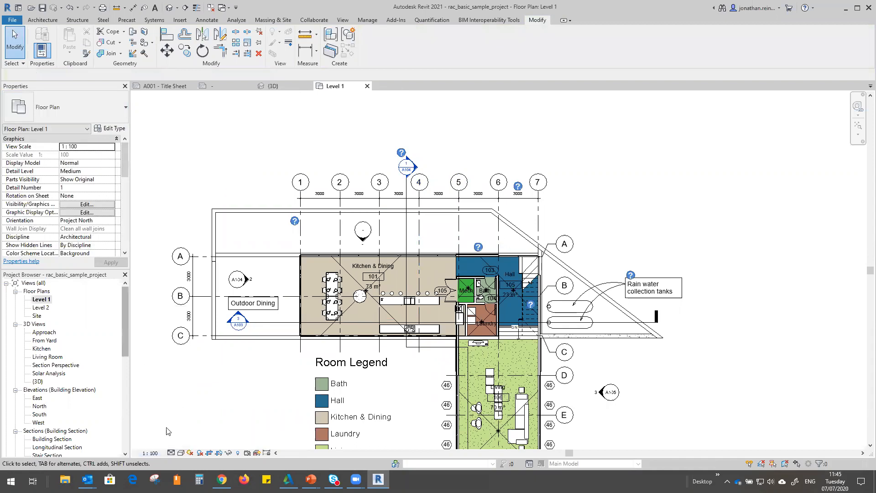
click(157, 453)
click(170, 393)
- Open the sheets A001 - Title Sheet, A101 - Site Plan and A102 - Plans
scroll(53, 416, down, 8)
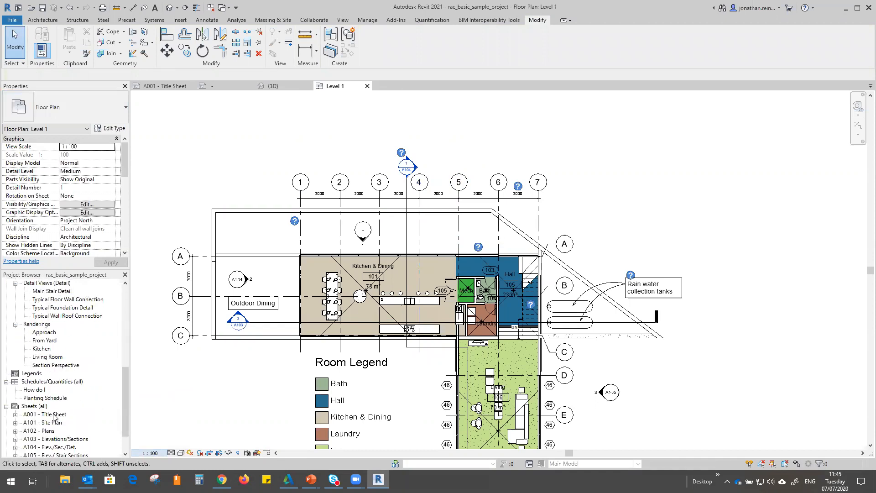
scroll(48, 388, down, 2)
double_click(48, 383)
double_click(47, 390)
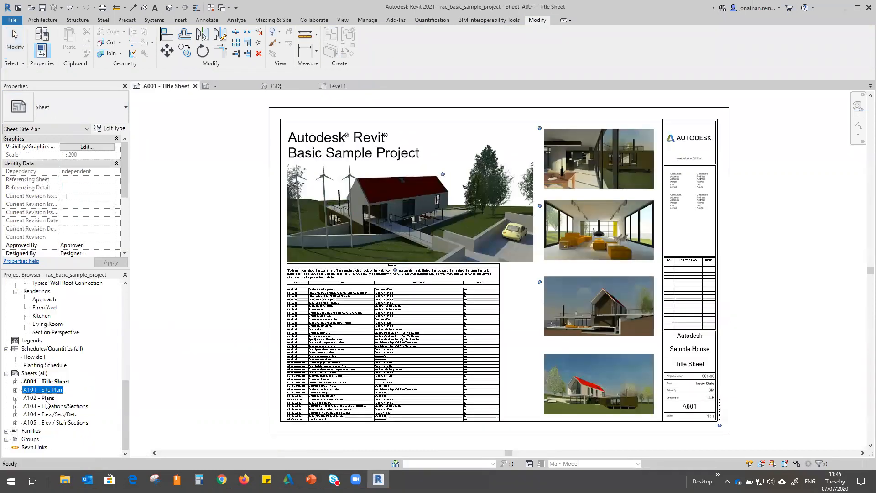
double_click(46, 400)
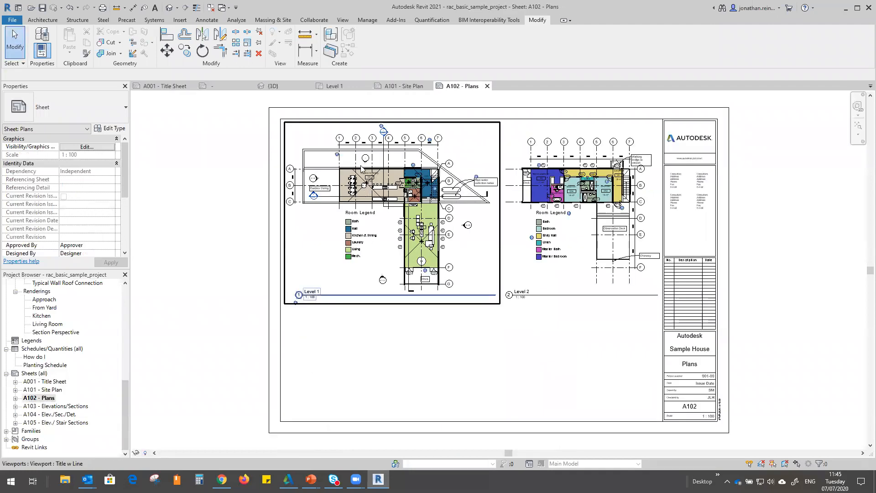
scroll(361, 166, up, 1)
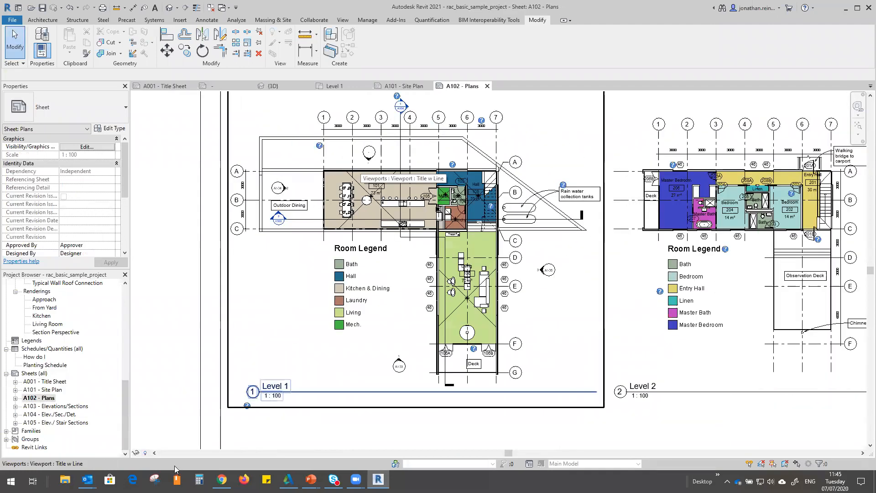
scroll(361, 166, down, 2)
- Activate the Level 1 viewport on sheet A102, set its view scale to 1:200 and select grid line 1
double_click(369, 210)
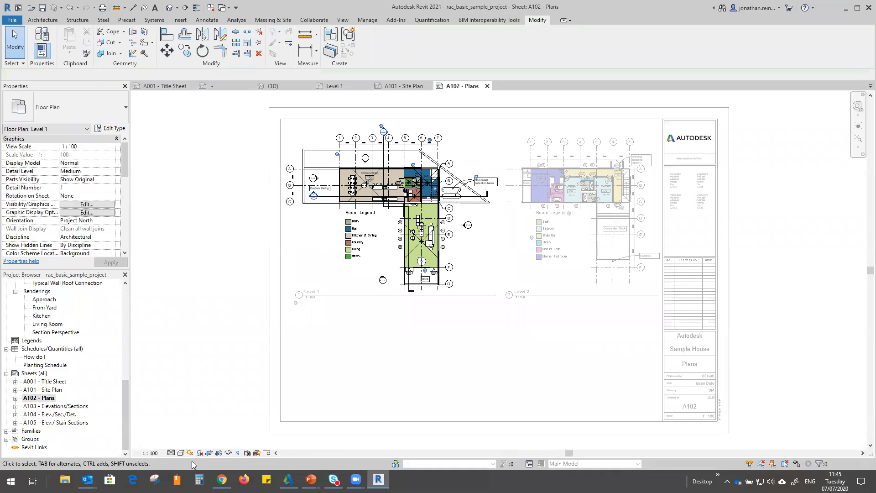
click(150, 453)
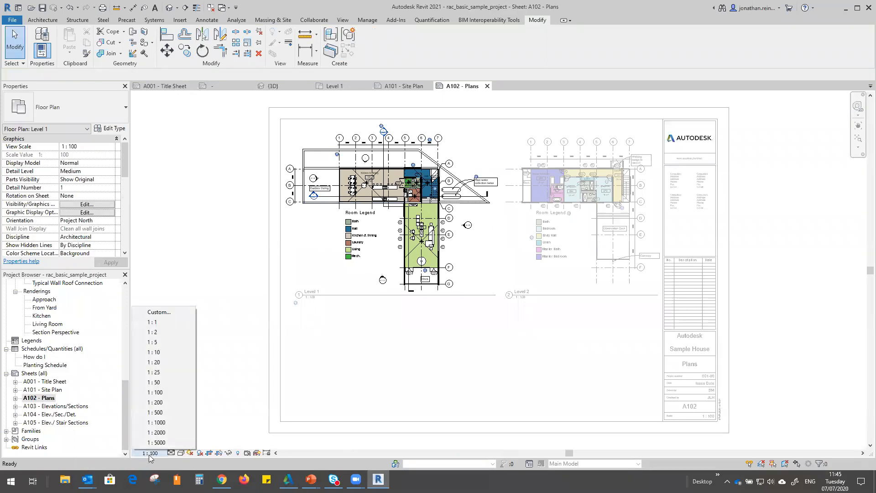
click(168, 403)
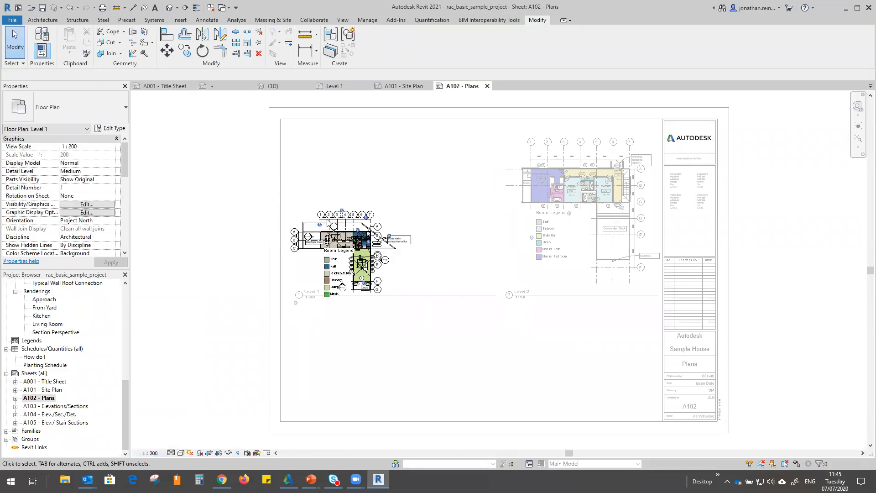
scroll(322, 206, up, 3)
click(315, 205)
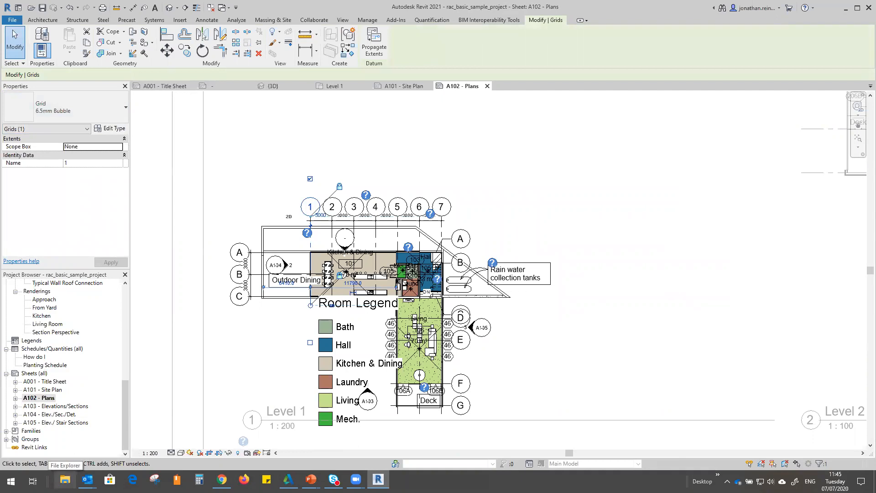
- Switch to File Explorer and open the Architectural subfolder of Annotations in the UK Revit library
click(65, 479)
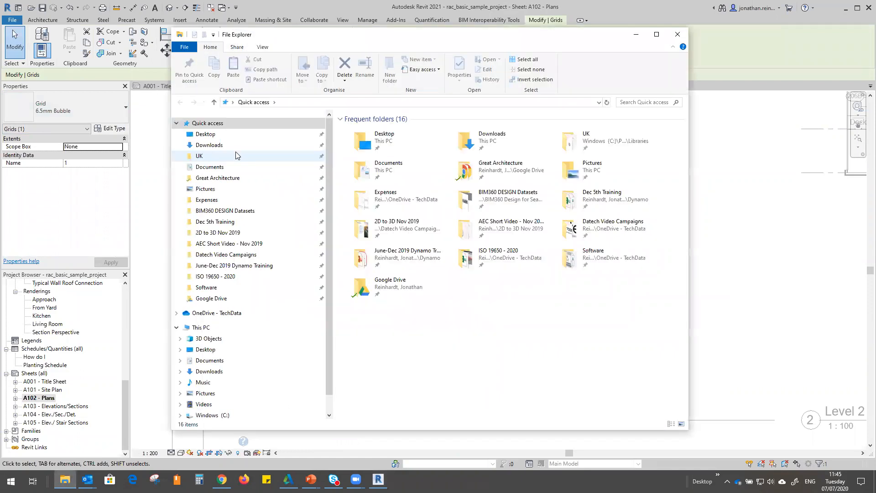
click(237, 156)
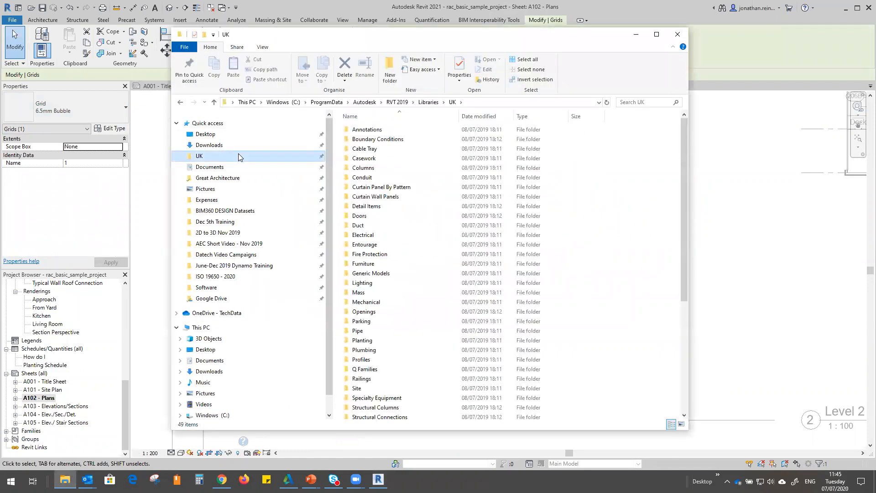
double_click(378, 132)
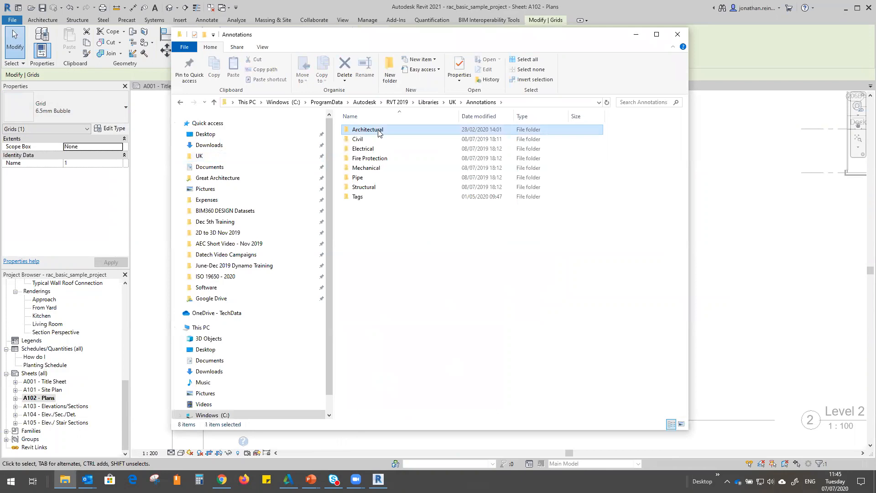
double_click(377, 132)
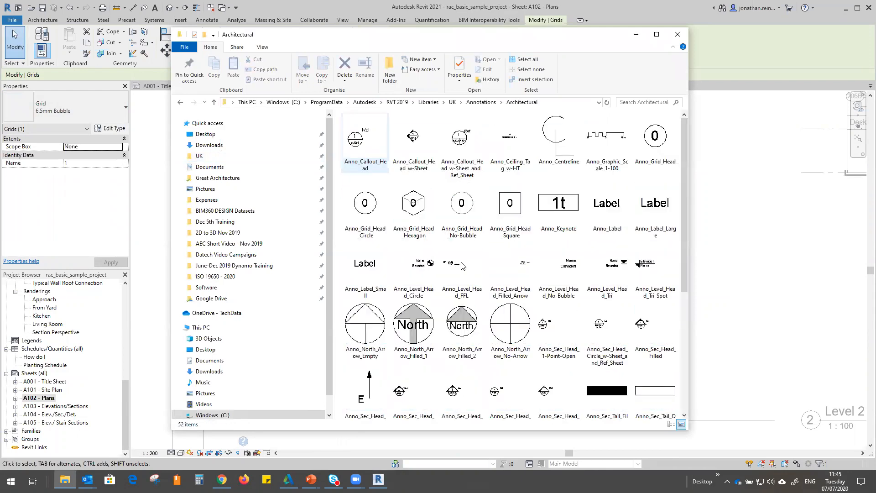
- Examine the architectural annotation families, including the square and circle grid heads, then close File Explorer and clear the grid selection in Revit
scroll(427, 254, down, 3)
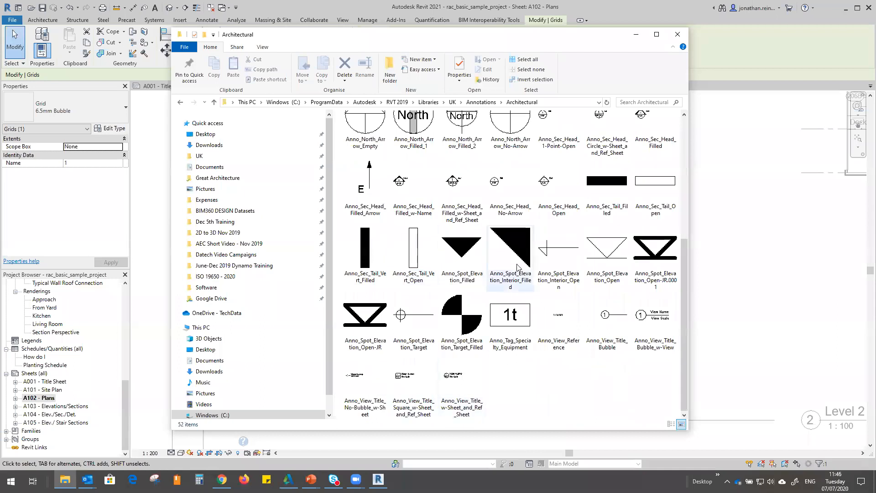
scroll(541, 258, up, 3)
click(481, 102)
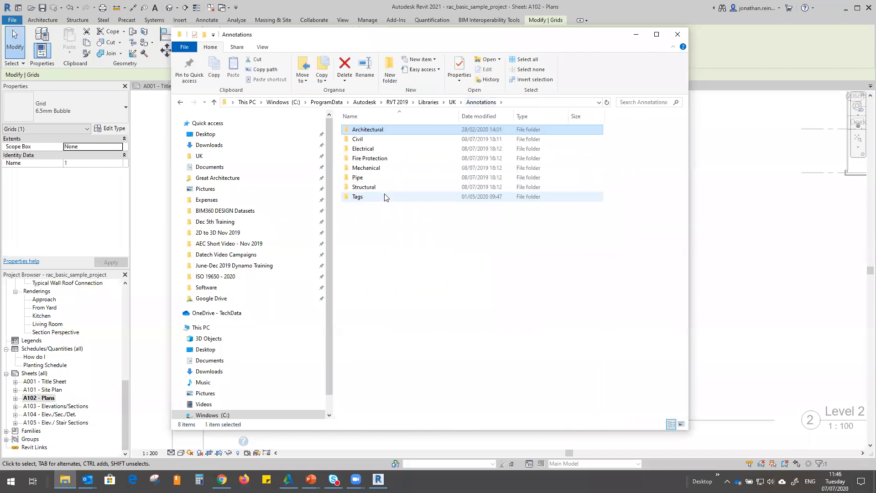
double_click(392, 131)
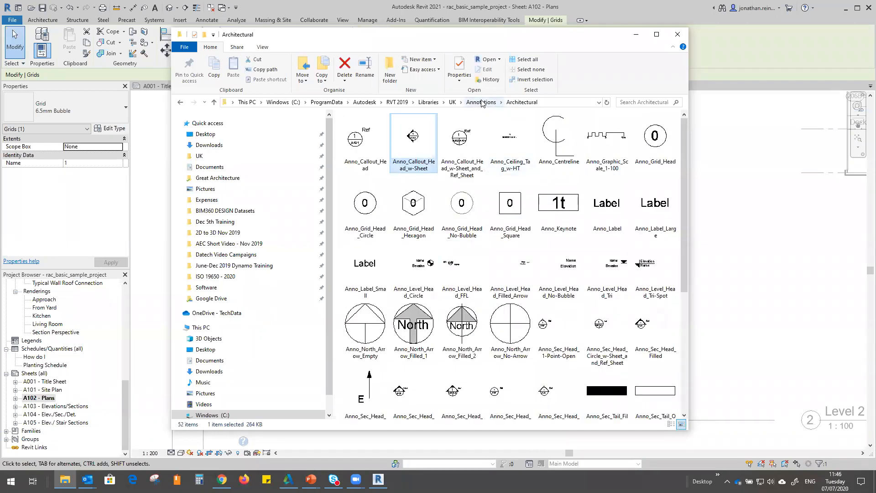
click(524, 221)
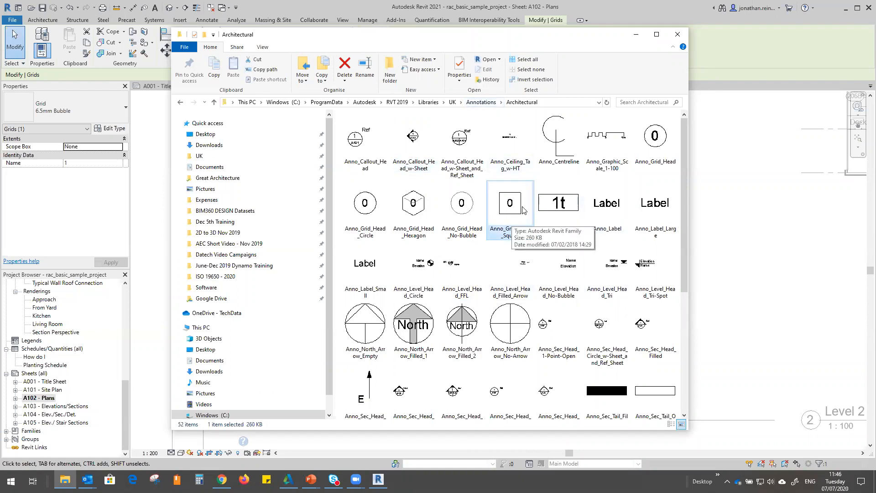
click(378, 237)
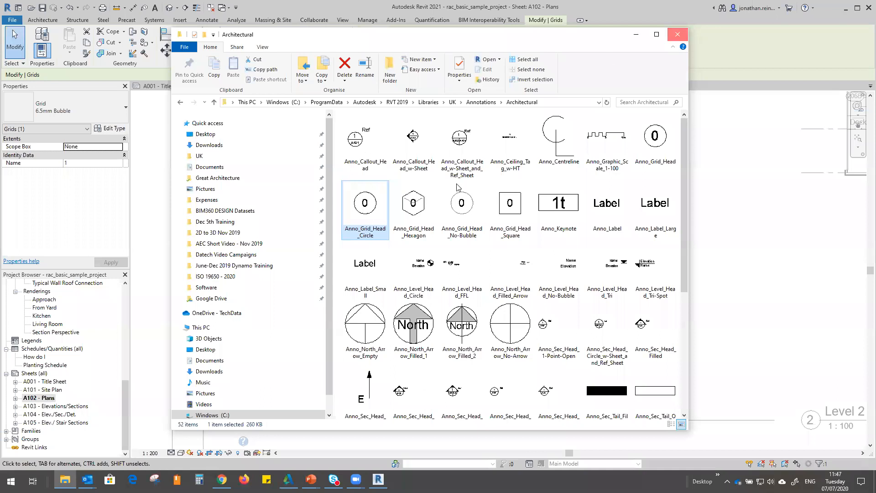
click(675, 37)
key(Escape)
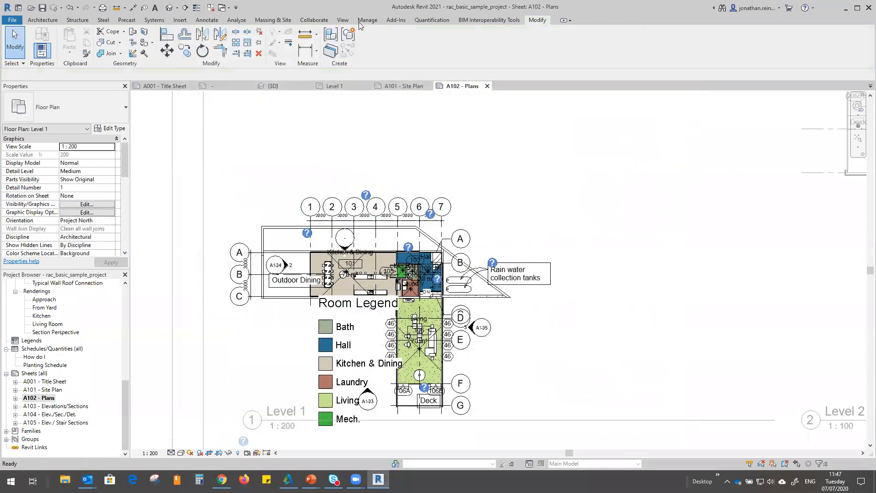
- Open the Material Browser, resize and reposition it, and select the Wood_Walnut black material in the project materials
click(367, 21)
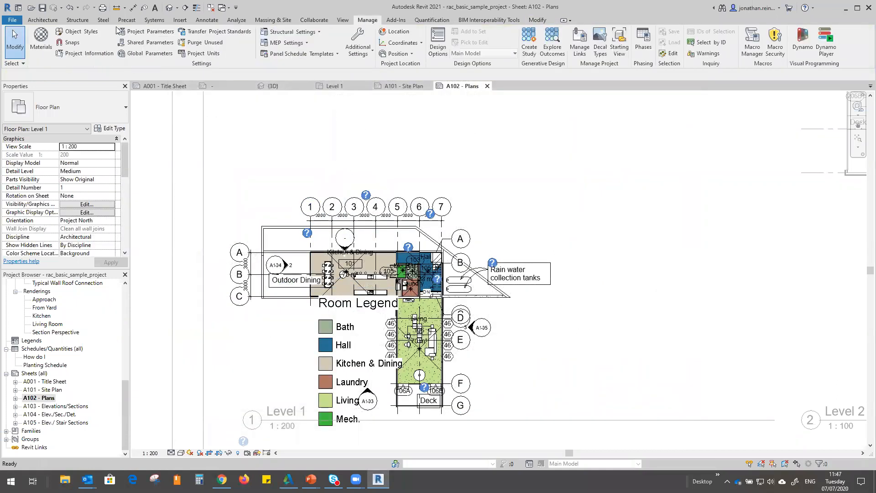
click(43, 43)
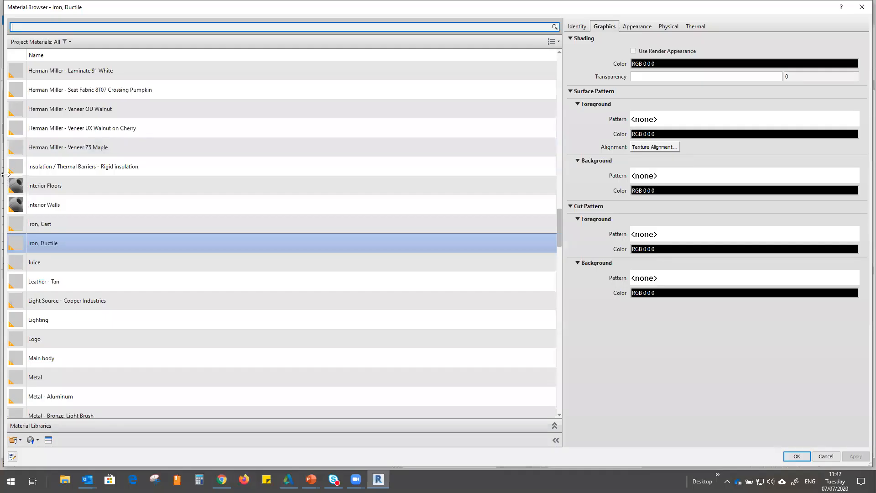
drag(5, 174, 236, 174)
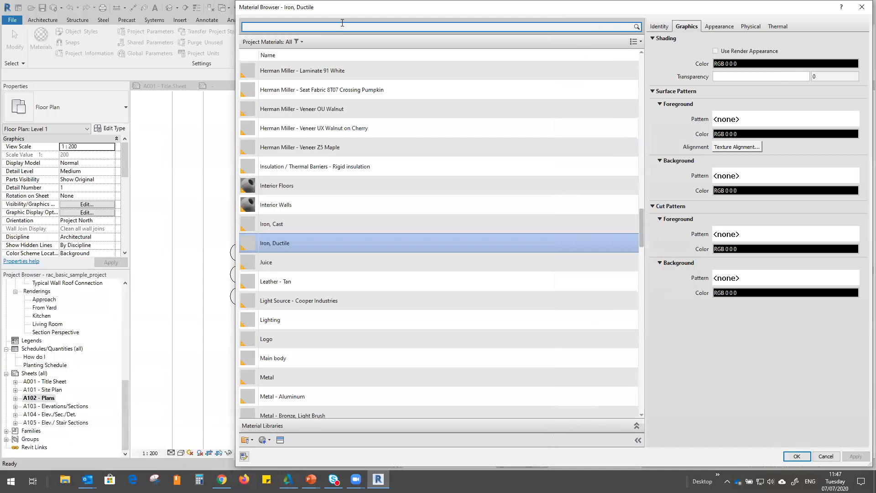
drag(339, 16, 192, 28)
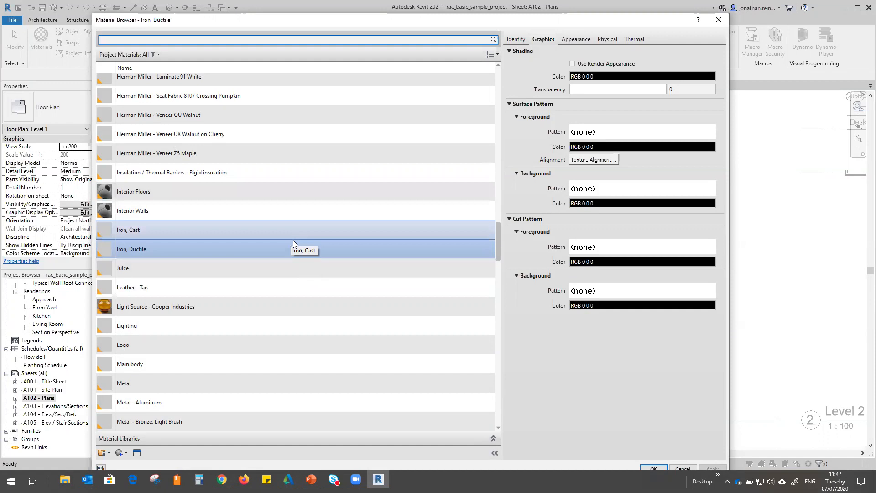
scroll(207, 215, down, 1)
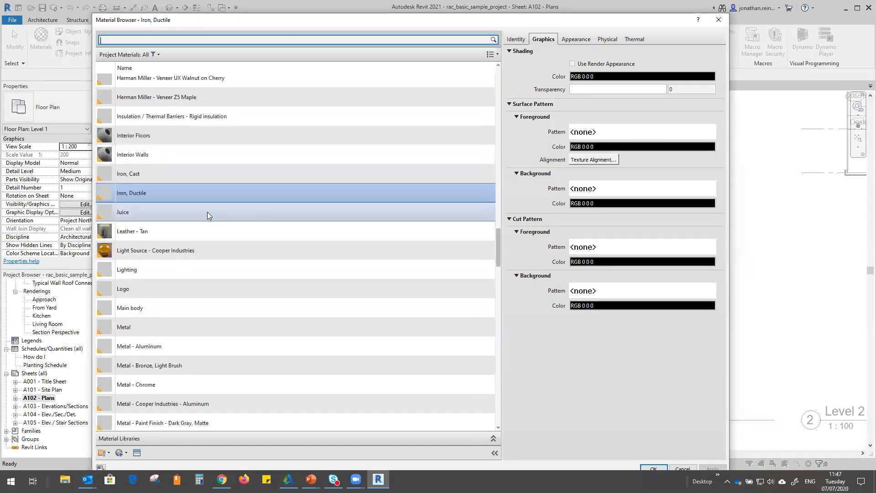
scroll(209, 215, down, 20)
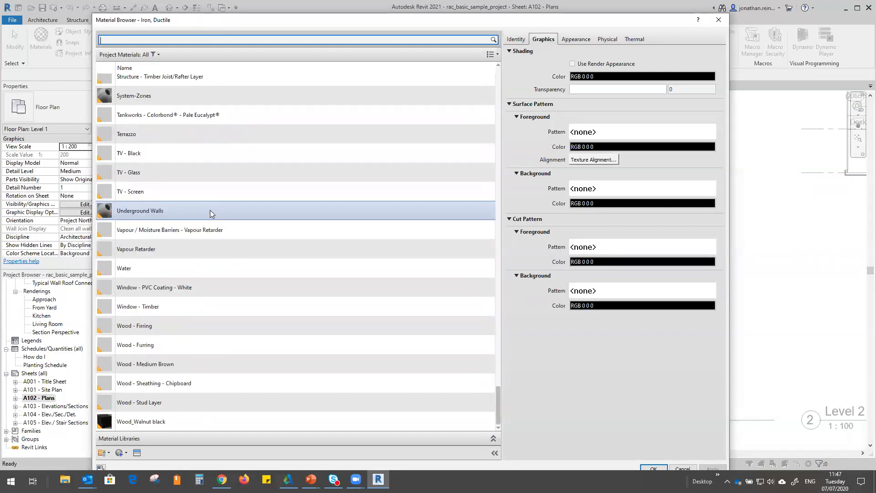
click(150, 421)
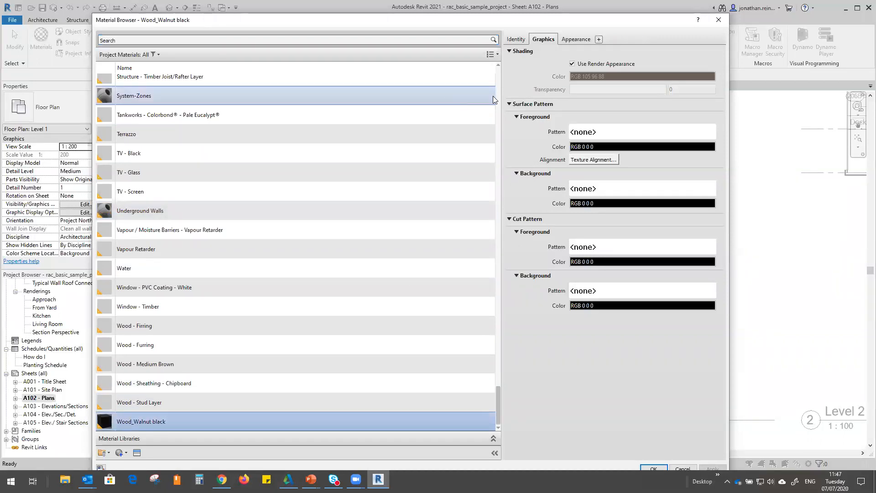
- Review the appearance properties of Wood_Walnut black and the asset types that can be added, and close the Material Browser
drag(501, 93, 345, 93)
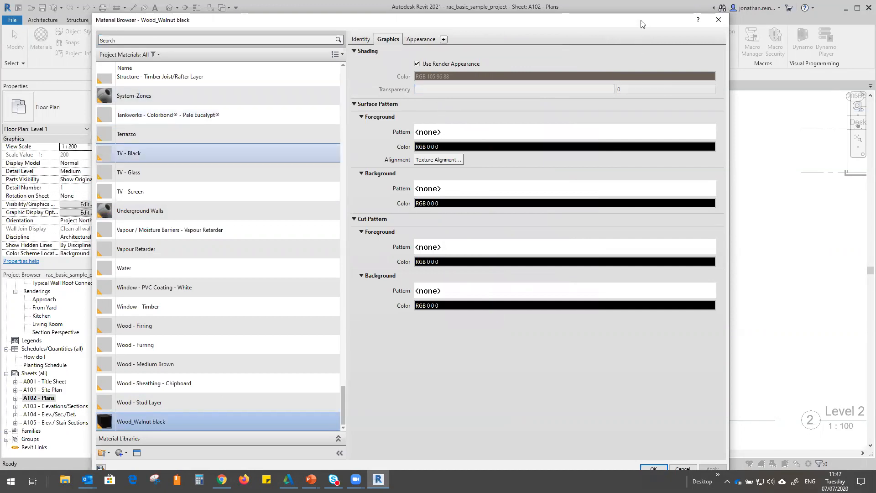
drag(643, 14, 644, 73)
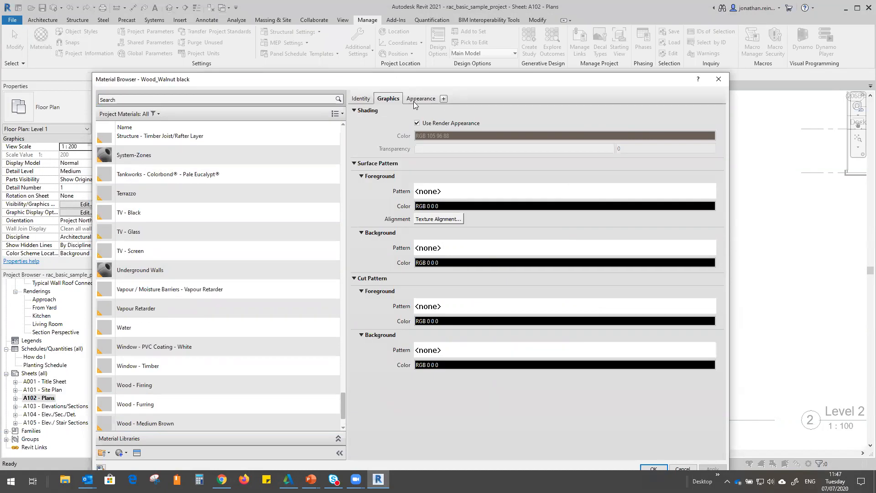
click(414, 100)
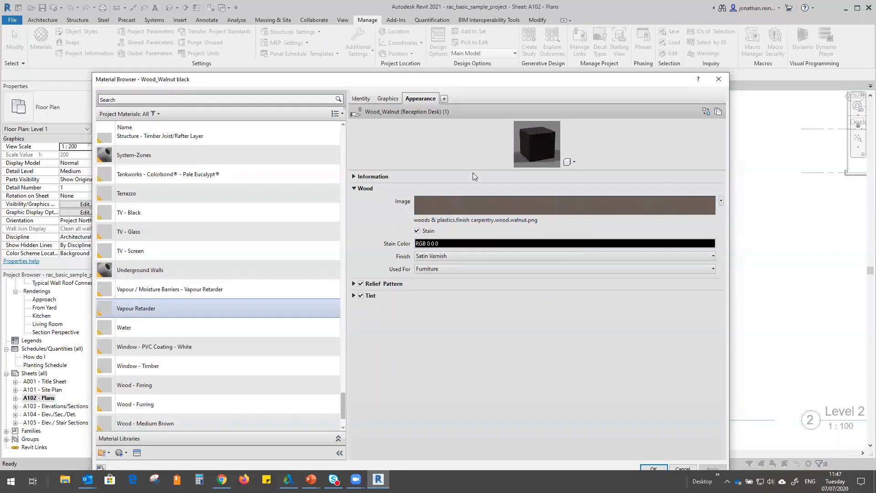
click(443, 99)
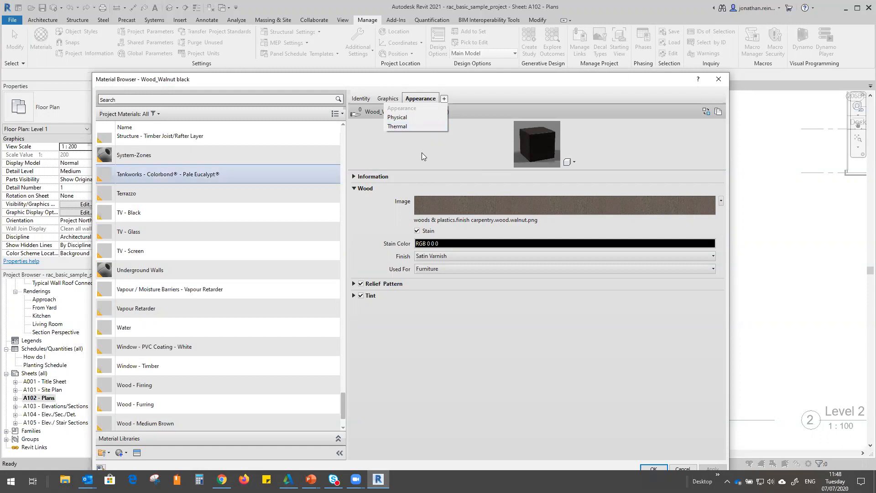
click(719, 80)
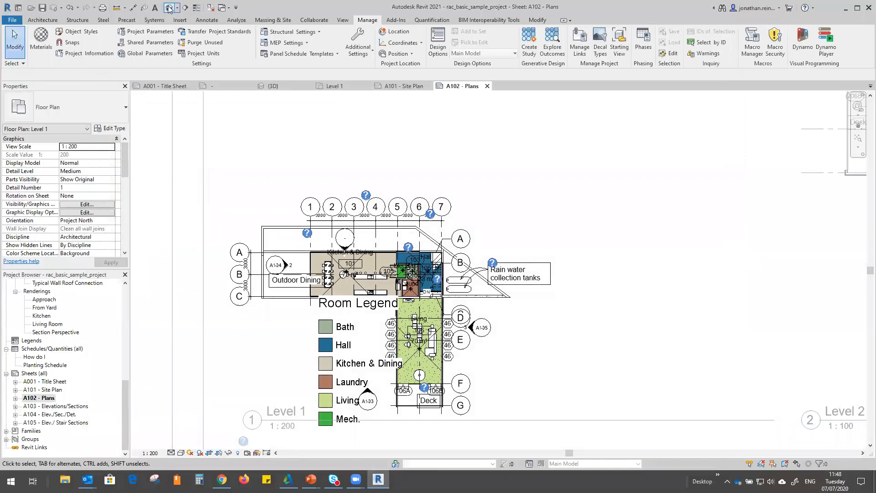
- Open the default 3D view and cycle its visual style through Wireframe and Realistic, ending on Hidden Line
click(169, 7)
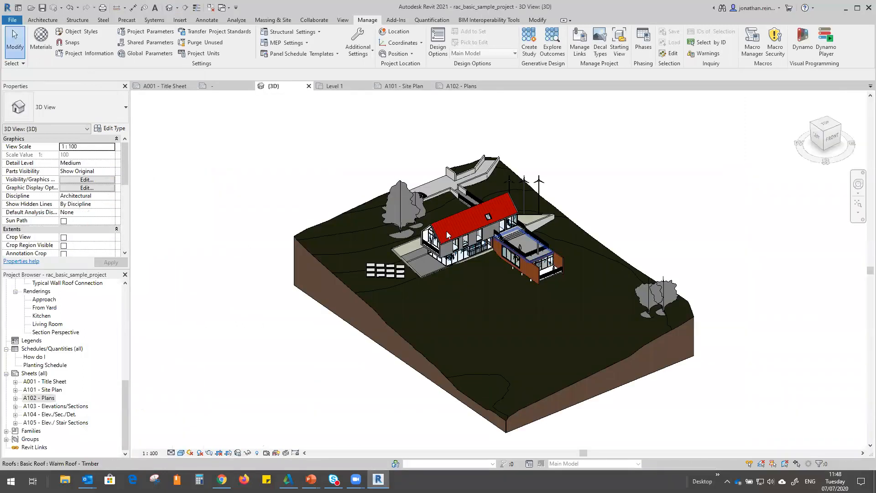
scroll(451, 236, up, 3)
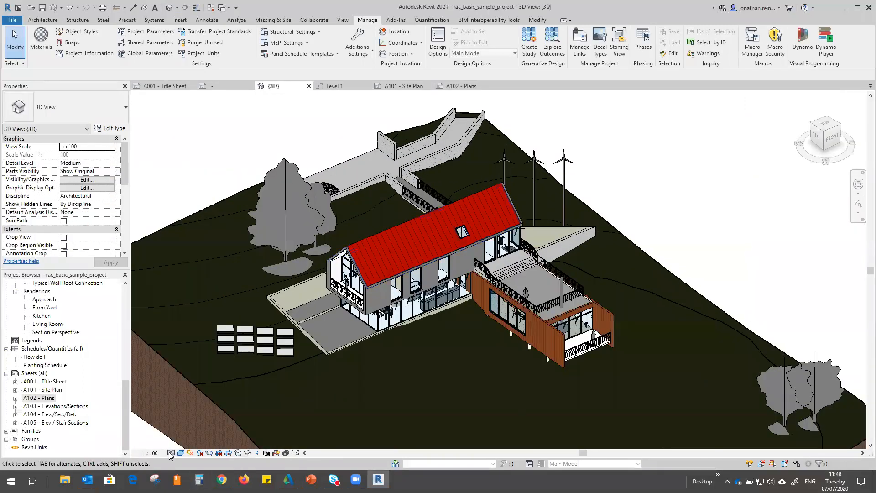
click(181, 453)
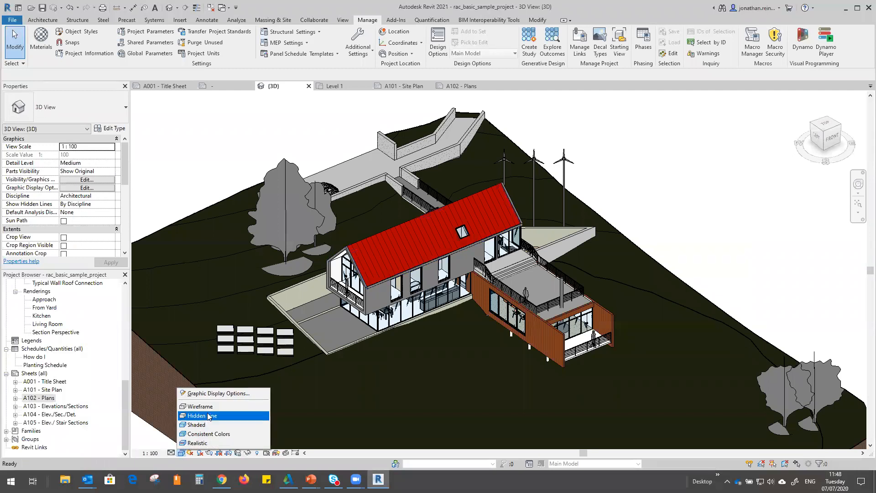
click(201, 406)
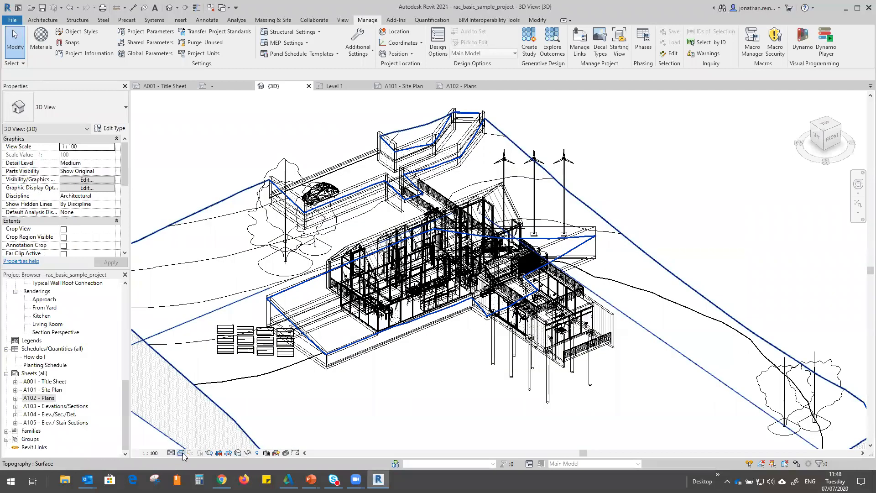
click(182, 453)
click(202, 443)
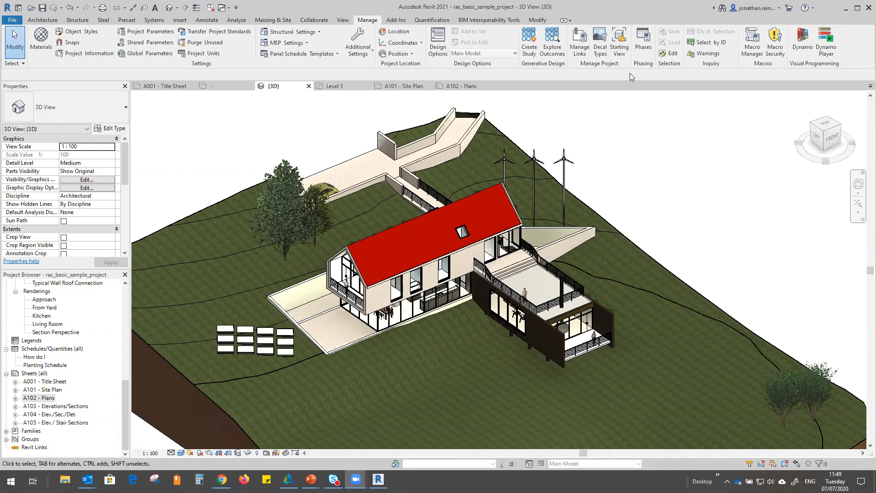
click(181, 453)
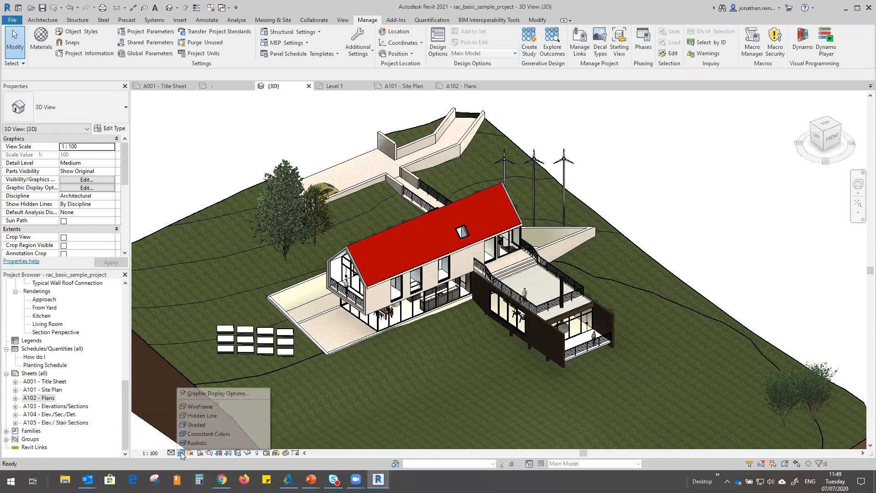
click(203, 416)
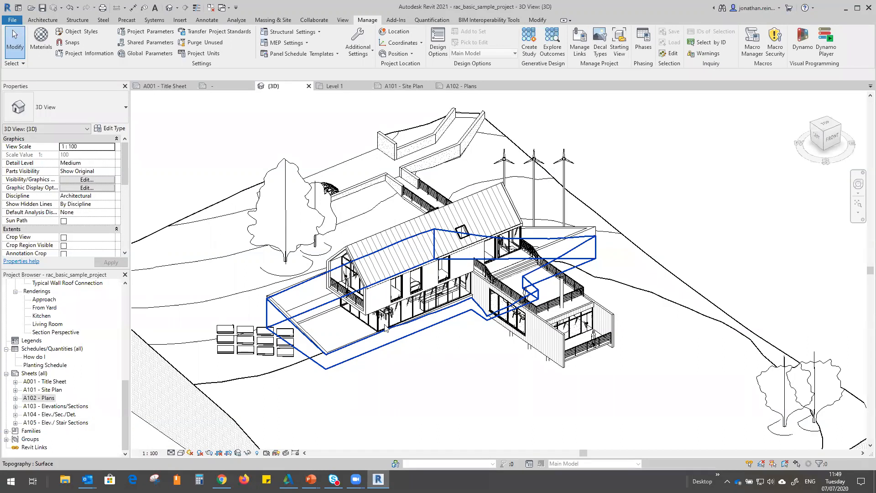
- Switch to File Explorer, open Annotations > Architectural in the UK library, and examine the Bubble_w-View and Square_w-Sheet_and_Ref_Sheet view title families
click(64, 479)
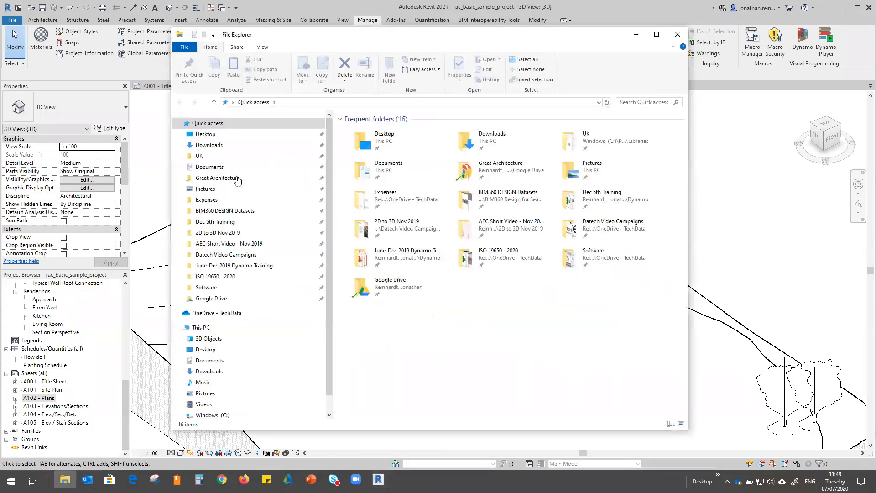
click(240, 155)
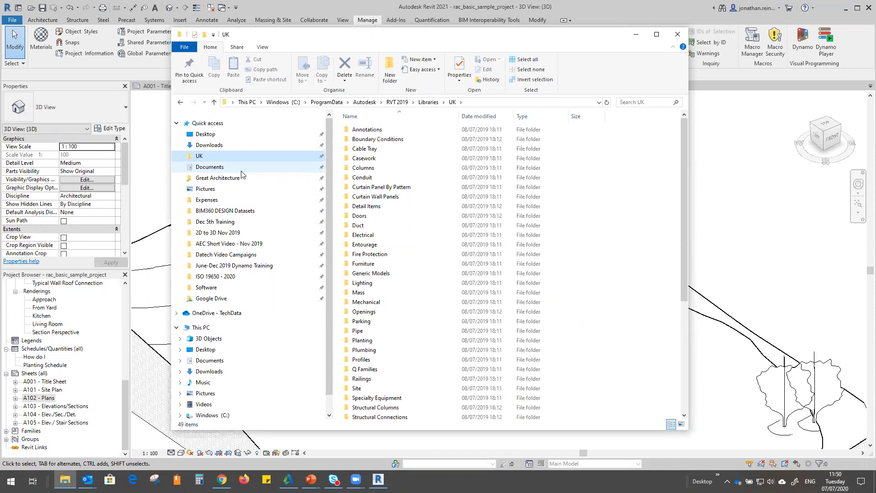
click(435, 132)
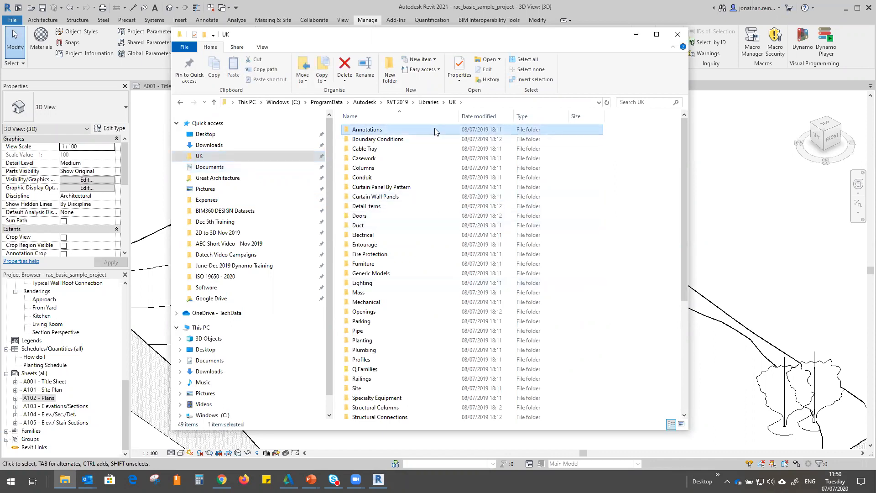
double_click(435, 132)
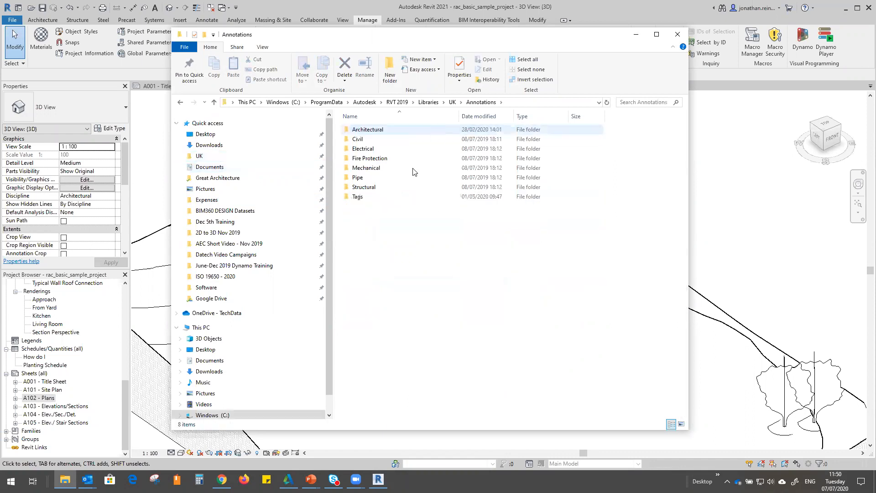
double_click(378, 130)
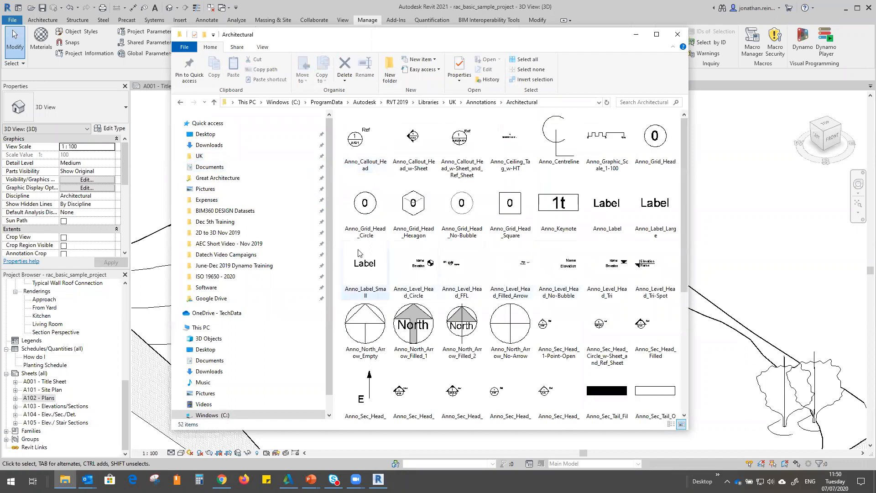
scroll(358, 253, down, 4)
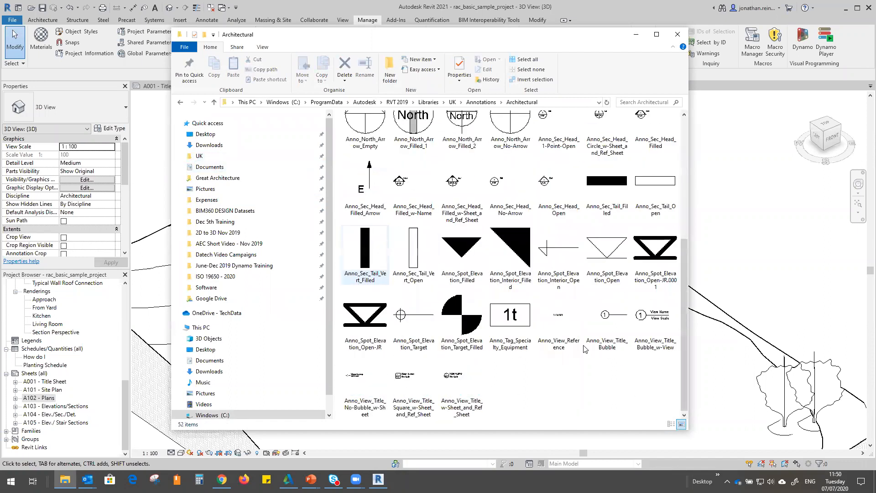
click(658, 325)
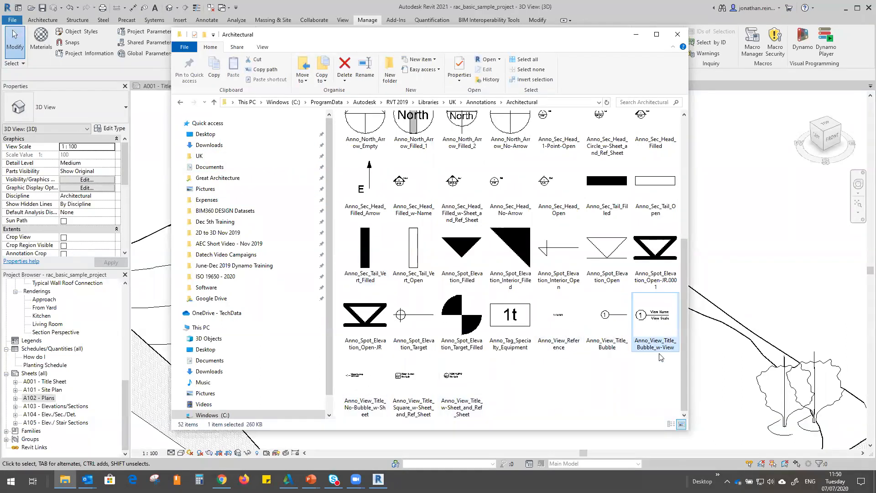
click(419, 388)
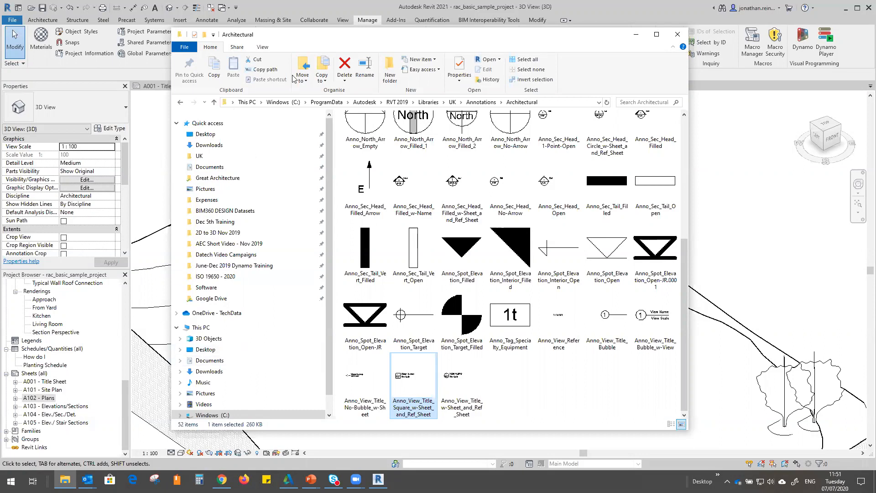
- Switch back to Revit, start Render in Cloud from the 3D view, and continue past the welcome page to the render settings
click(294, 20)
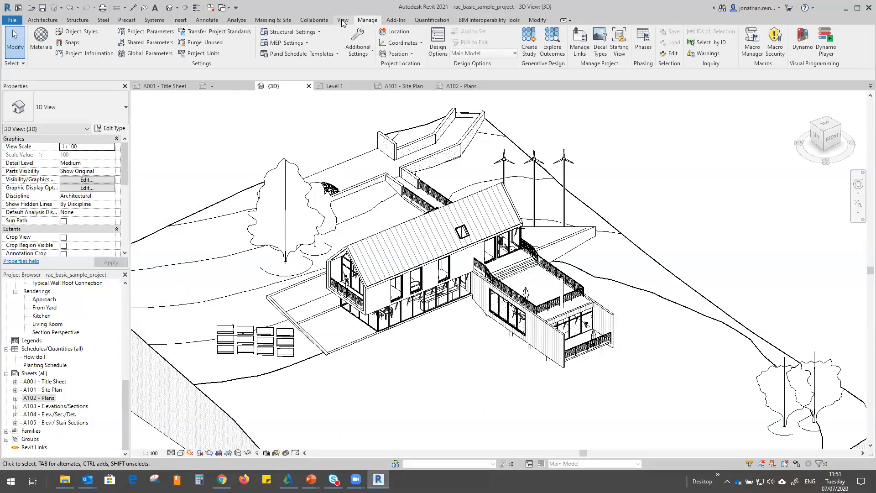
click(343, 20)
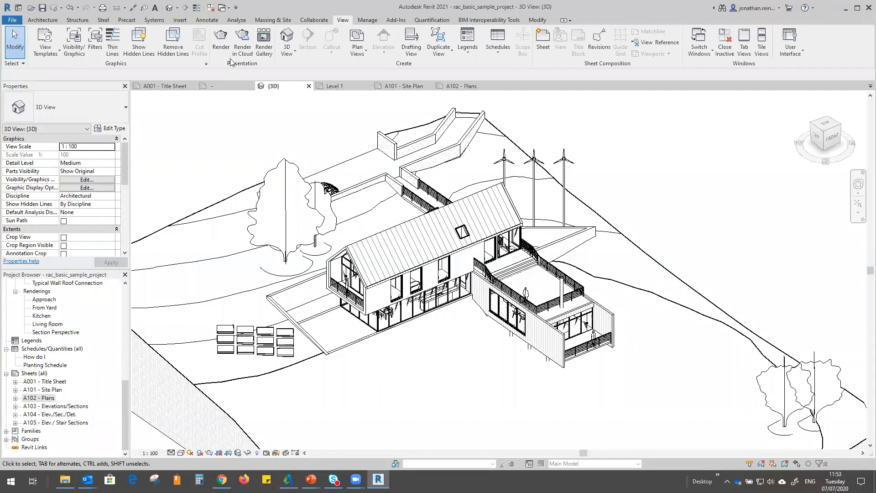
click(240, 43)
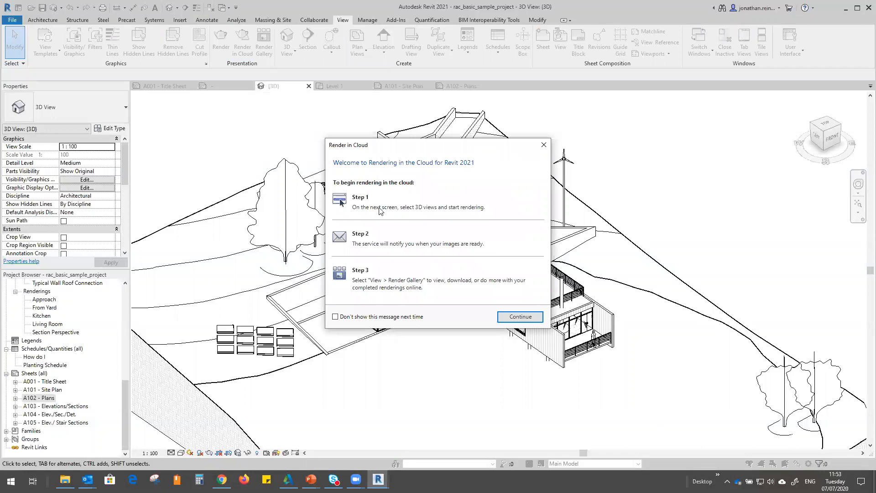
click(525, 317)
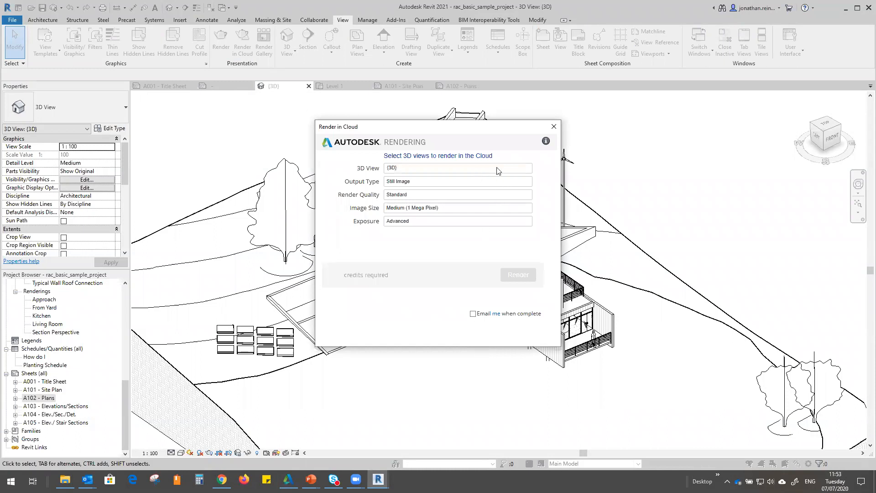
- Review the 3D views that can be rendered in the cloud and the output type choices, keeping {3D} and Still Image
click(496, 168)
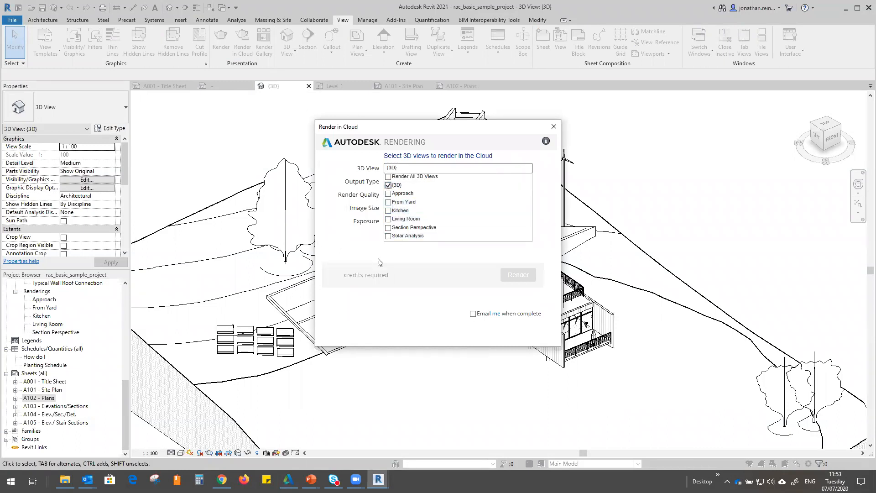
click(358, 233)
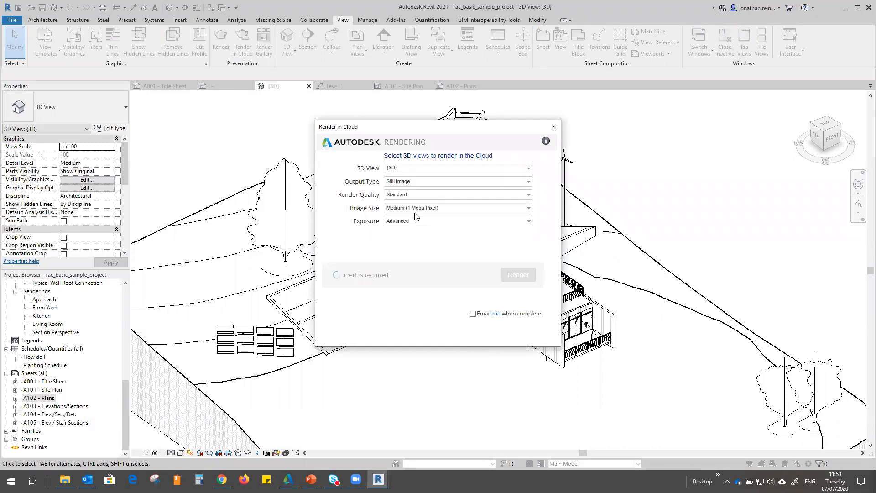
click(430, 182)
click(430, 182)
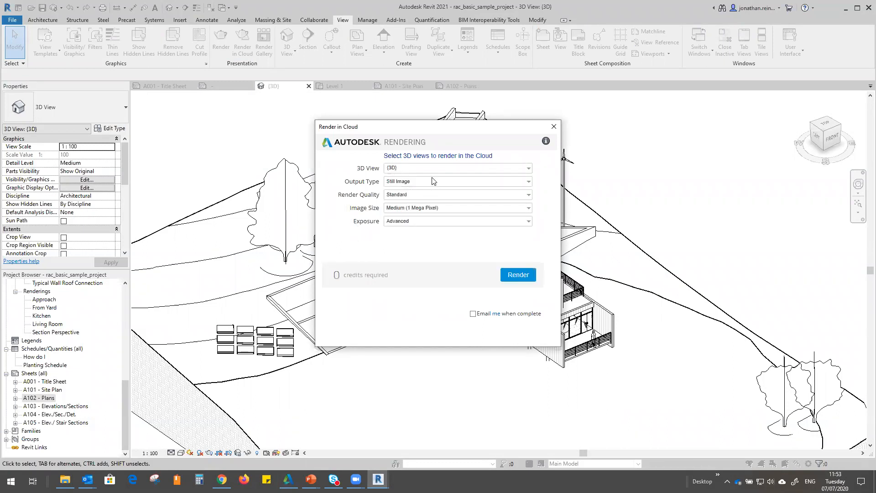
- Set the cloud render quality to Final to compare the credits required, and return it to Standard
click(418, 197)
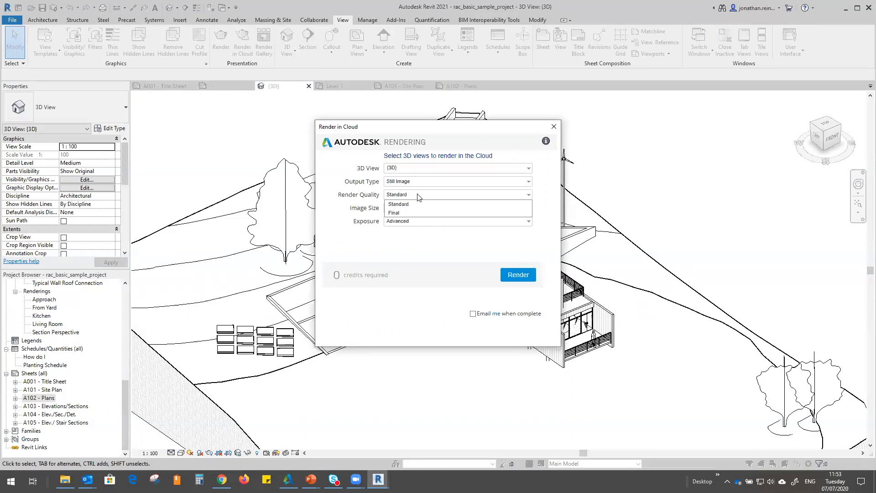
click(407, 205)
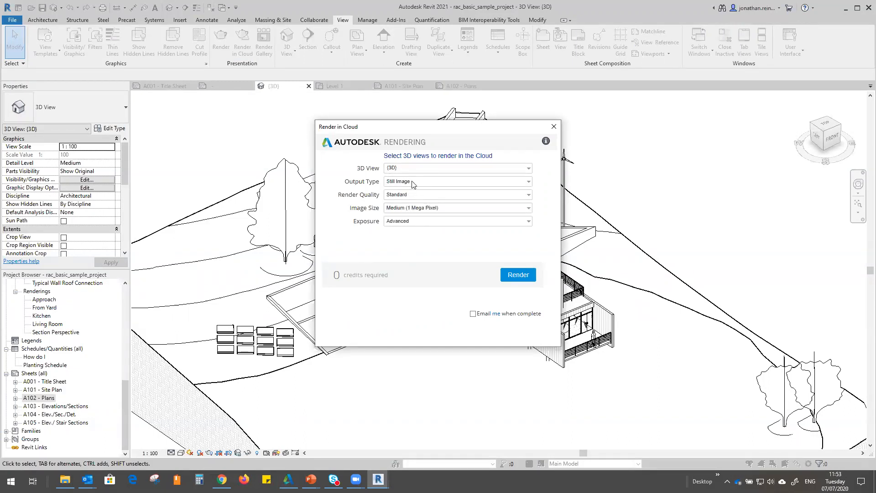
click(419, 196)
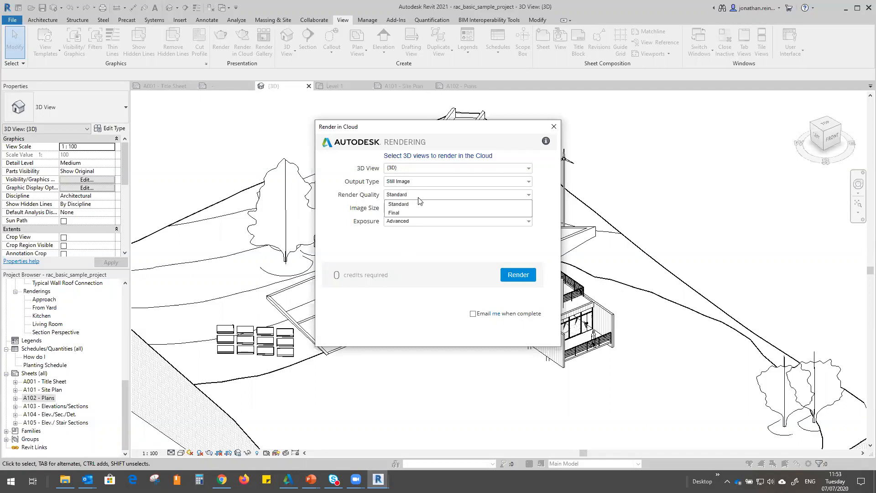
click(400, 211)
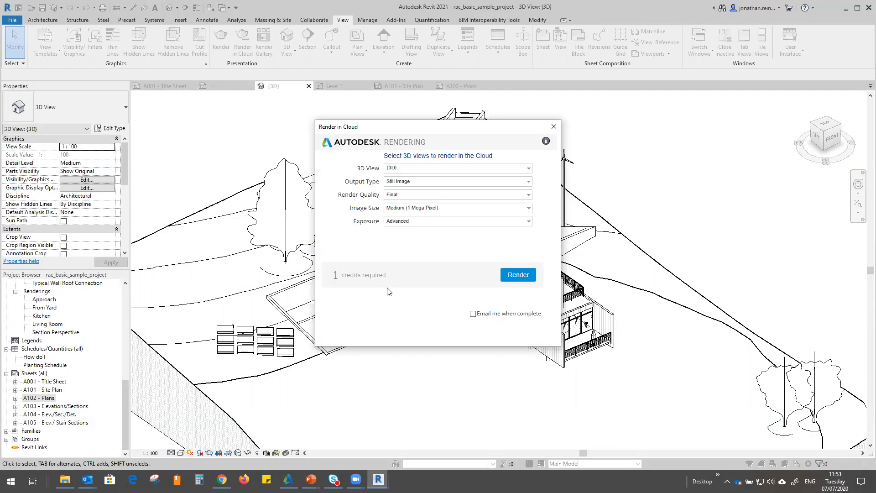
click(423, 195)
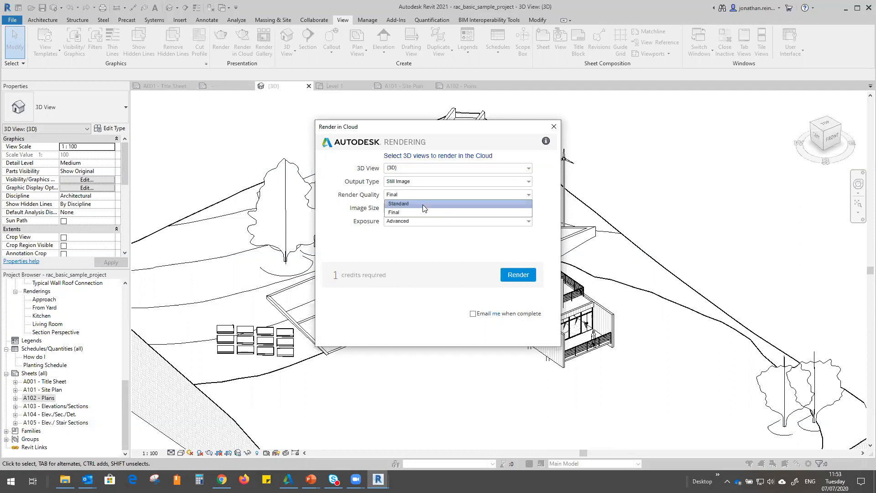
click(423, 205)
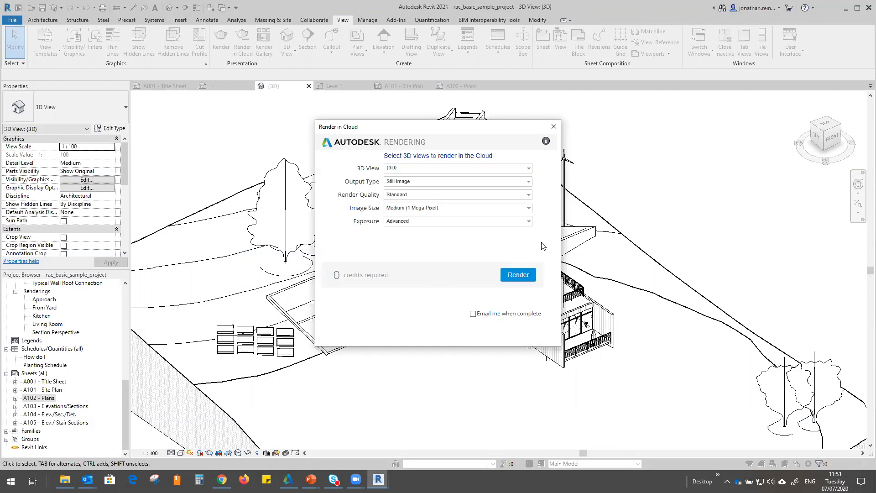